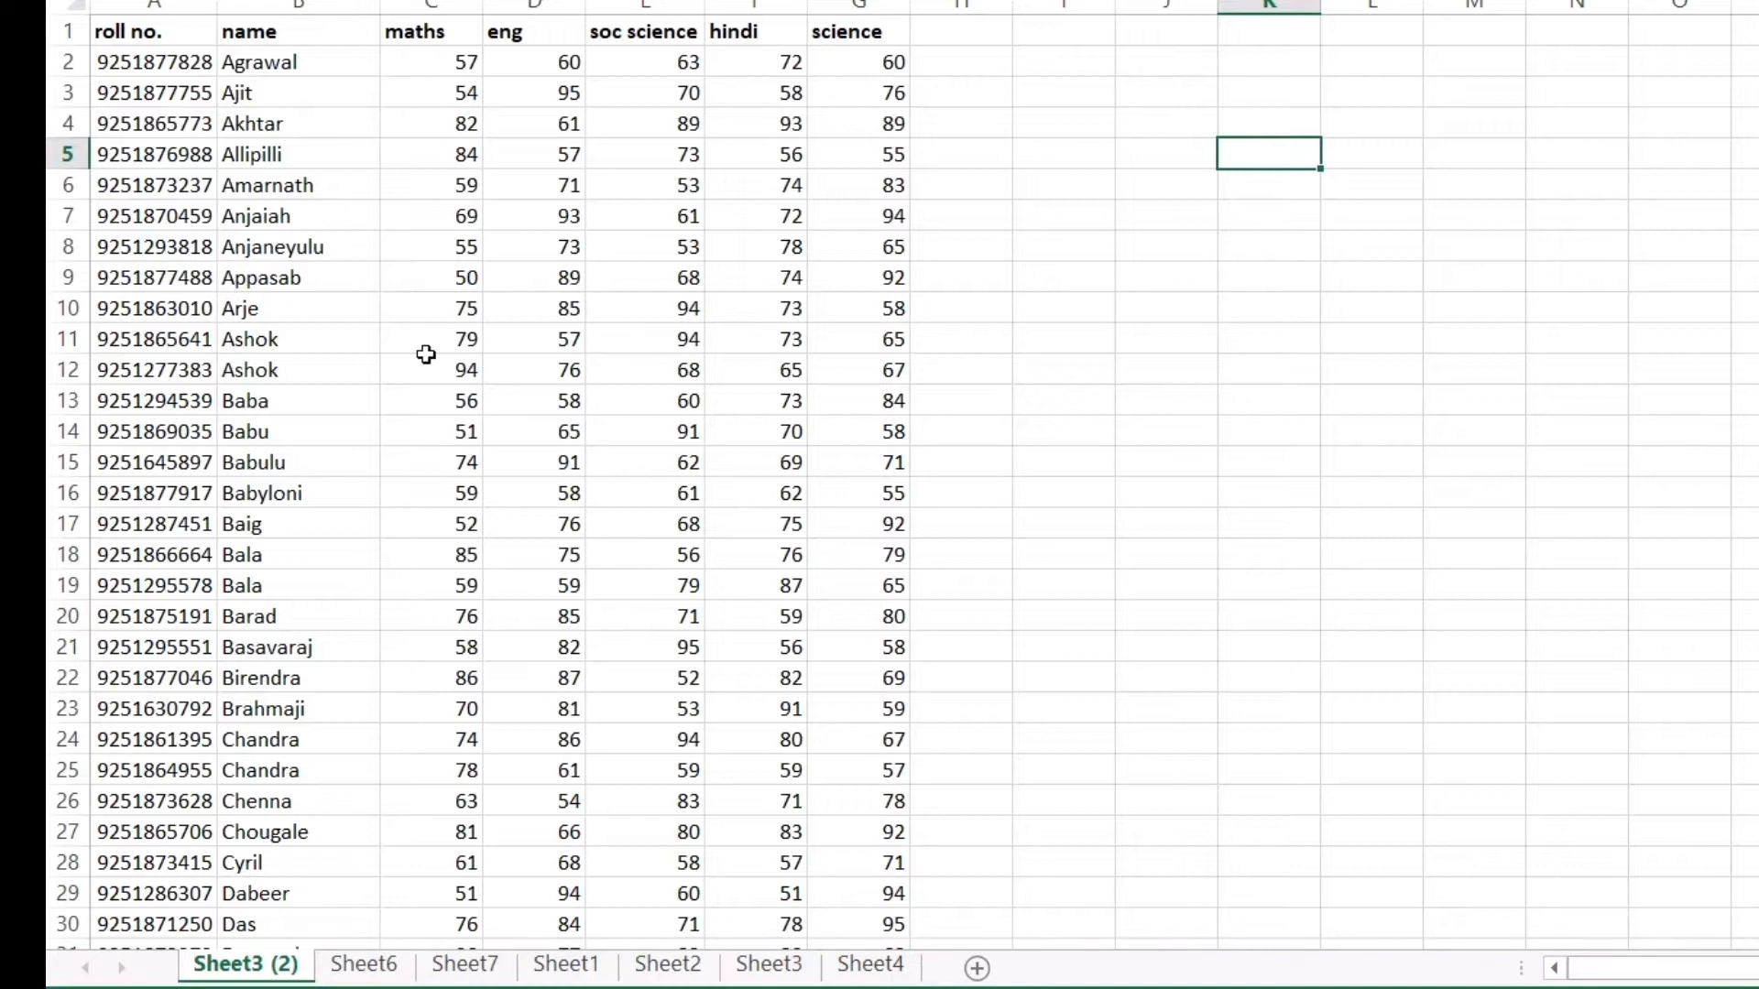
# Scroll through the Sheet3 (2) marks table to review roll numbers and subject scores
pyautogui.scroll(-20, 426, 354)
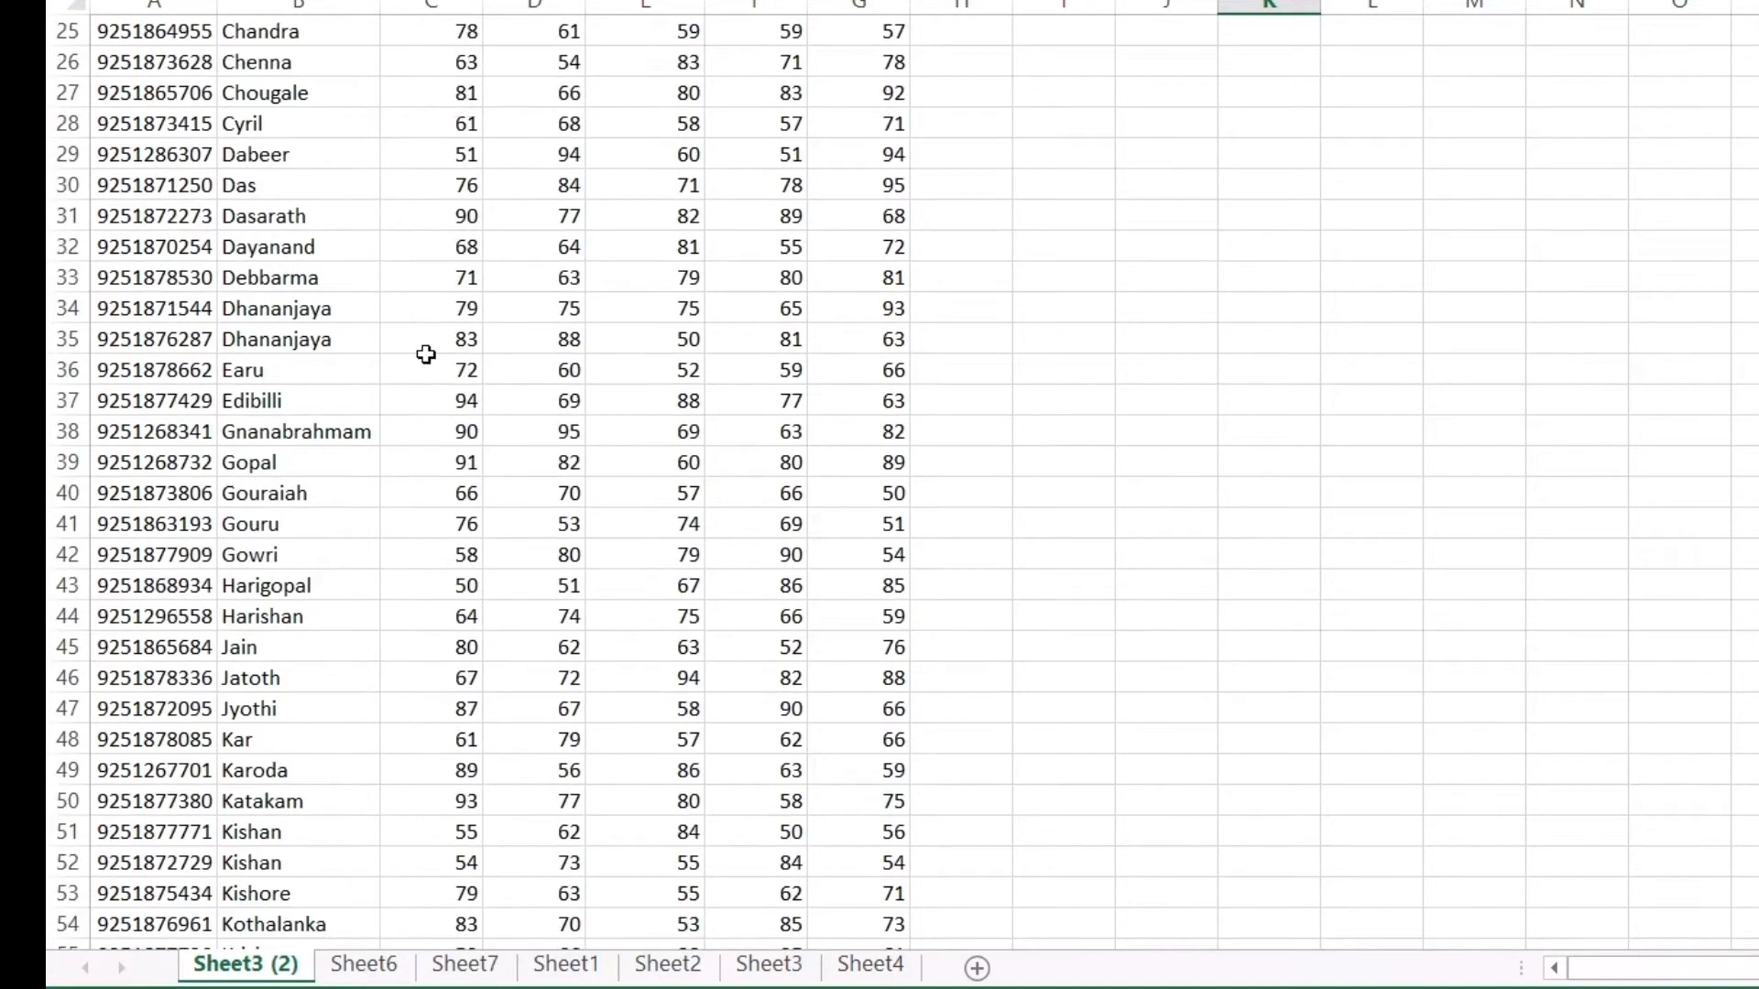
pyautogui.scroll(-20, 424, 361)
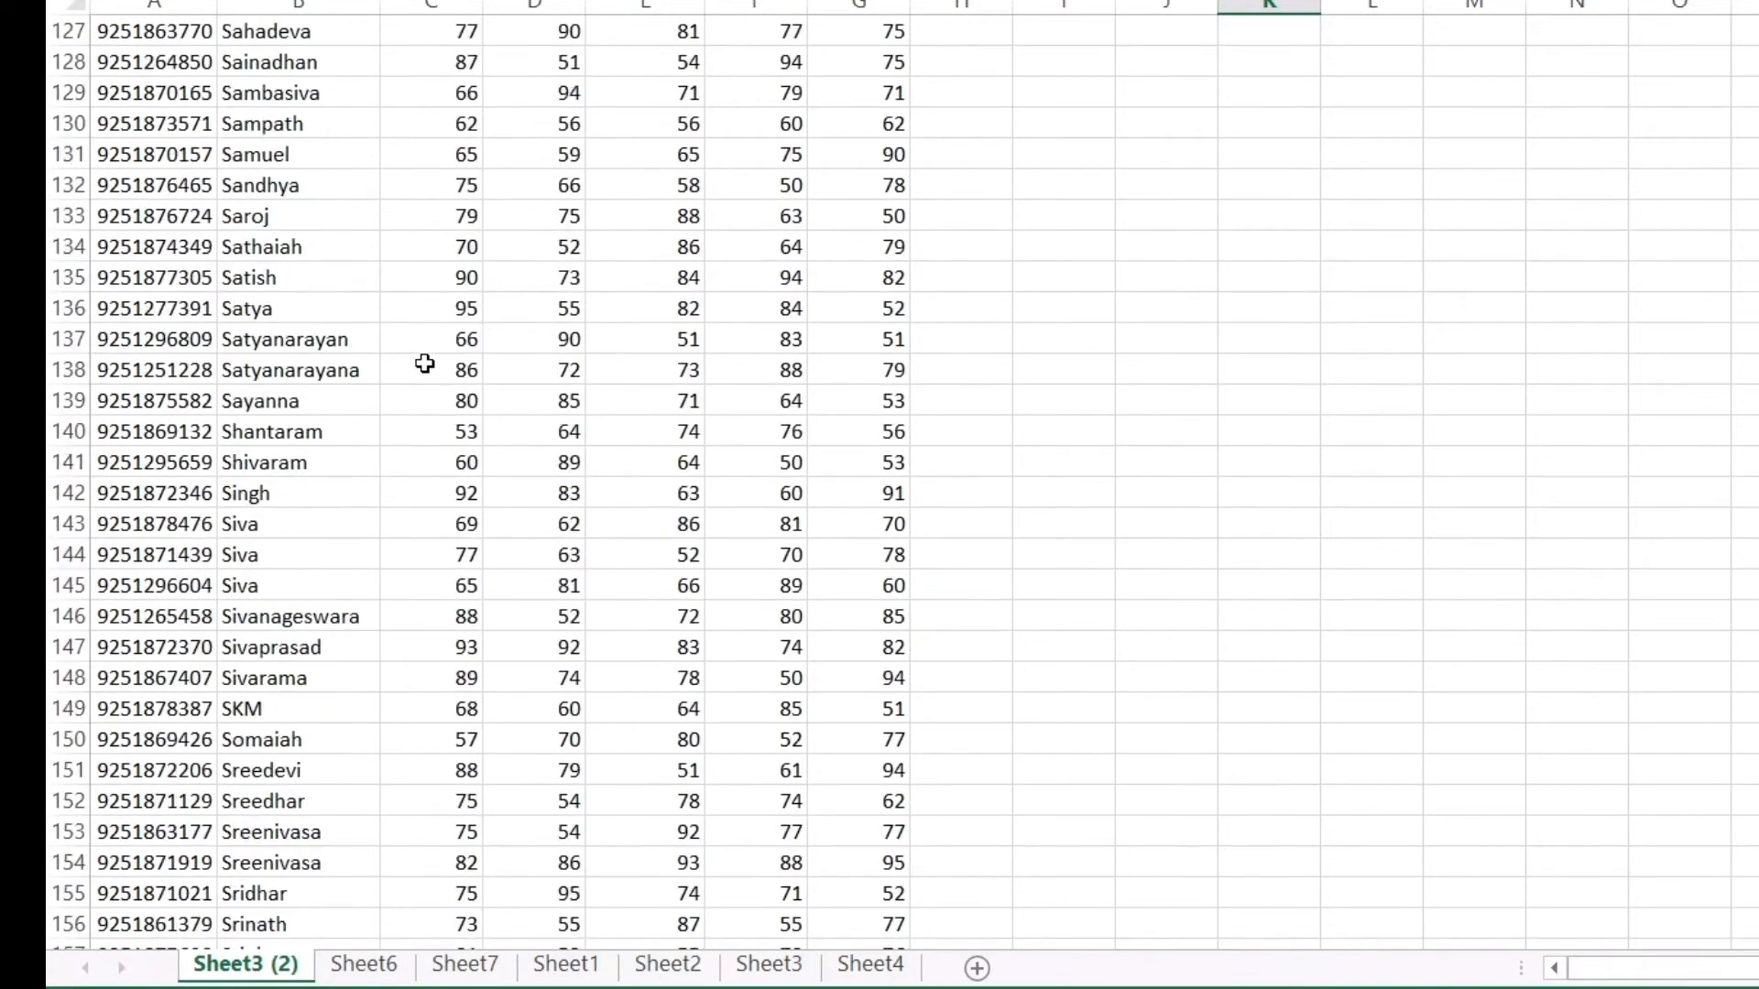
pyautogui.scroll(20, 423, 364)
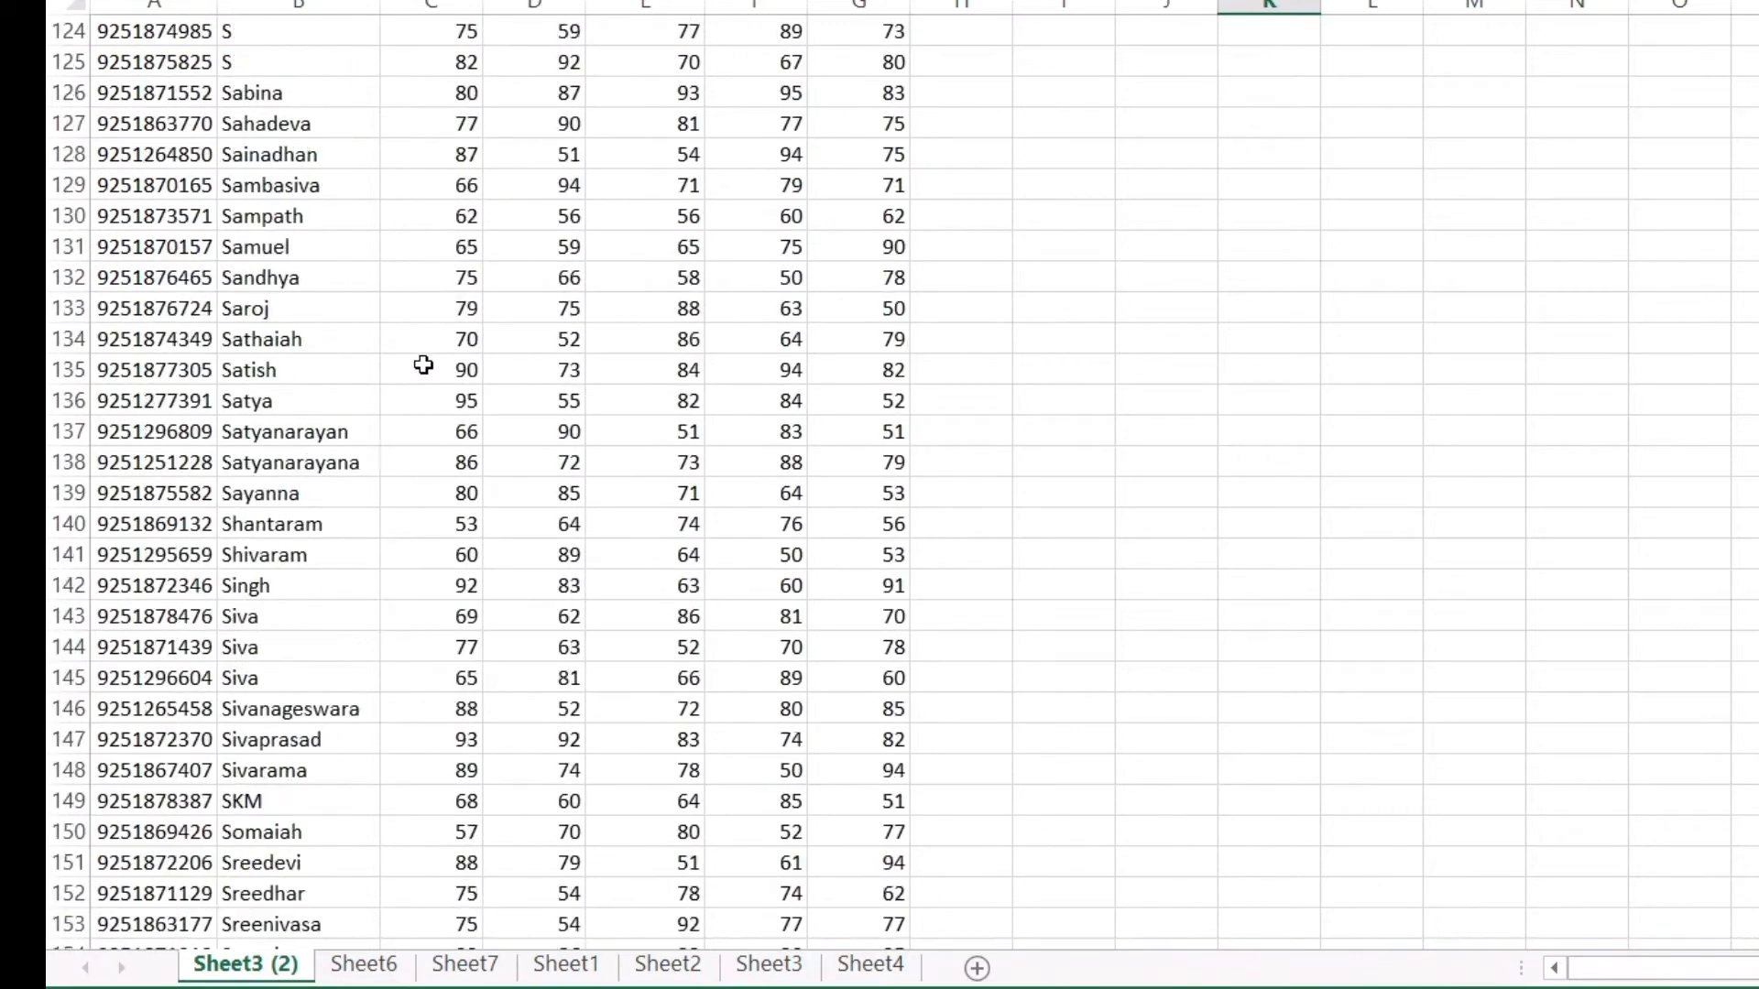
pyautogui.scroll(15, 423, 364)
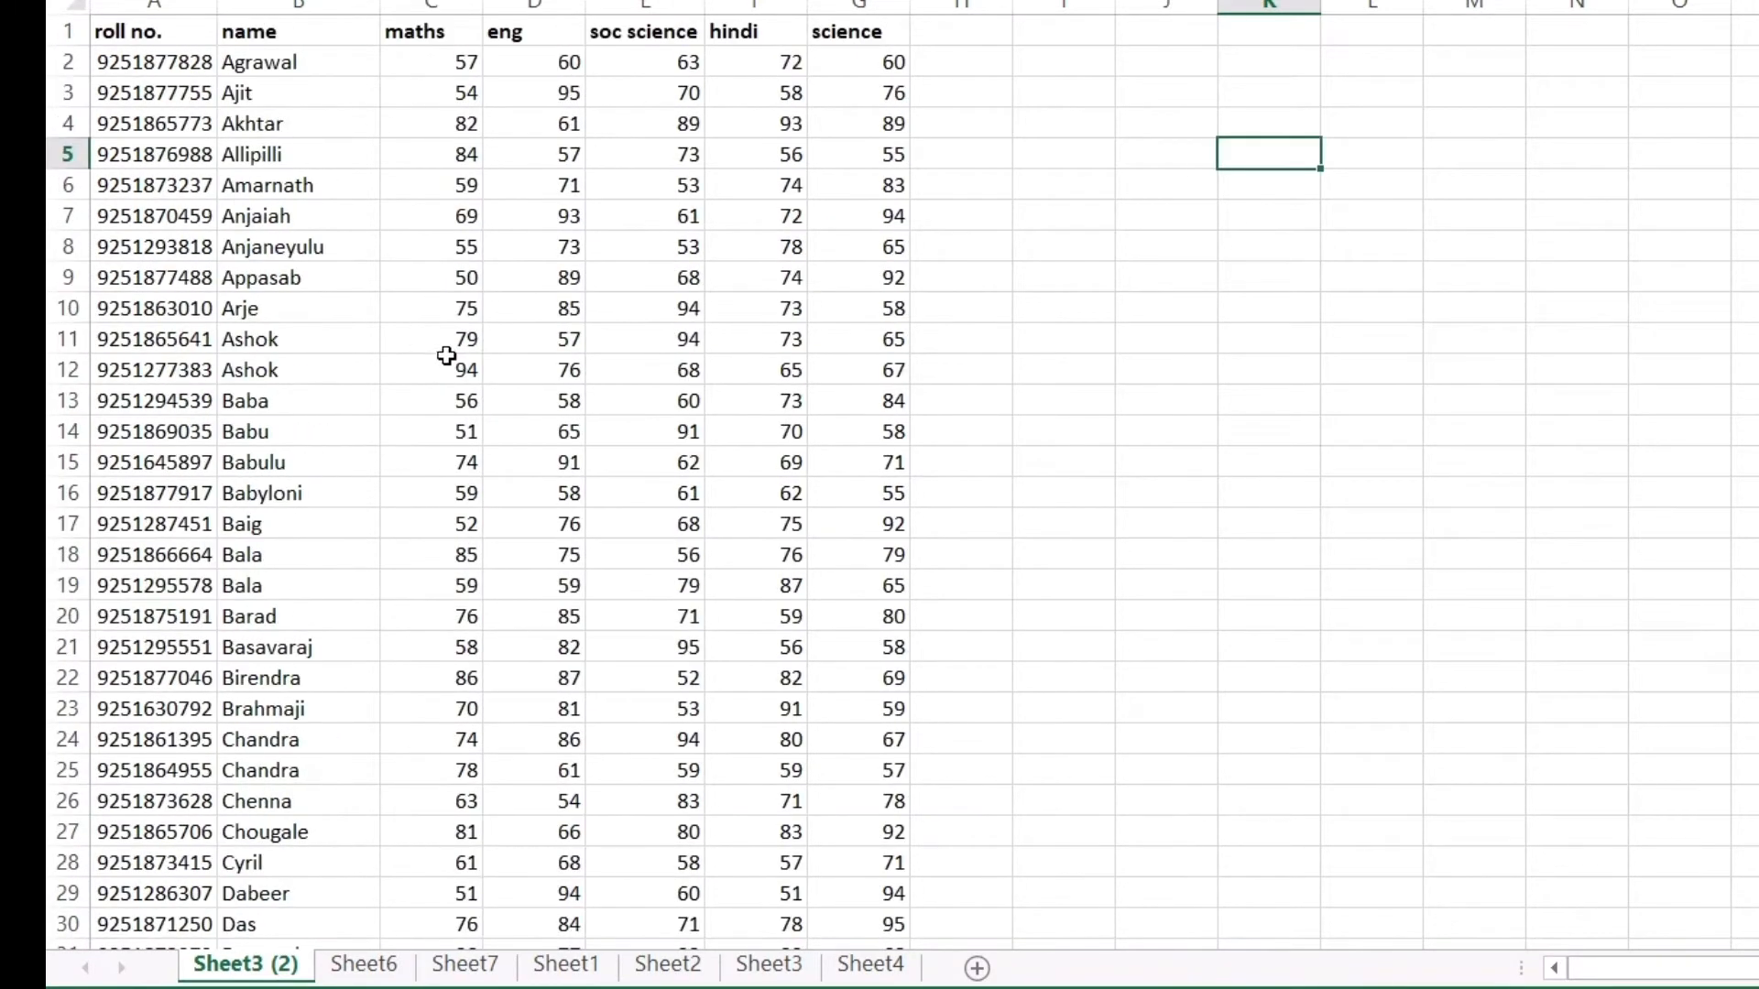
# Compare the Sheet6 roster with the Sheet3 (2) marks table, moving back and forth between them
pyautogui.click(311, 964)
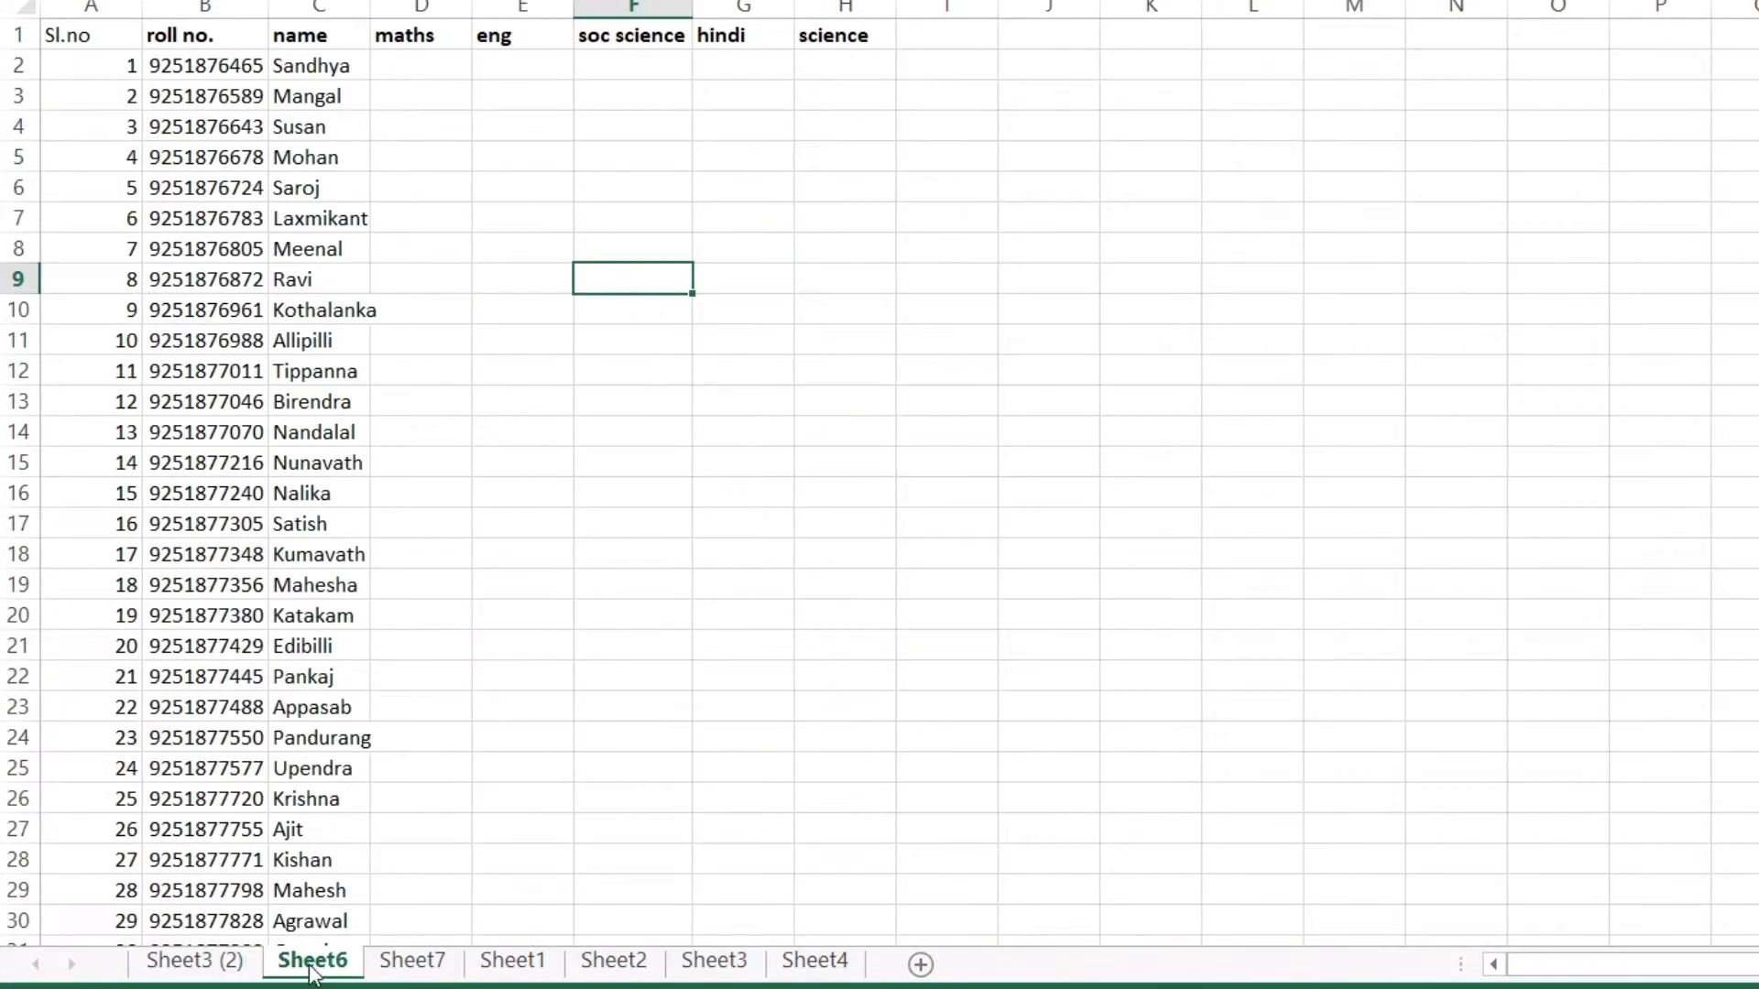
pyautogui.scroll(-4, 317, 551)
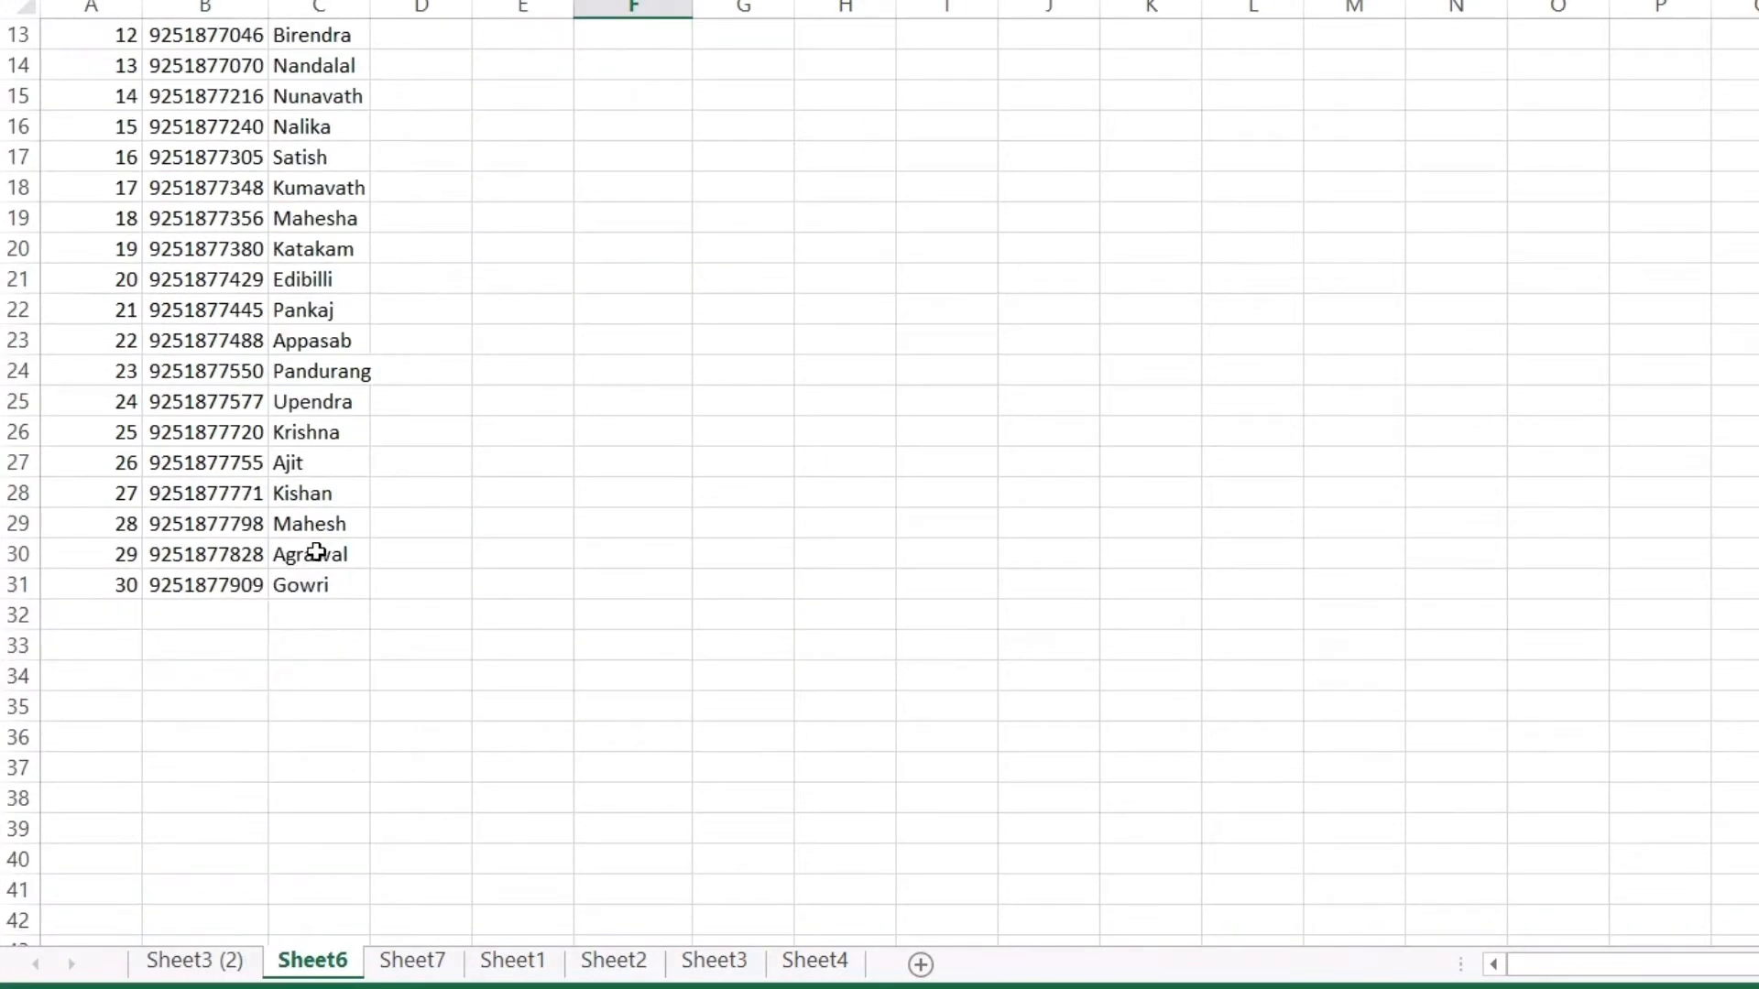
pyautogui.scroll(4, 317, 550)
pyautogui.keyDown('ctrl'); pyautogui.click(259, 959); pyautogui.keyUp('ctrl')
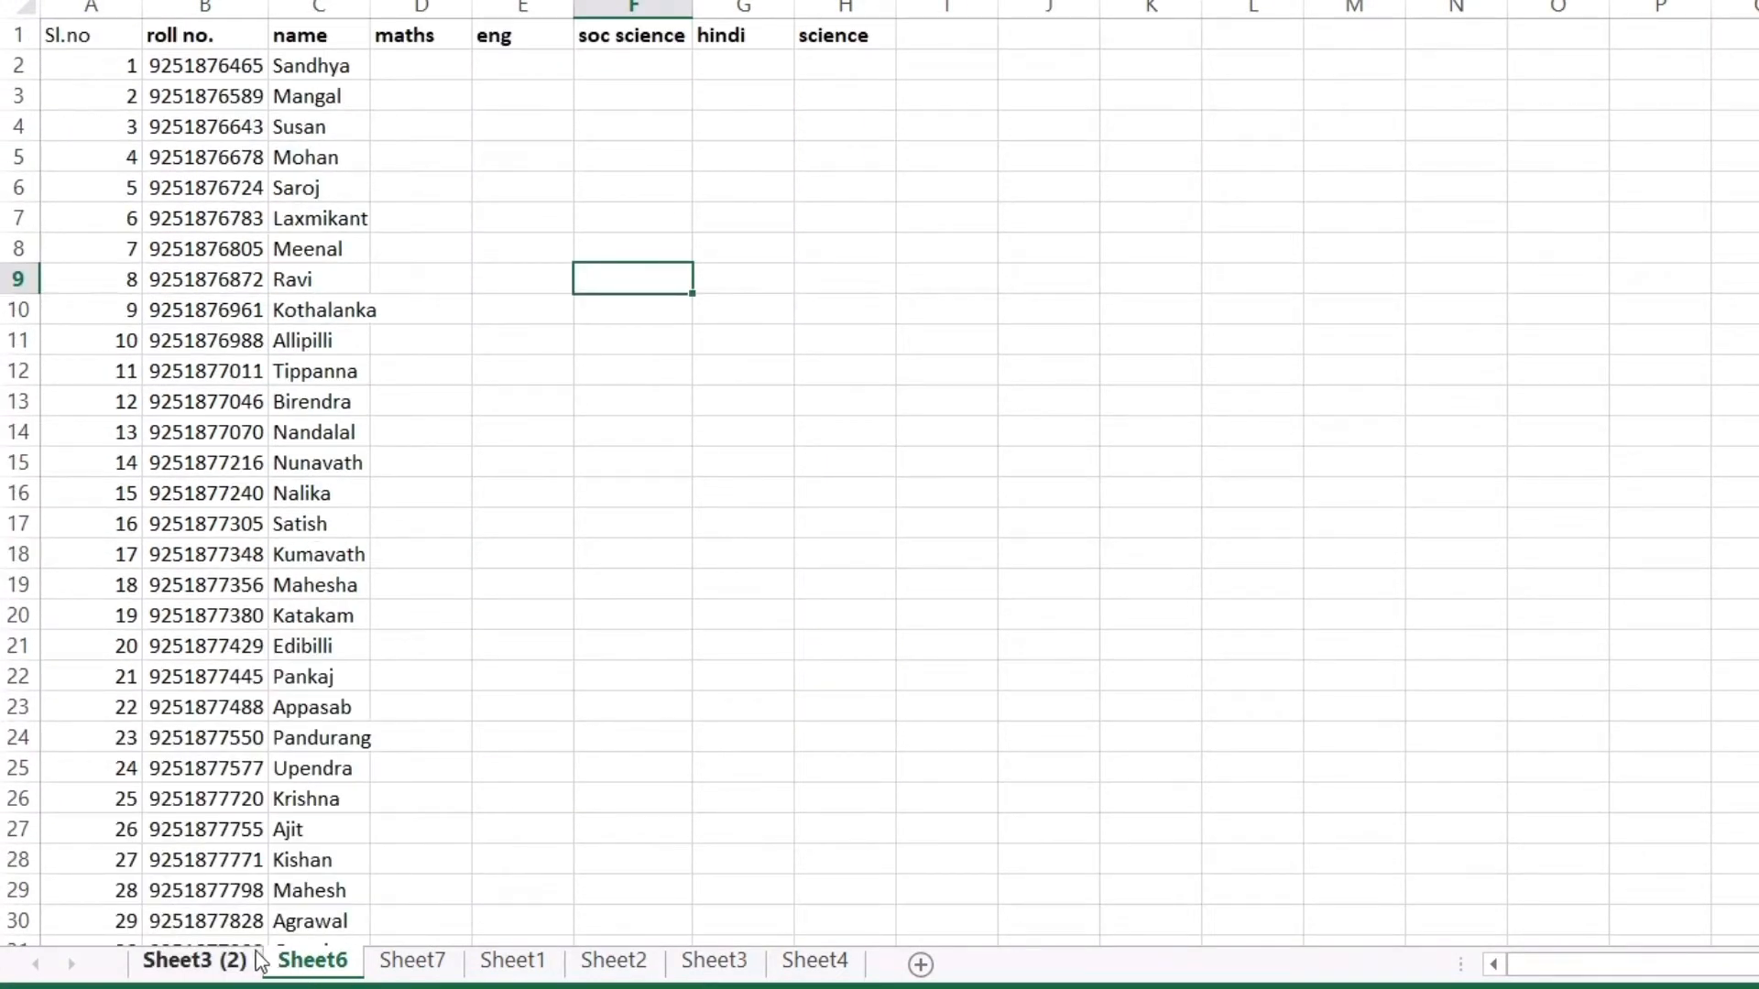
pyautogui.click(211, 964)
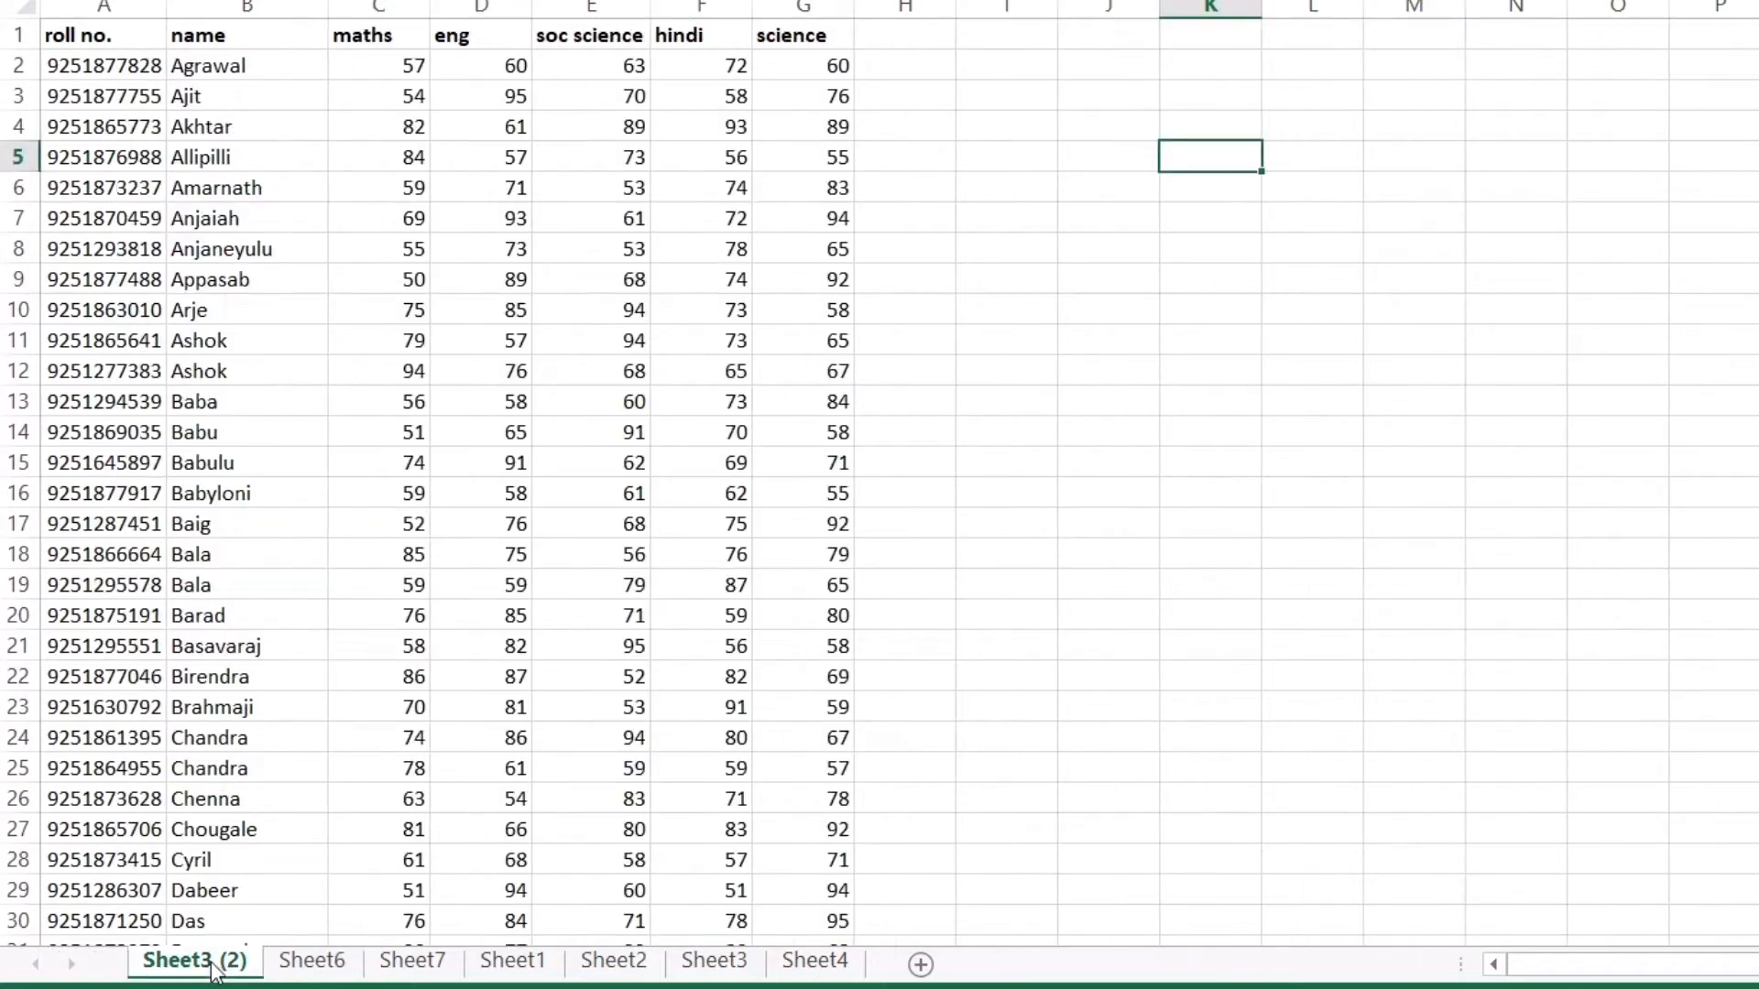
pyautogui.scroll(-20, 275, 448)
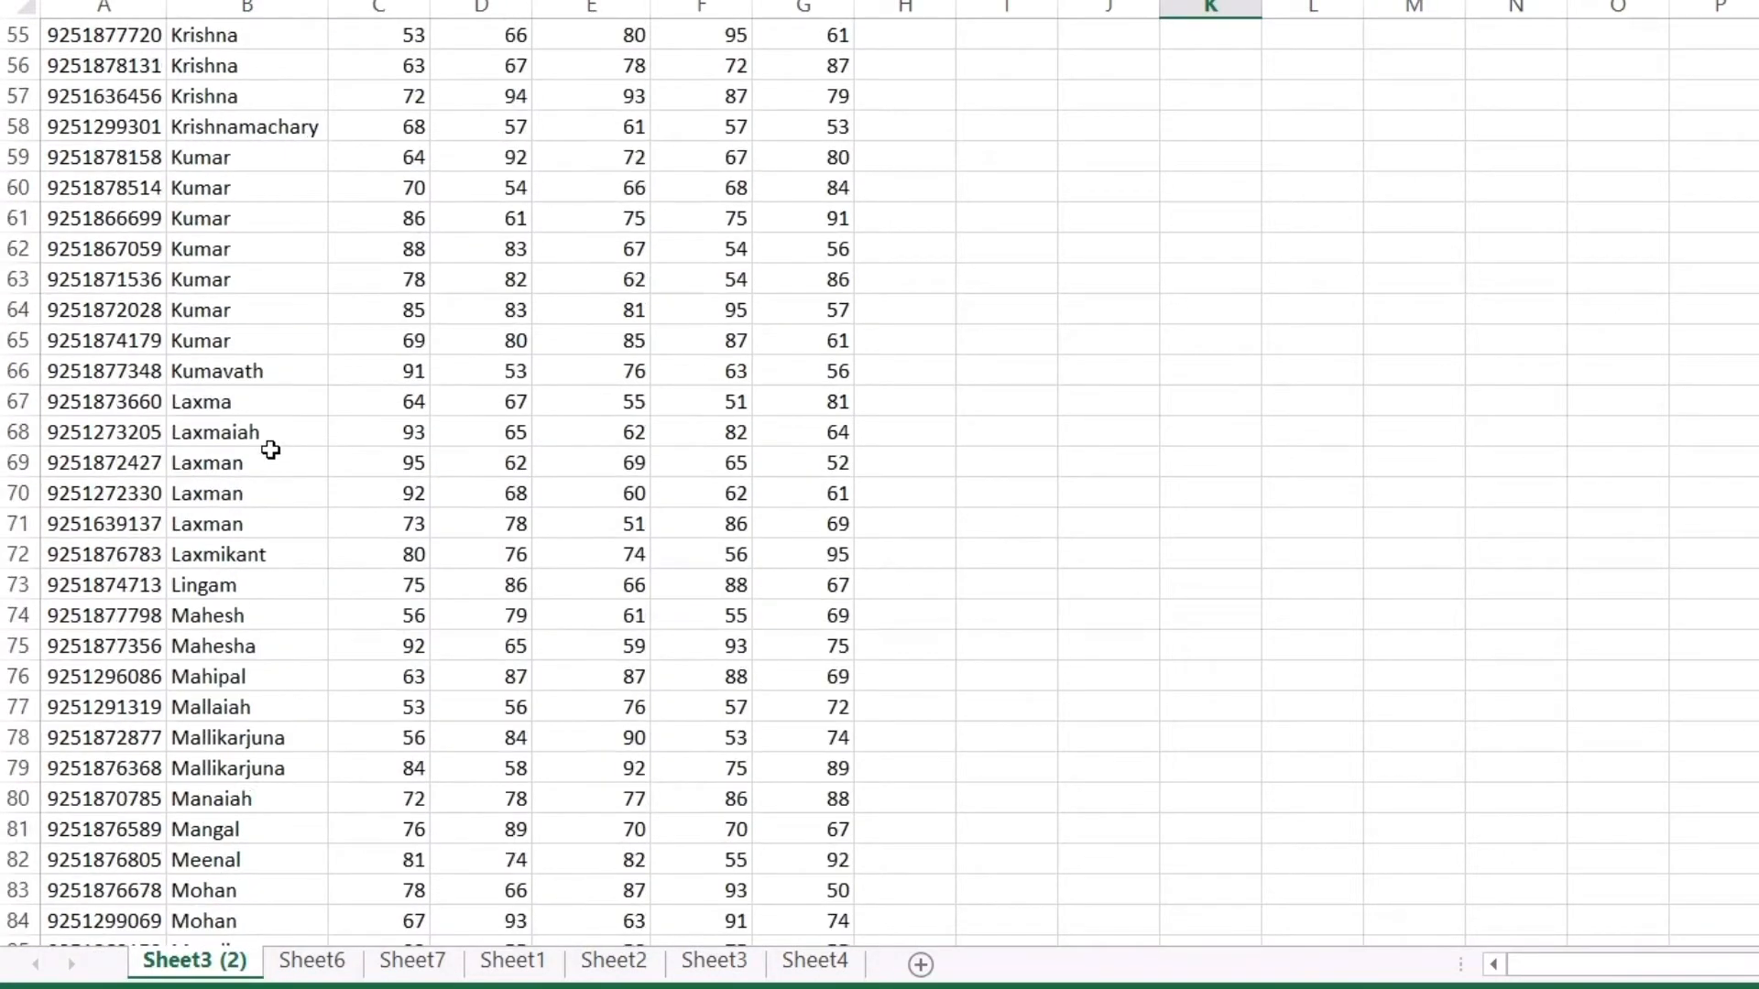
pyautogui.hotkey('ctrl', 'pagedown')
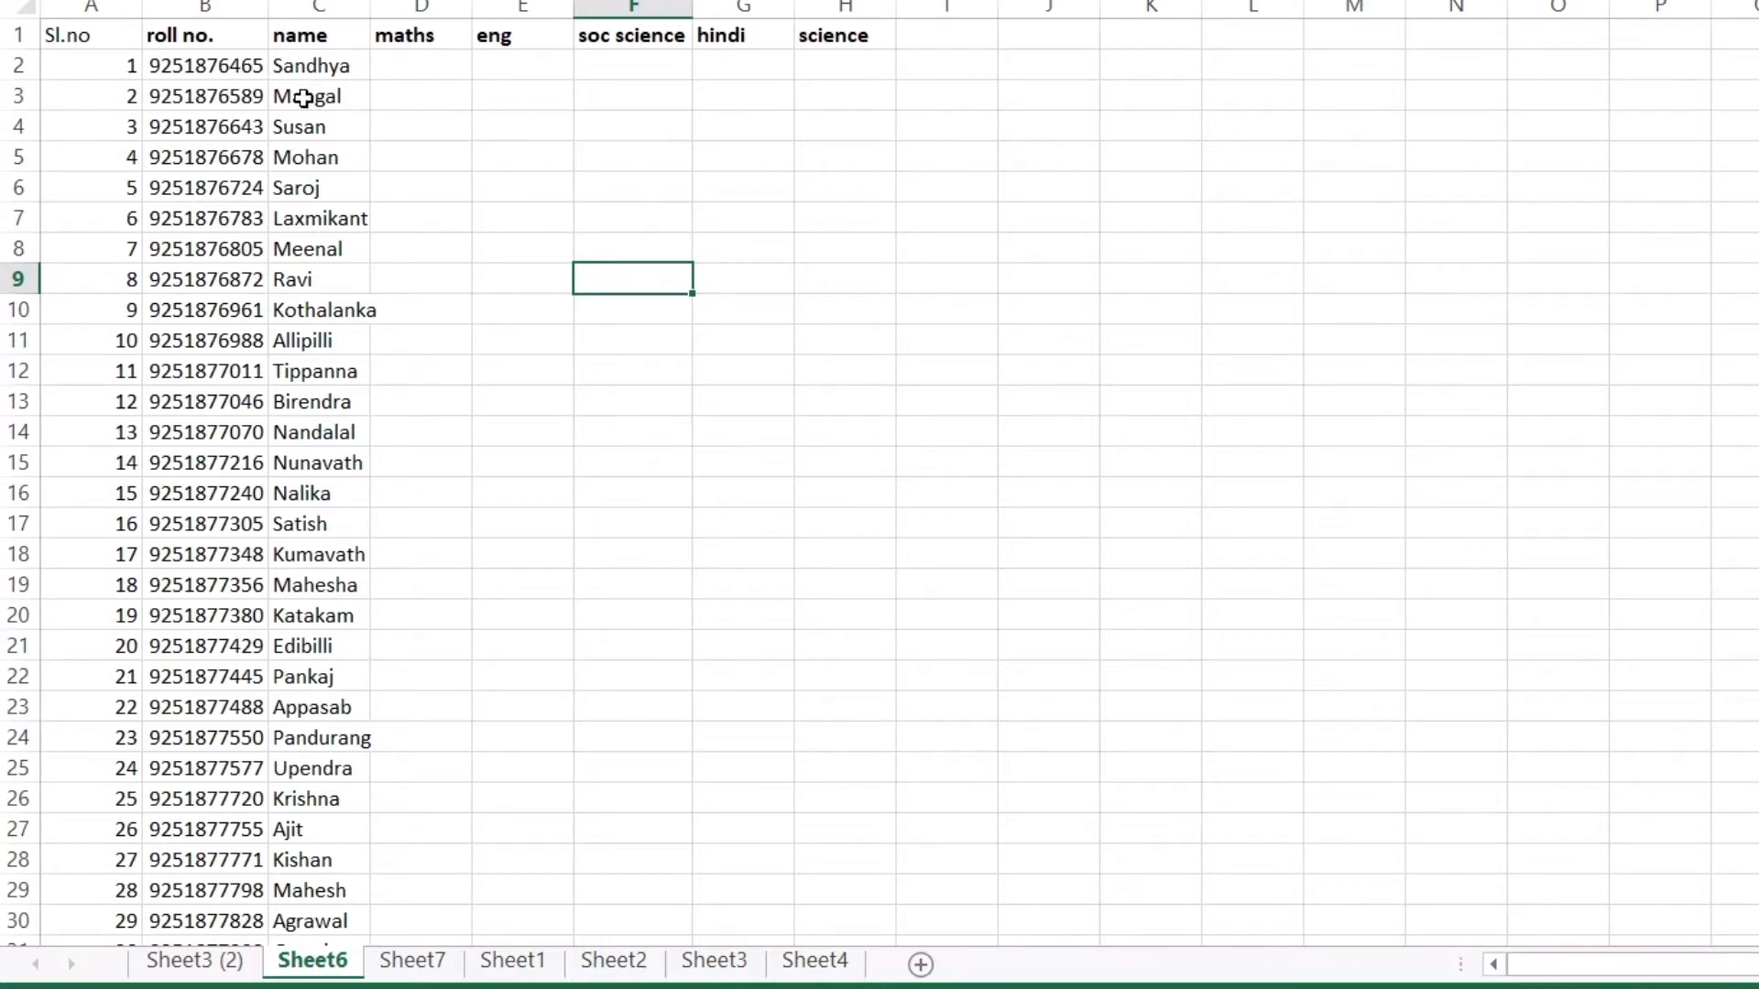
pyautogui.keyDown('ctrl'); pyautogui.click(194, 958); pyautogui.keyUp('ctrl')
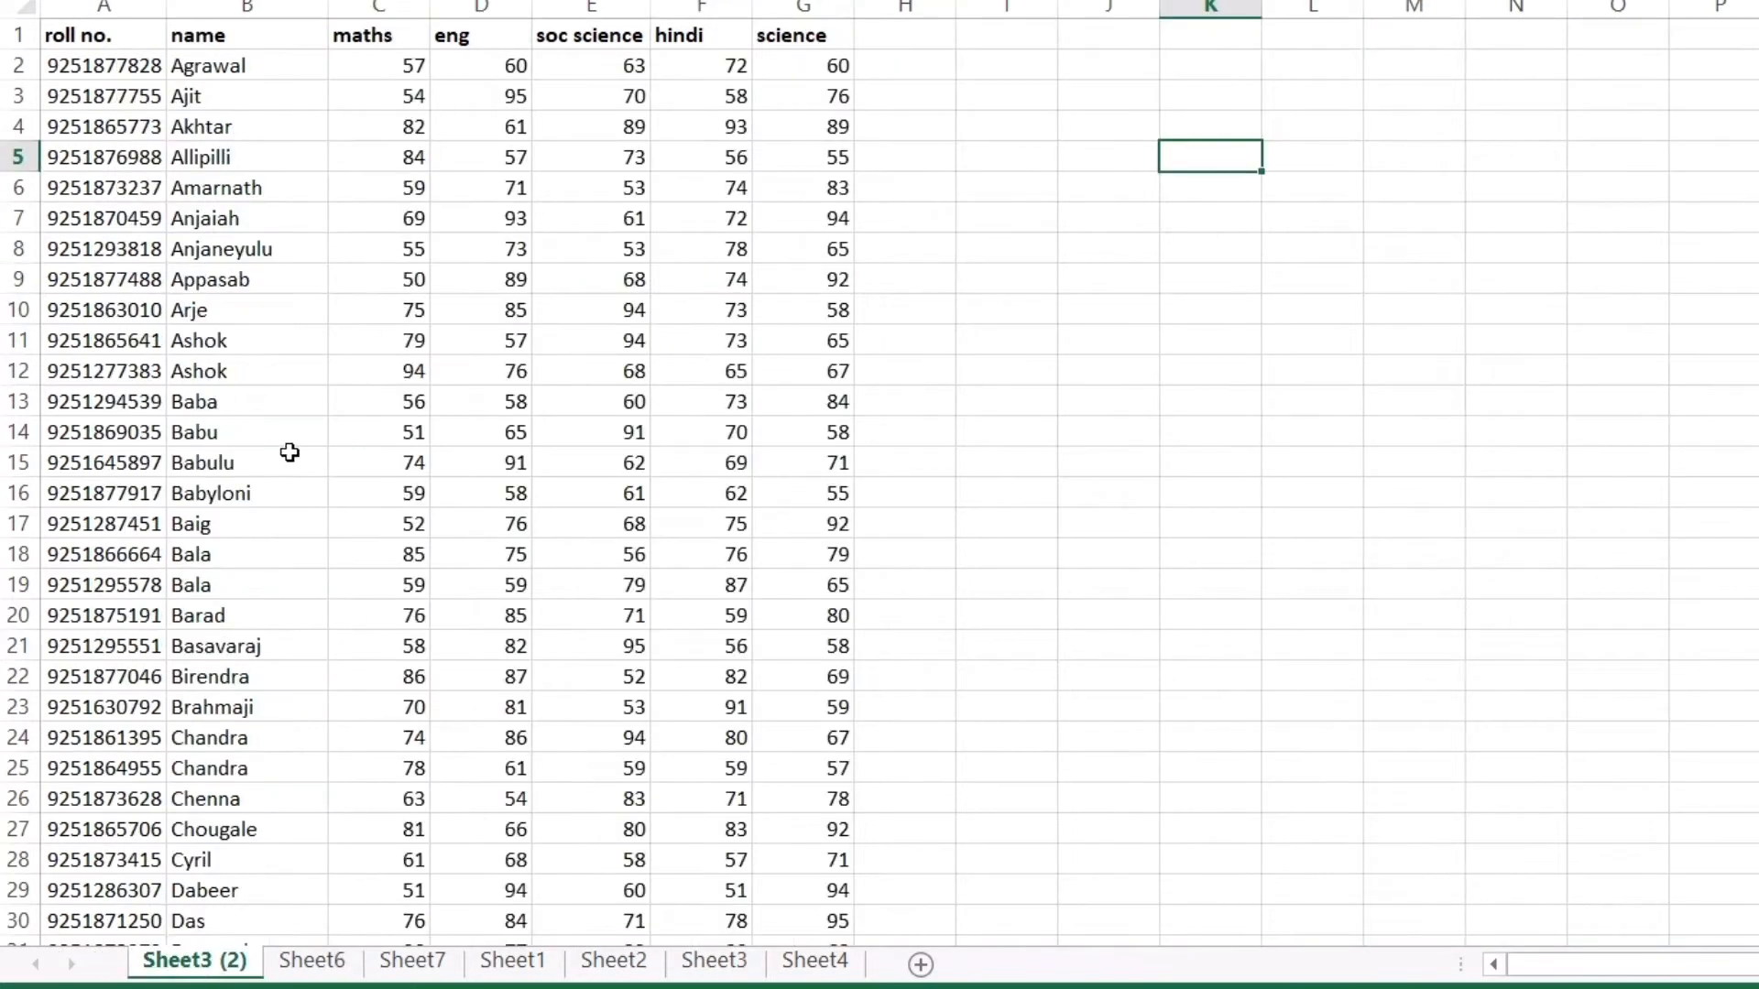
pyautogui.click(313, 961)
pyautogui.scroll(-5, 380, 553)
pyautogui.scroll(-1, 380, 553)
pyautogui.scroll(6, 376, 553)
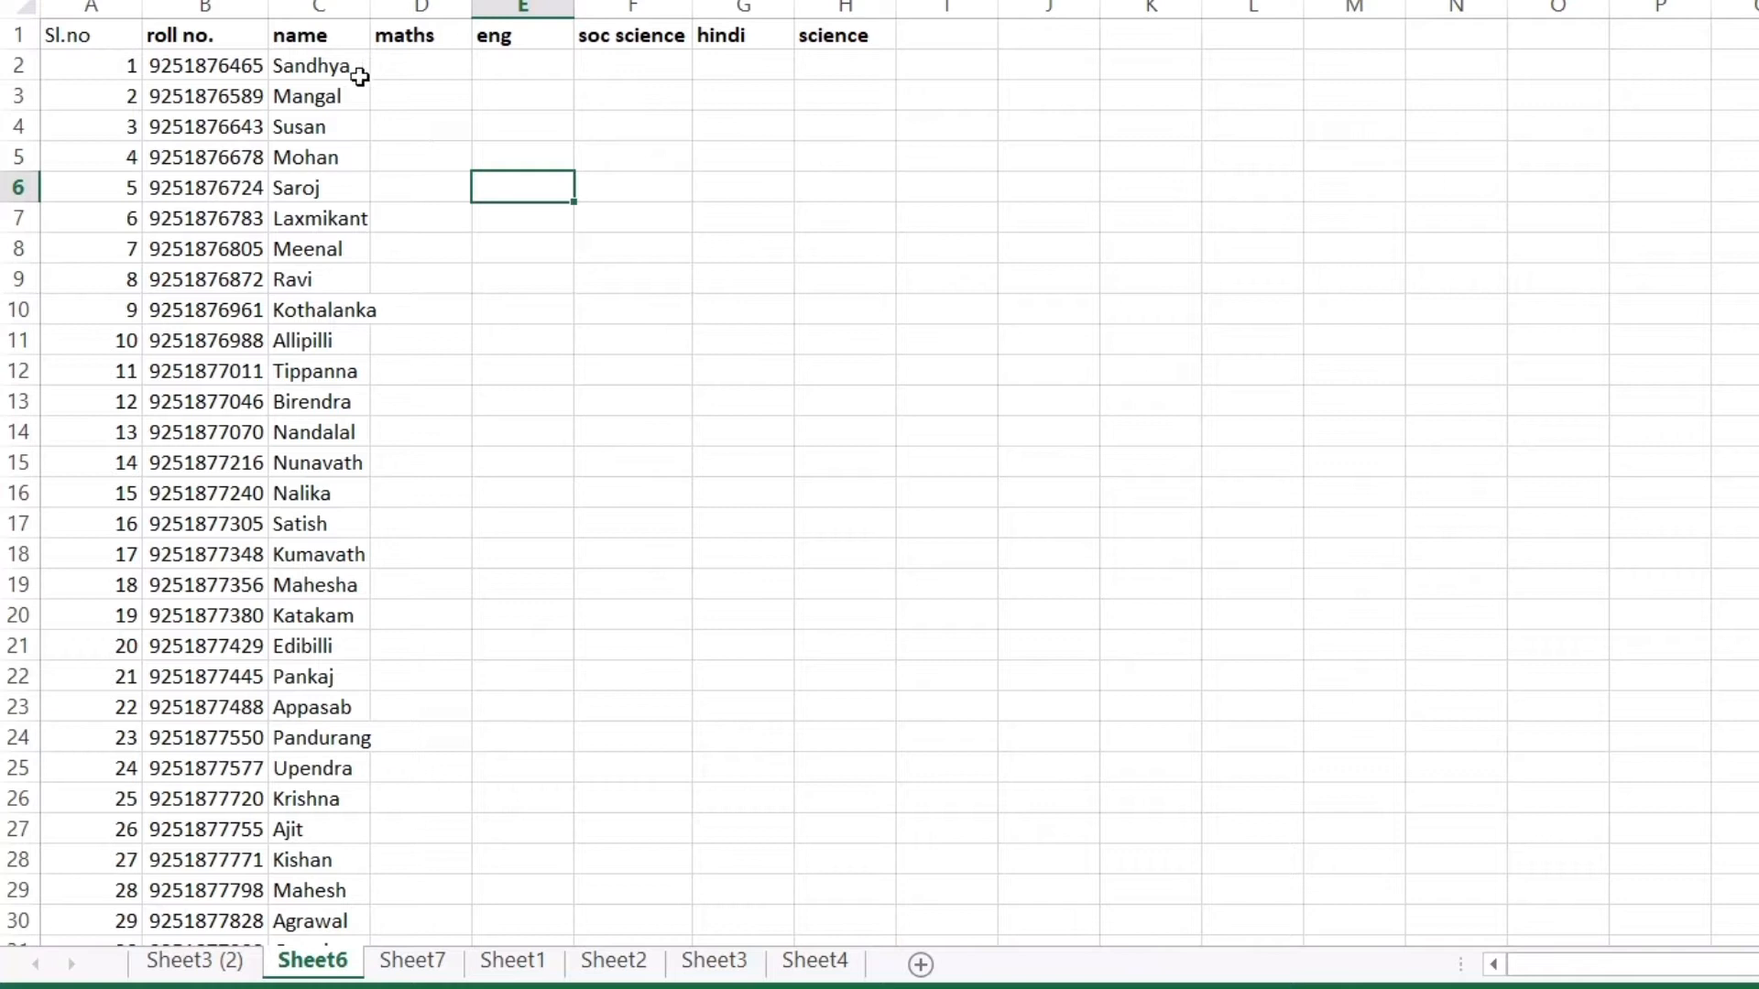
# Copy the first student's roll number from B2 and return to Sheet3 (2)
pyautogui.click(215, 79)
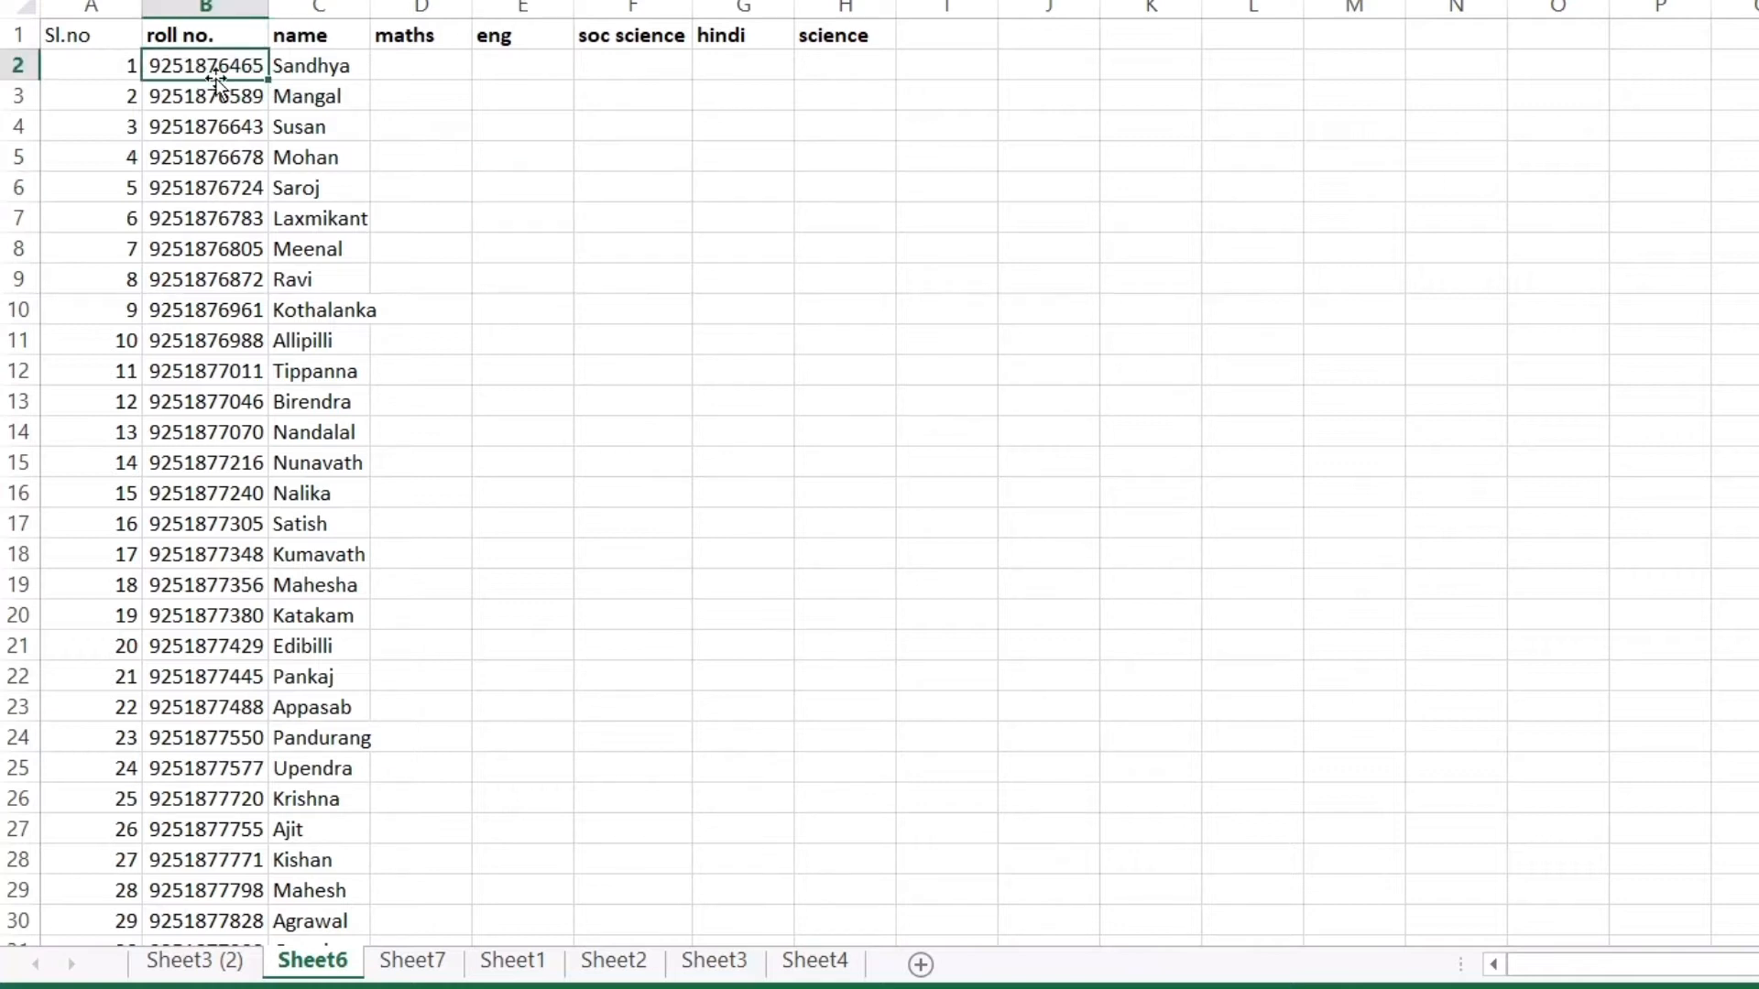
pyautogui.hotkey('ctrl', 'c')
pyautogui.click(174, 965)
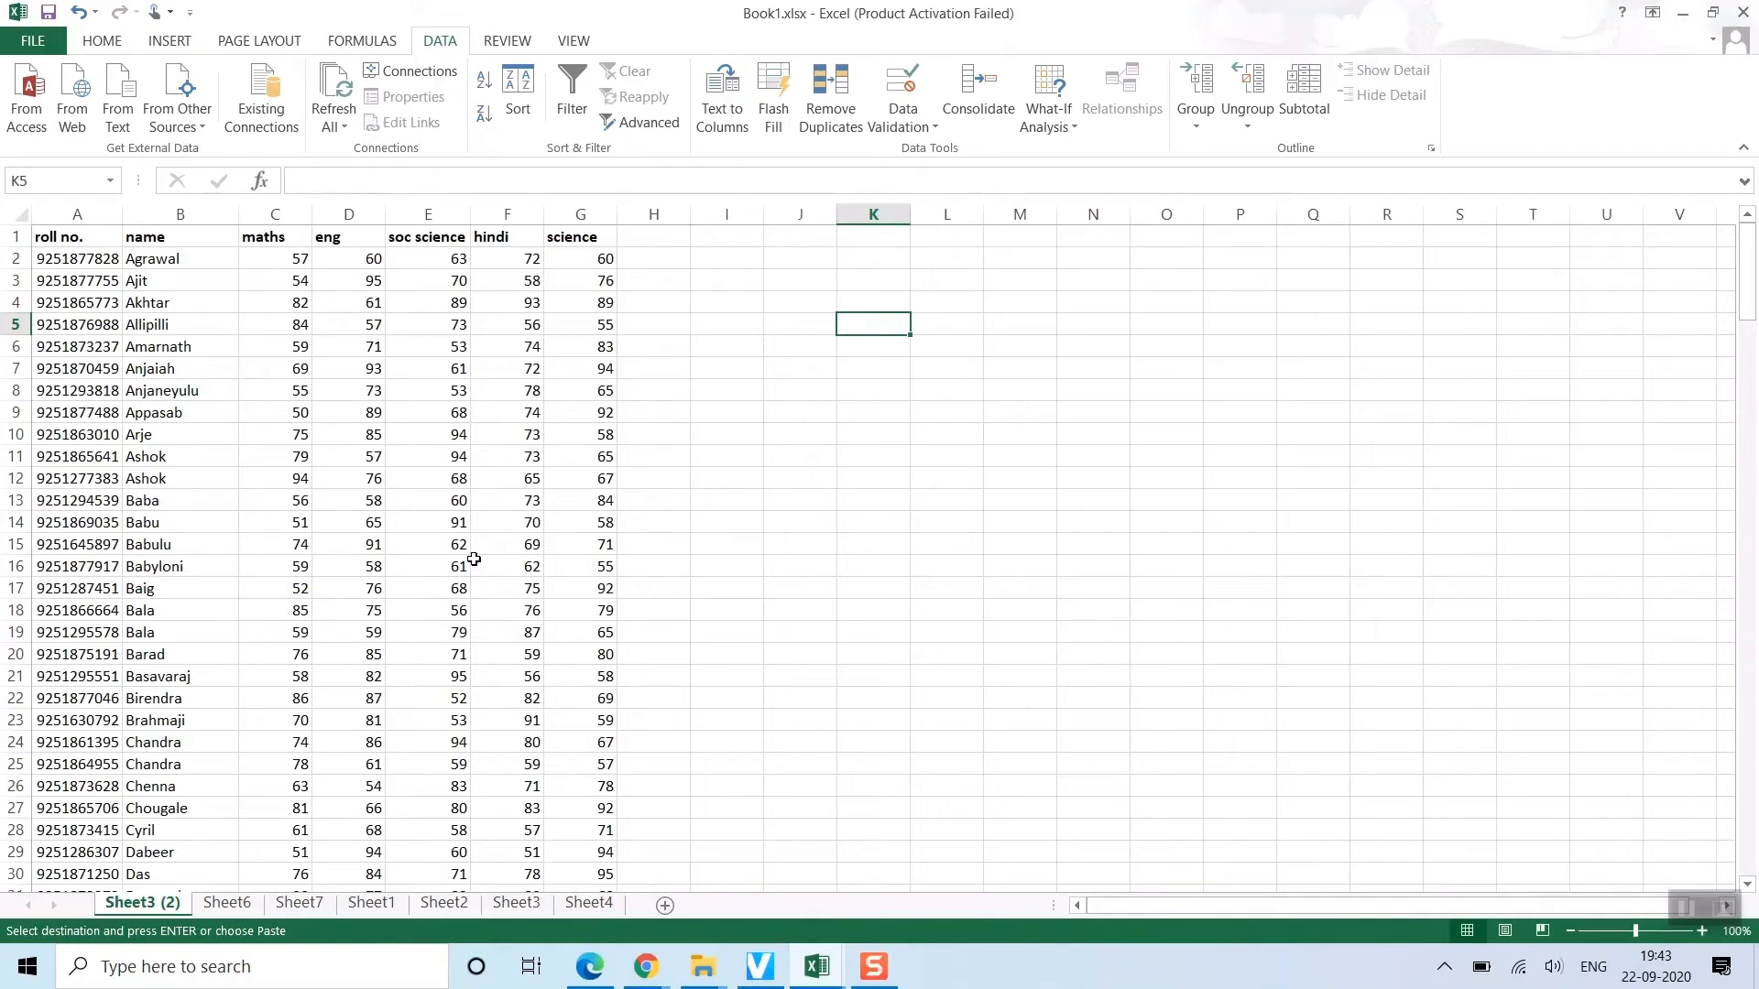
# Find that roll number on Sheet3 (2) and copy the student's five marks from row 132
pyautogui.hotkey('ctrl', 'f')
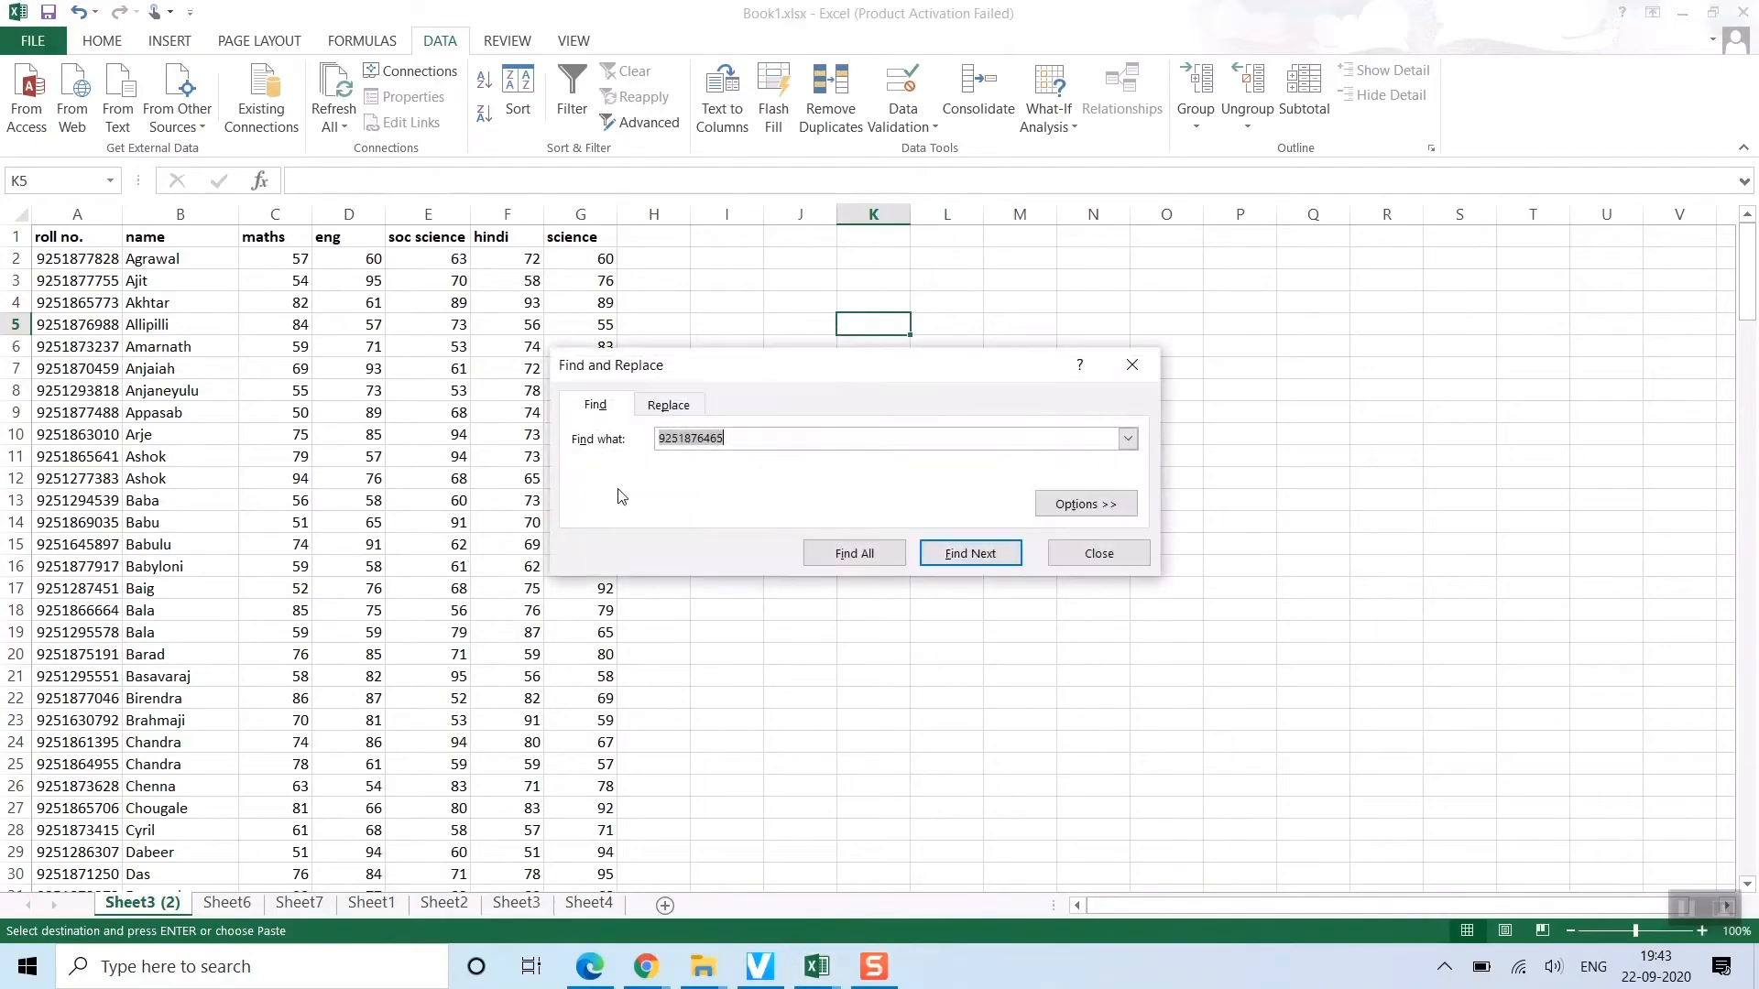
pyautogui.click(971, 561)
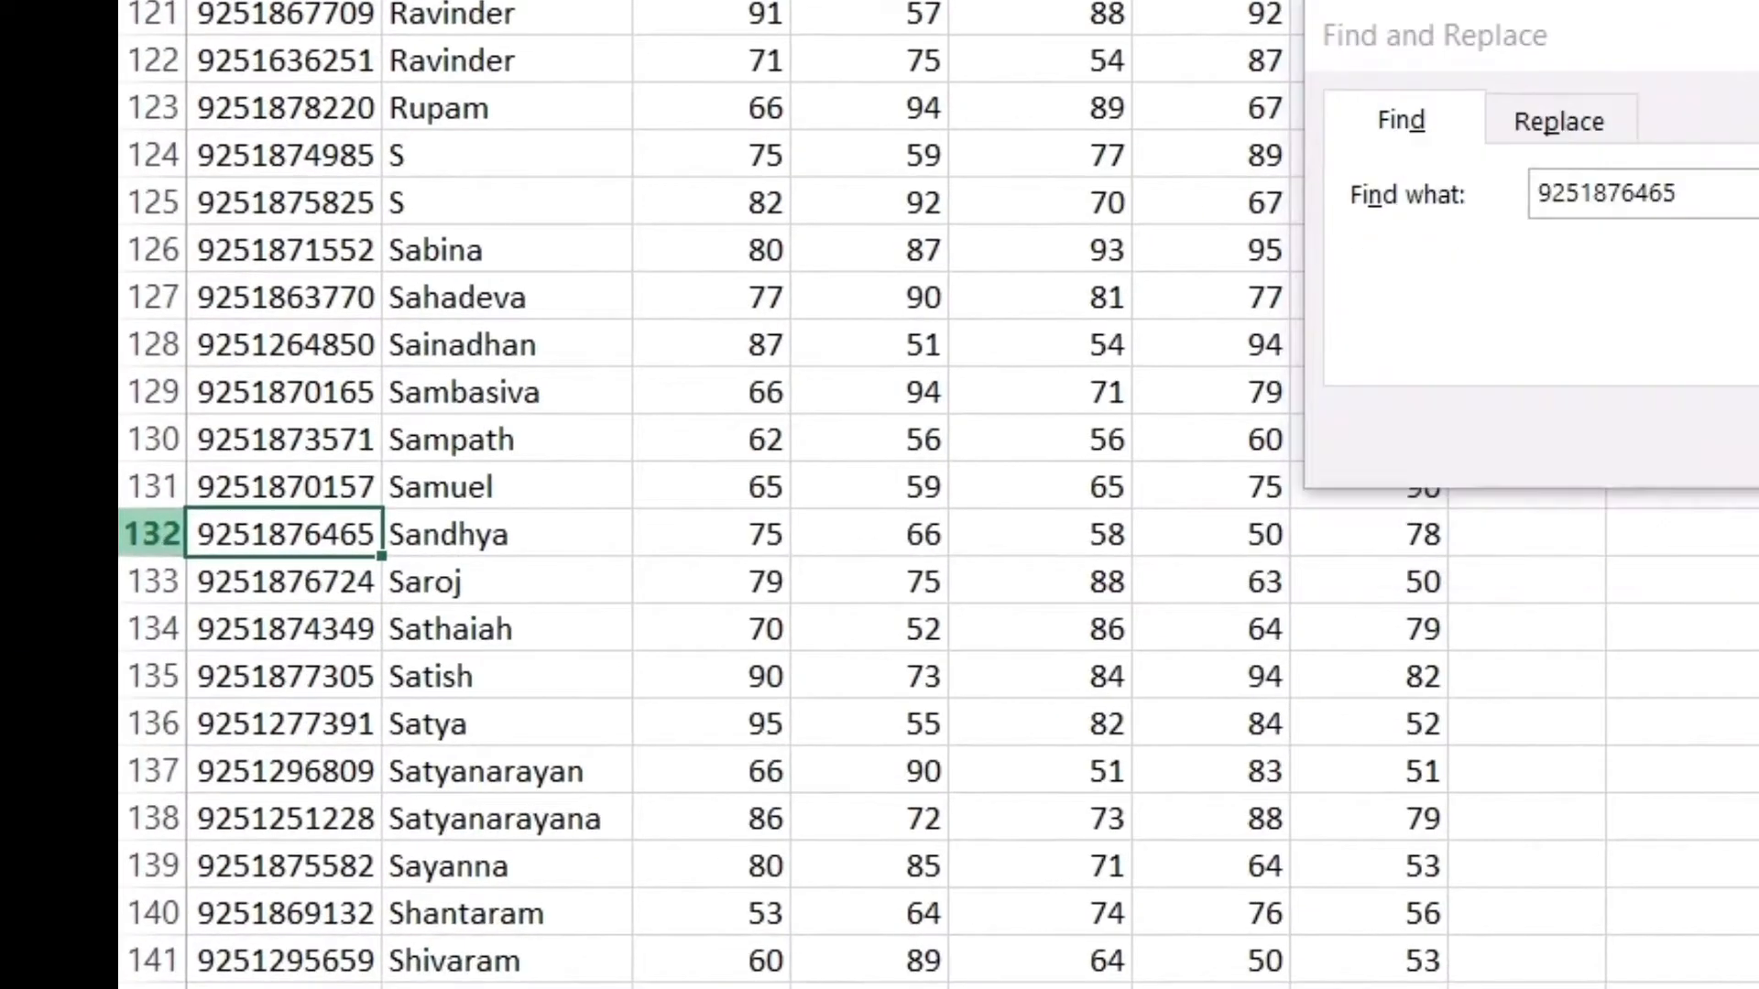
pyautogui.click(15, 567)
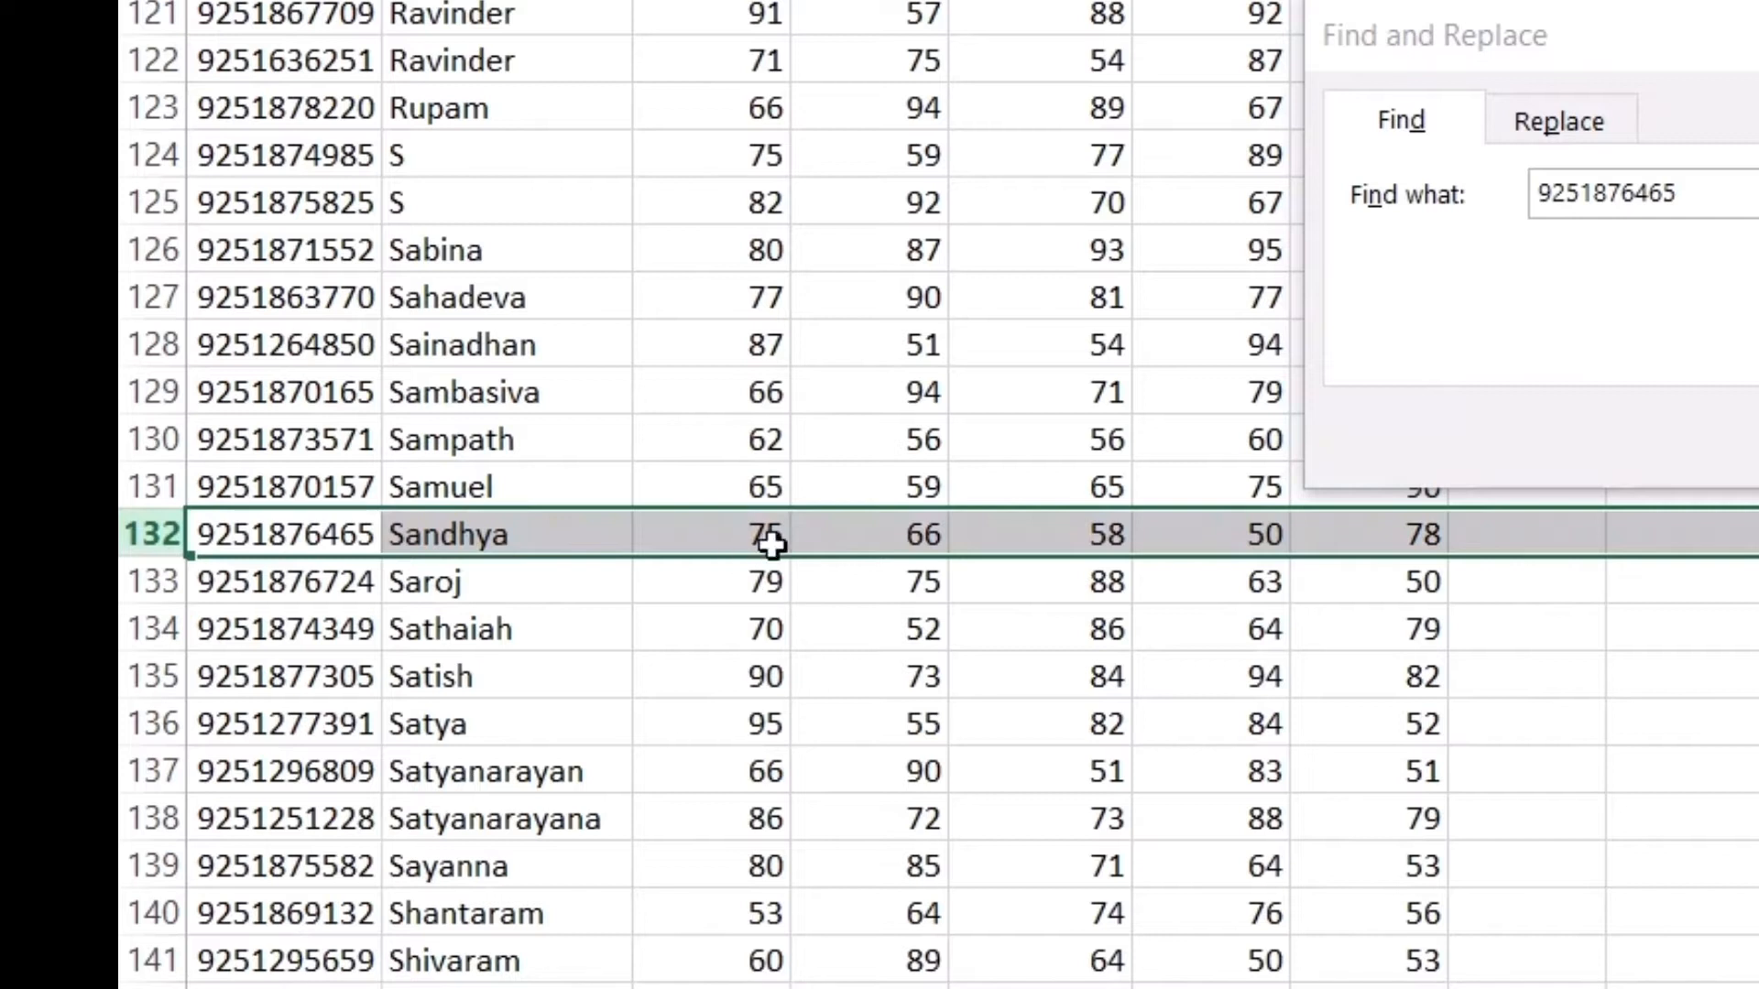
pyautogui.click(1756, 437)
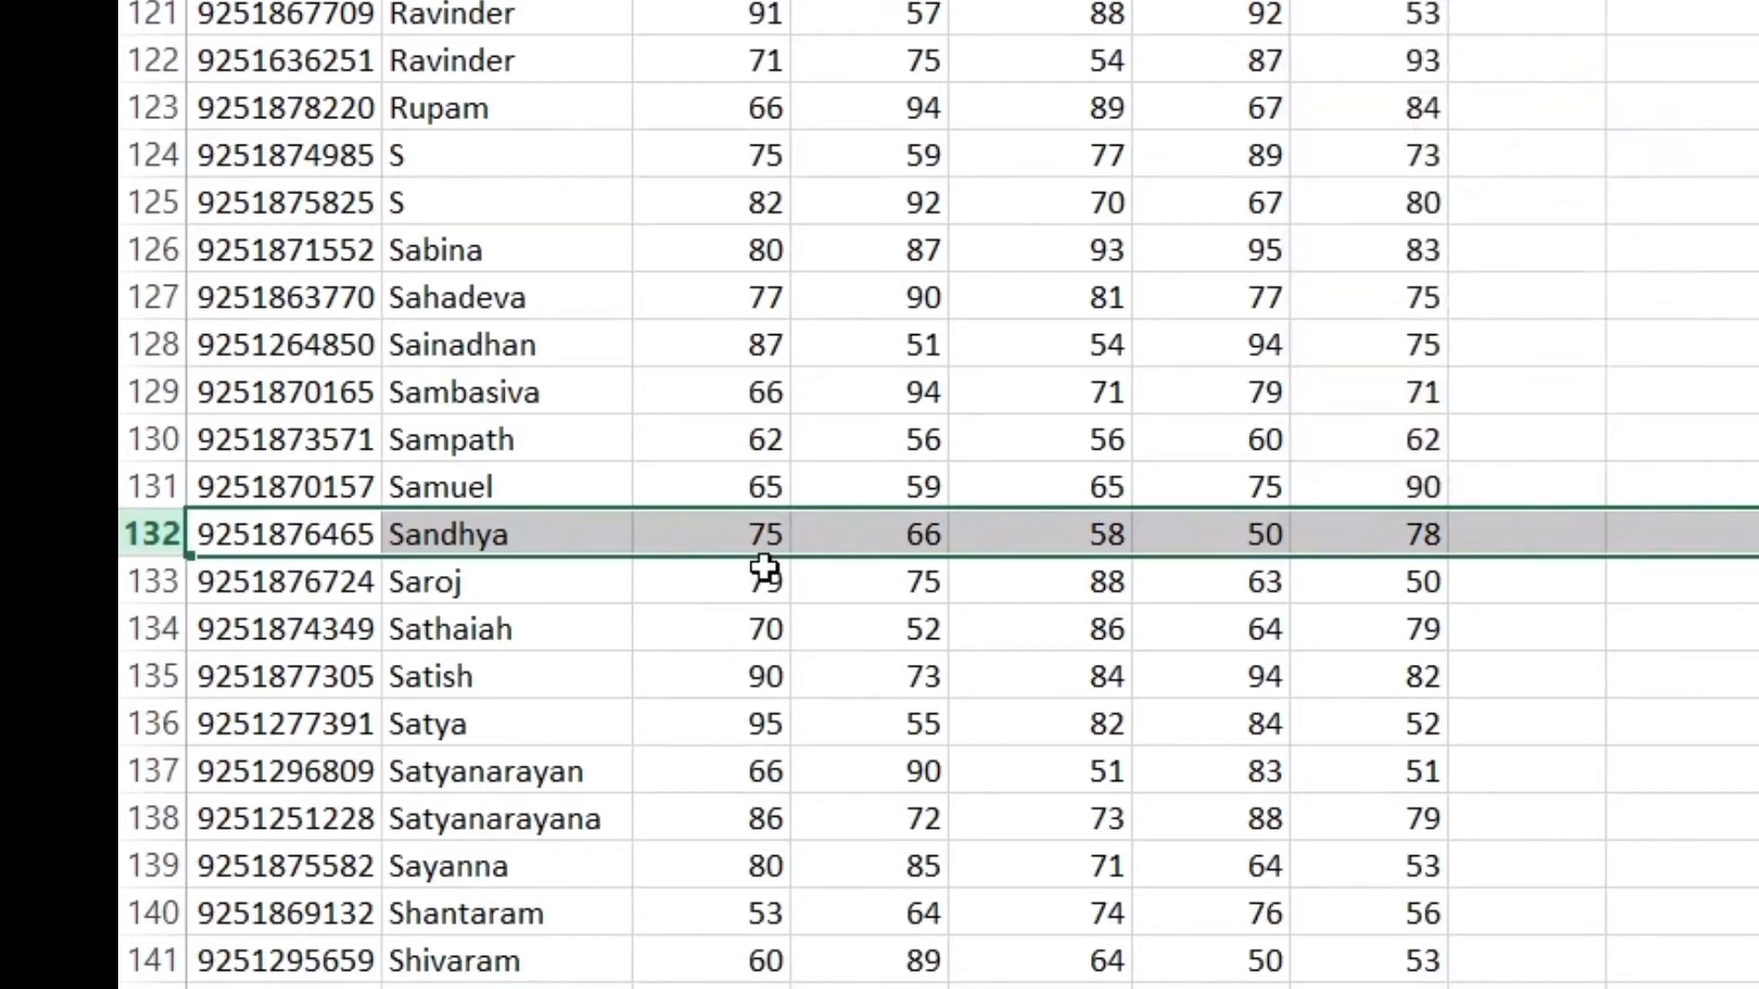
pyautogui.moveTo(770, 538); pyautogui.dragTo(1435, 534)
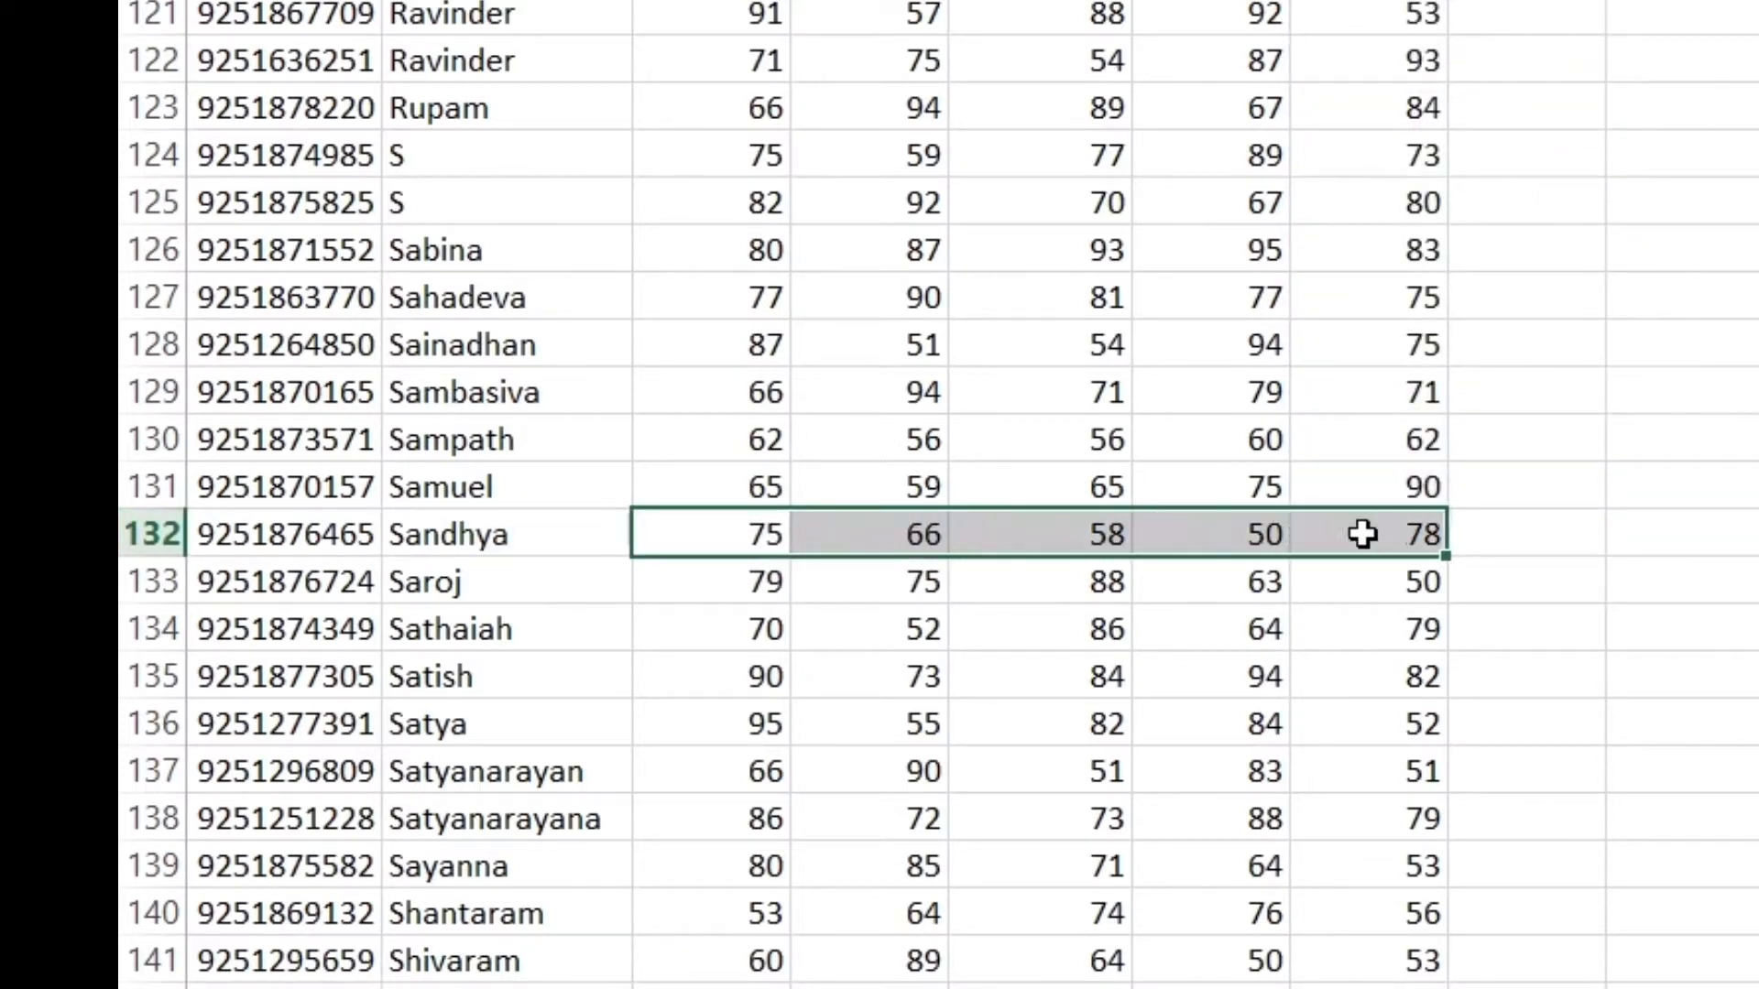
pyautogui.hotkey('ctrl', 'c')
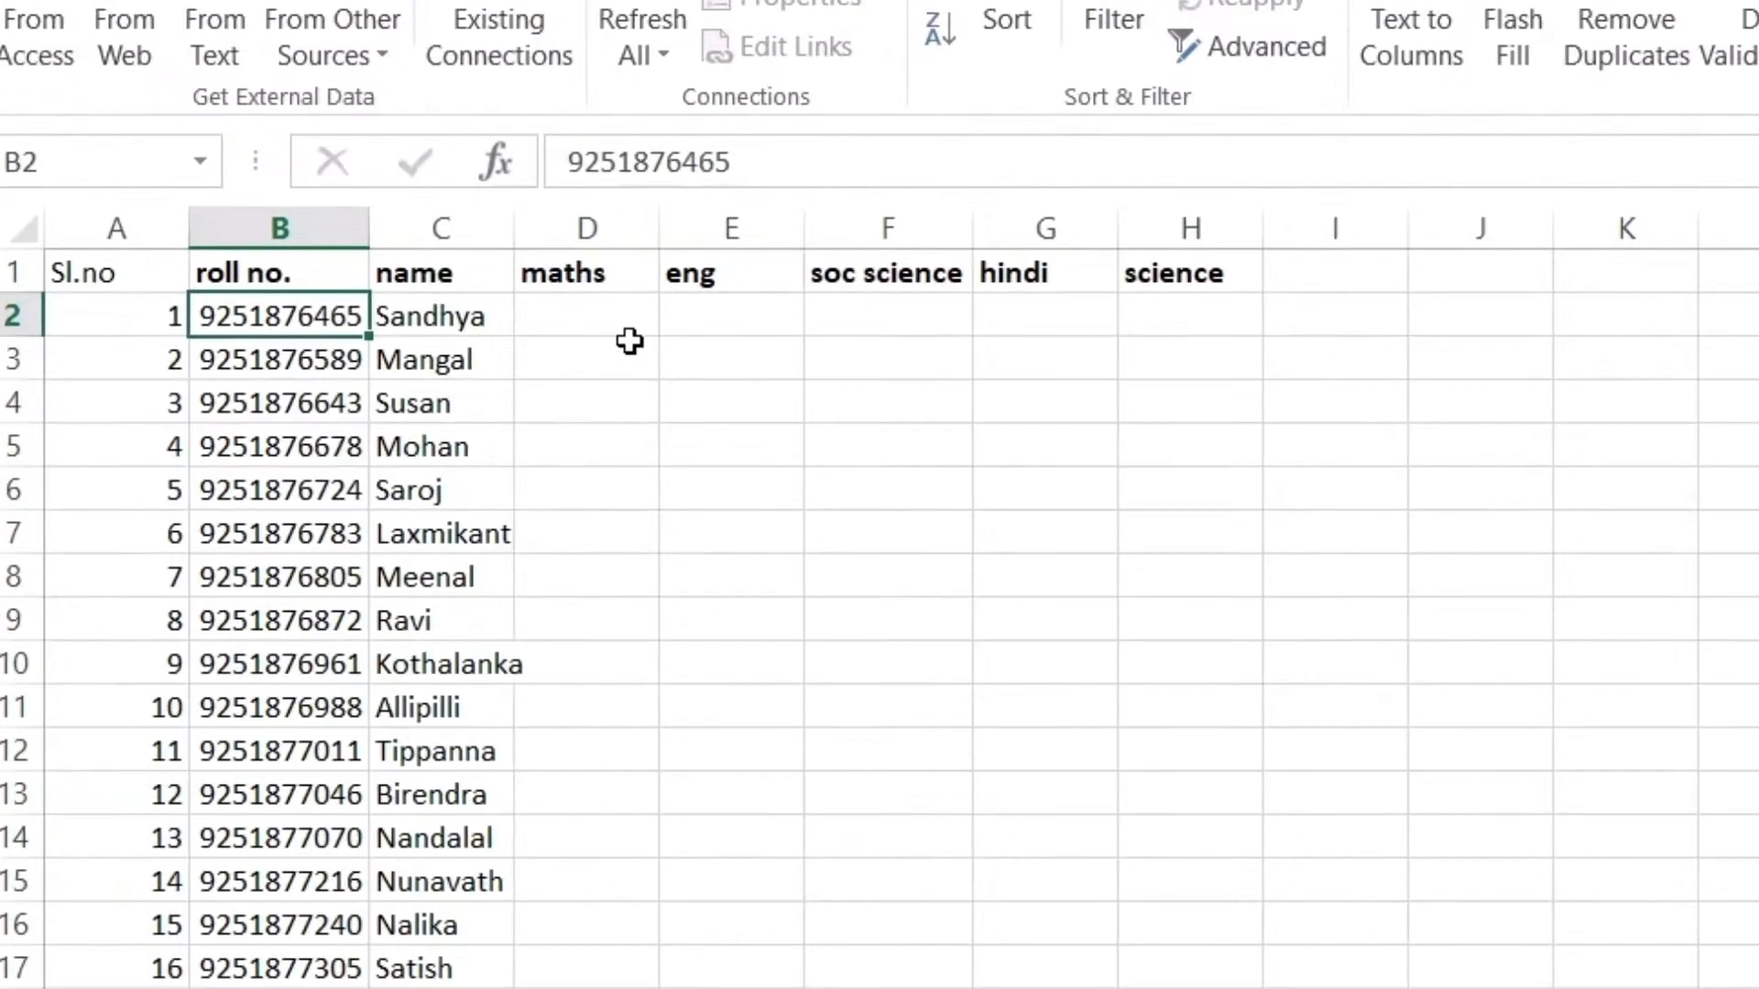
pyautogui.click(577, 312)
# Paste the marks 75, 66, 58, 50 and 78 into row 2 of Sheet6
pyautogui.hotkey('ctrl', 'v')
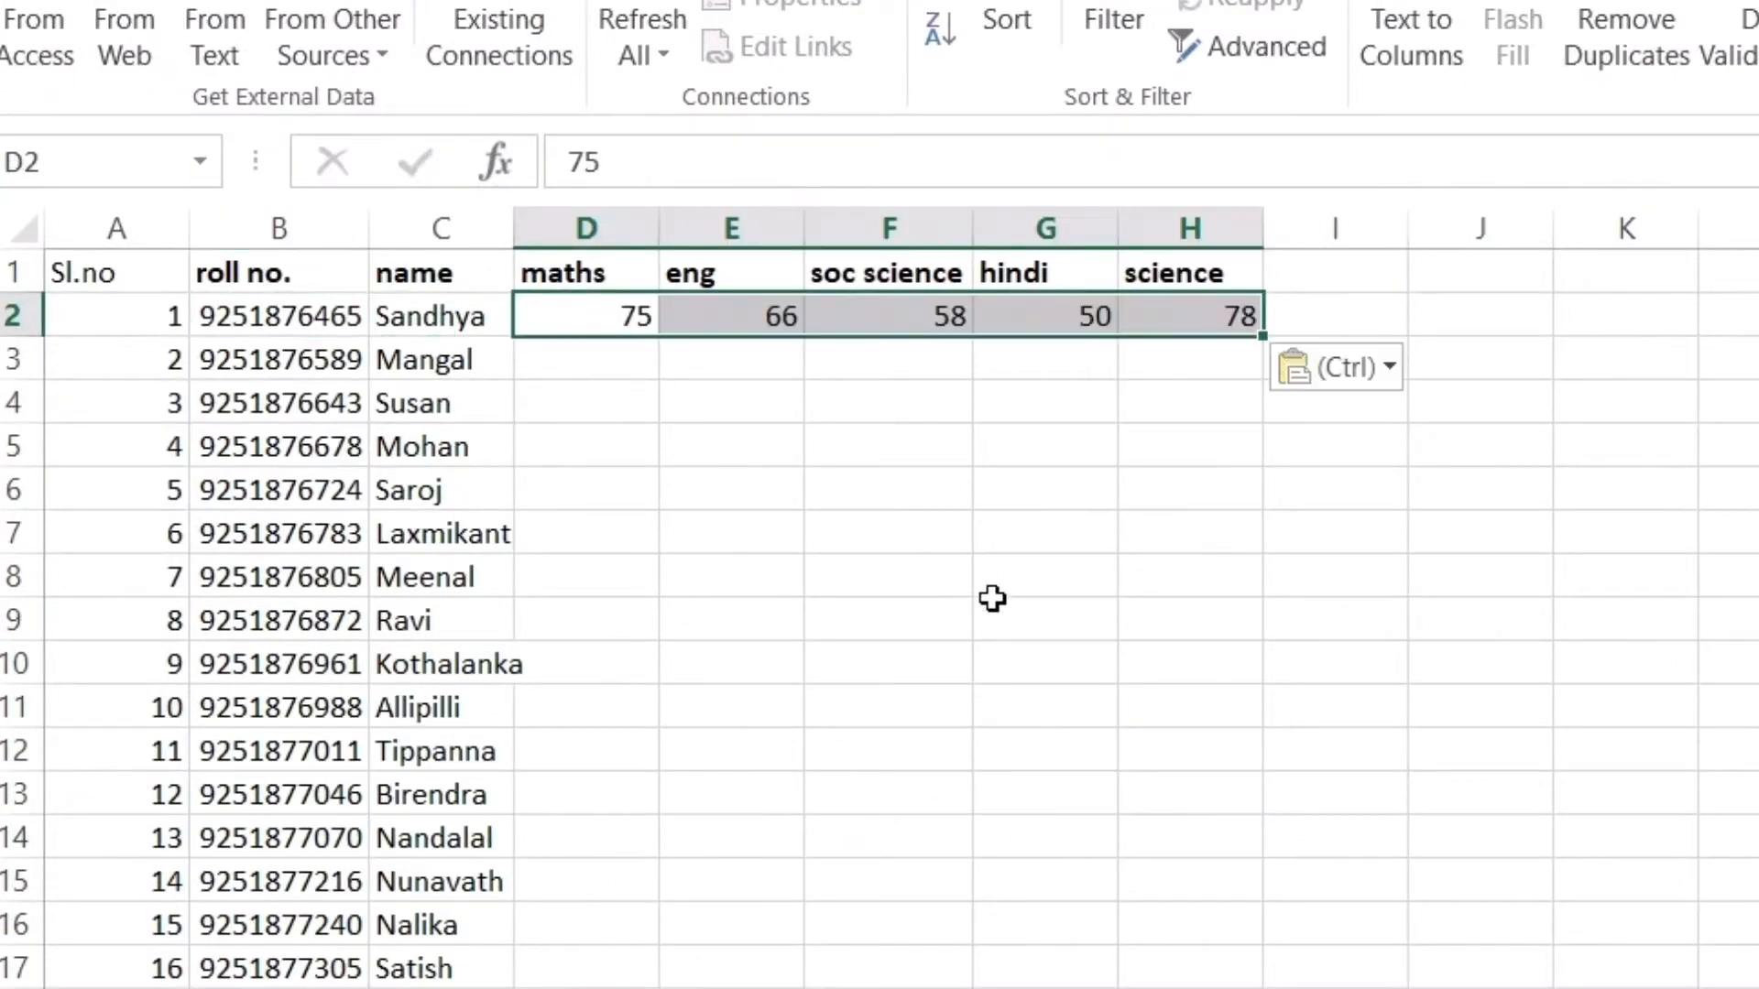
pyautogui.click(995, 606)
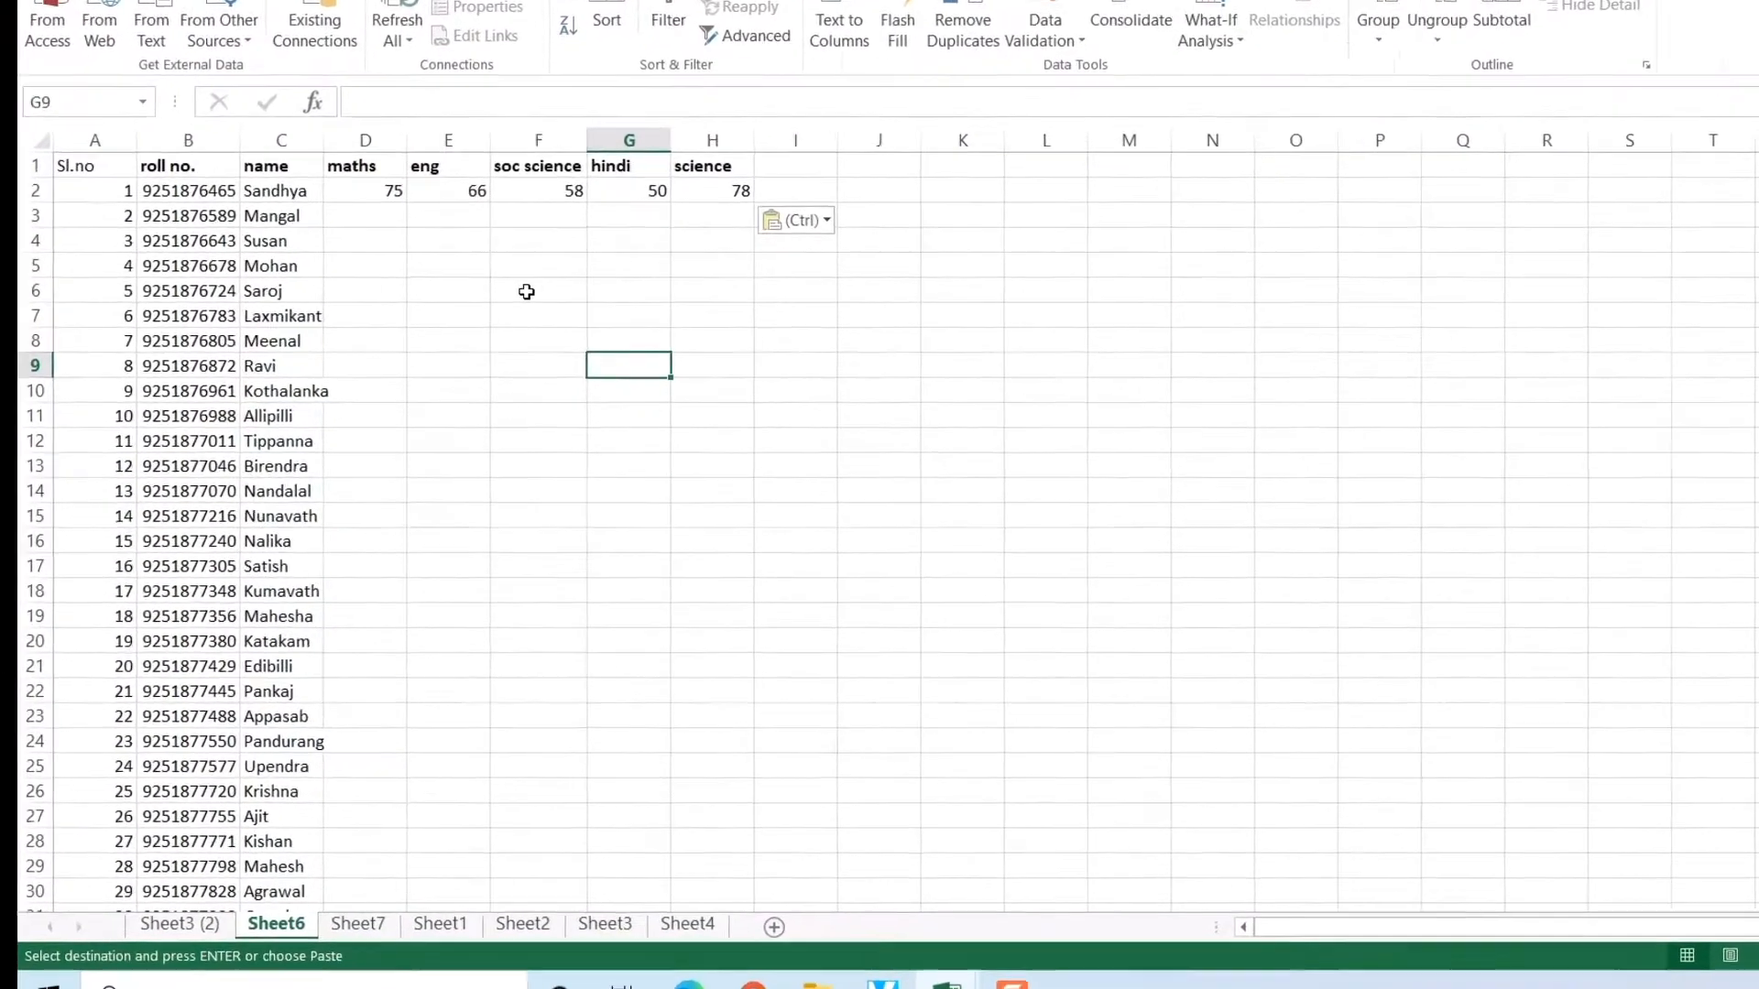
pyautogui.click(868, 493)
pyautogui.scroll(-3, 405, 672)
pyautogui.scroll(3, 404, 672)
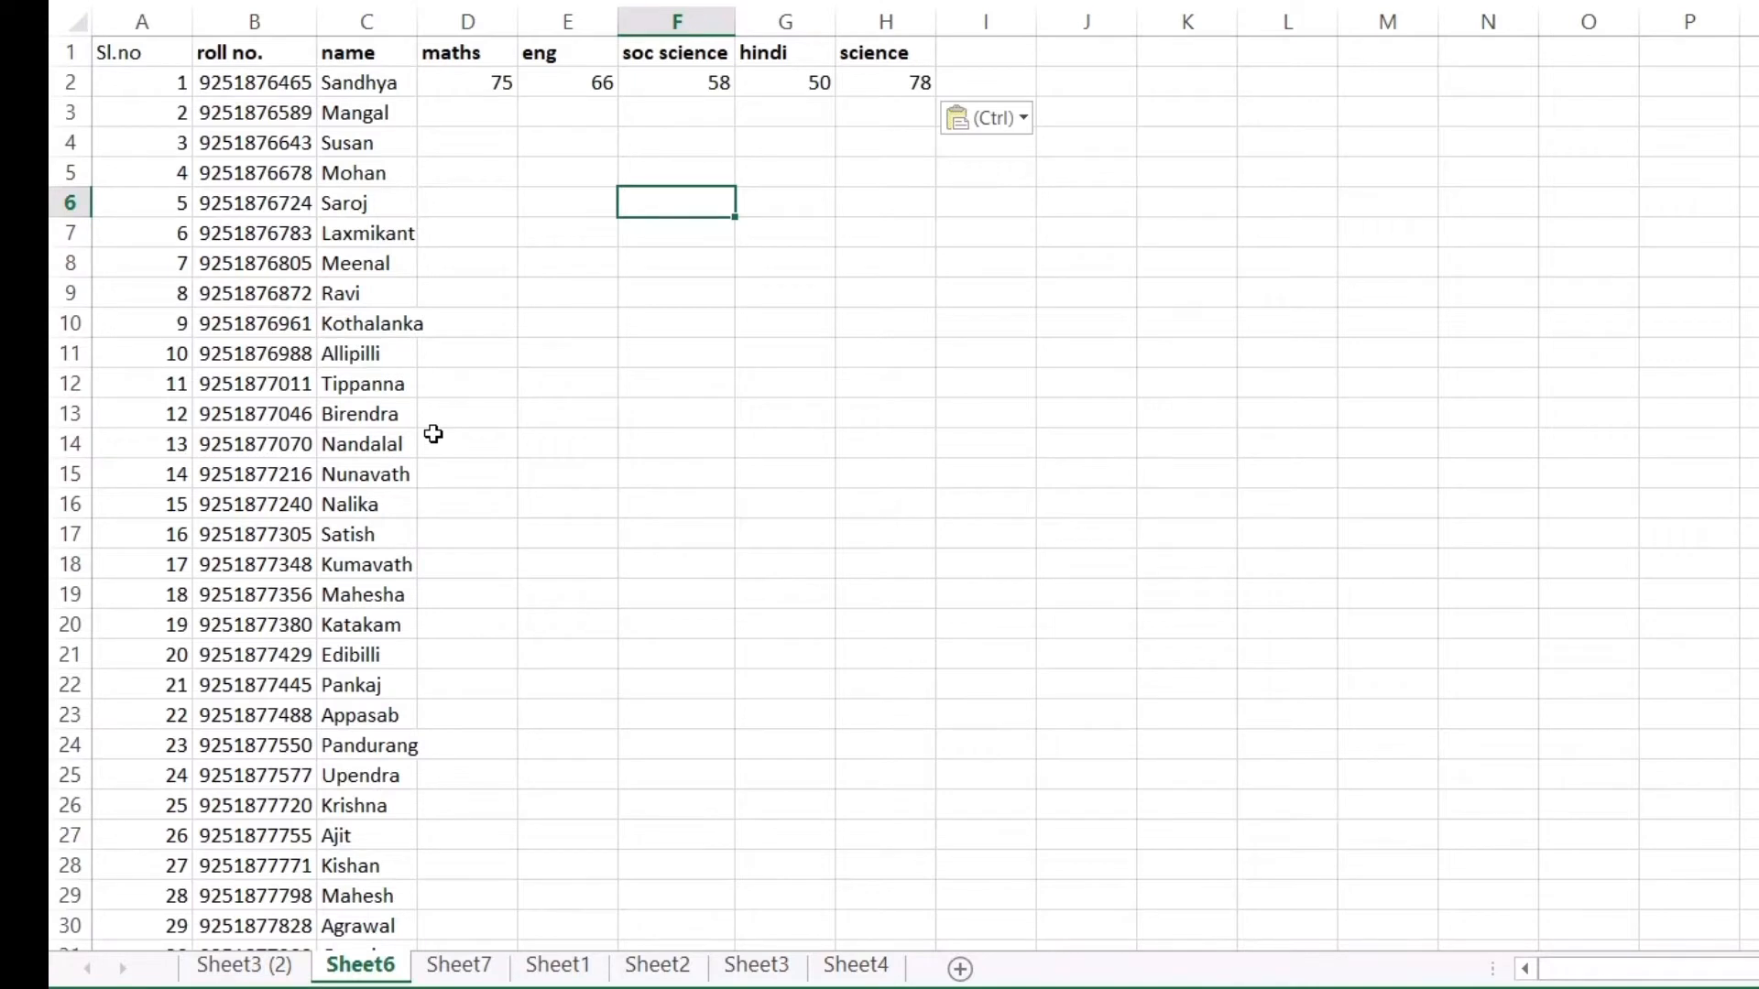
# Recheck the Sheet3 (2) table, then delete the pasted marks from Sheet6's D2:H2
pyautogui.click(266, 965)
pyautogui.scroll(-5, 305, 751)
pyautogui.scroll(-14, 304, 696)
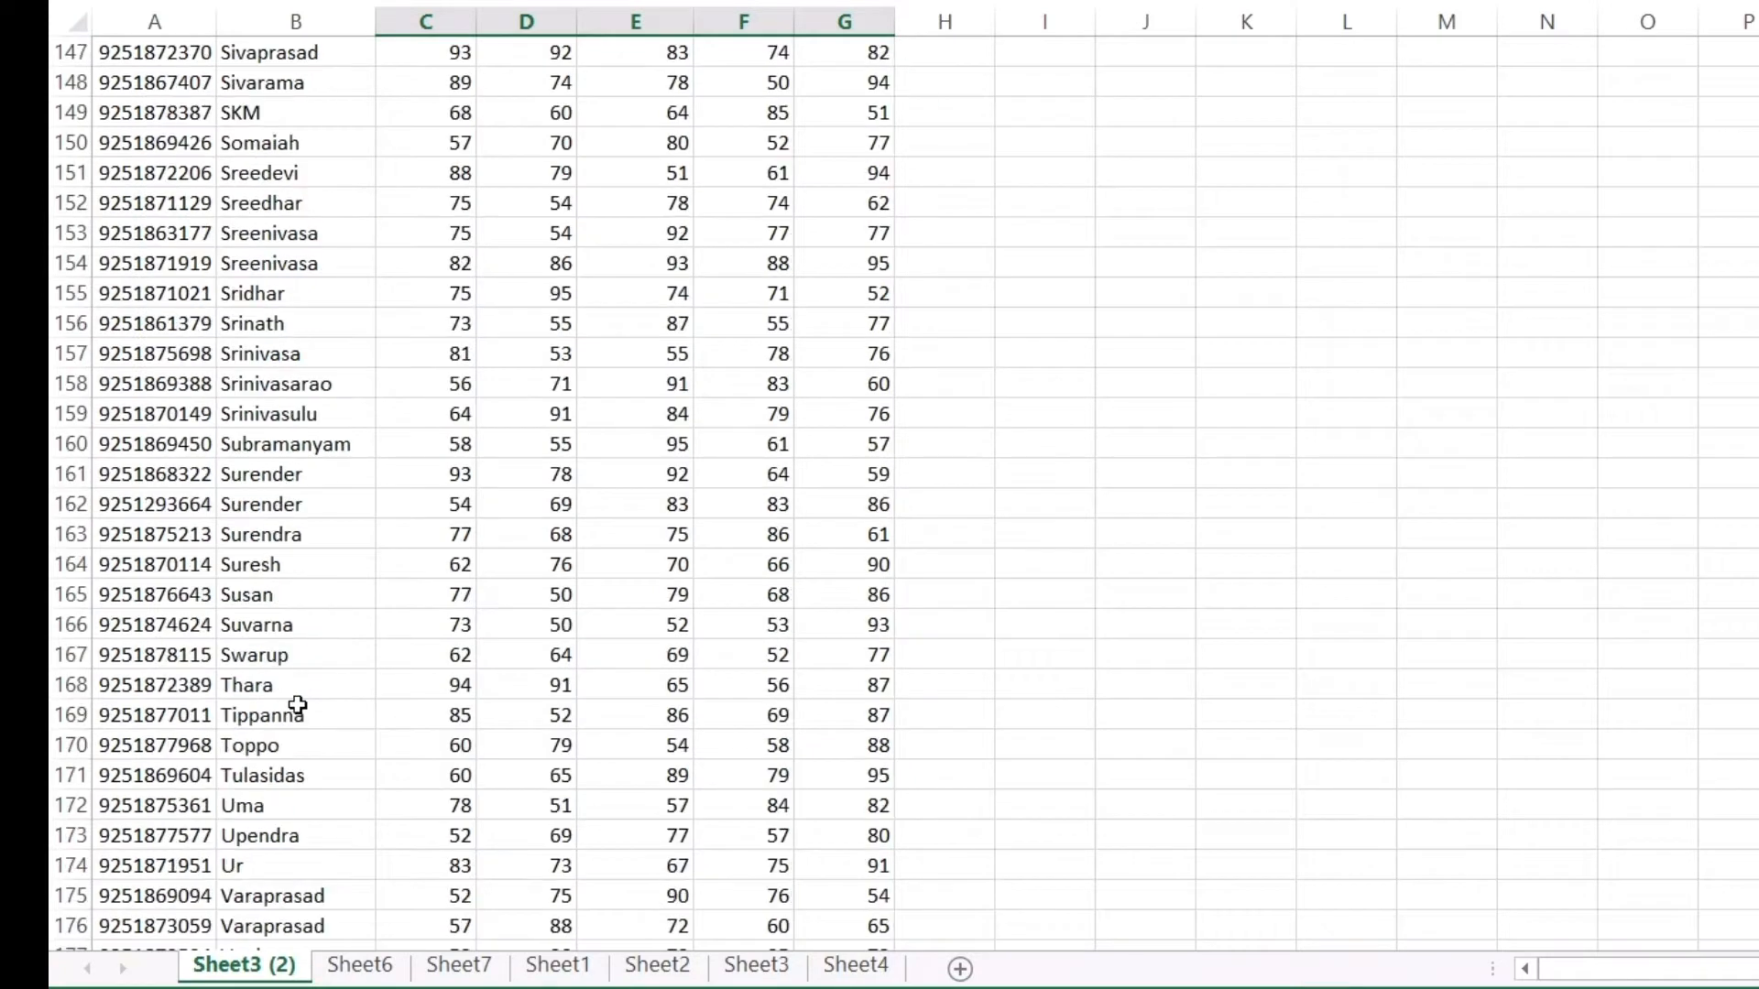
pyautogui.scroll(5, 293, 712)
pyautogui.click(334, 964)
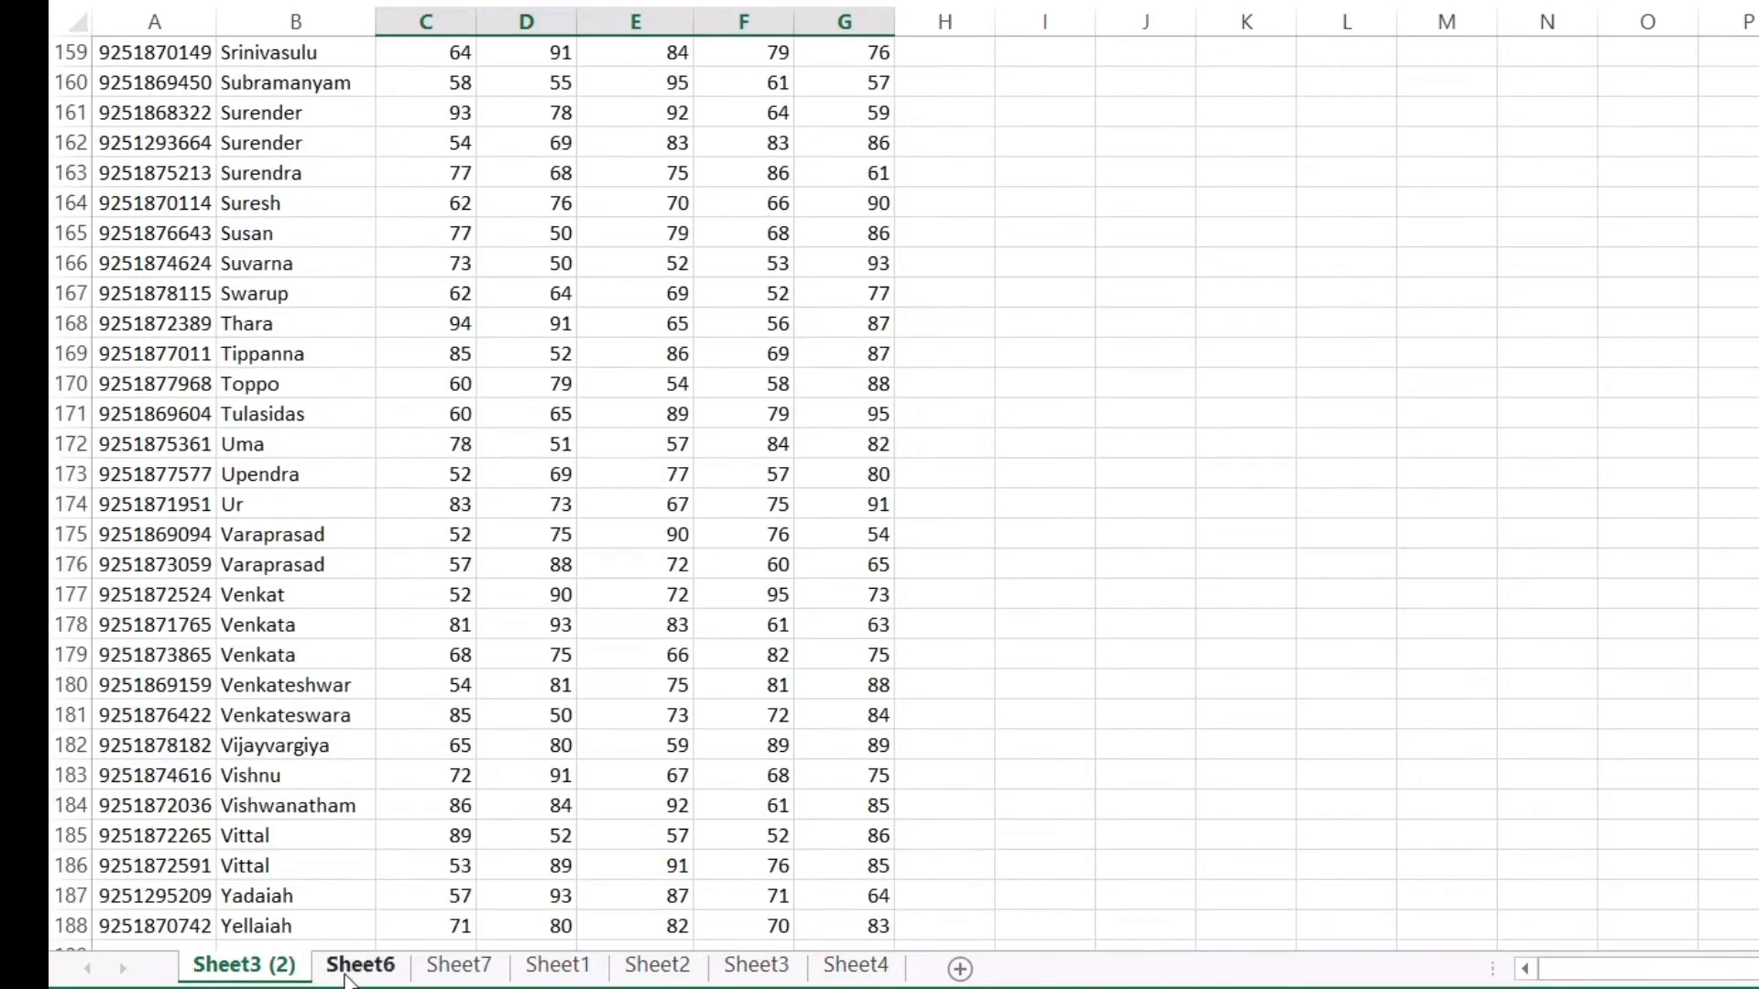
pyautogui.scroll(1, 278, 662)
pyautogui.scroll(5, 279, 663)
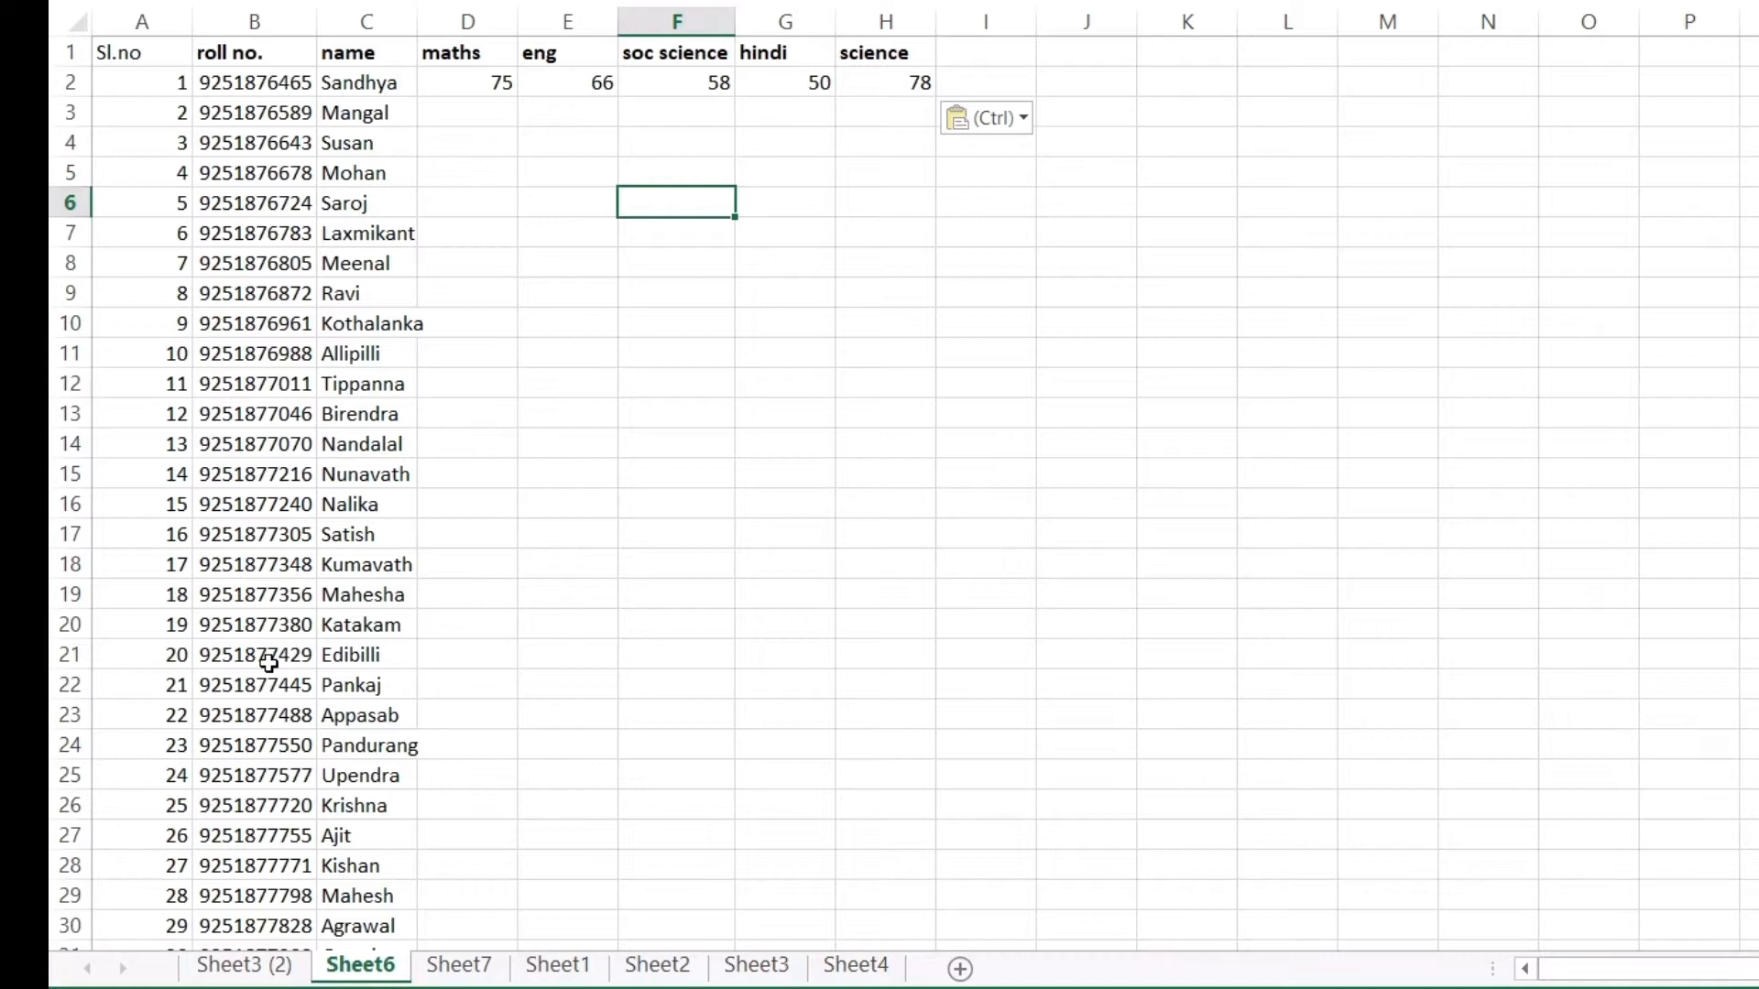
pyautogui.scroll(-4, 269, 663)
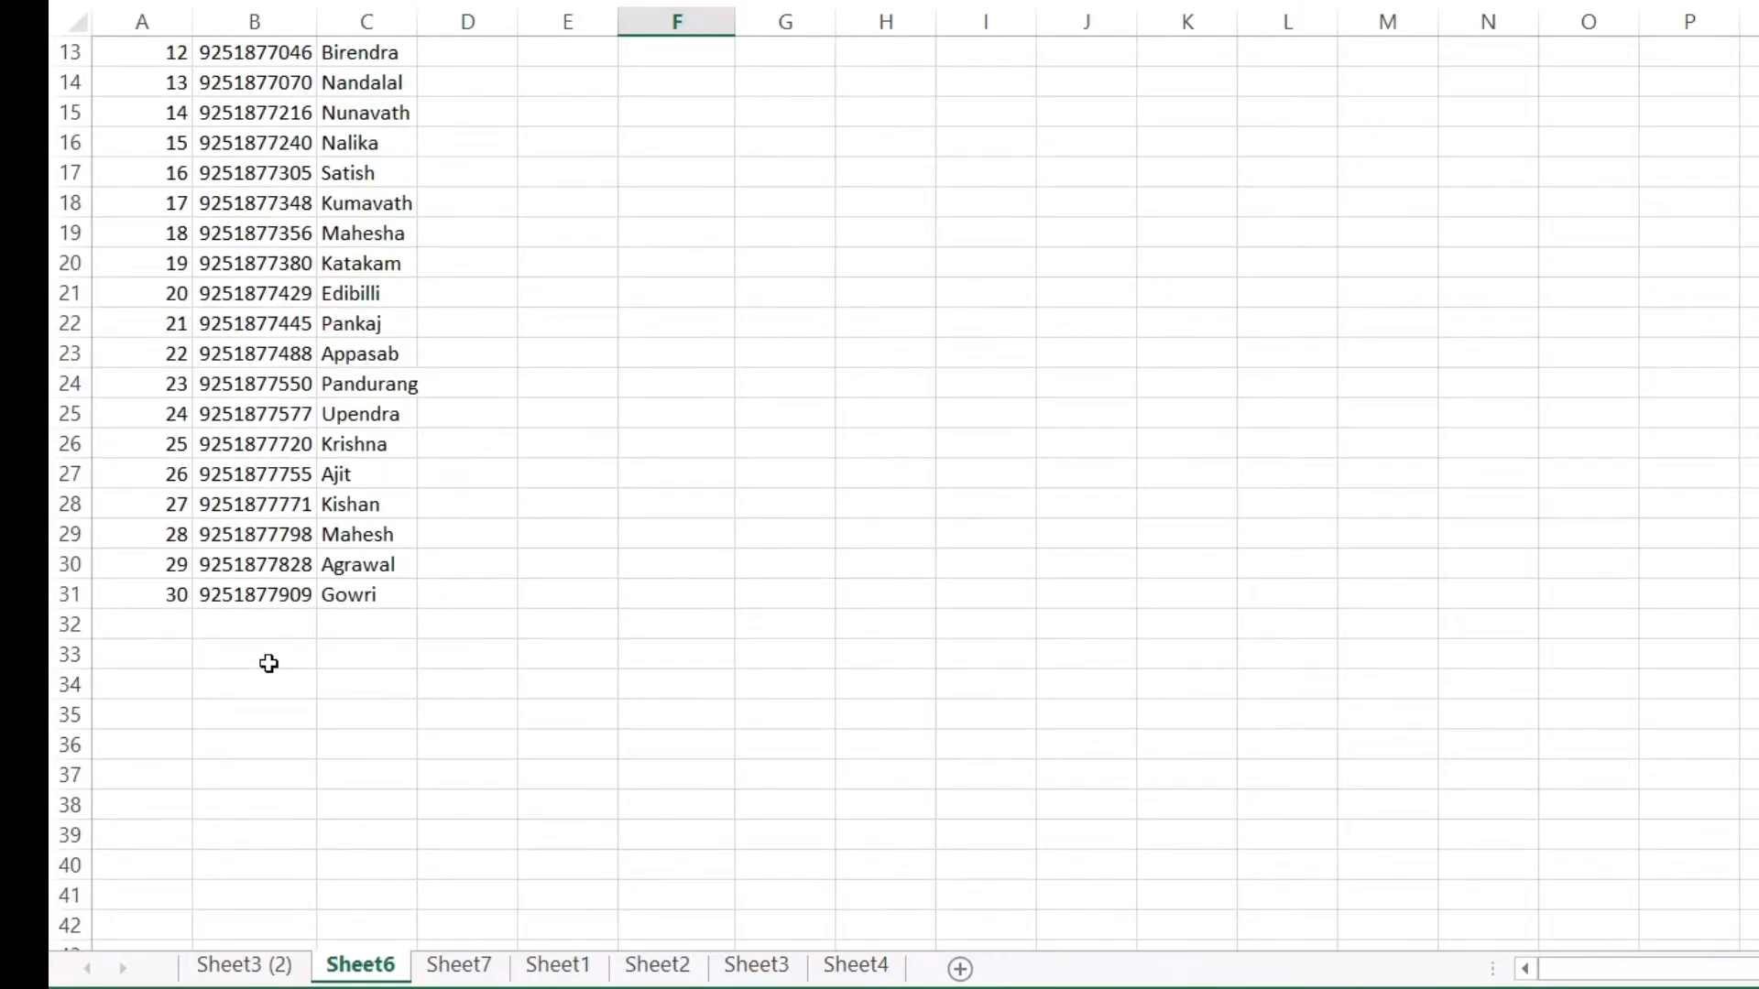
pyautogui.scroll(4, 268, 662)
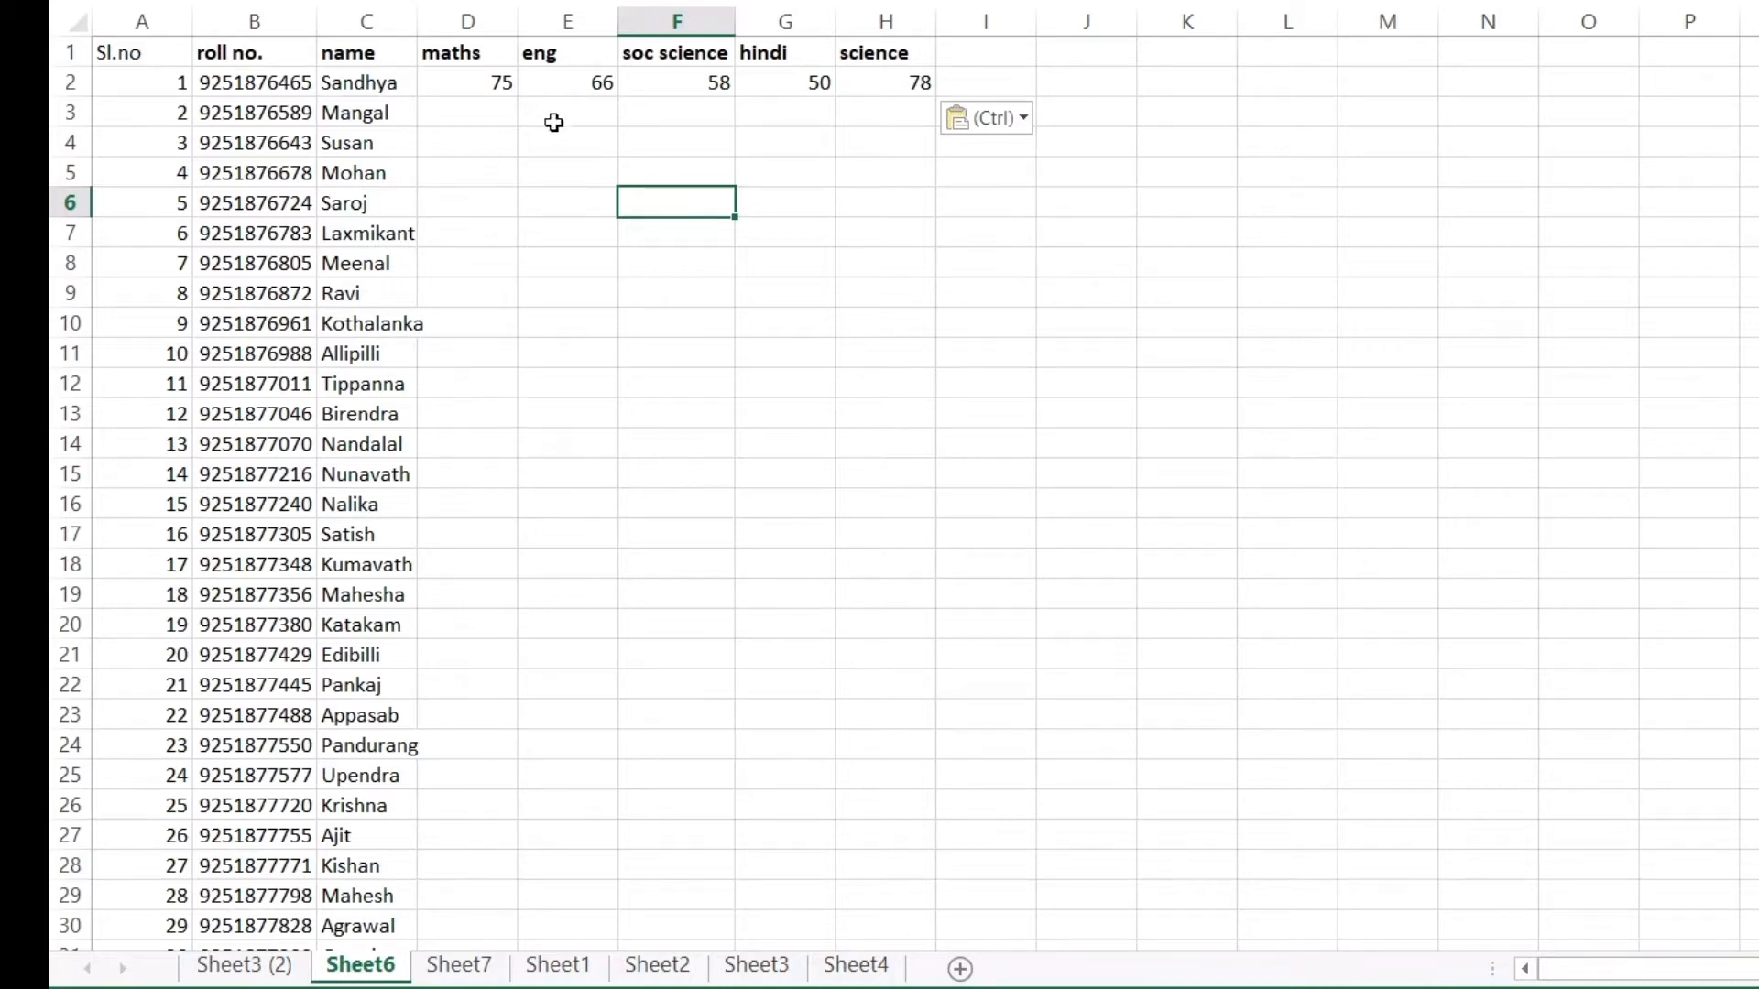
pyautogui.moveTo(470, 80); pyautogui.dragTo(898, 87)
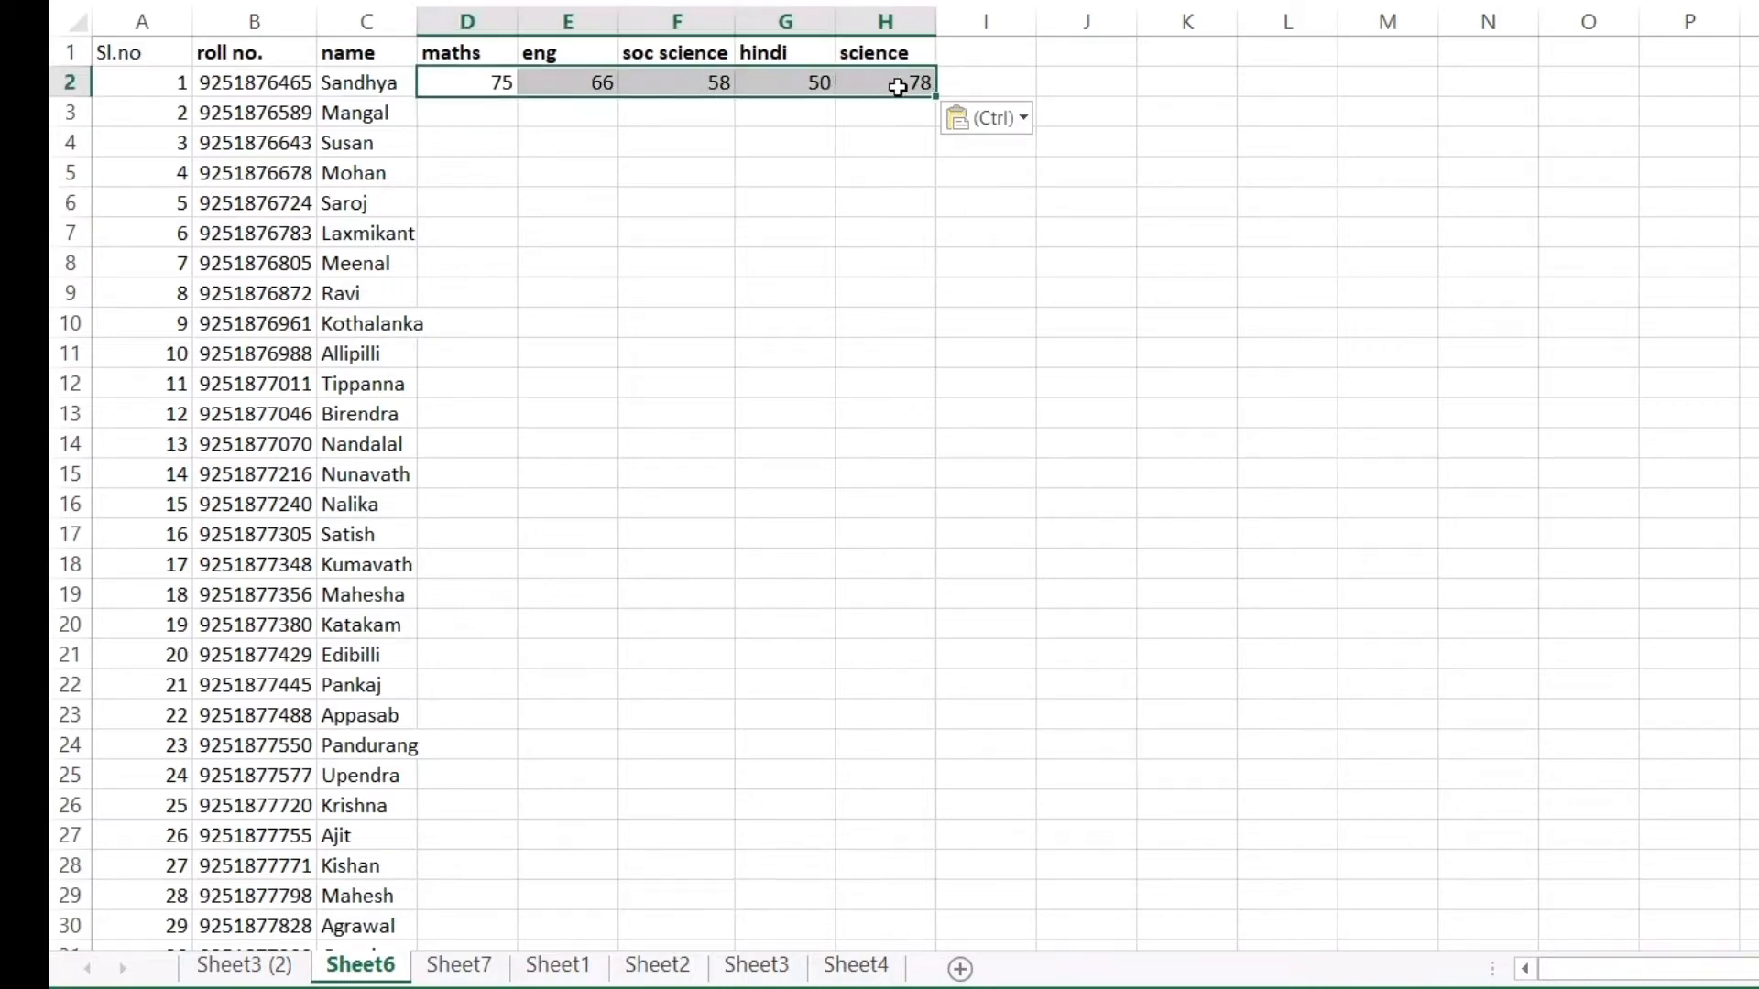
pyautogui.press('Delete')
pyautogui.click(786, 173)
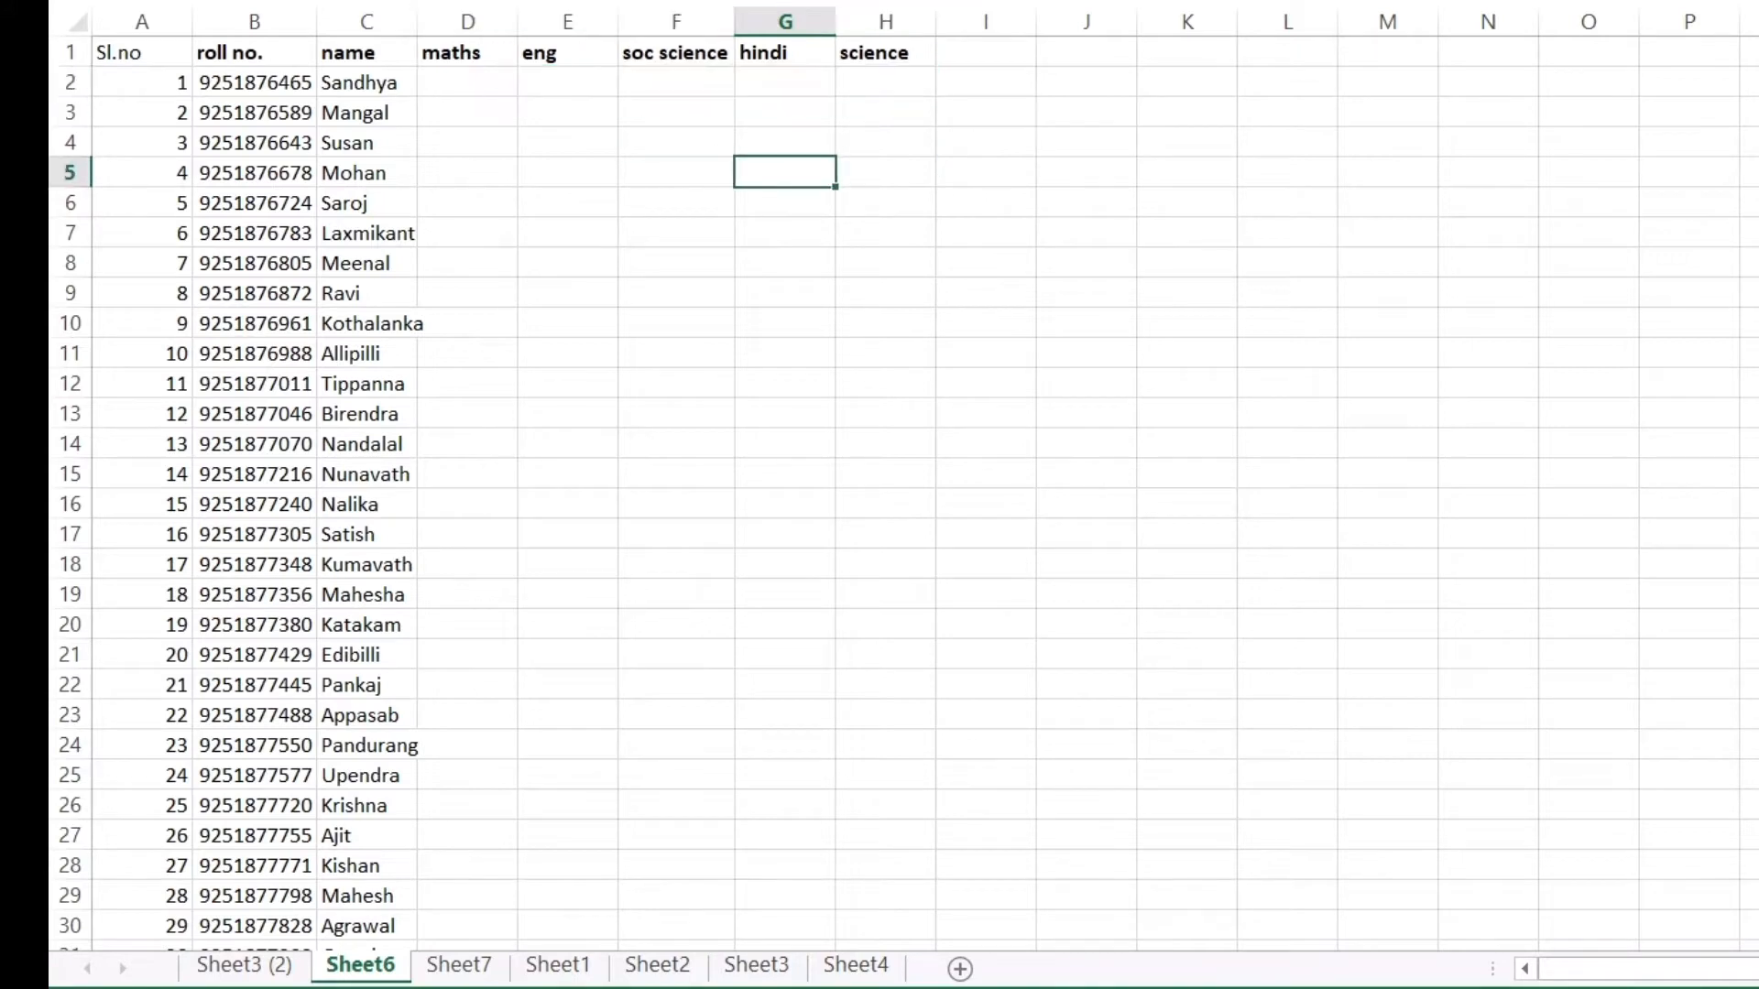
pyautogui.click(275, 966)
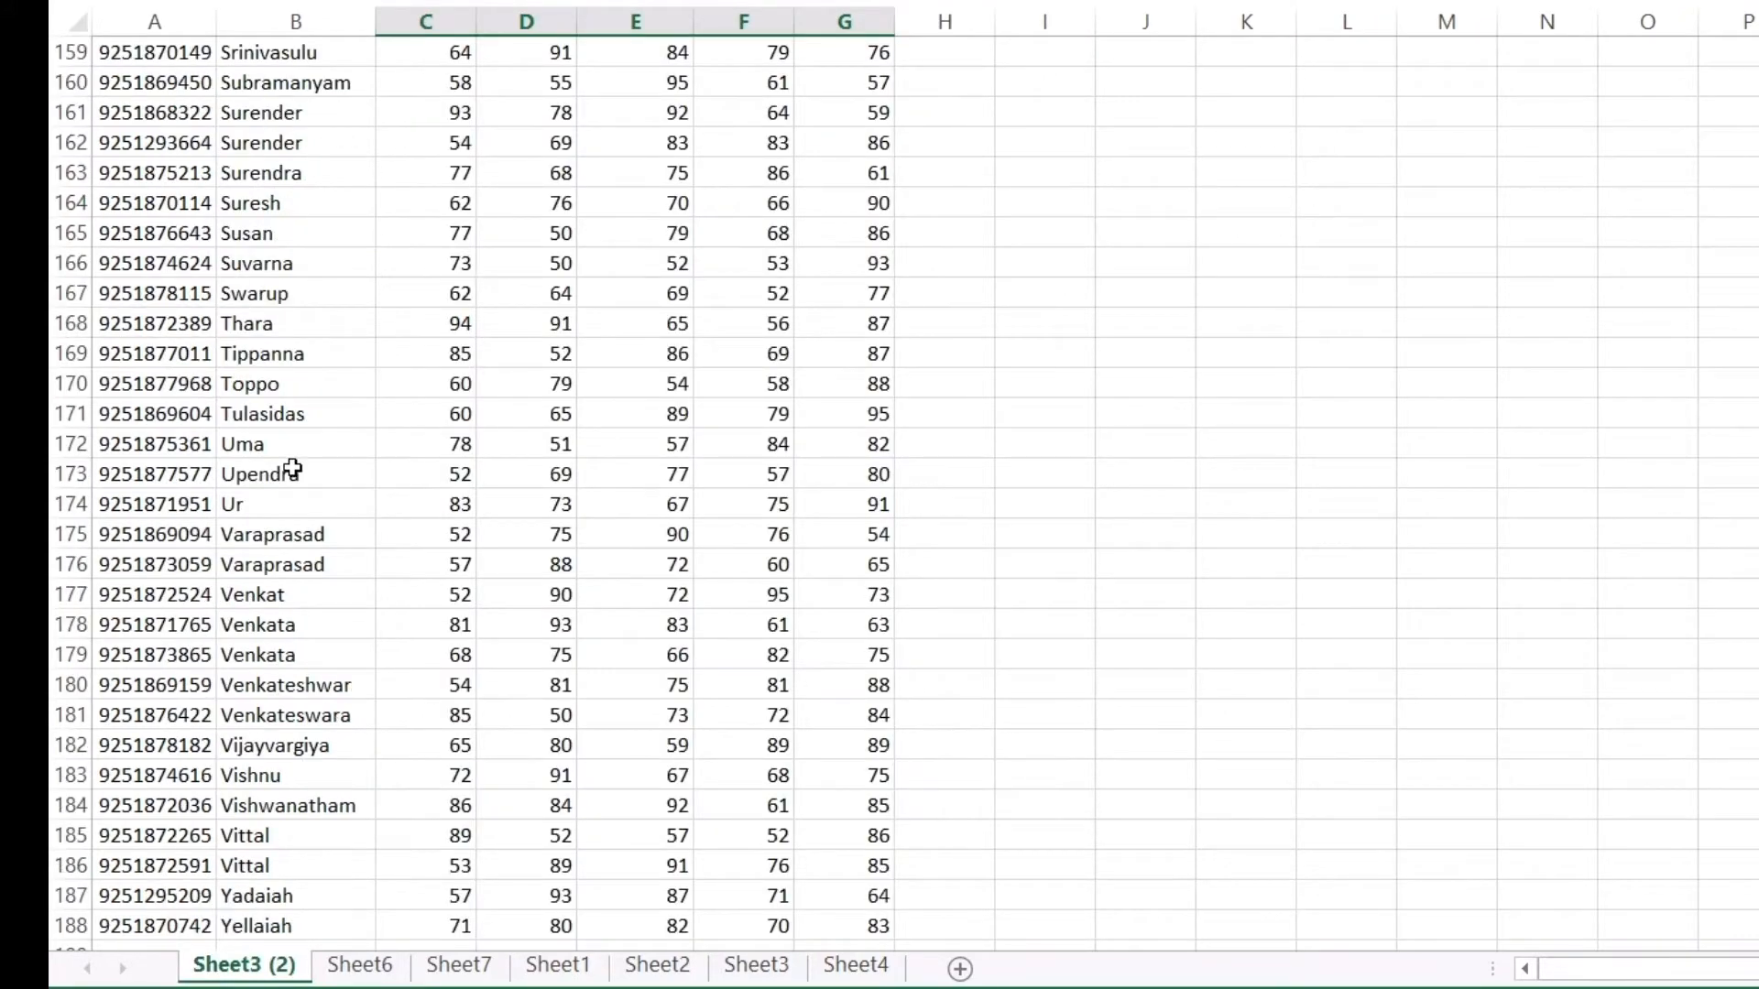
pyautogui.scroll(20, 292, 469)
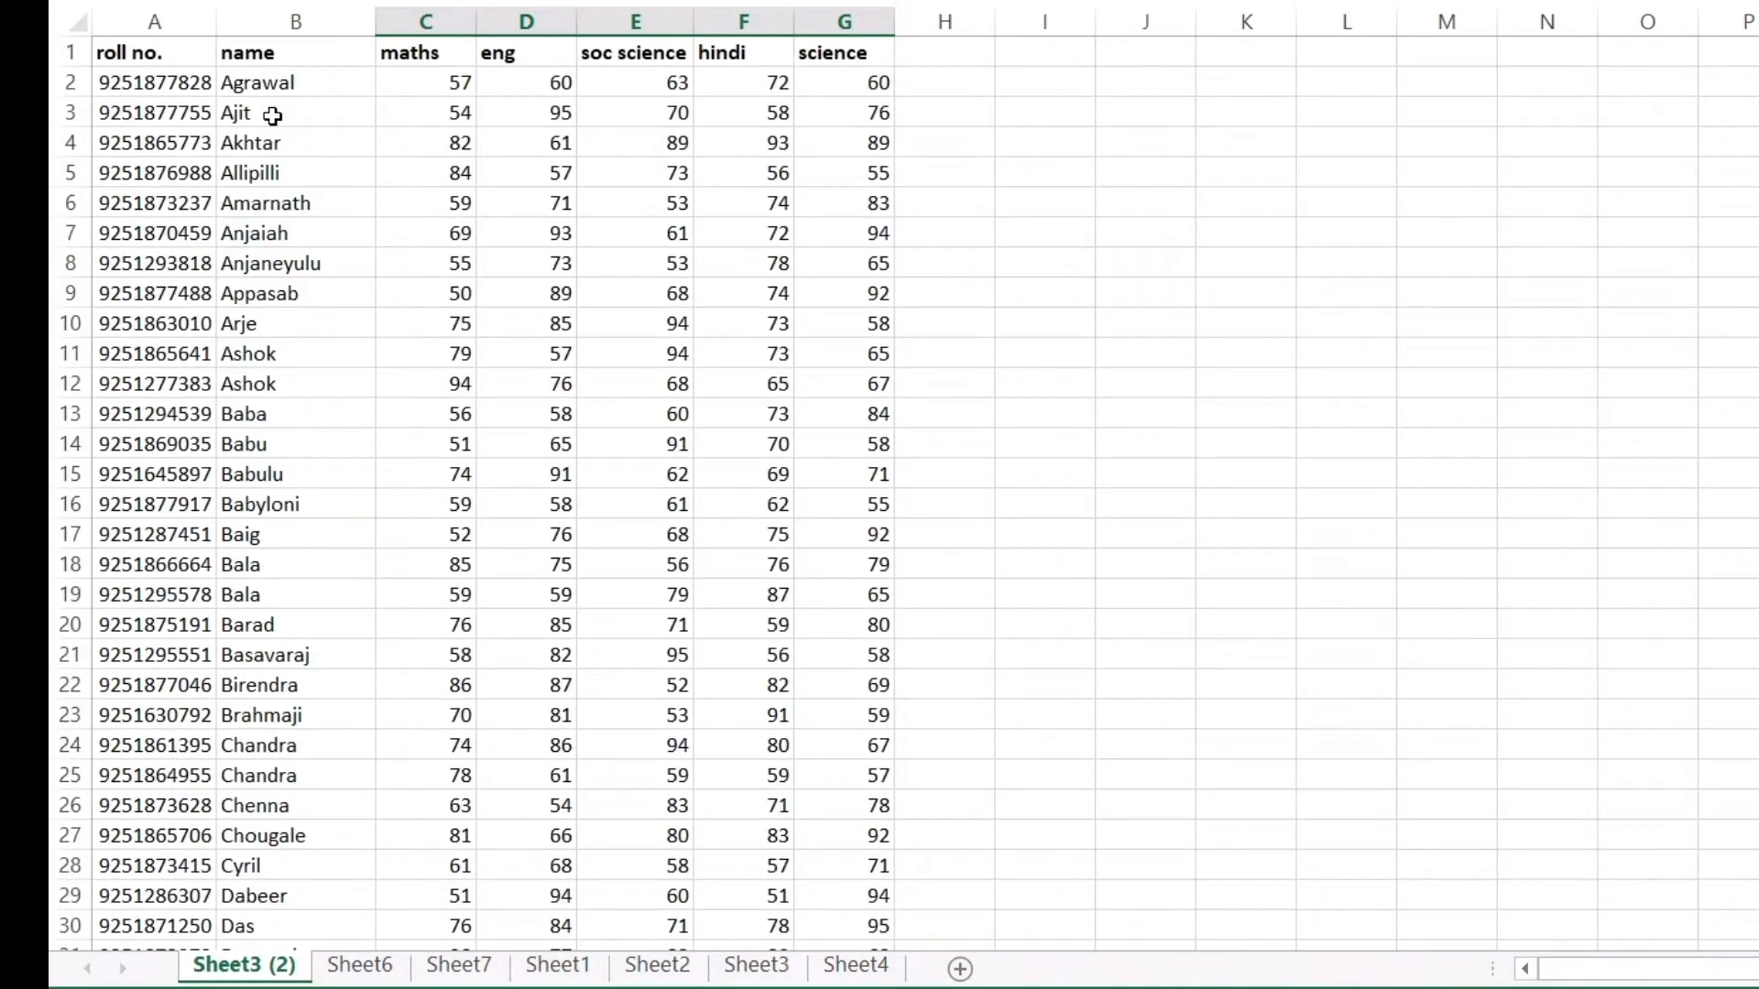
pyautogui.moveTo(272, 115); pyautogui.dragTo(871, 660)
pyautogui.click(1411, 689)
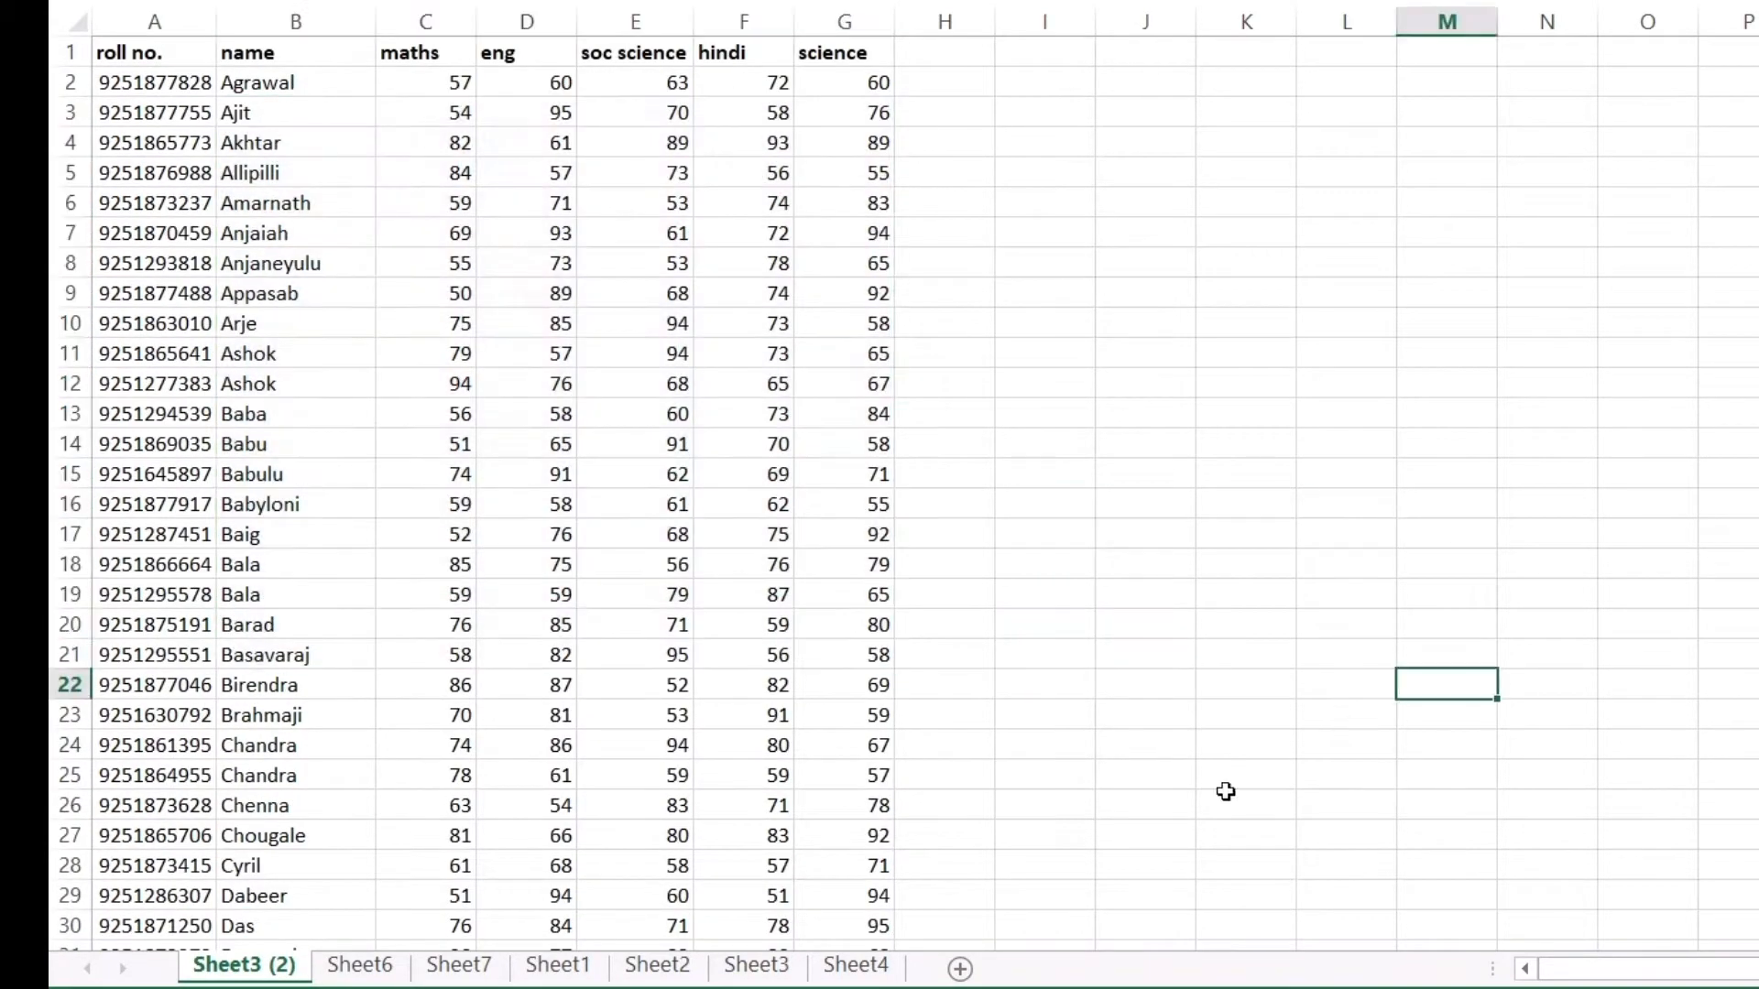
pyautogui.click(360, 966)
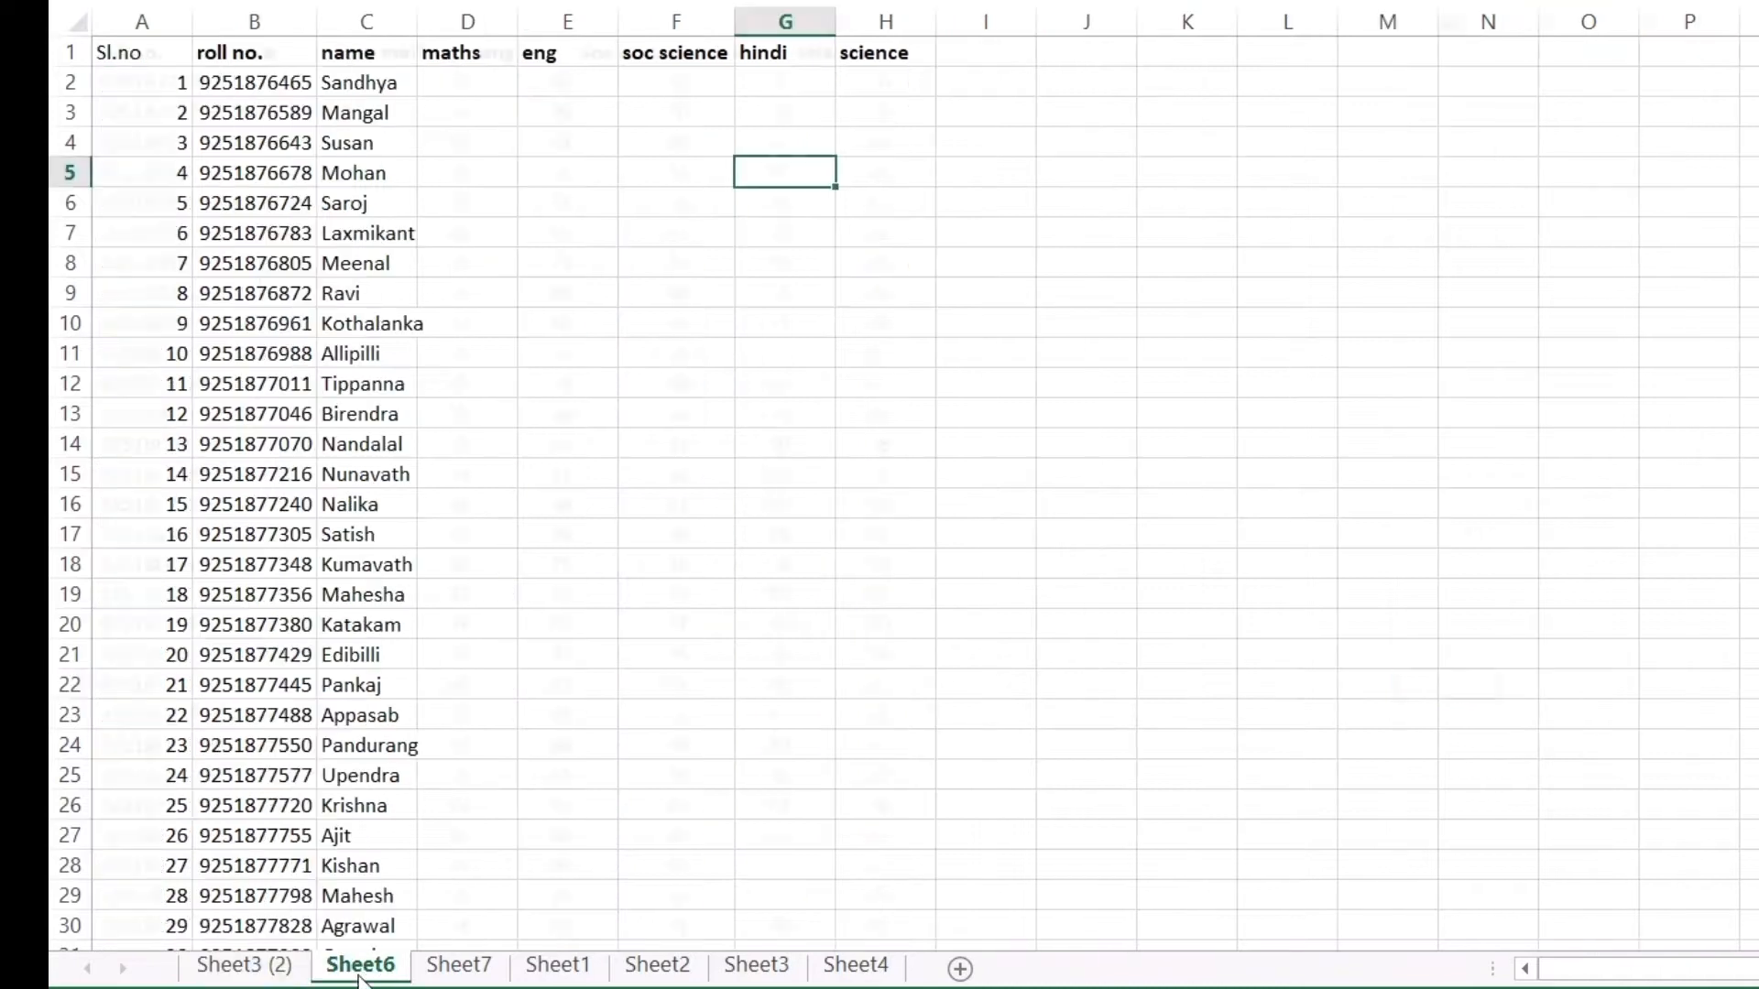
pyautogui.click(458, 90)
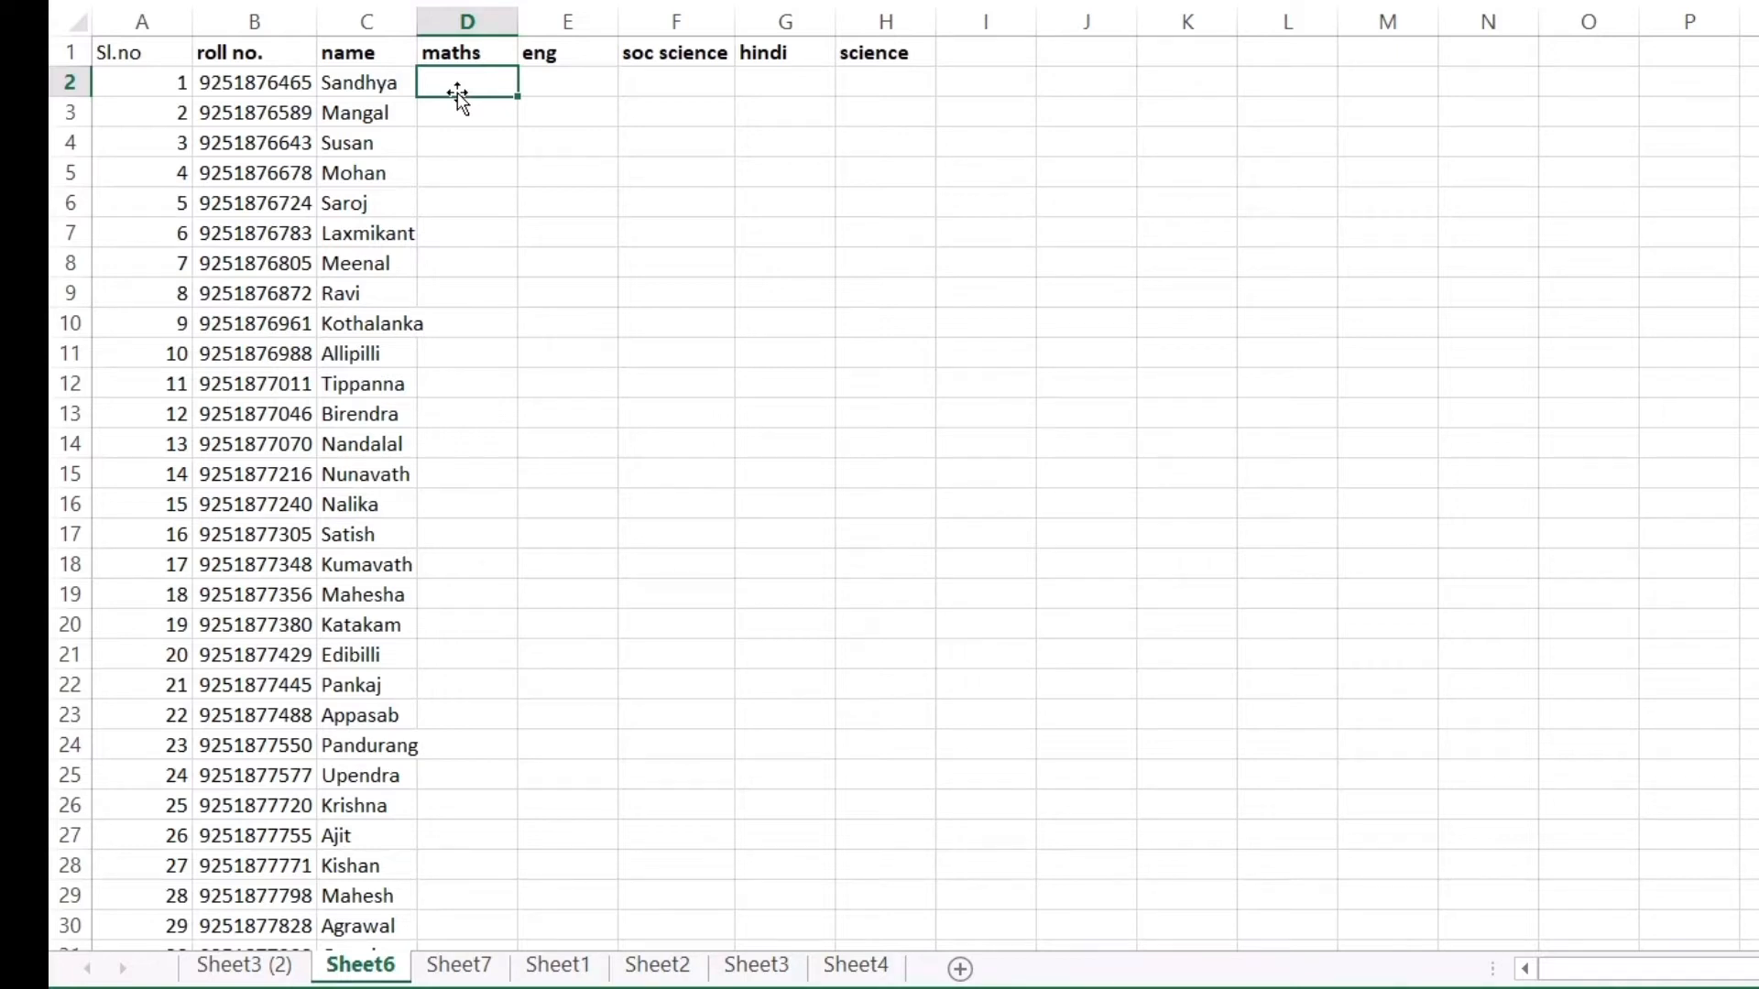
pyautogui.click(623, 201)
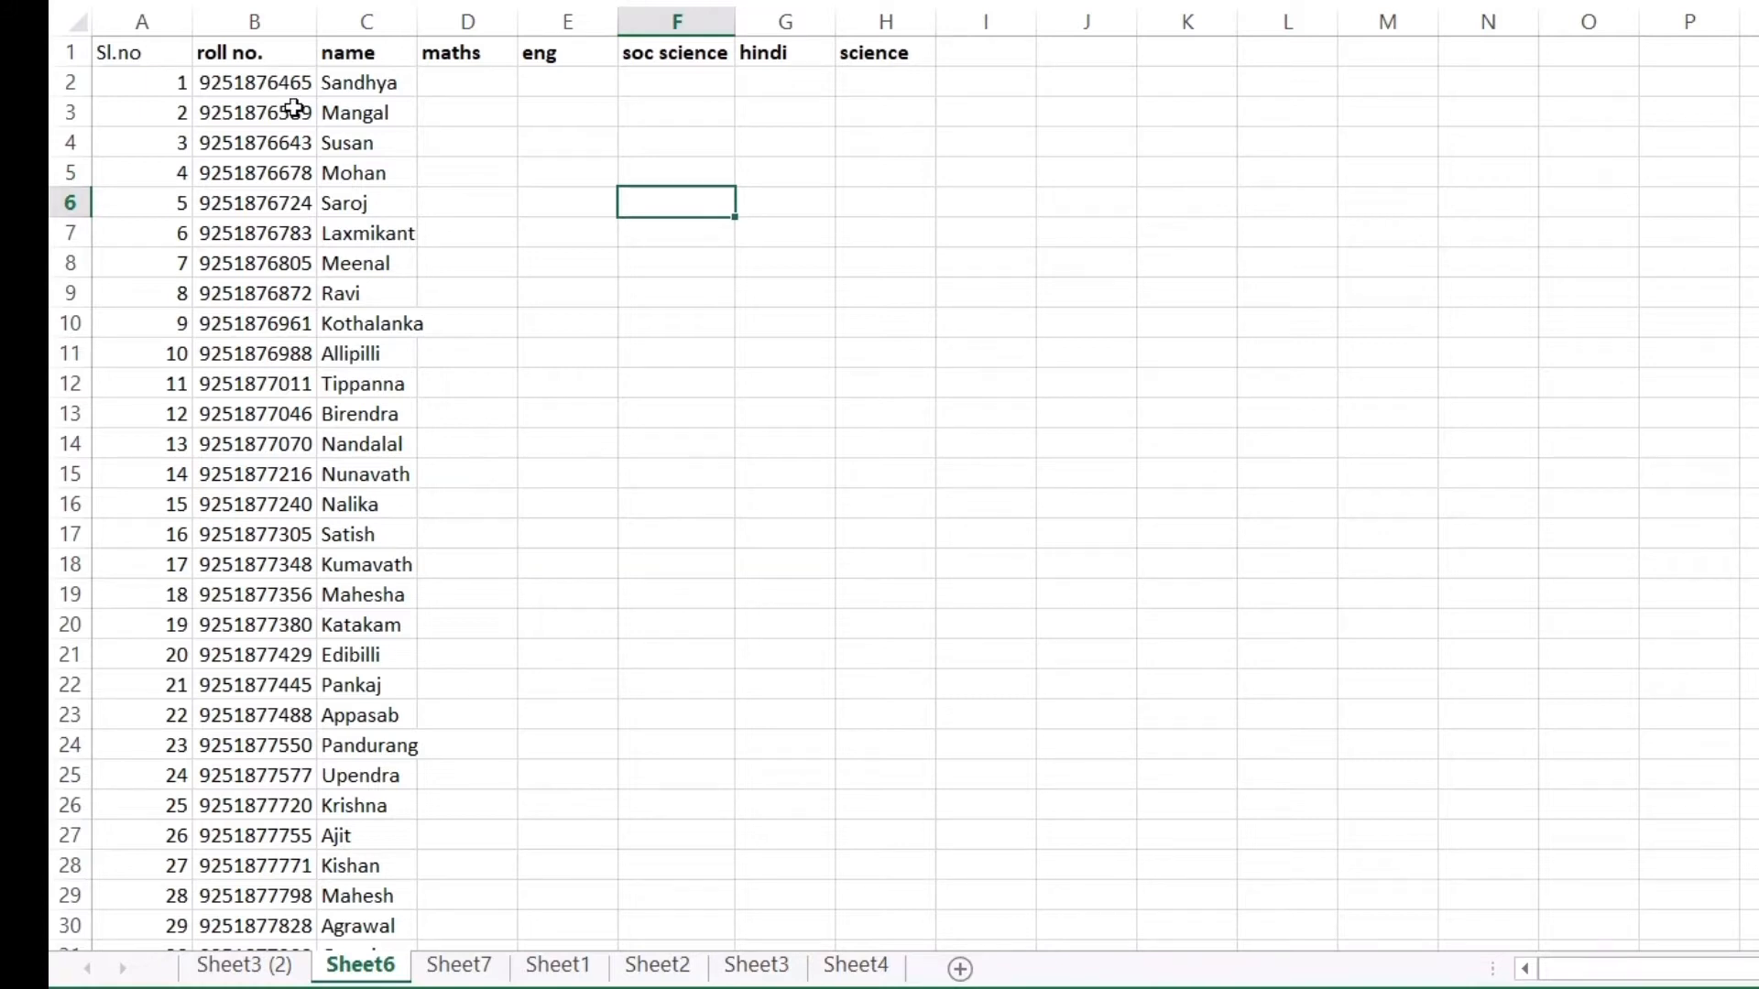
pyautogui.click(338, 114)
pyautogui.scroll(-3, 321, 238)
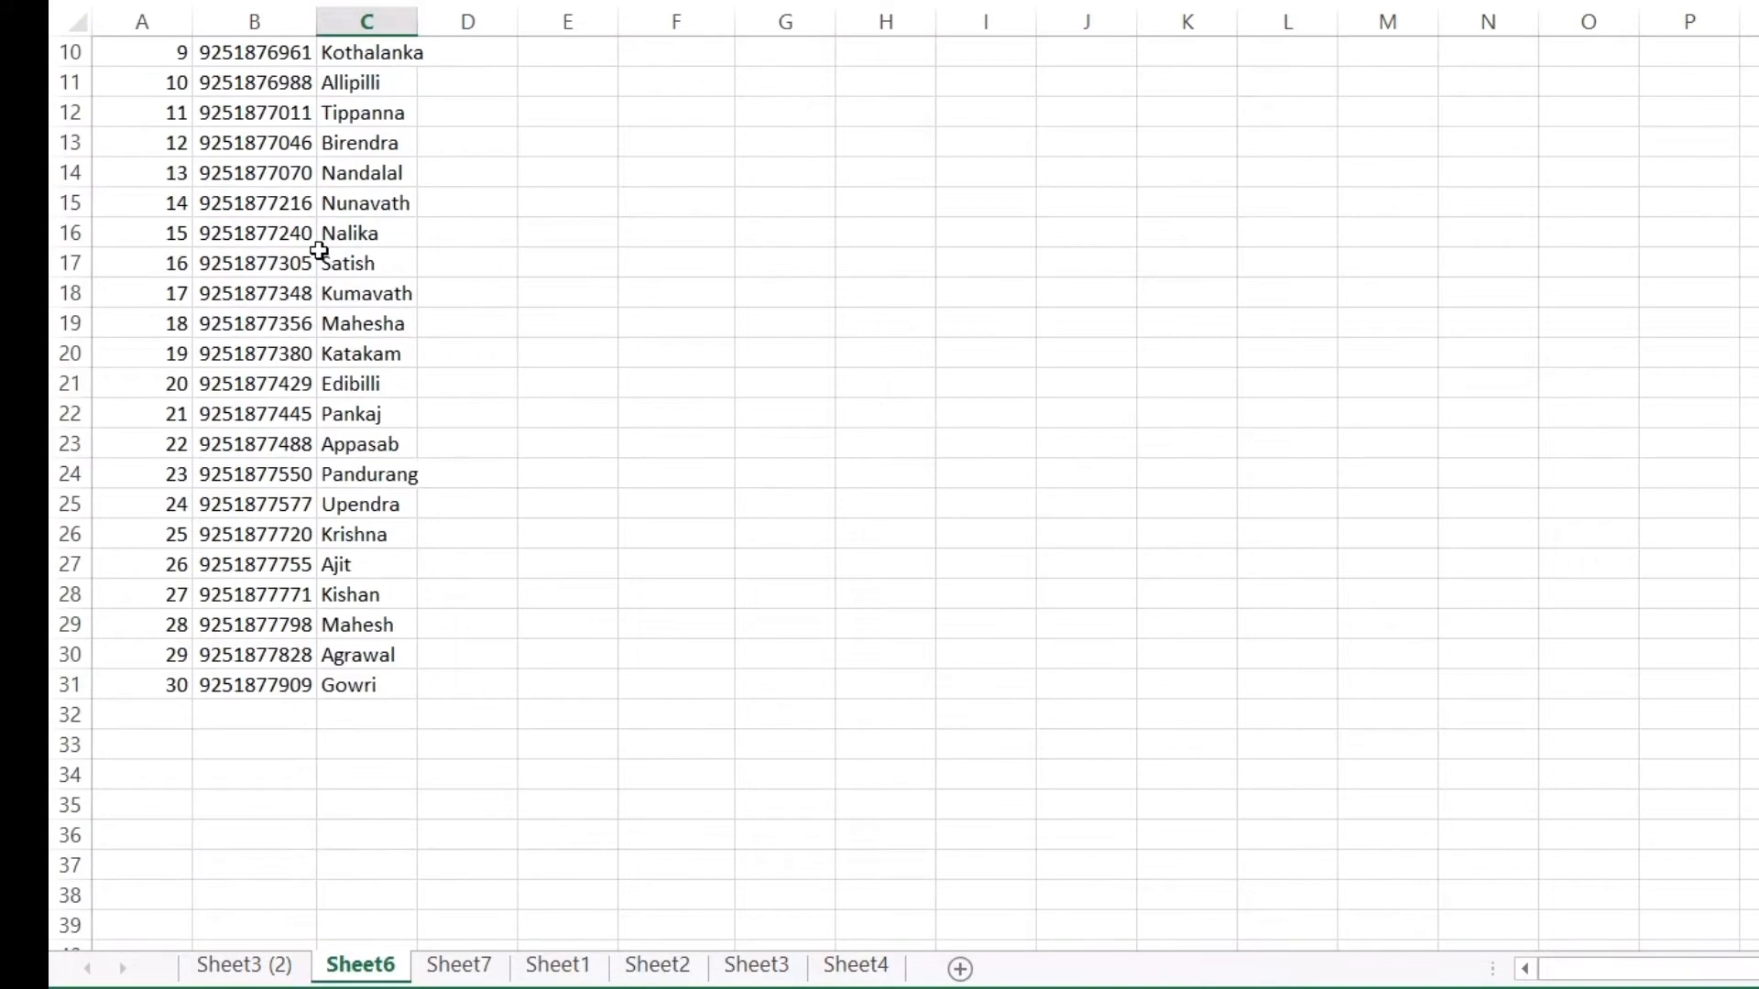
pyautogui.scroll(3, 318, 250)
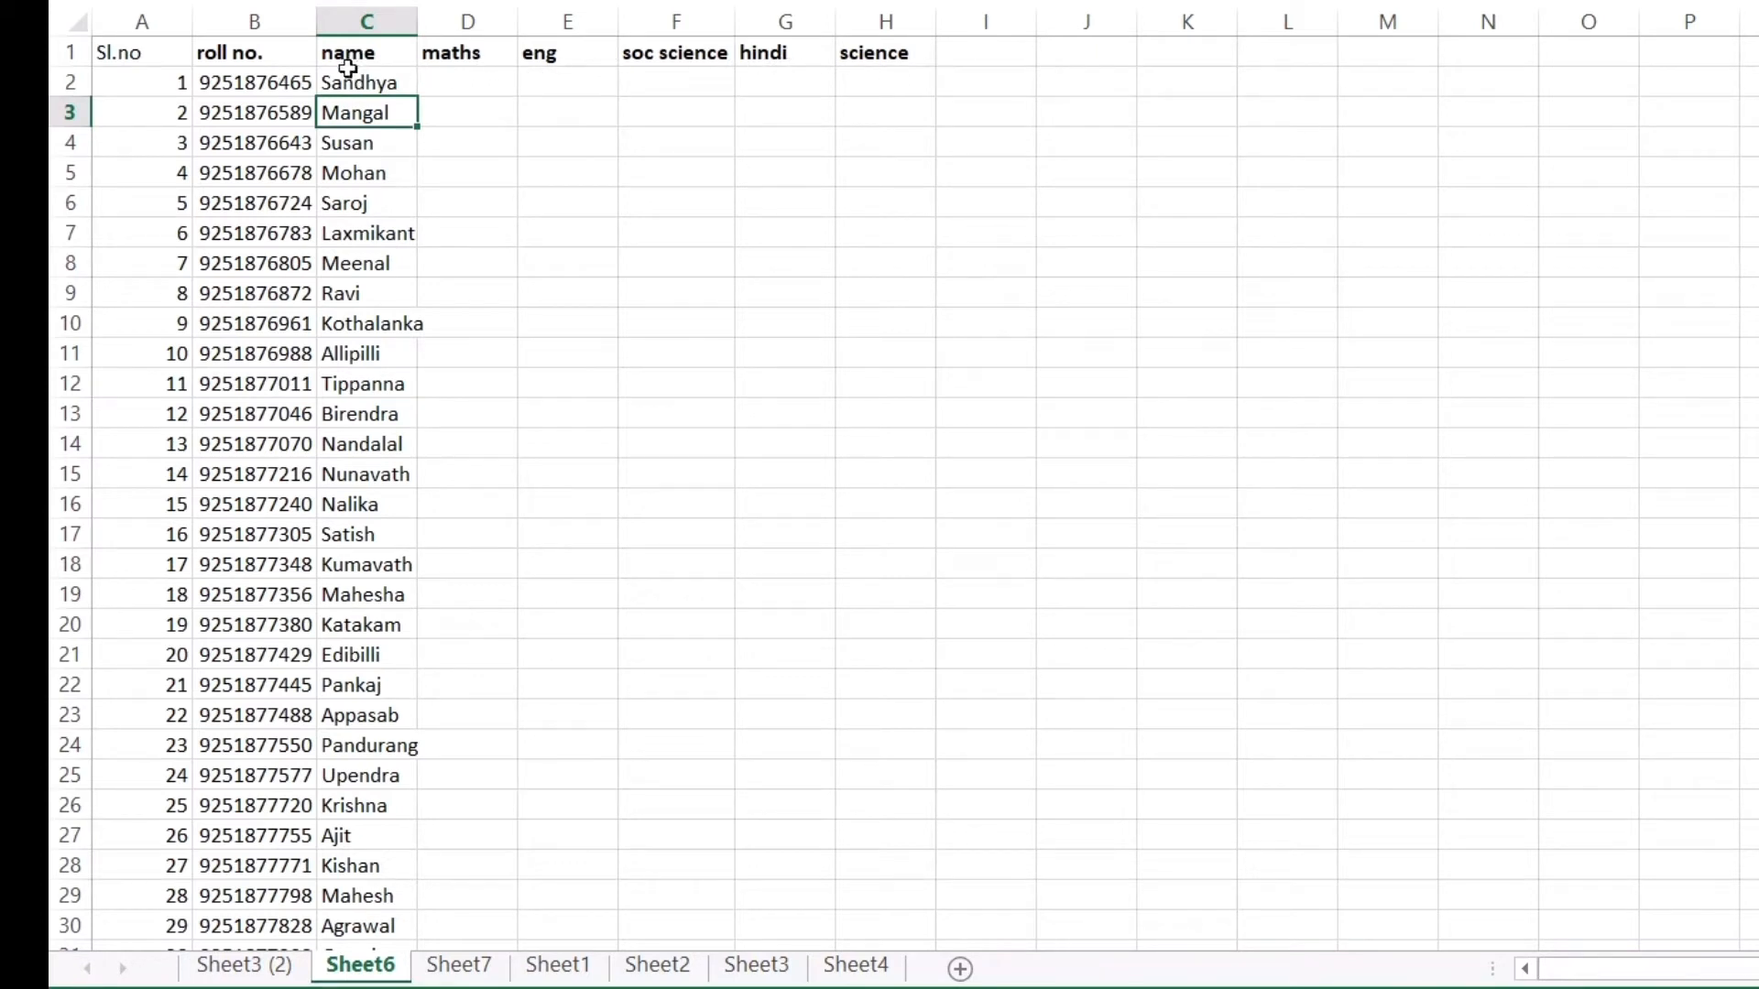
pyautogui.click(242, 964)
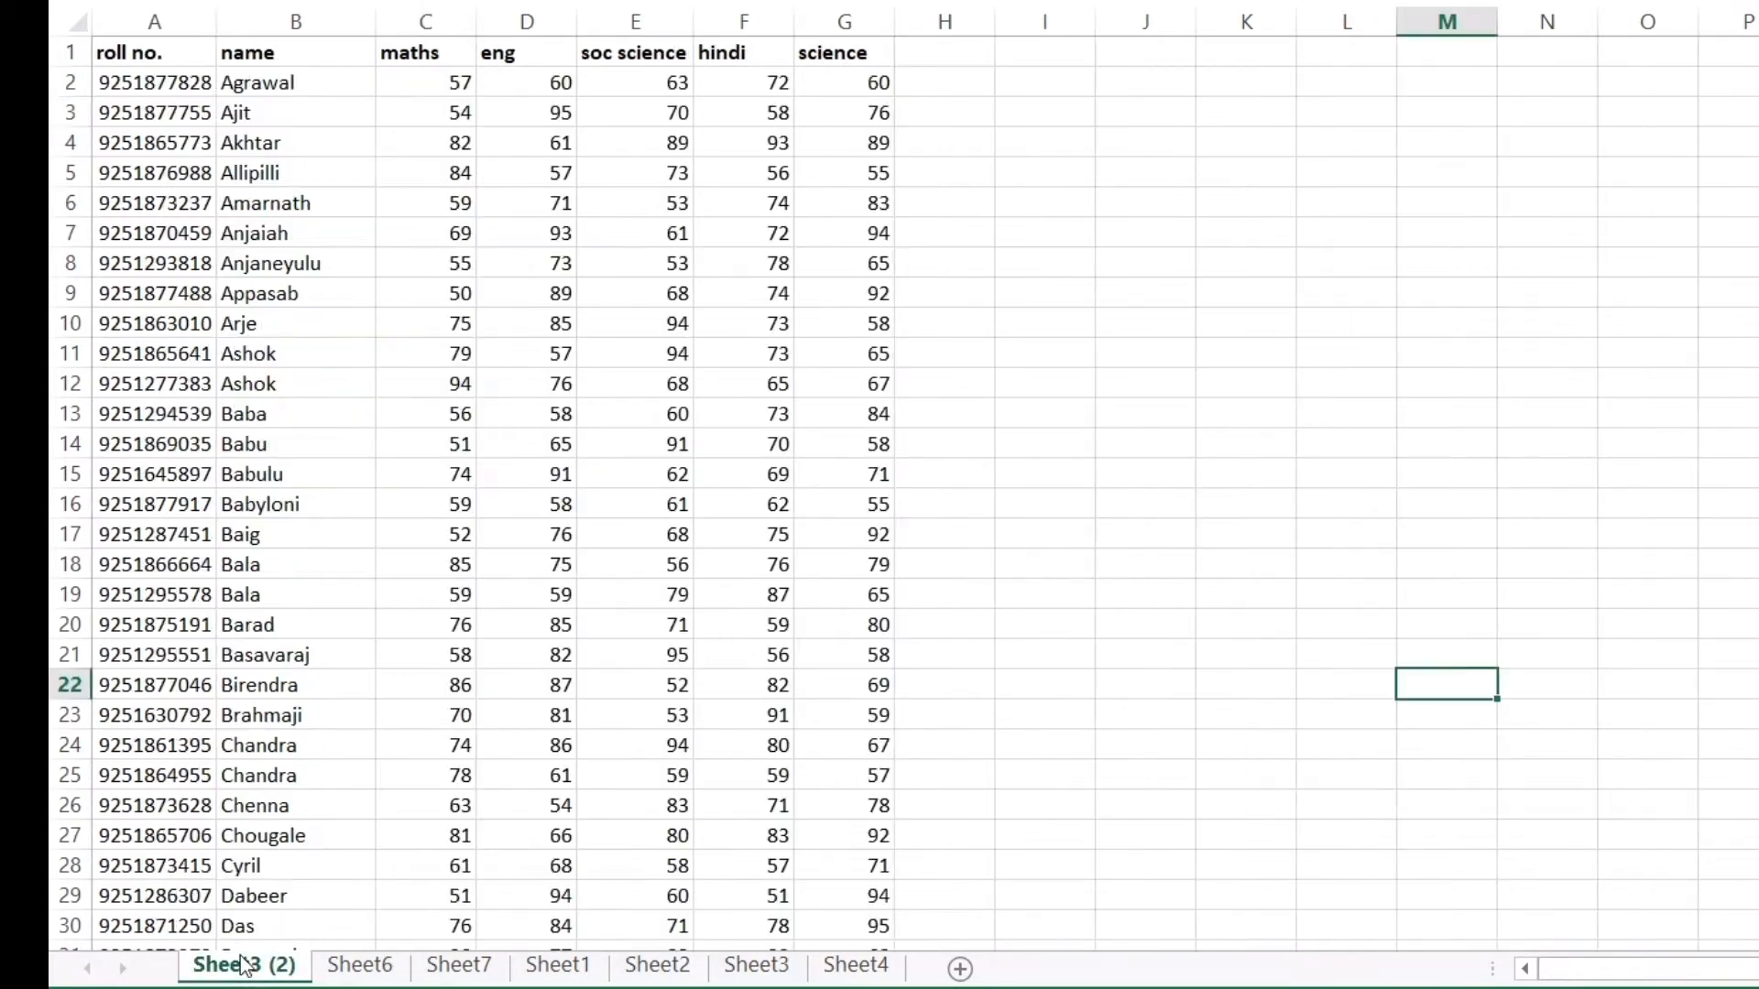
pyautogui.click(357, 965)
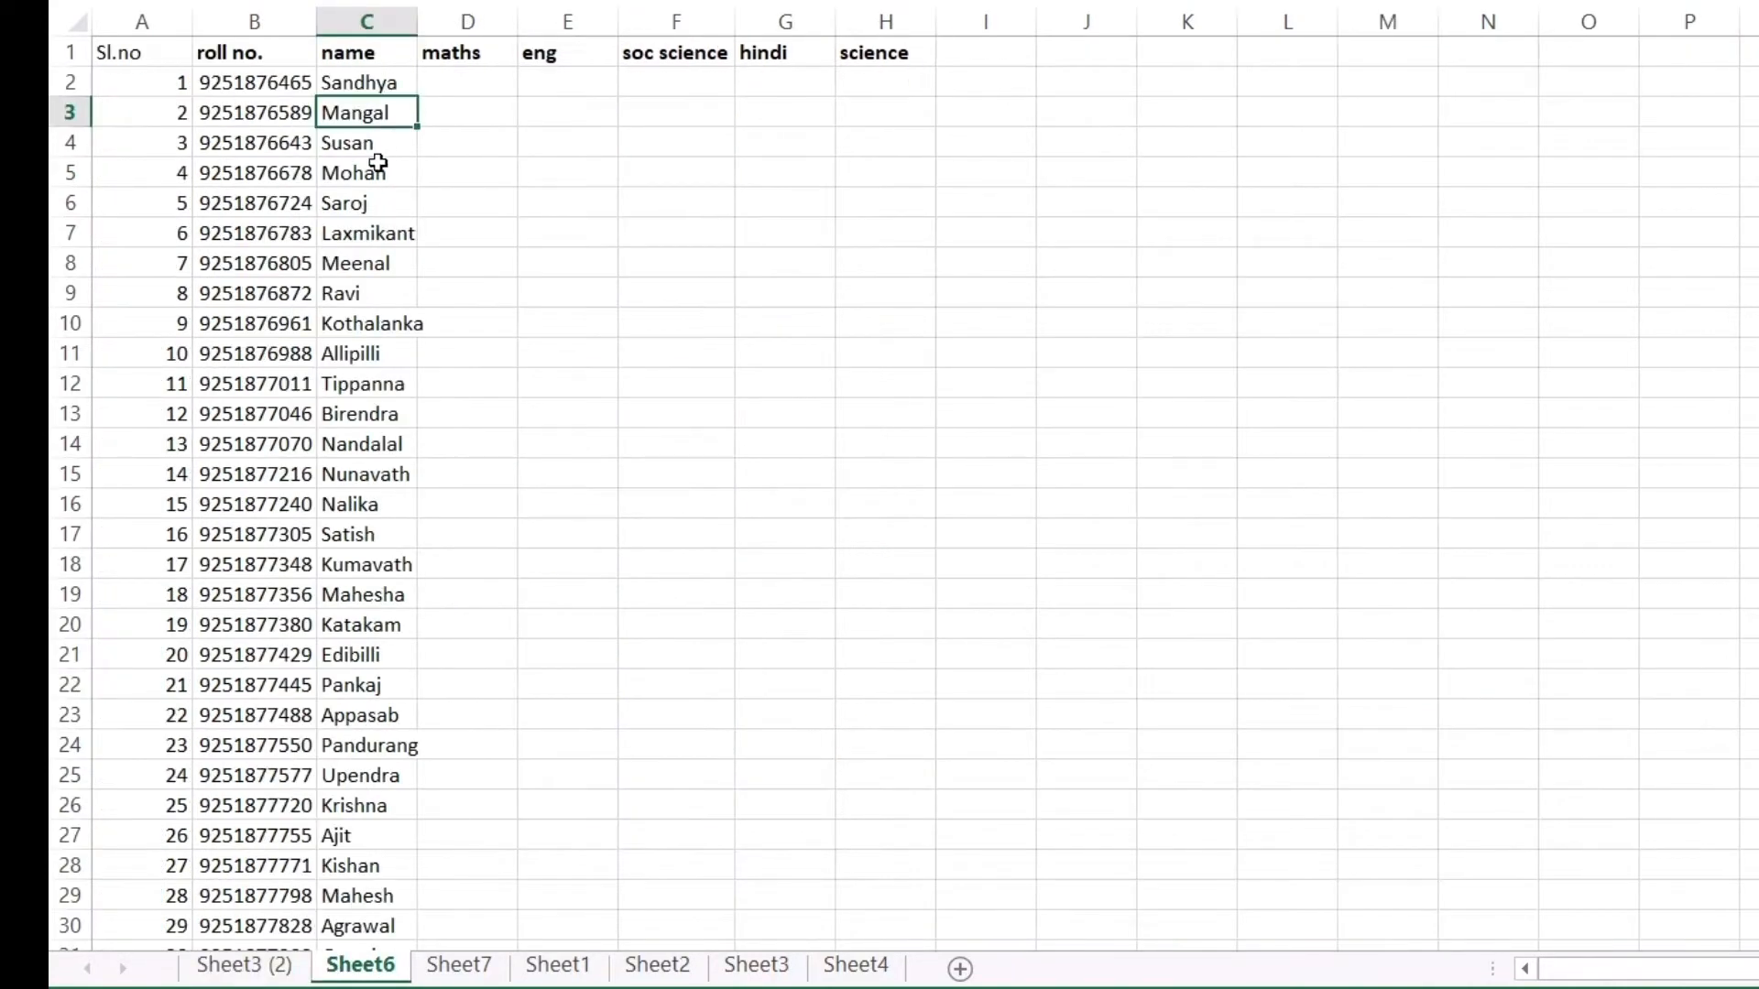
pyautogui.click(453, 84)
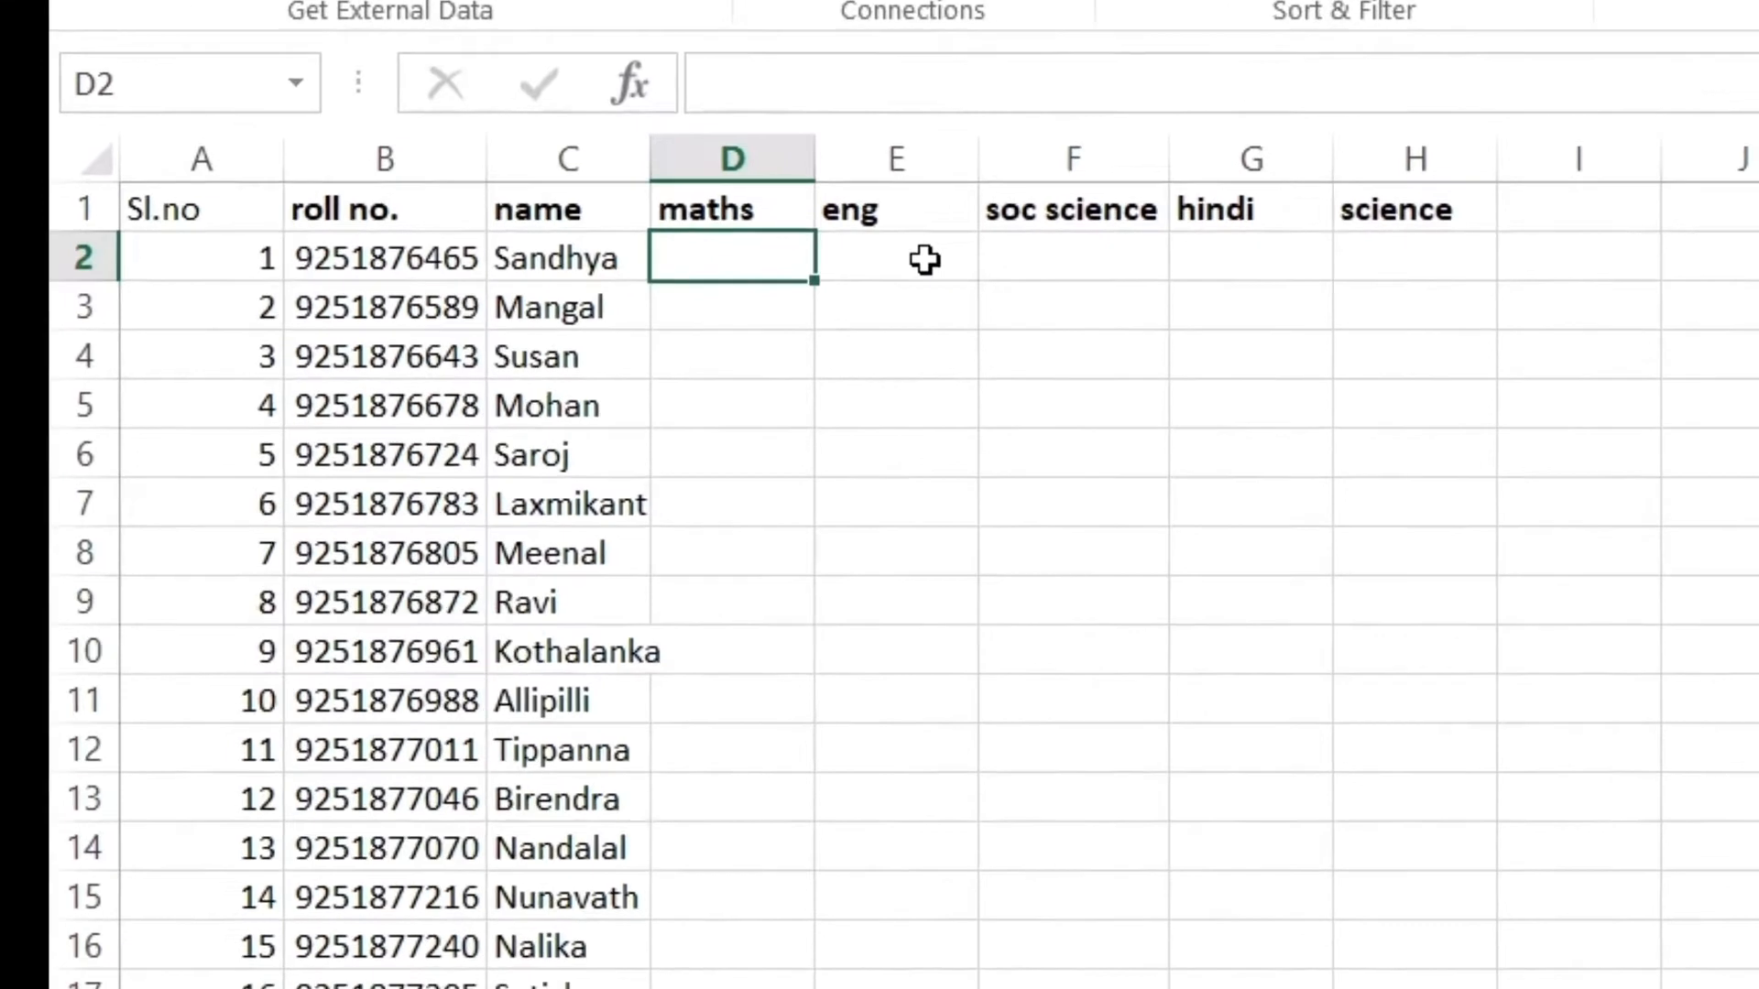
# Start the D2 formula as =VLOOKUP(B2, with the roll number in B2 as lookup value
pyautogui.write('=')
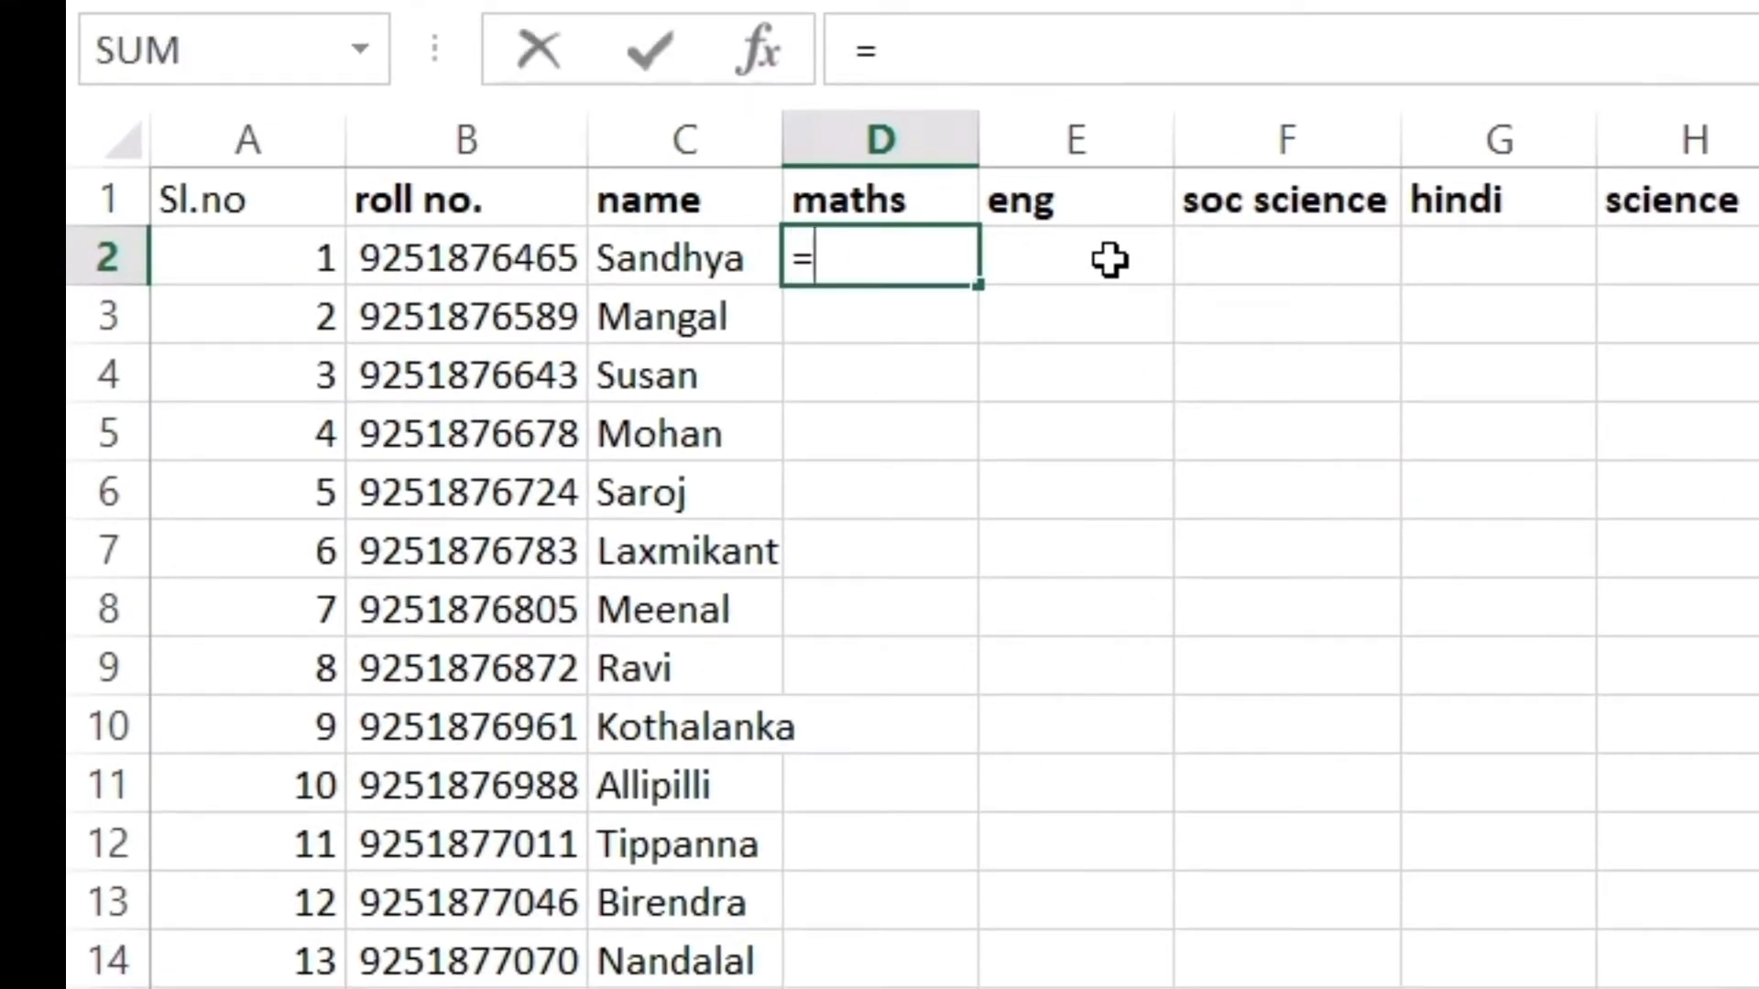
pyautogui.write('vlook')
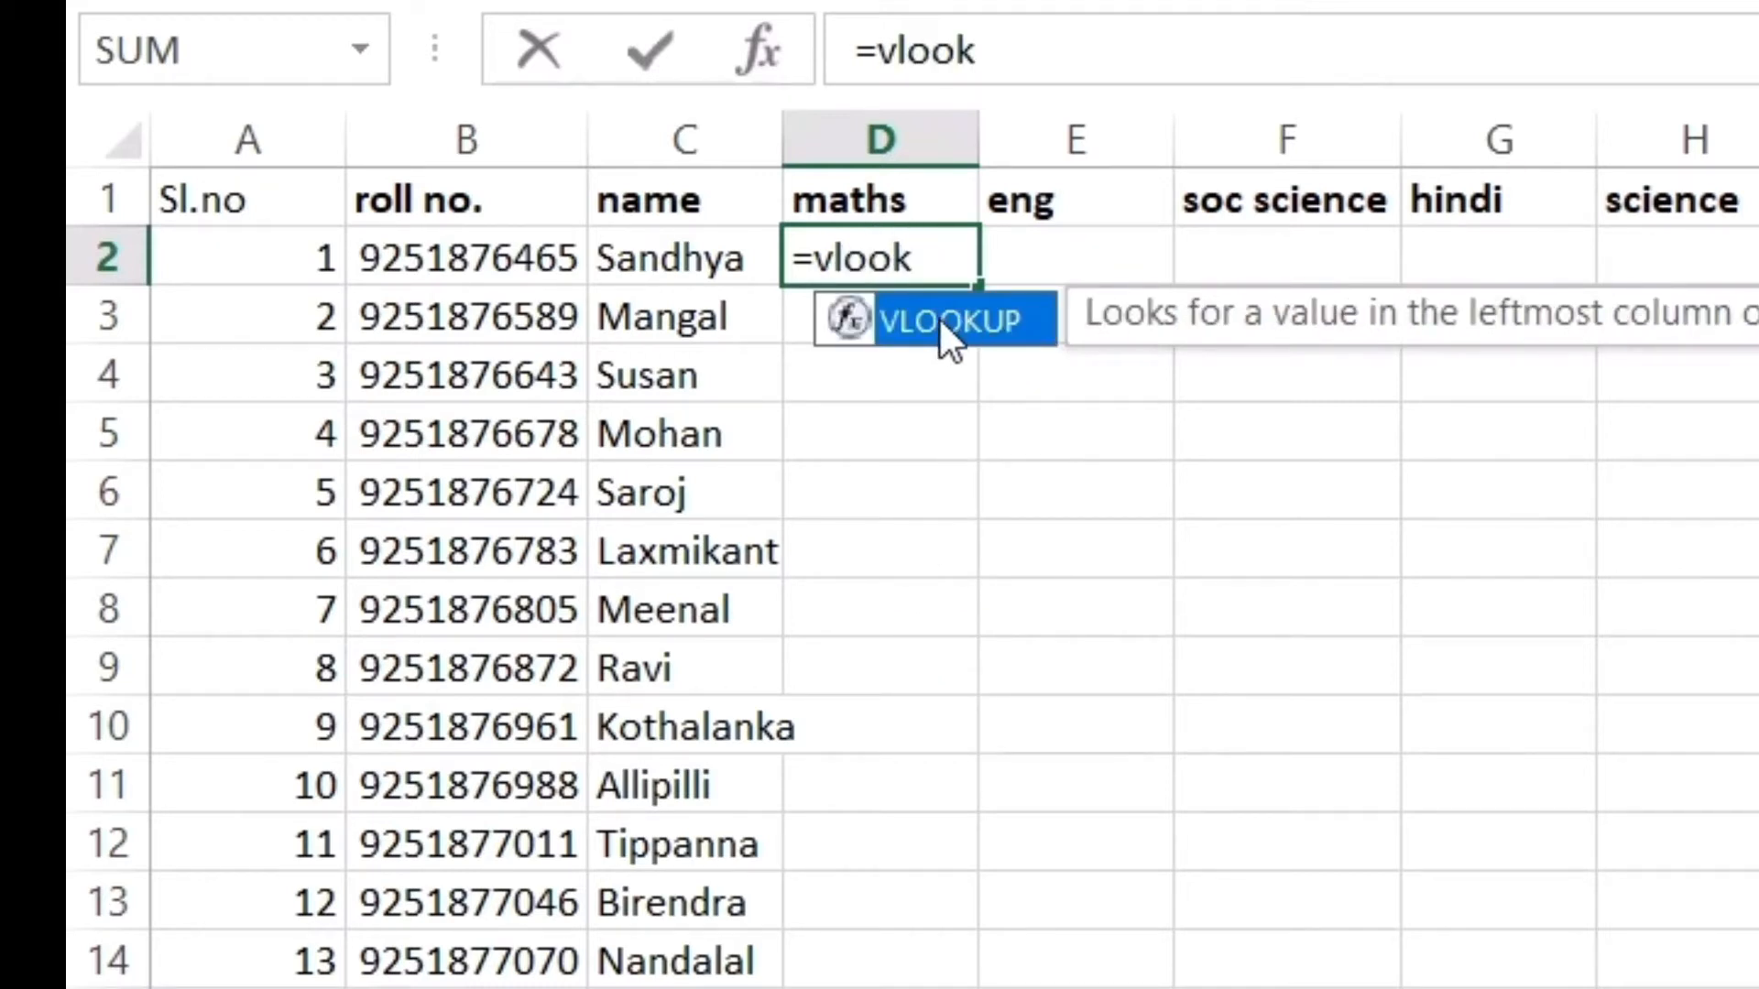
pyautogui.doubleClick(940, 320)
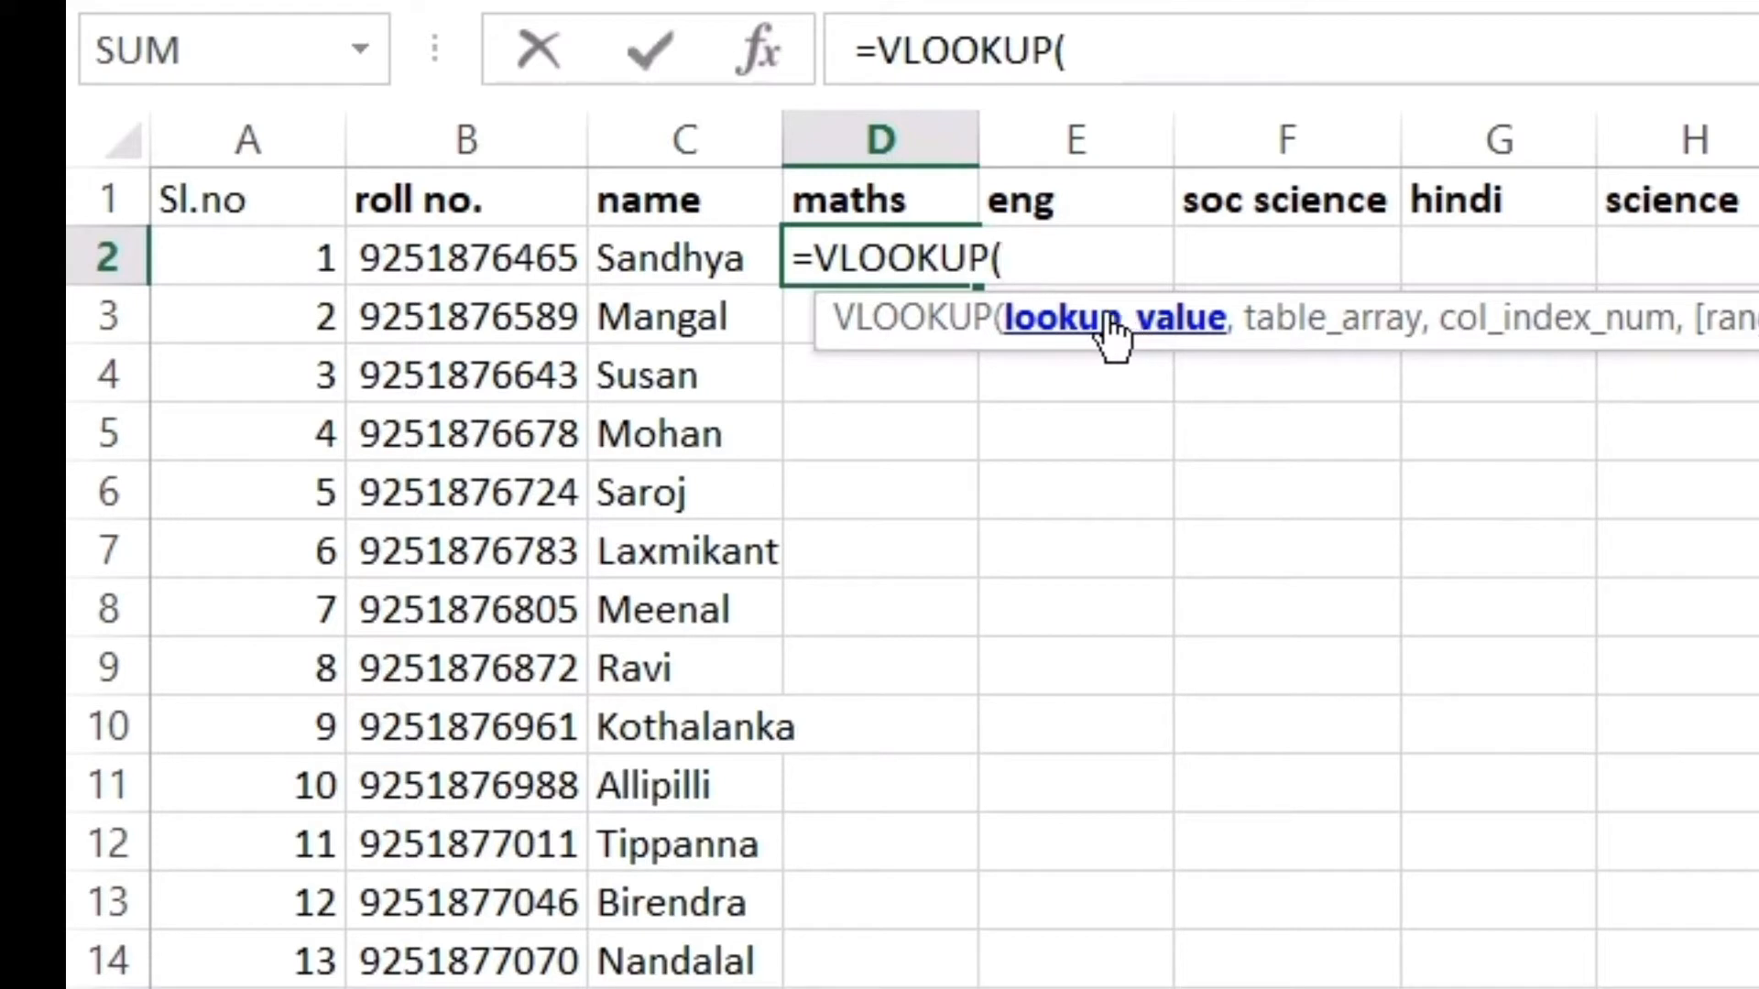
pyautogui.click(455, 266)
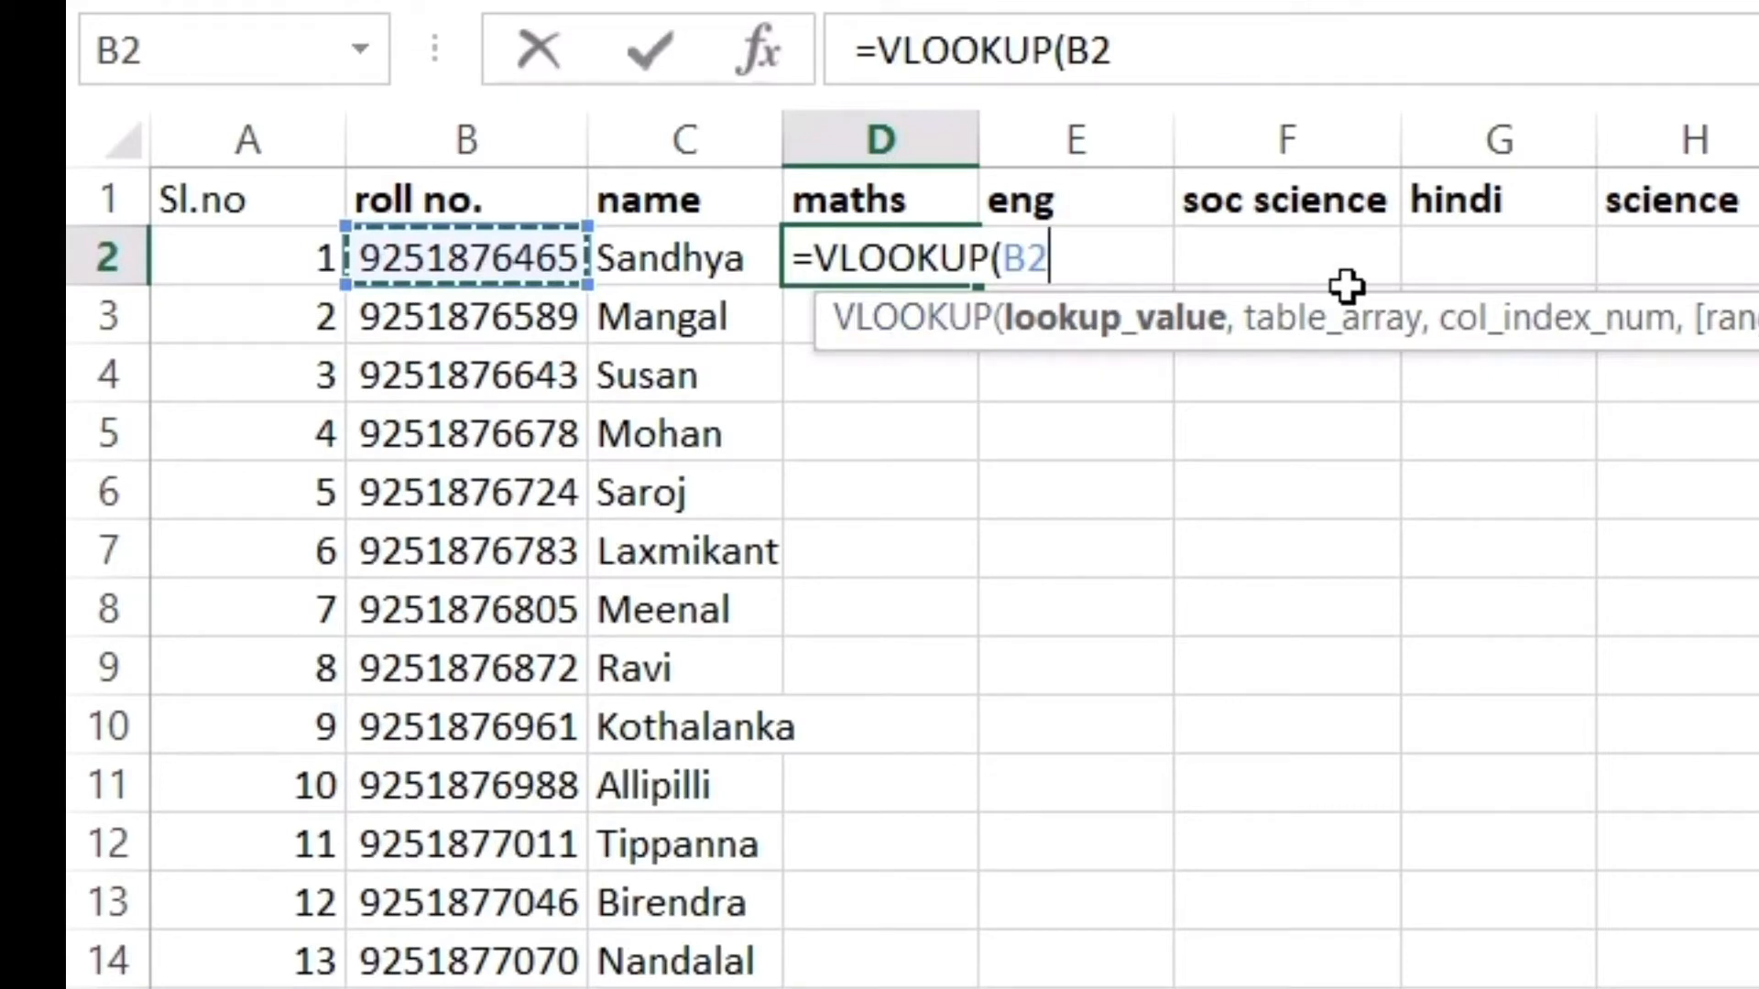
pyautogui.write(',')
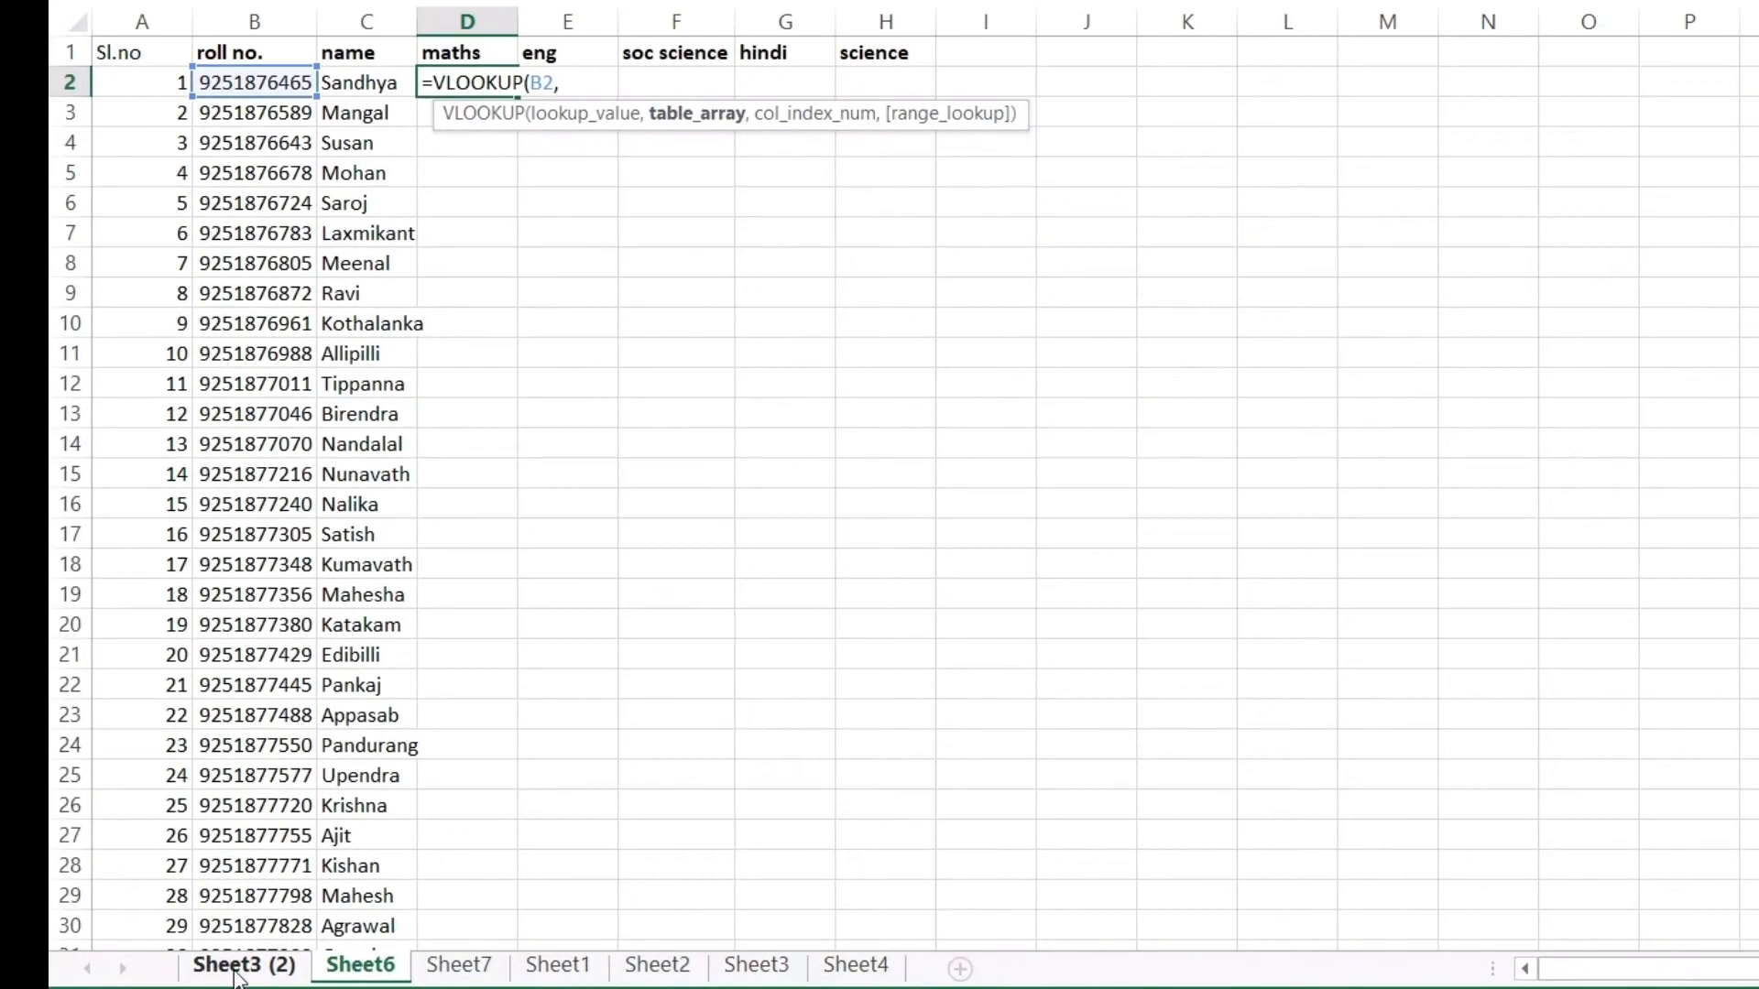
# Add 'Sheet3 (2)'!A1:K199 as the table array, selecting from A1 with Ctrl+Shift+End
pyautogui.click(236, 969)
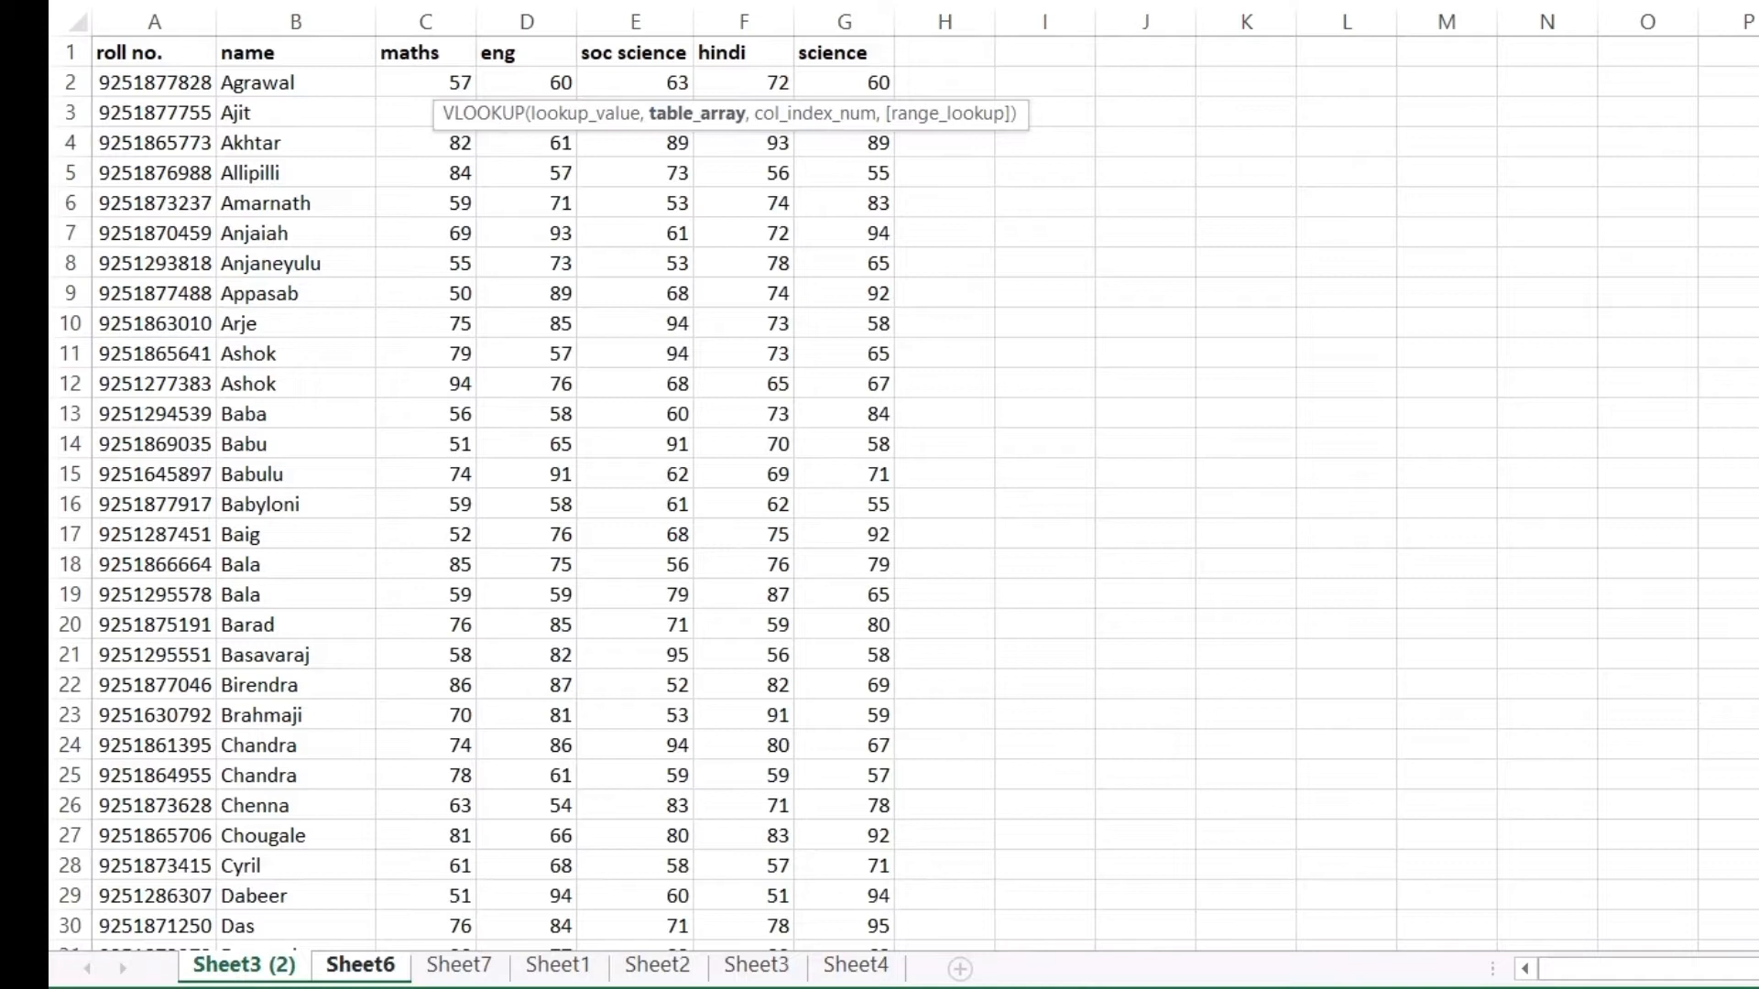
pyautogui.moveTo(1712, 978); pyautogui.dragTo(1557, 976)
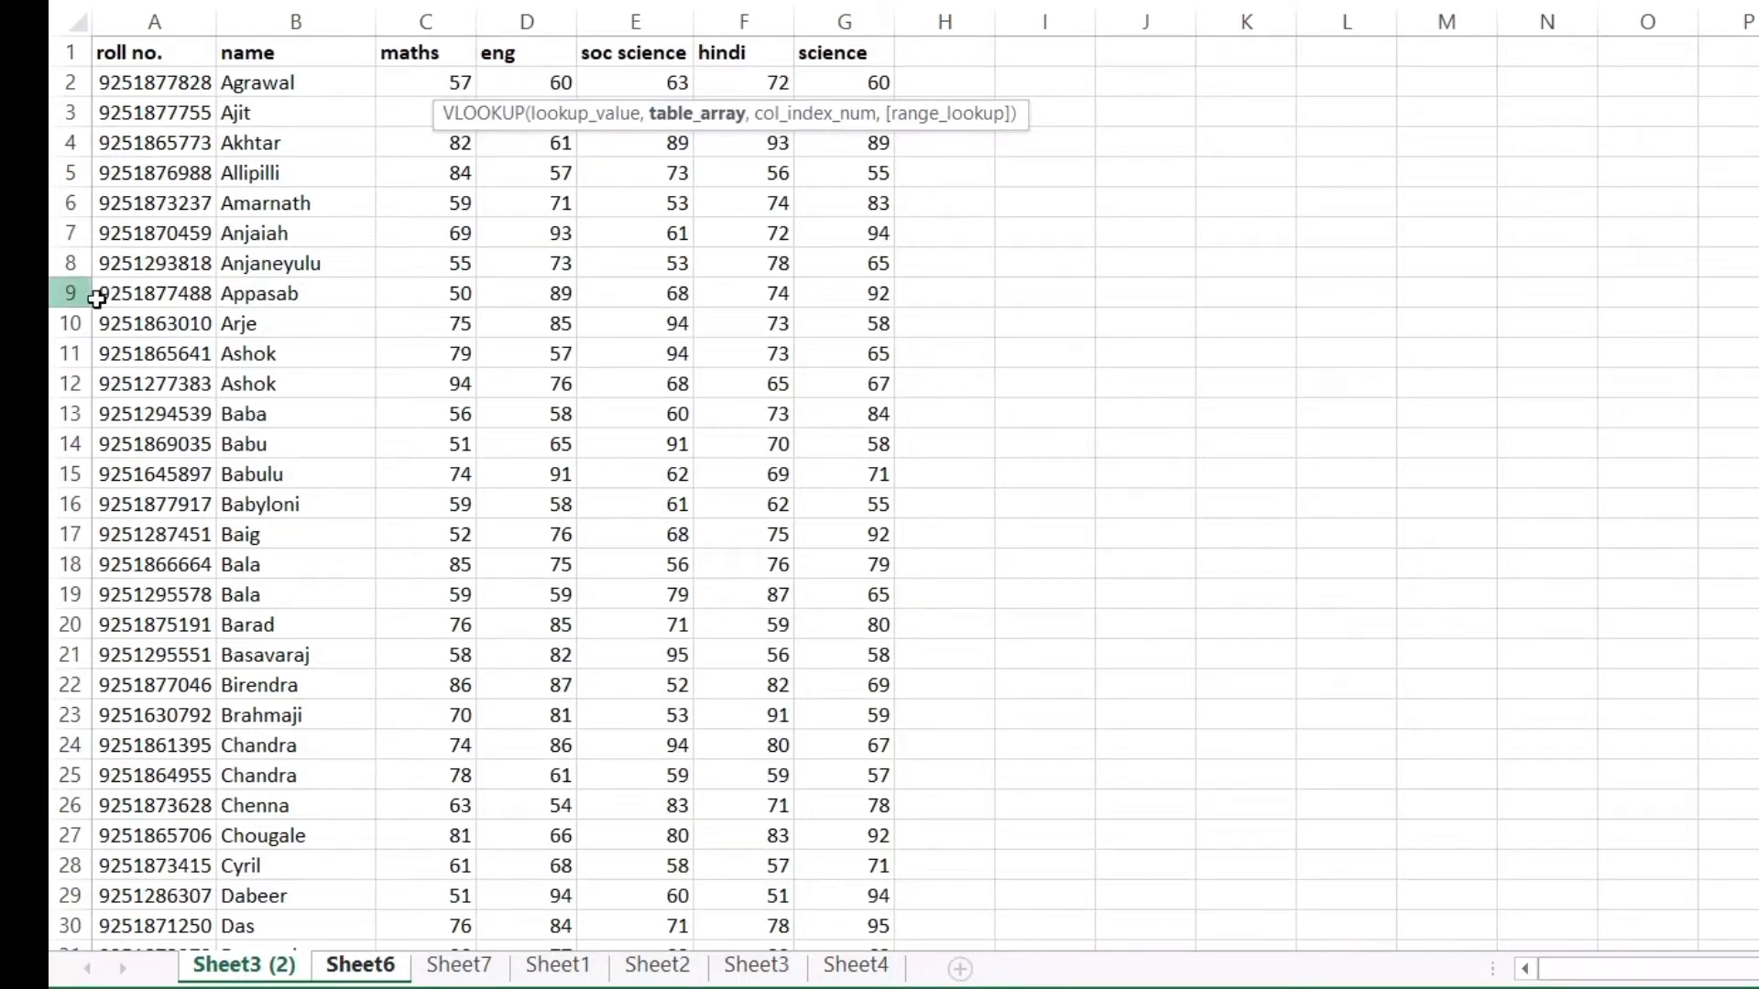
pyautogui.click(114, 56)
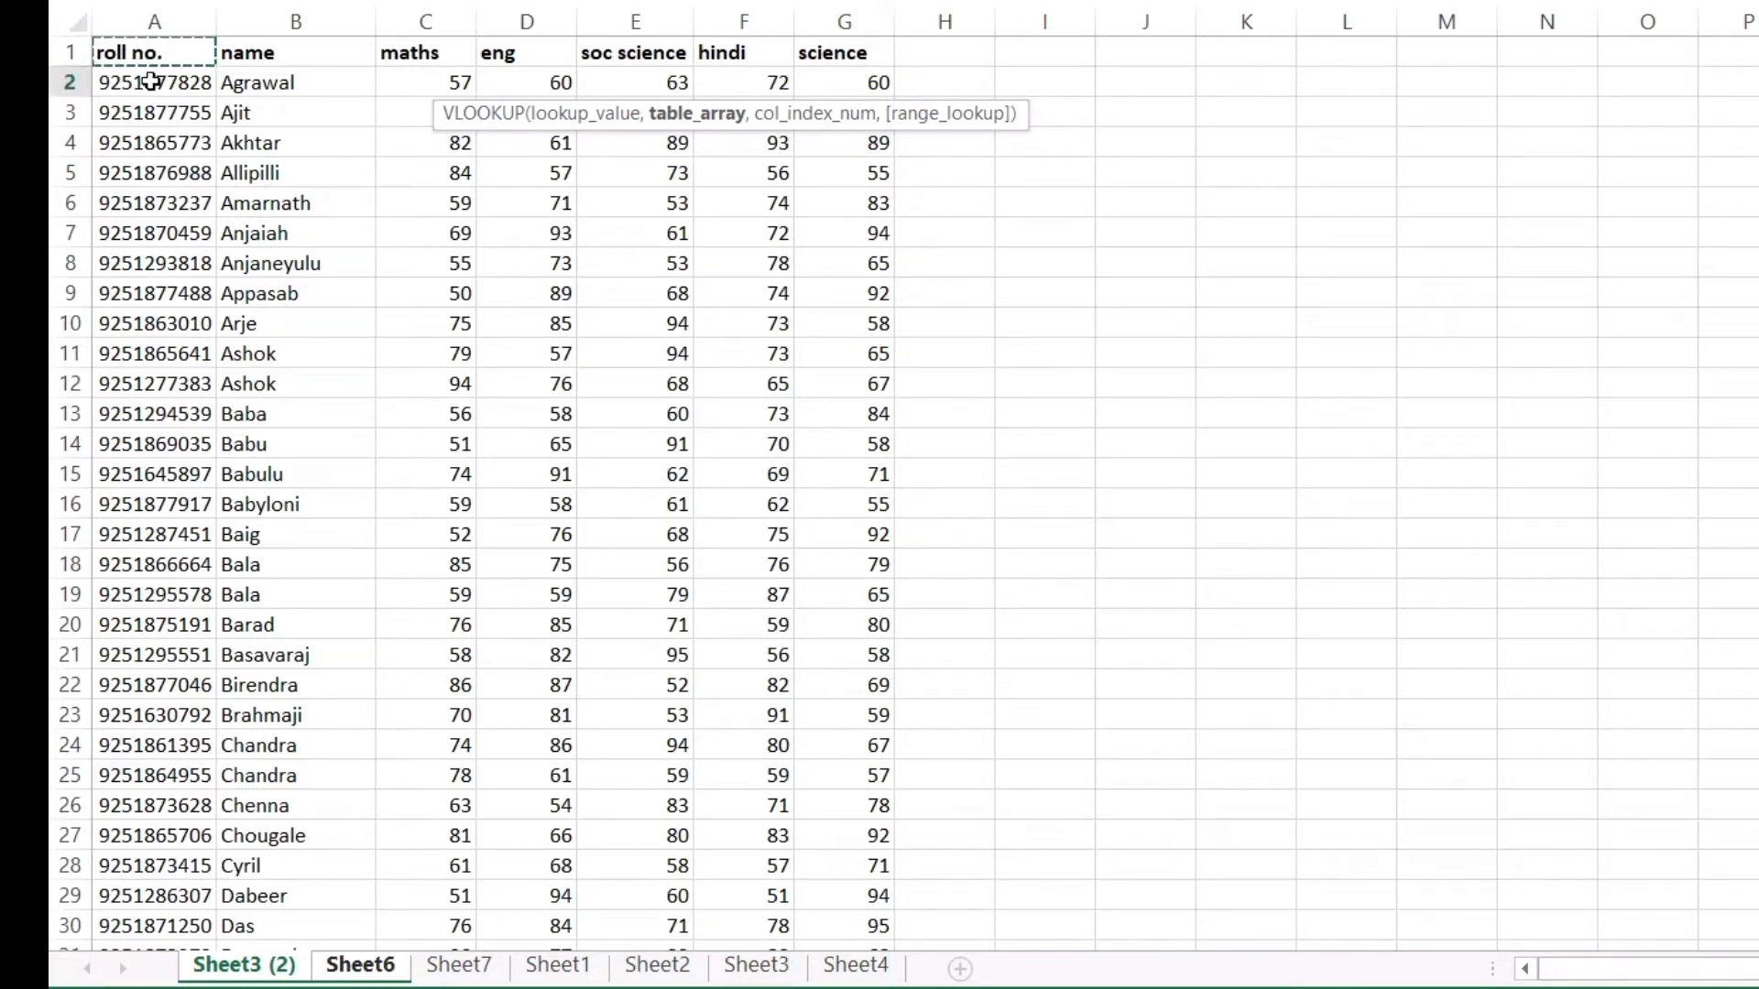
pyautogui.moveTo(135, 56); pyautogui.dragTo(883, 836)
pyautogui.scroll(10, 1180, 792)
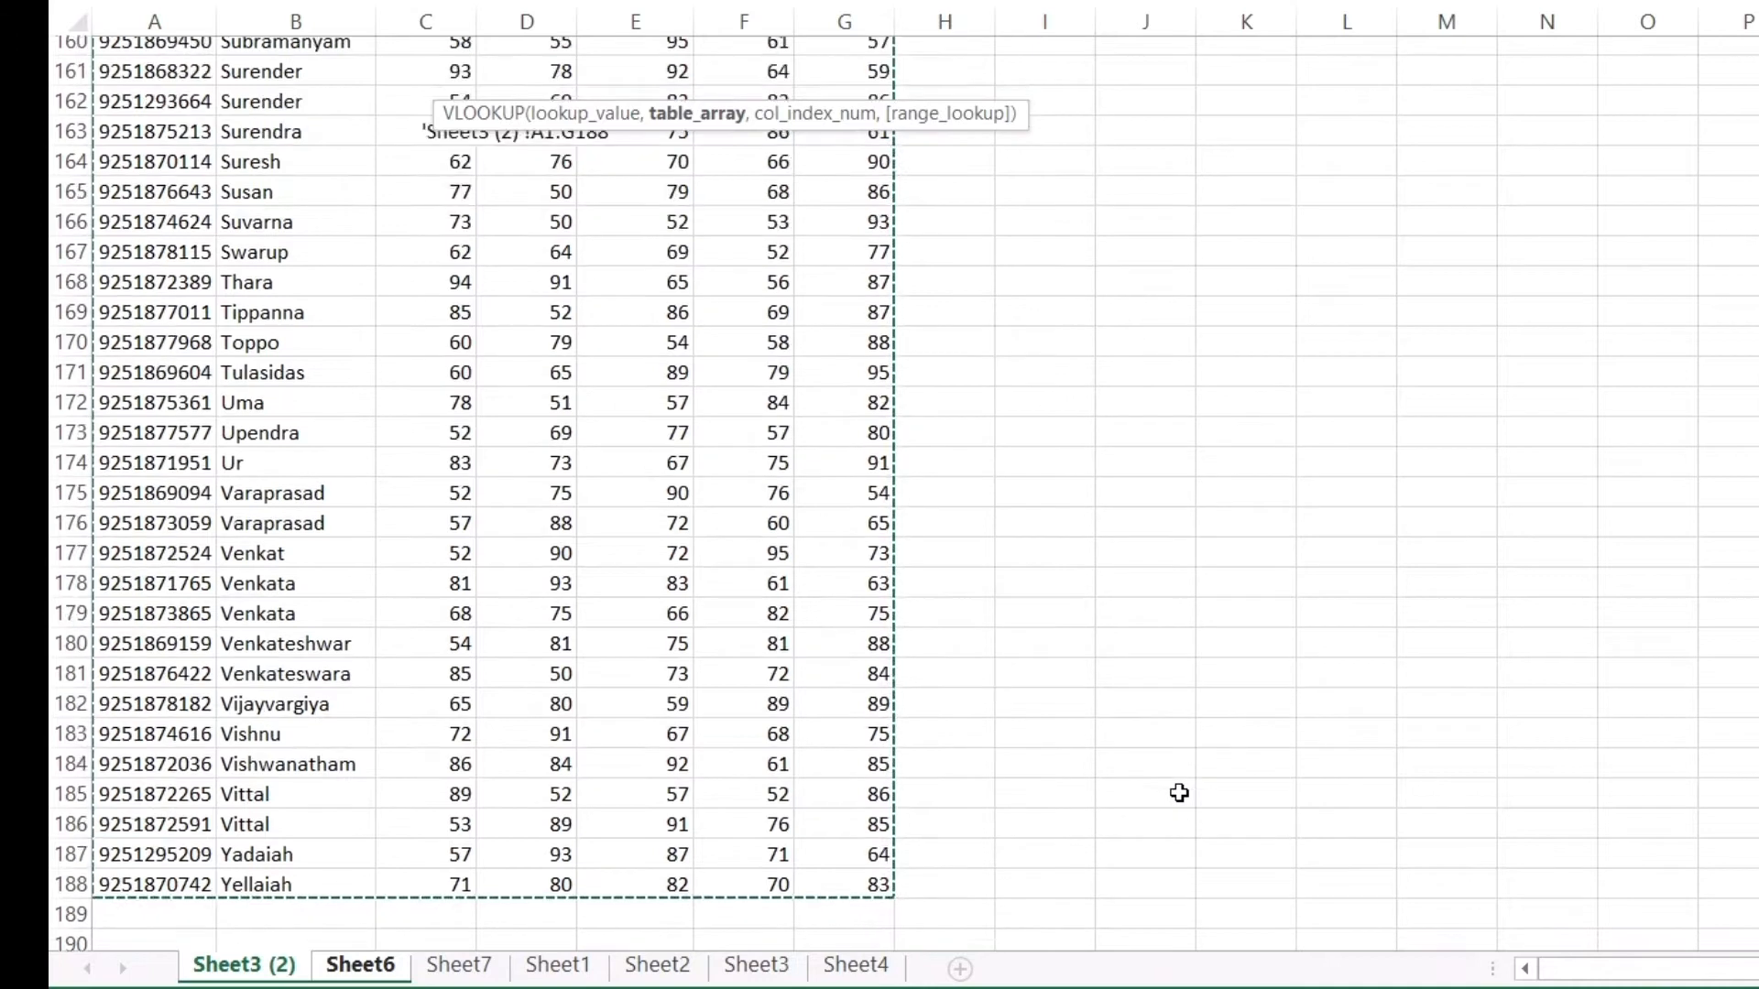
pyautogui.scroll(20, 1180, 782)
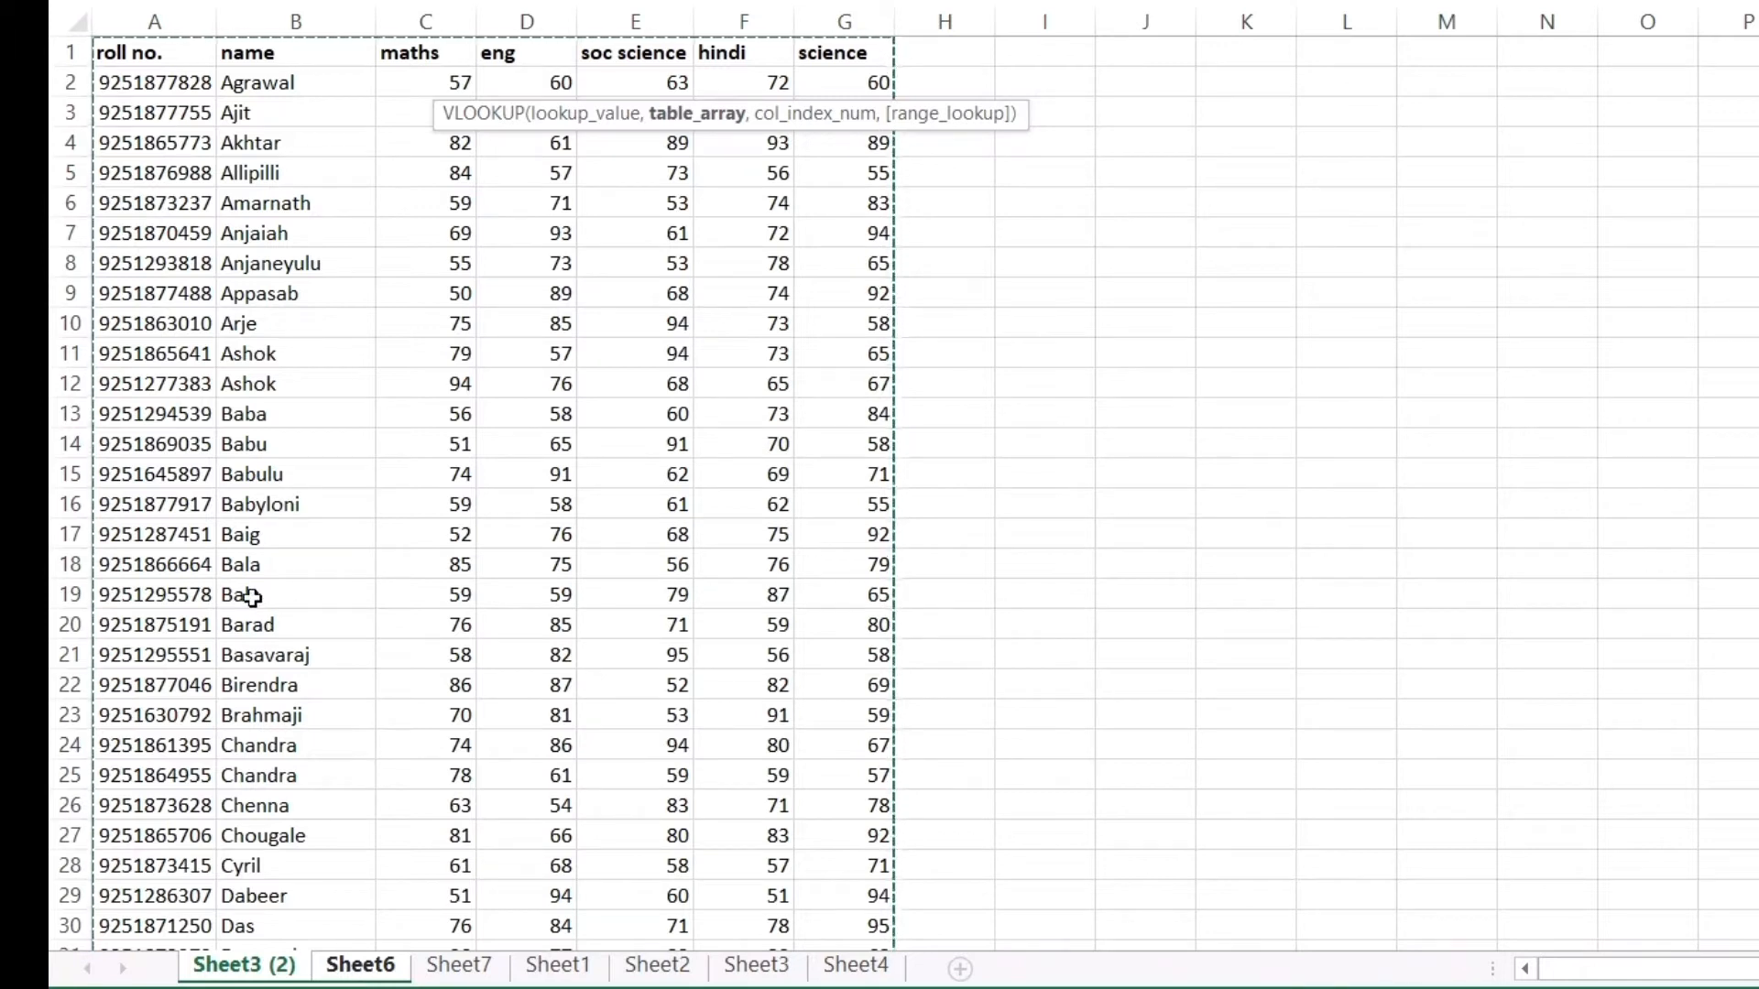
pyautogui.click(126, 53)
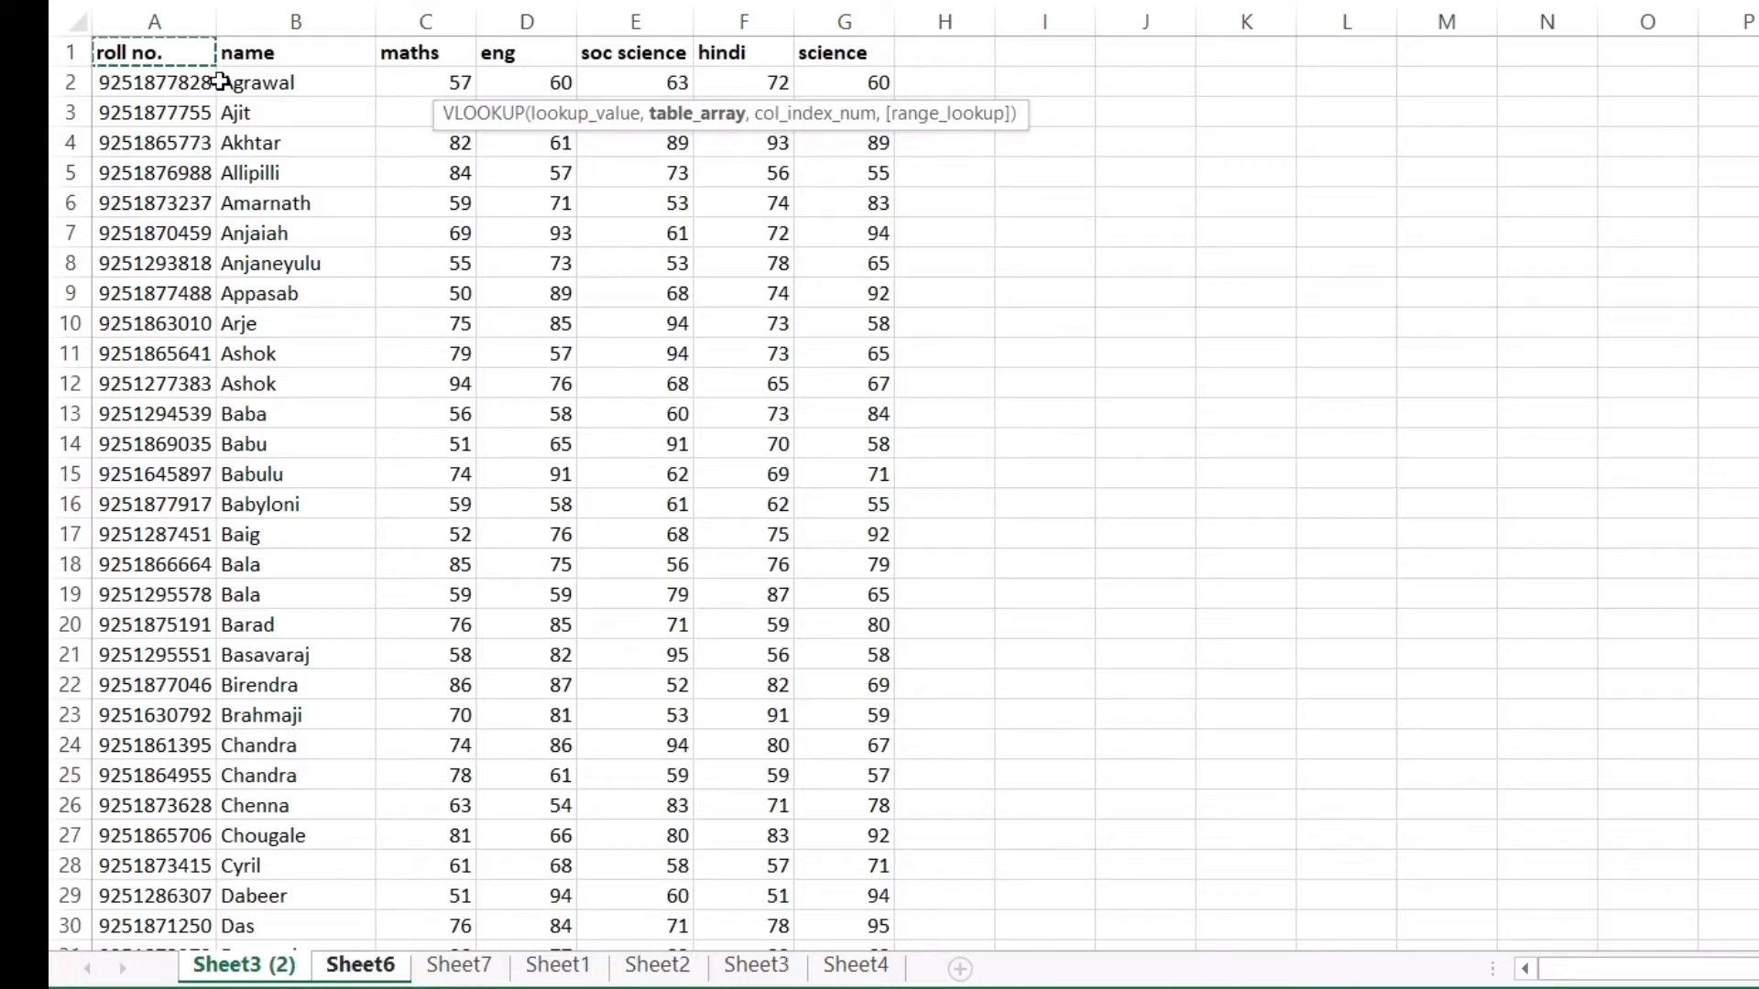
pyautogui.hotkey('ctrl', 'shift', 'End')
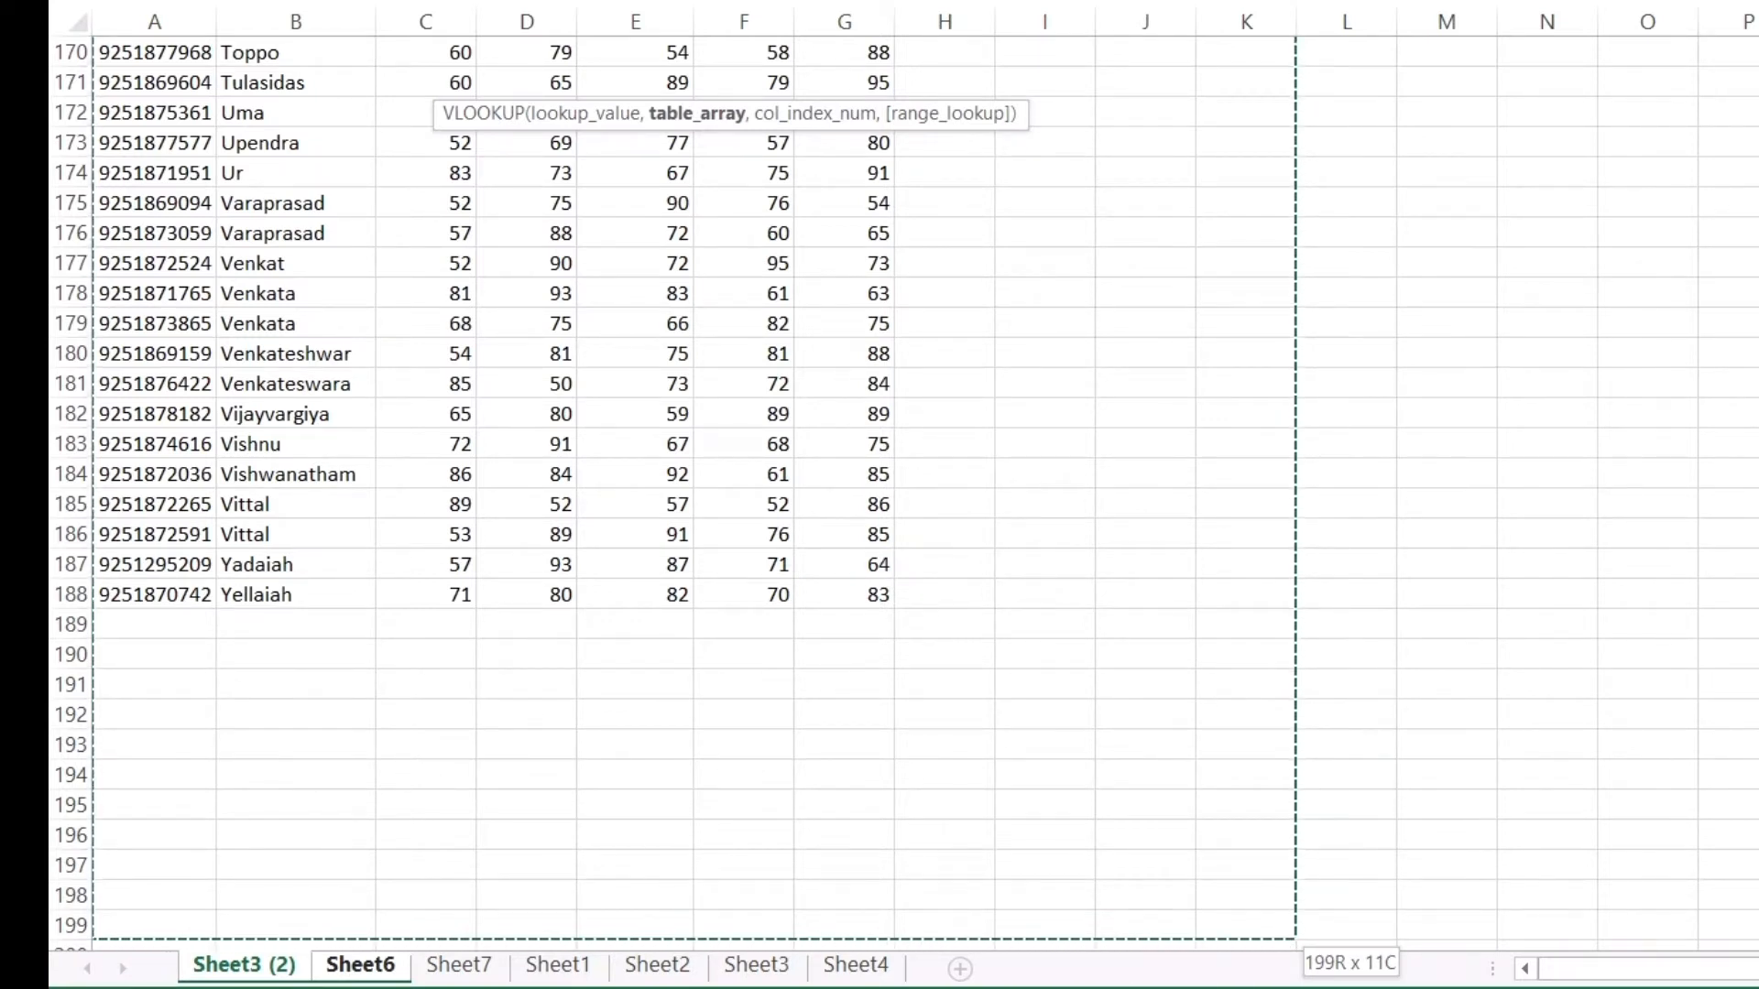
pyautogui.scroll(20, 907, 495)
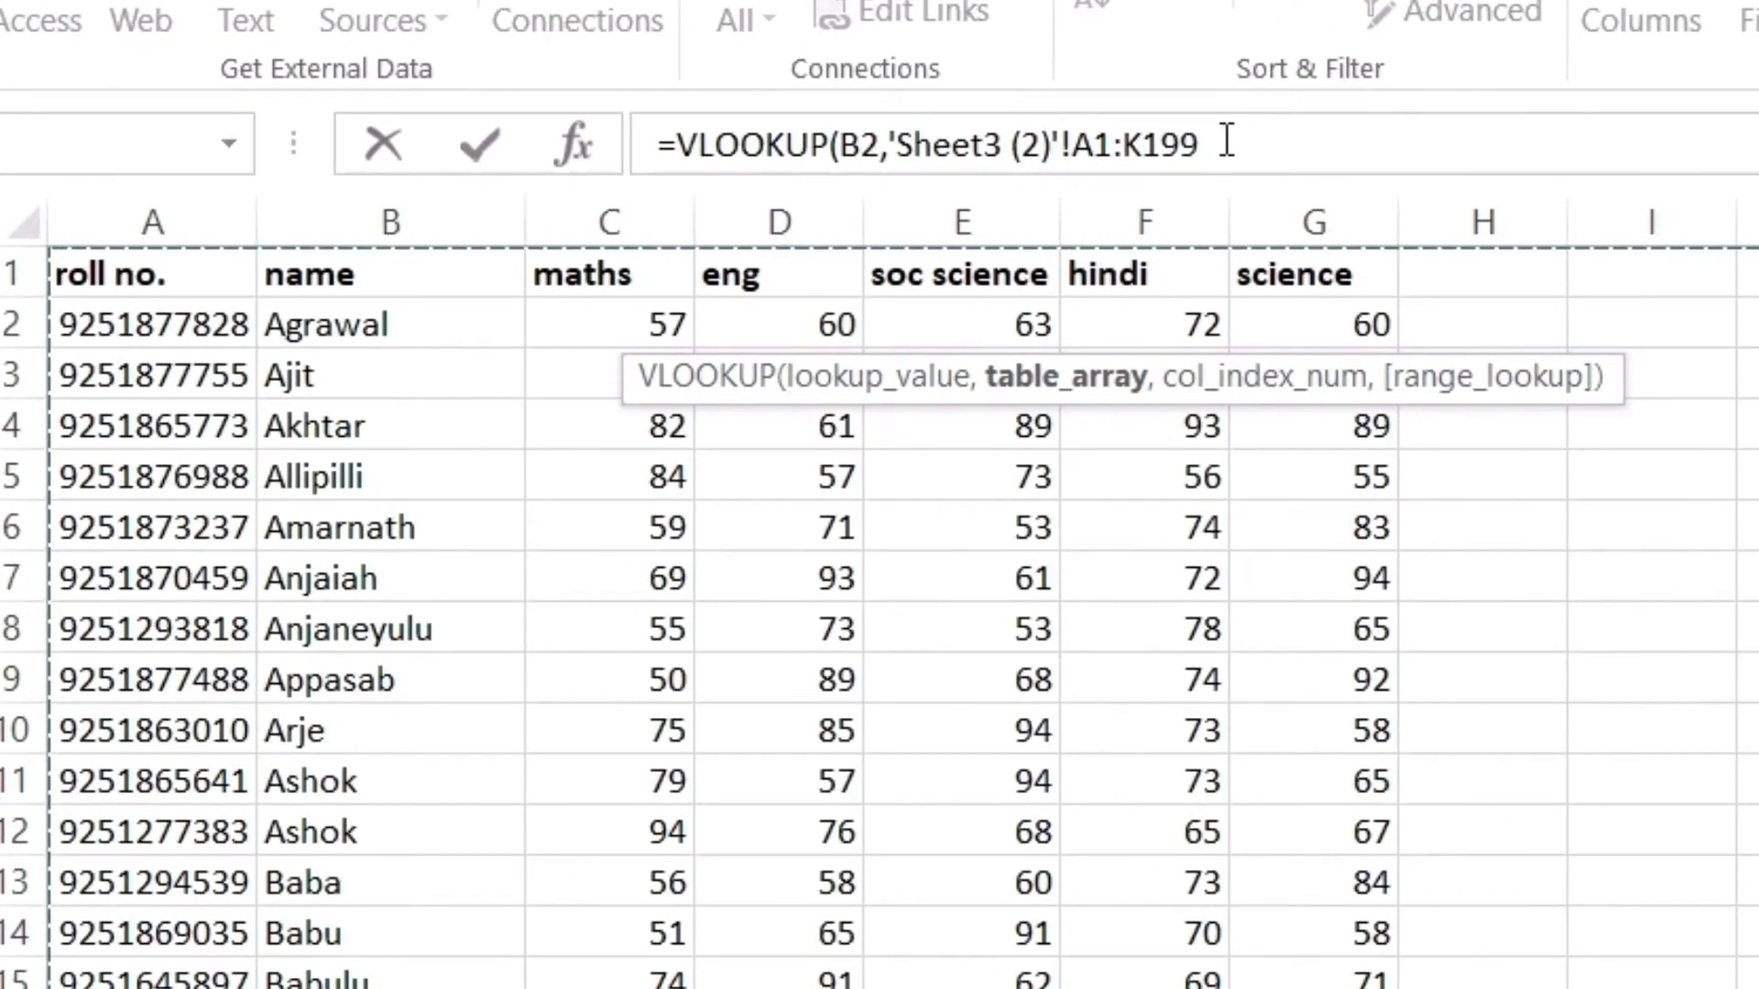
# Complete D2 as =VLOOKUP(B2,'Sheet3 (2)'!A1:K199,3,FALSE), returning a maths mark of 75
pyautogui.click(1227, 141)
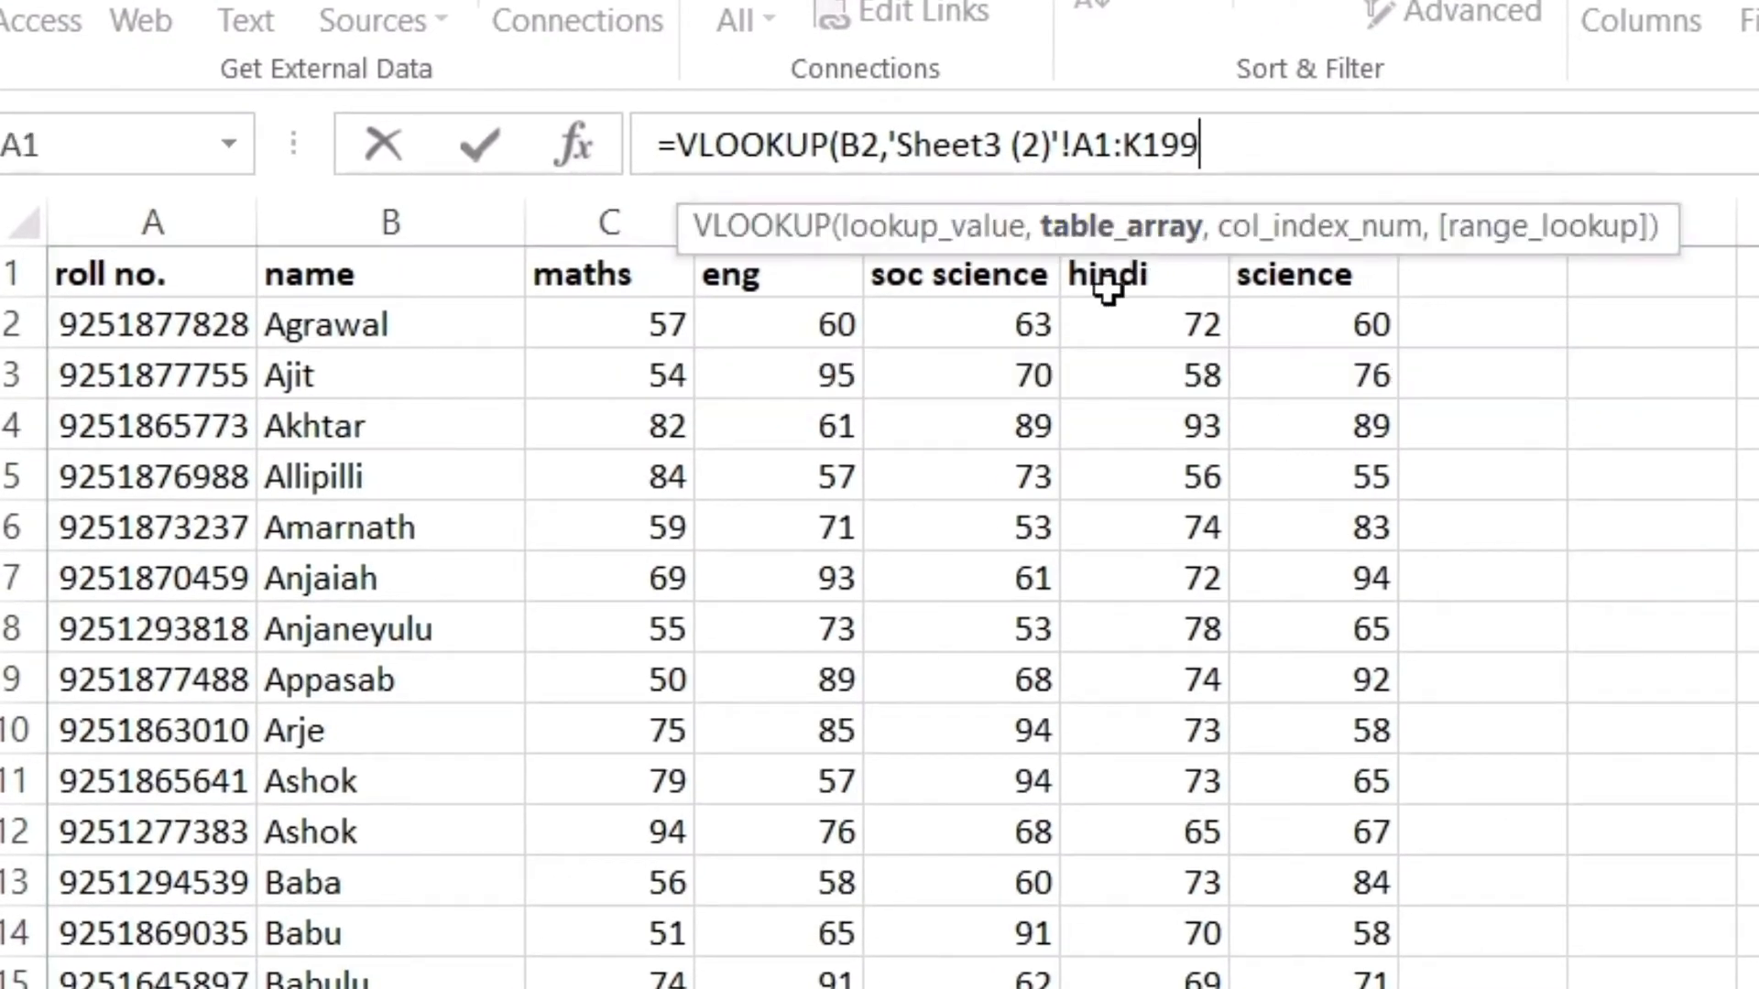
pyautogui.write(',3')
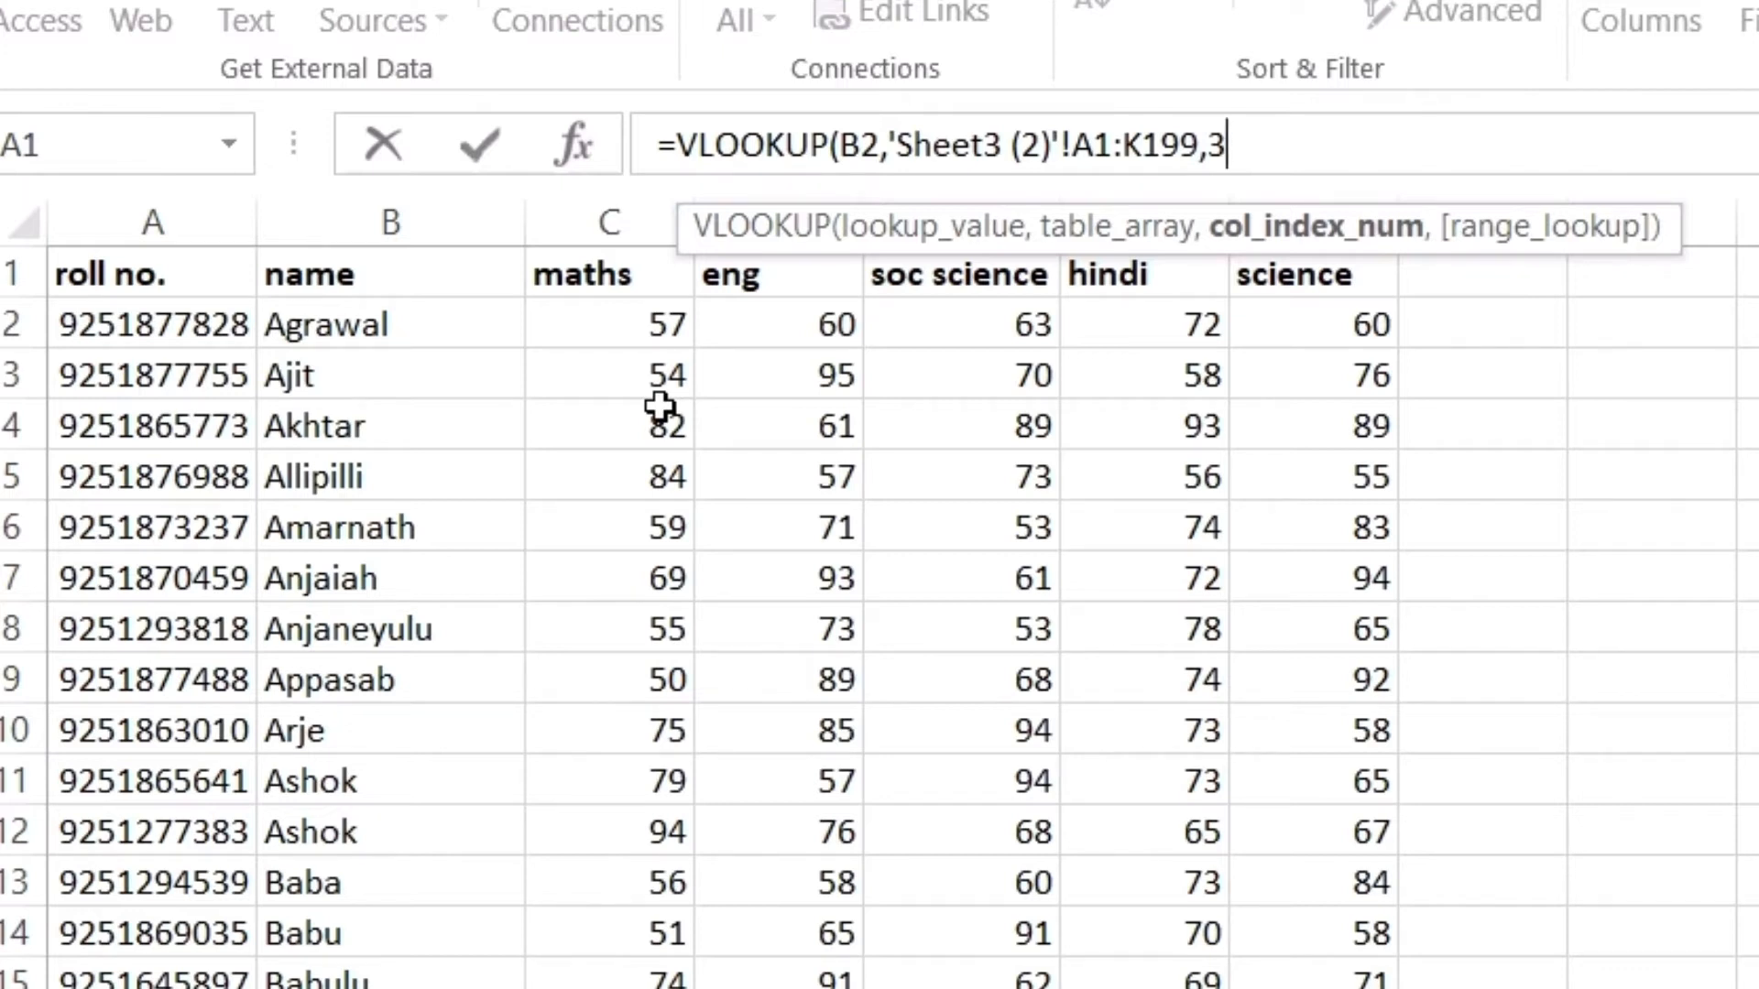
pyautogui.write(',')
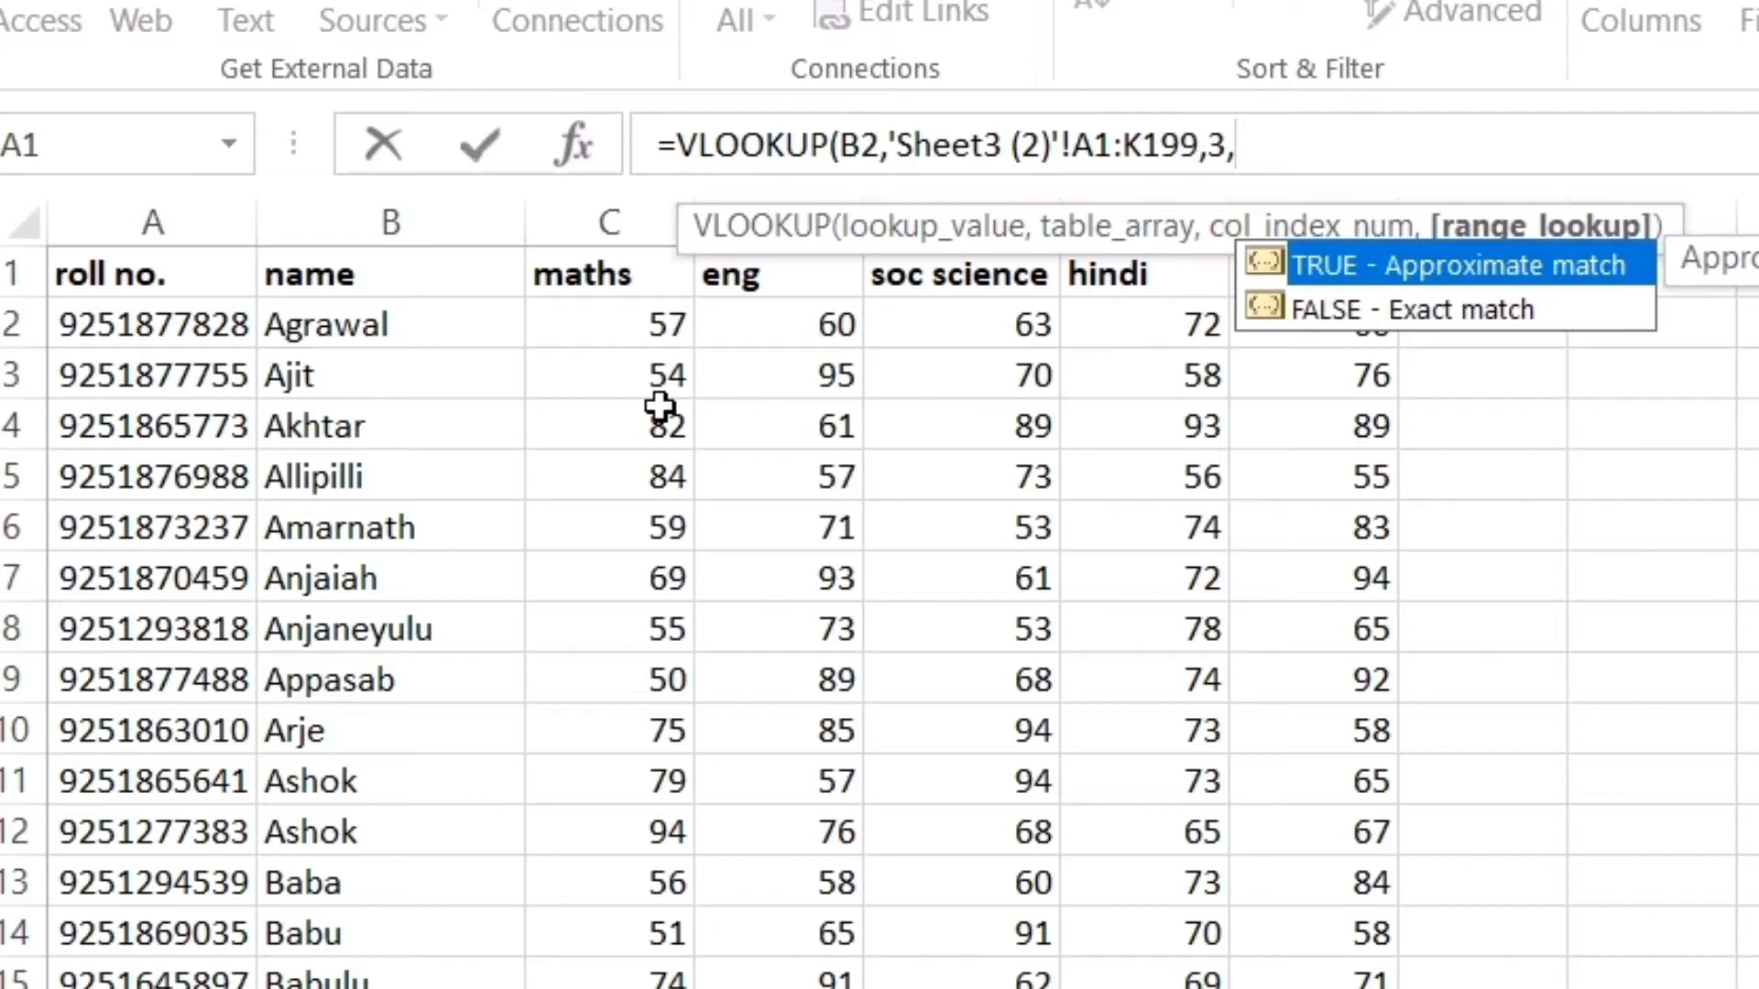
pyautogui.click(1396, 311)
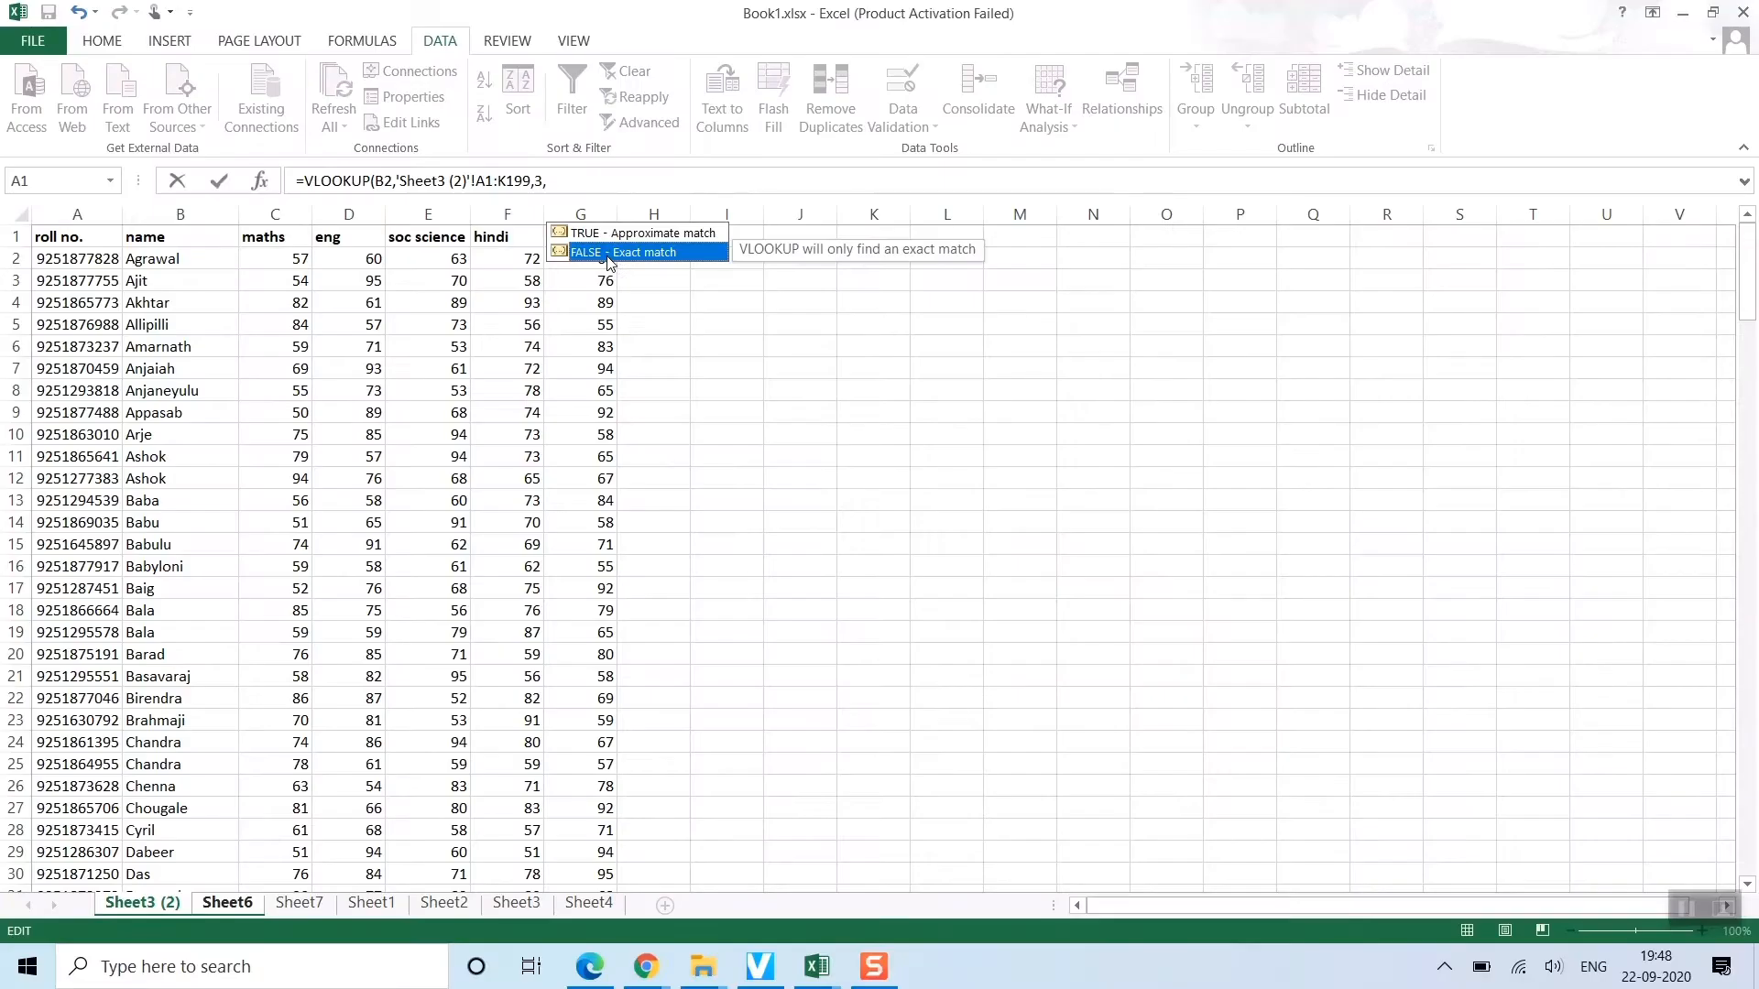
pyautogui.doubleClick(608, 254)
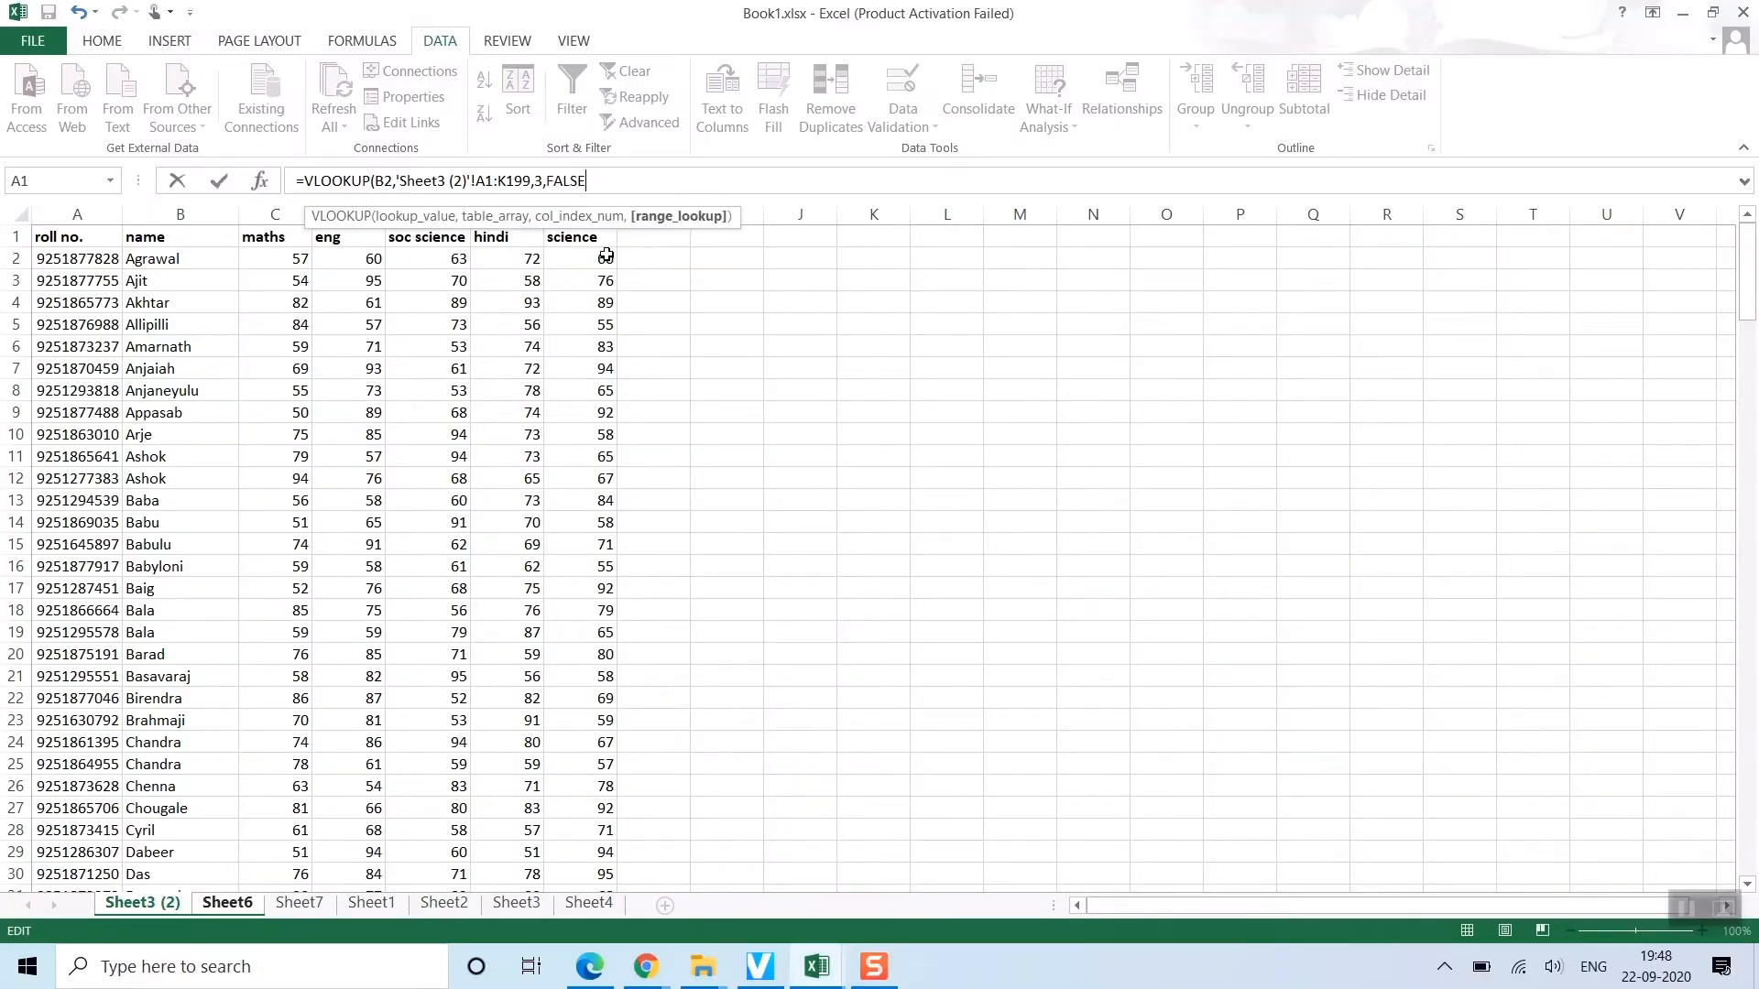
pyautogui.press('Return')
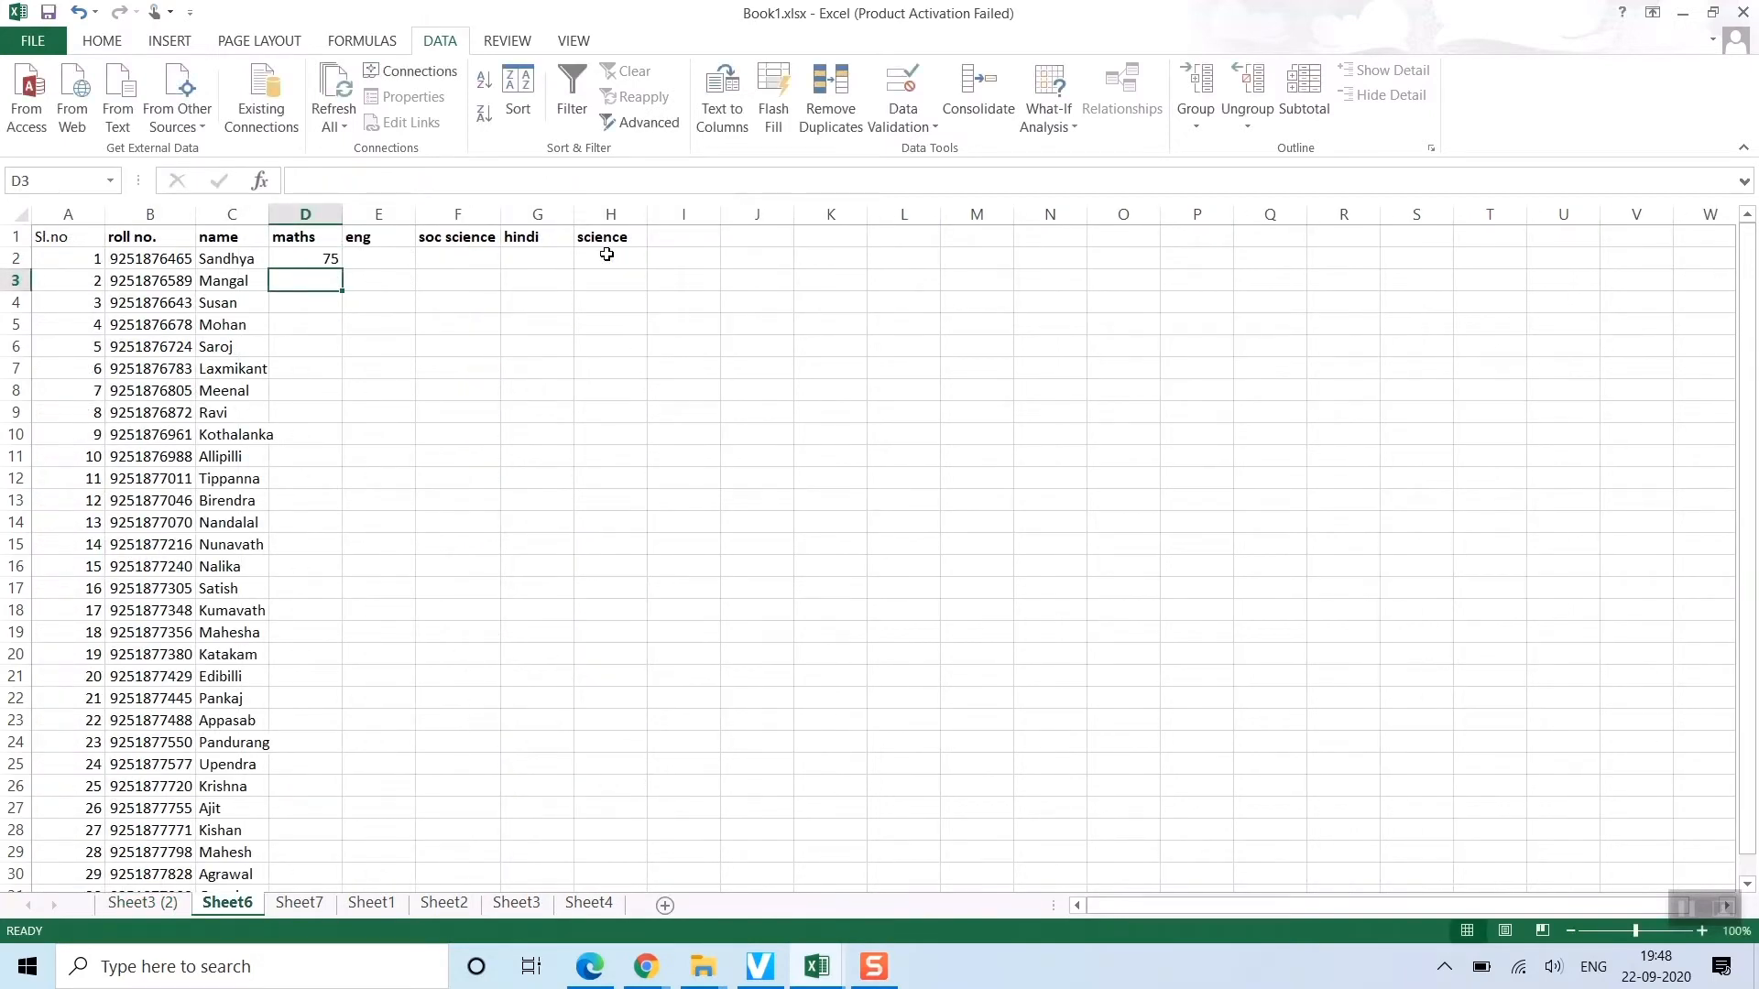
pyautogui.click(334, 261)
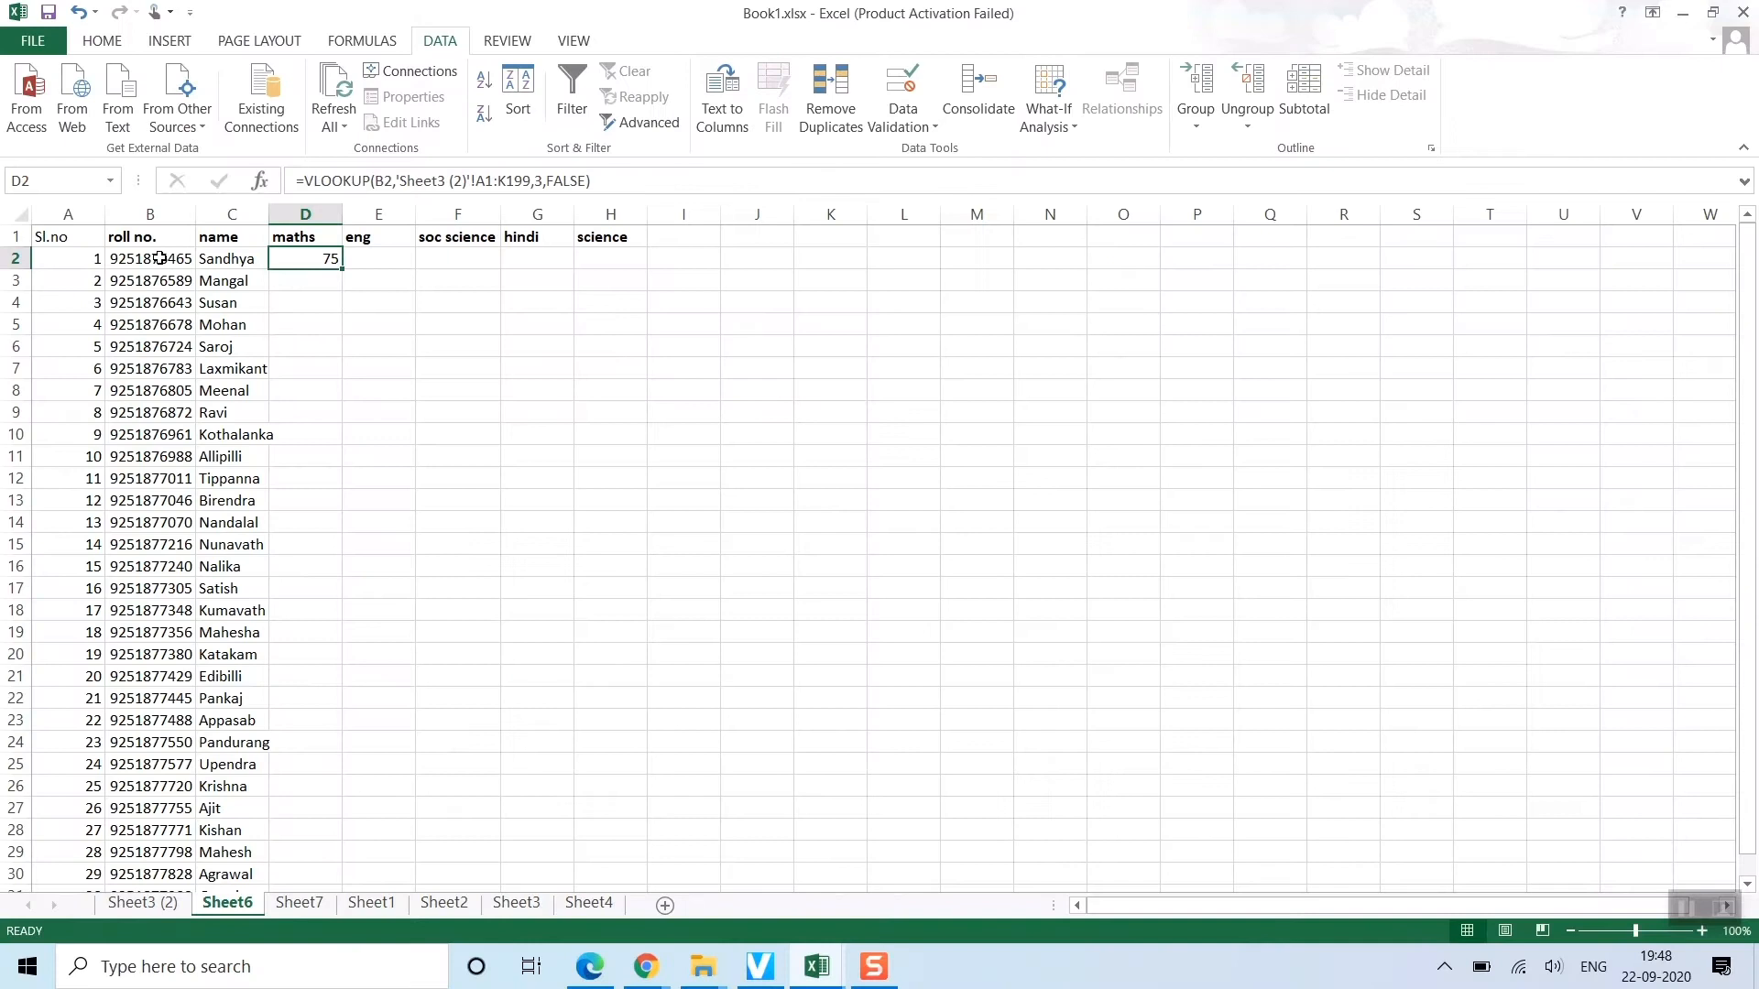
pyautogui.click(342, 324)
pyautogui.hotkey('ctrl', 'c')
pyautogui.hotkey('ctrl', 'pageup')
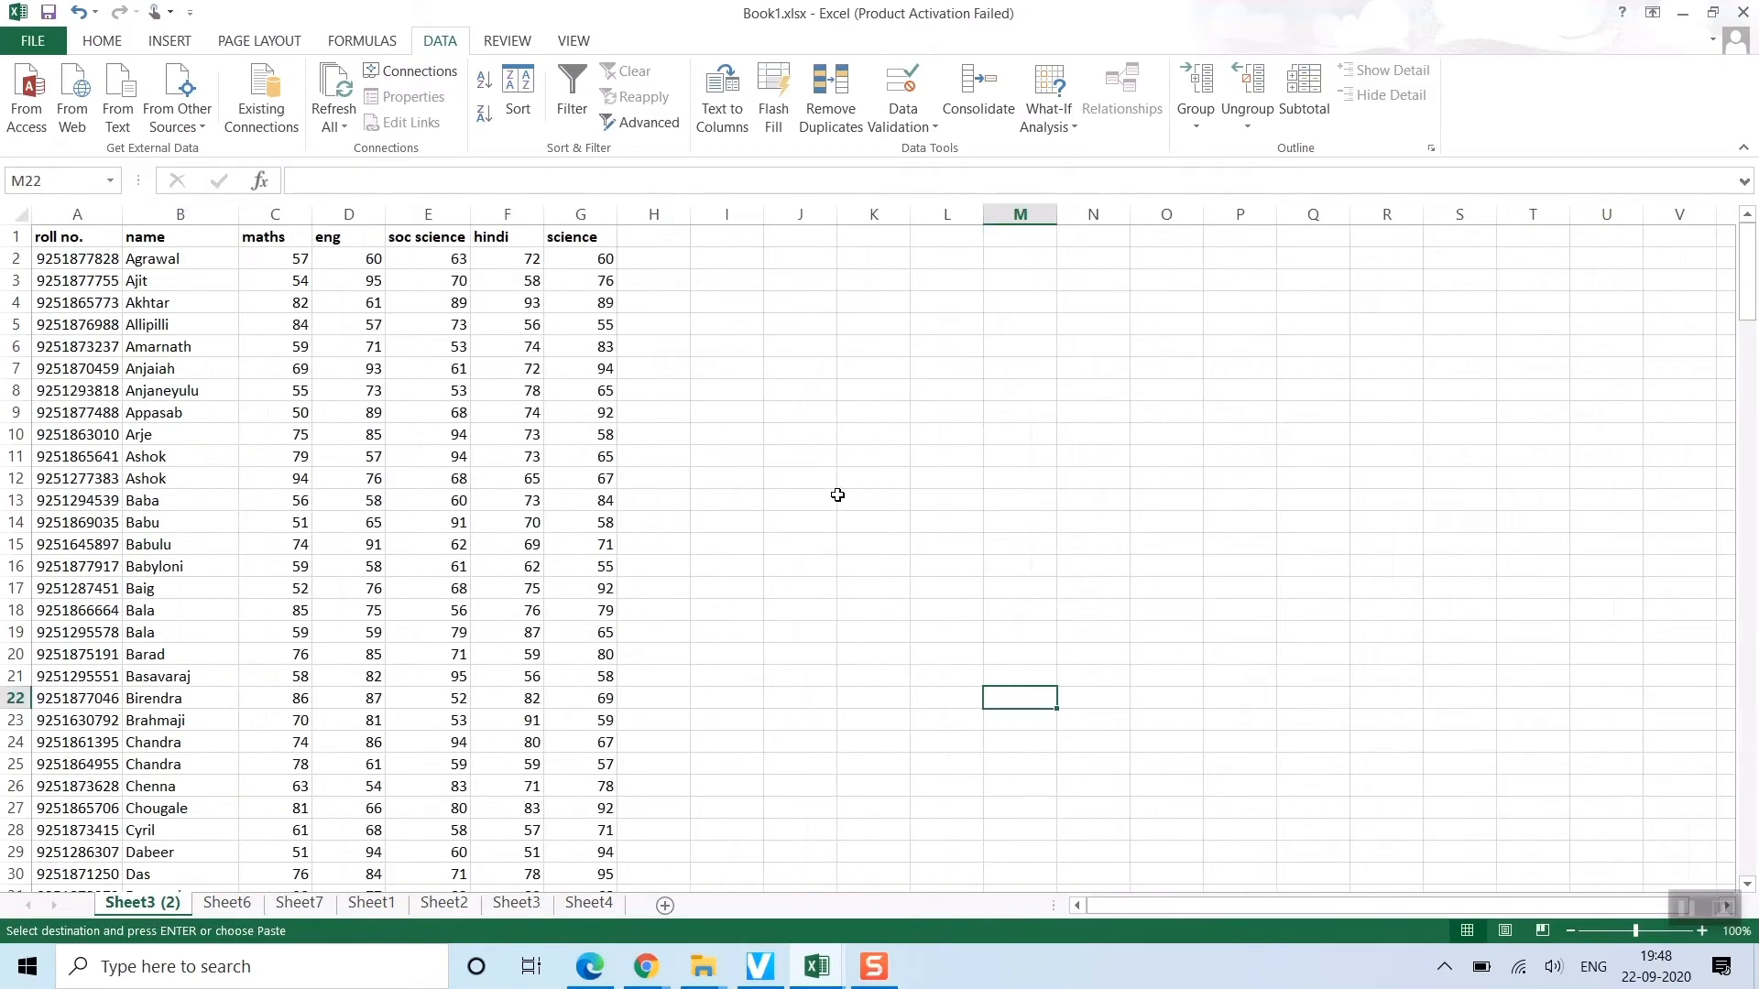
pyautogui.hotkey('ctrl', 'f')
pyautogui.hotkey('ctrl', 'v')
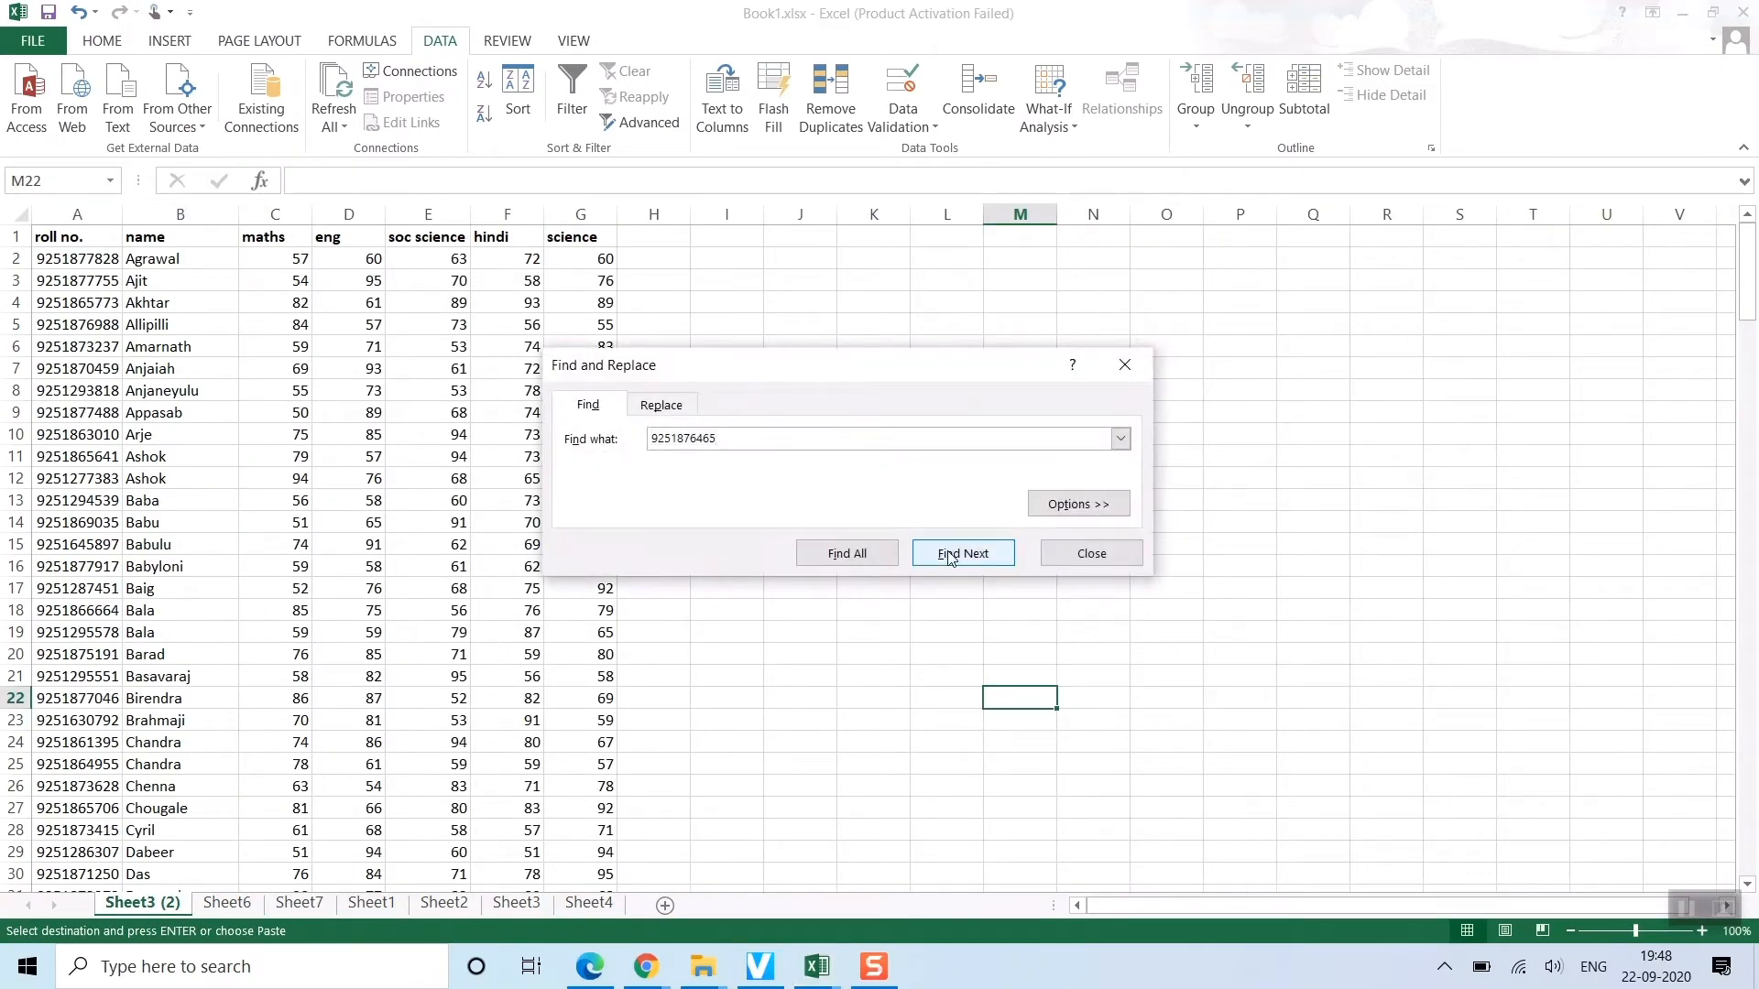
pyautogui.click(949, 556)
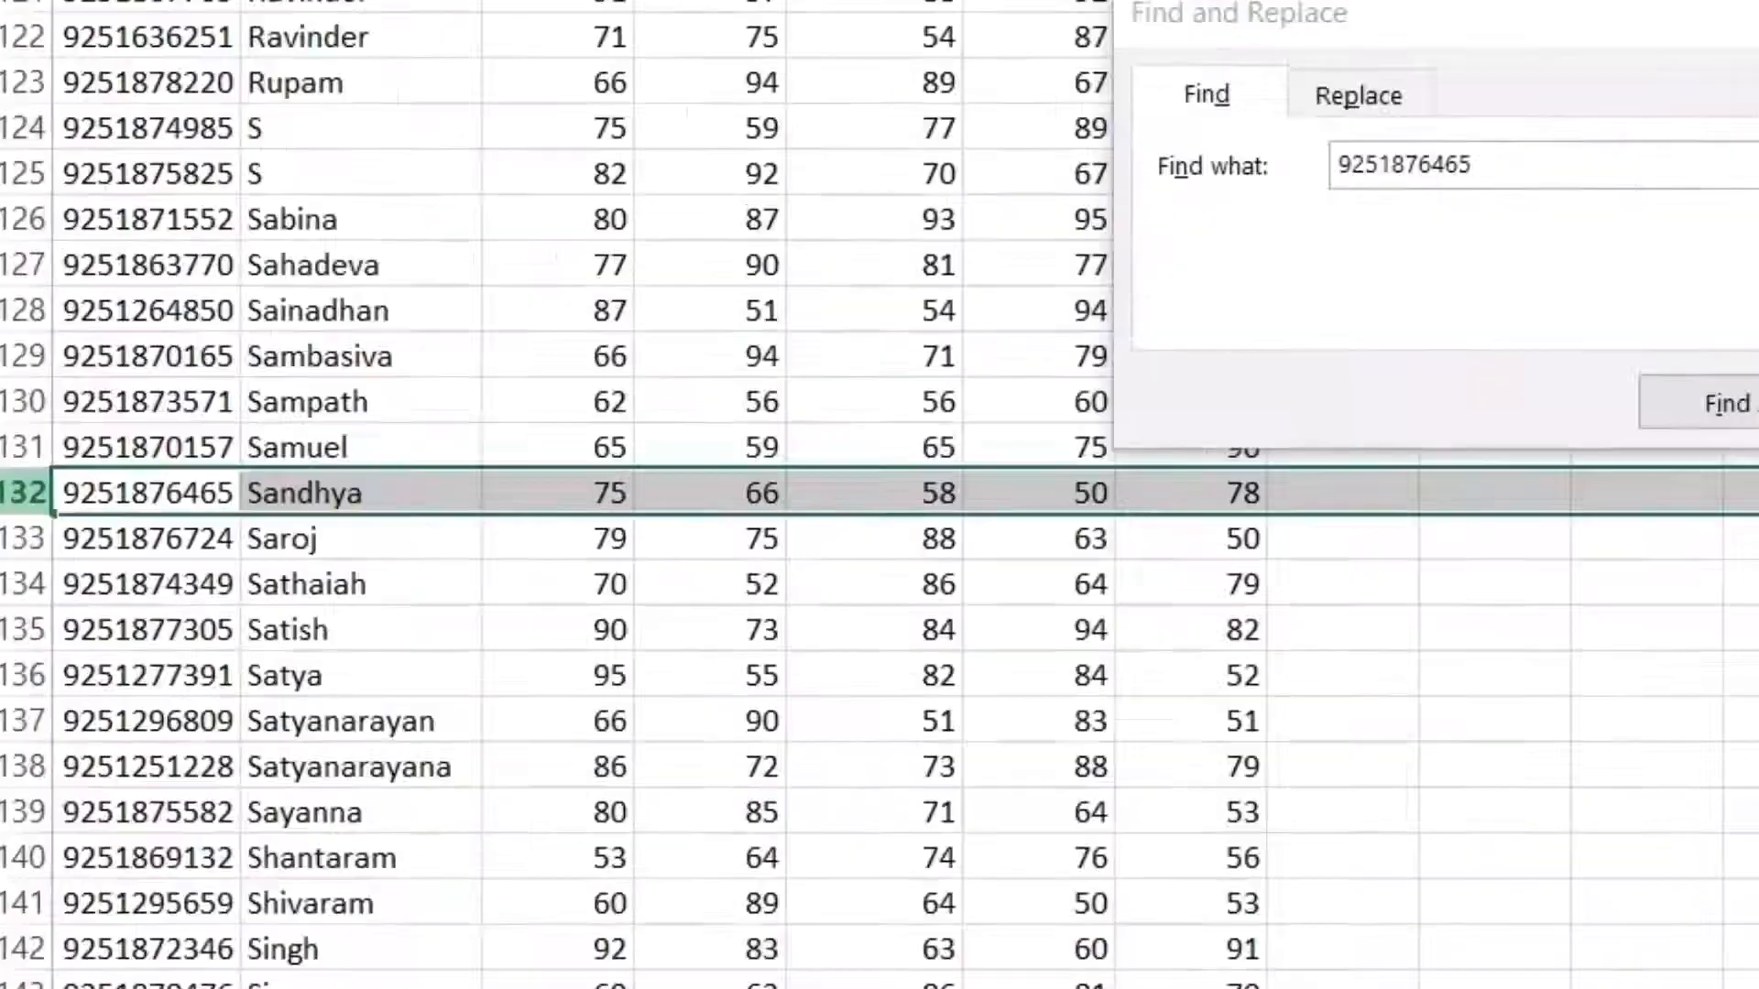
pyautogui.press('Escape')
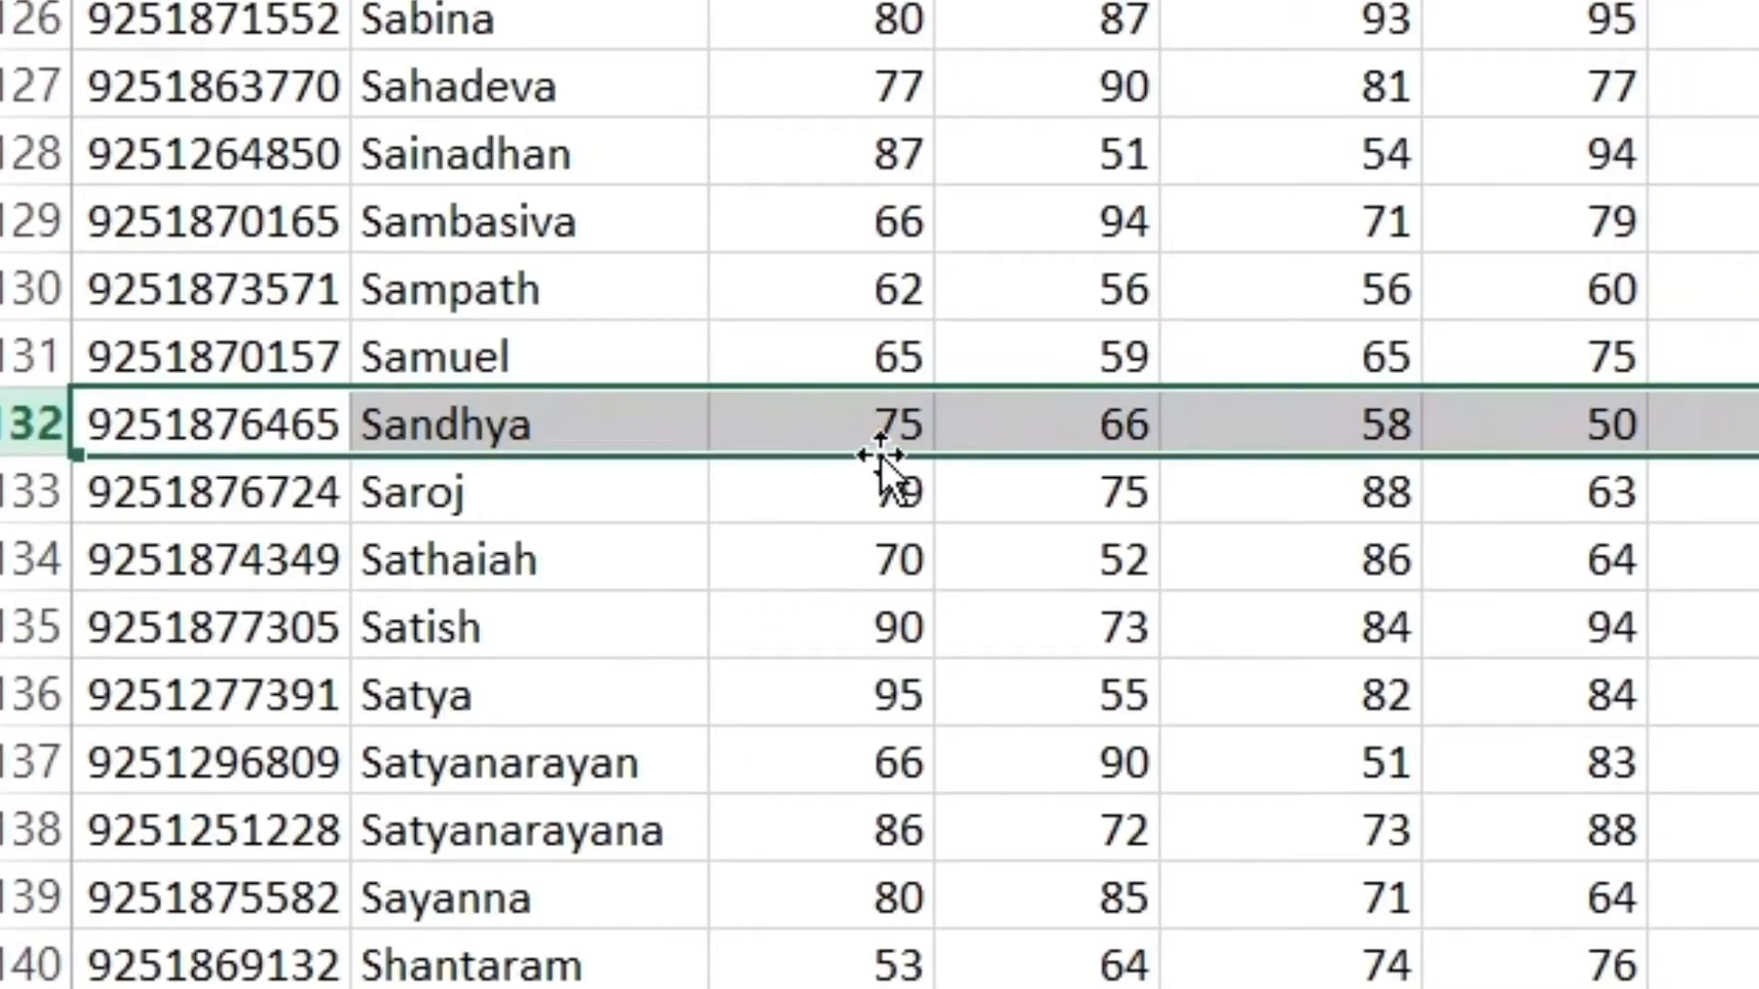
pyautogui.click(870, 437)
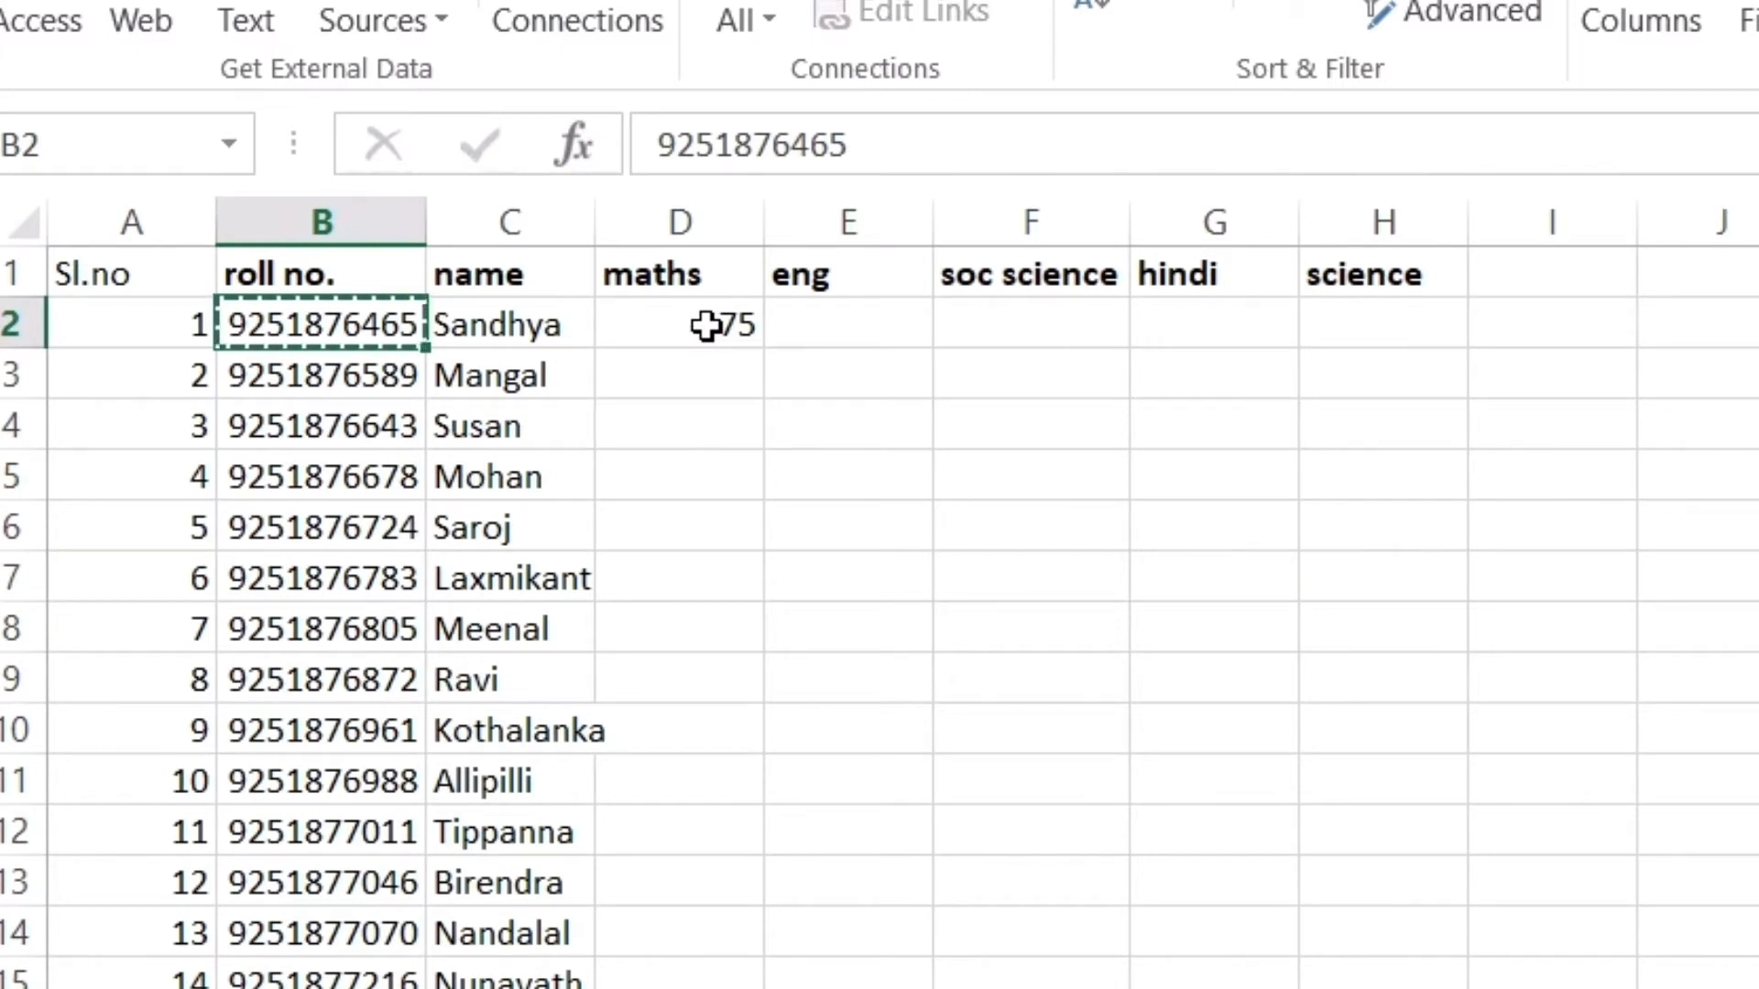
# Fill D2's maths lookup down to row 31 and review the results, noting four #N/A values
pyautogui.click(705, 325)
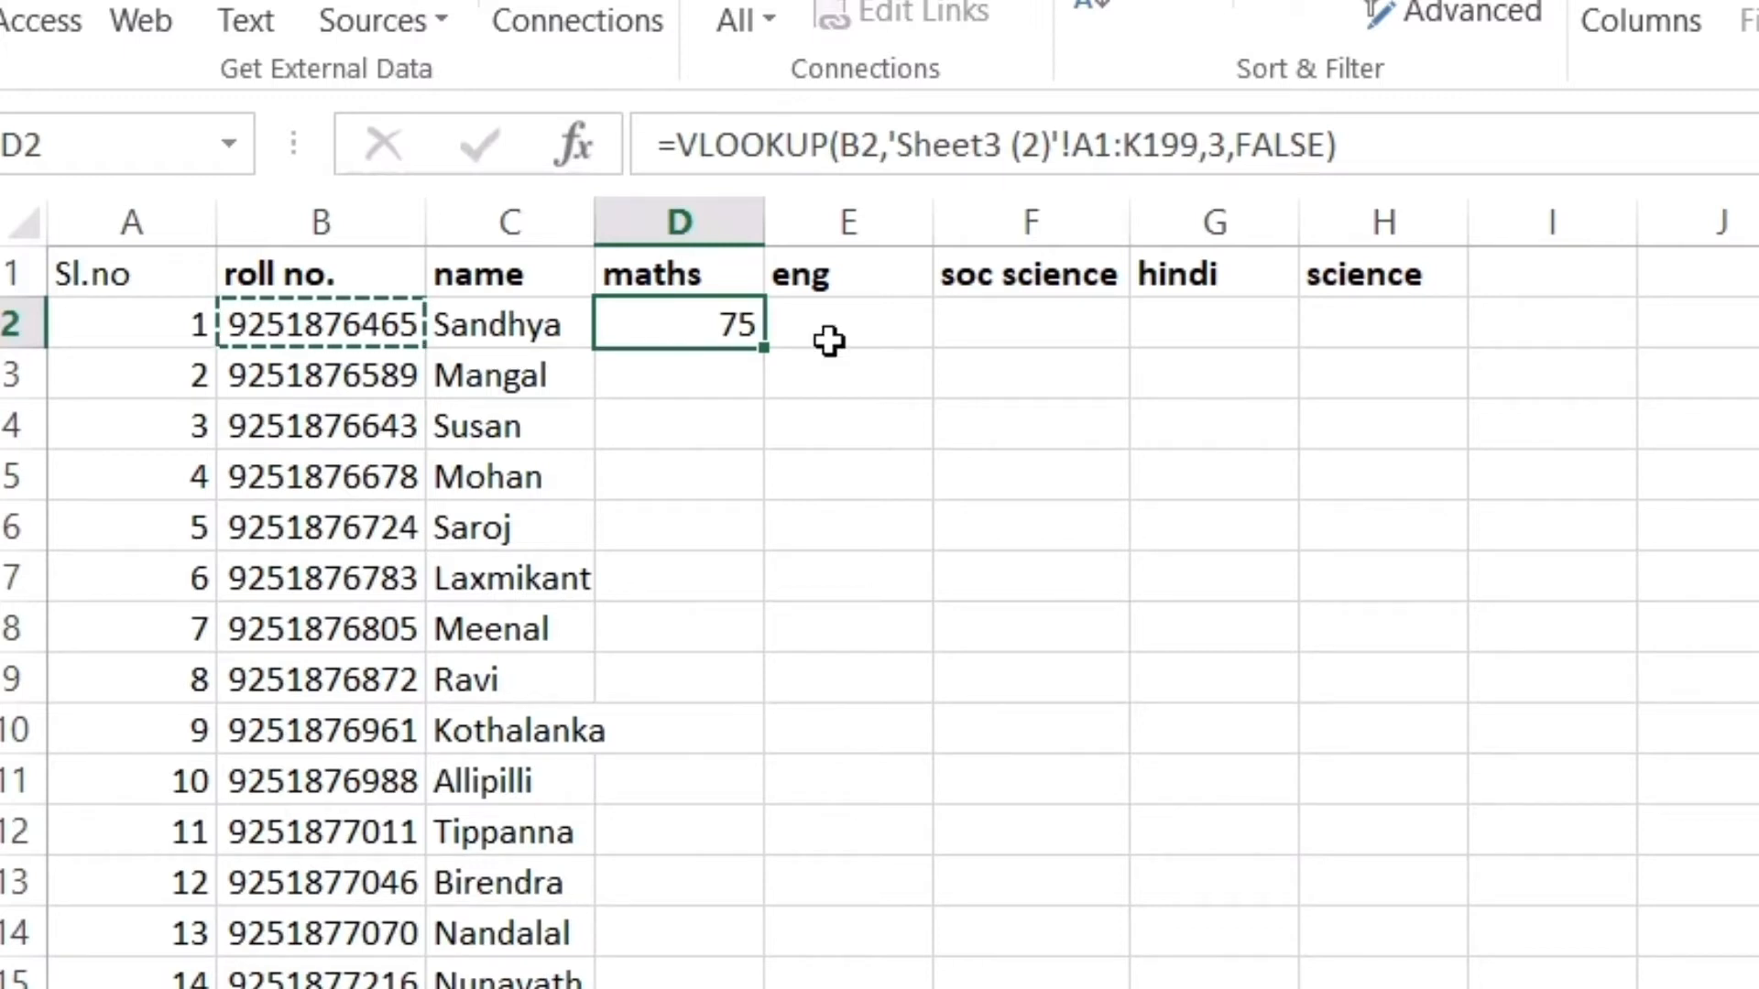
pyautogui.doubleClick(764, 349)
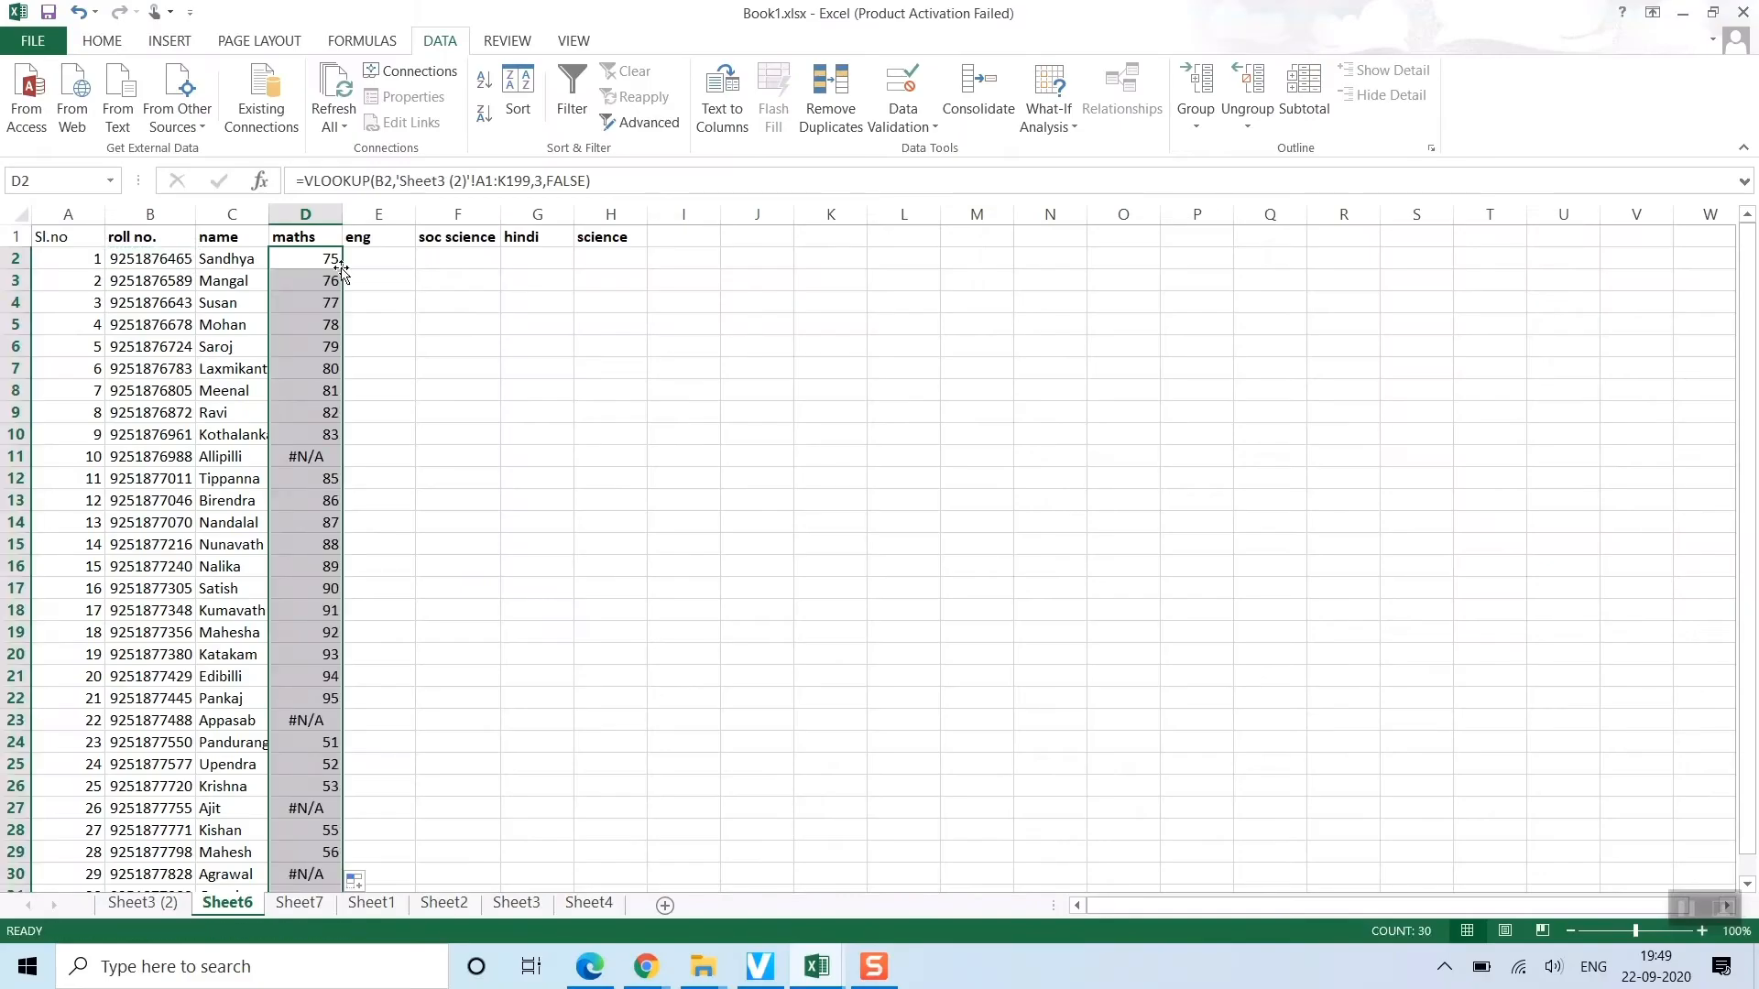
pyautogui.scroll(-7, 338, 378)
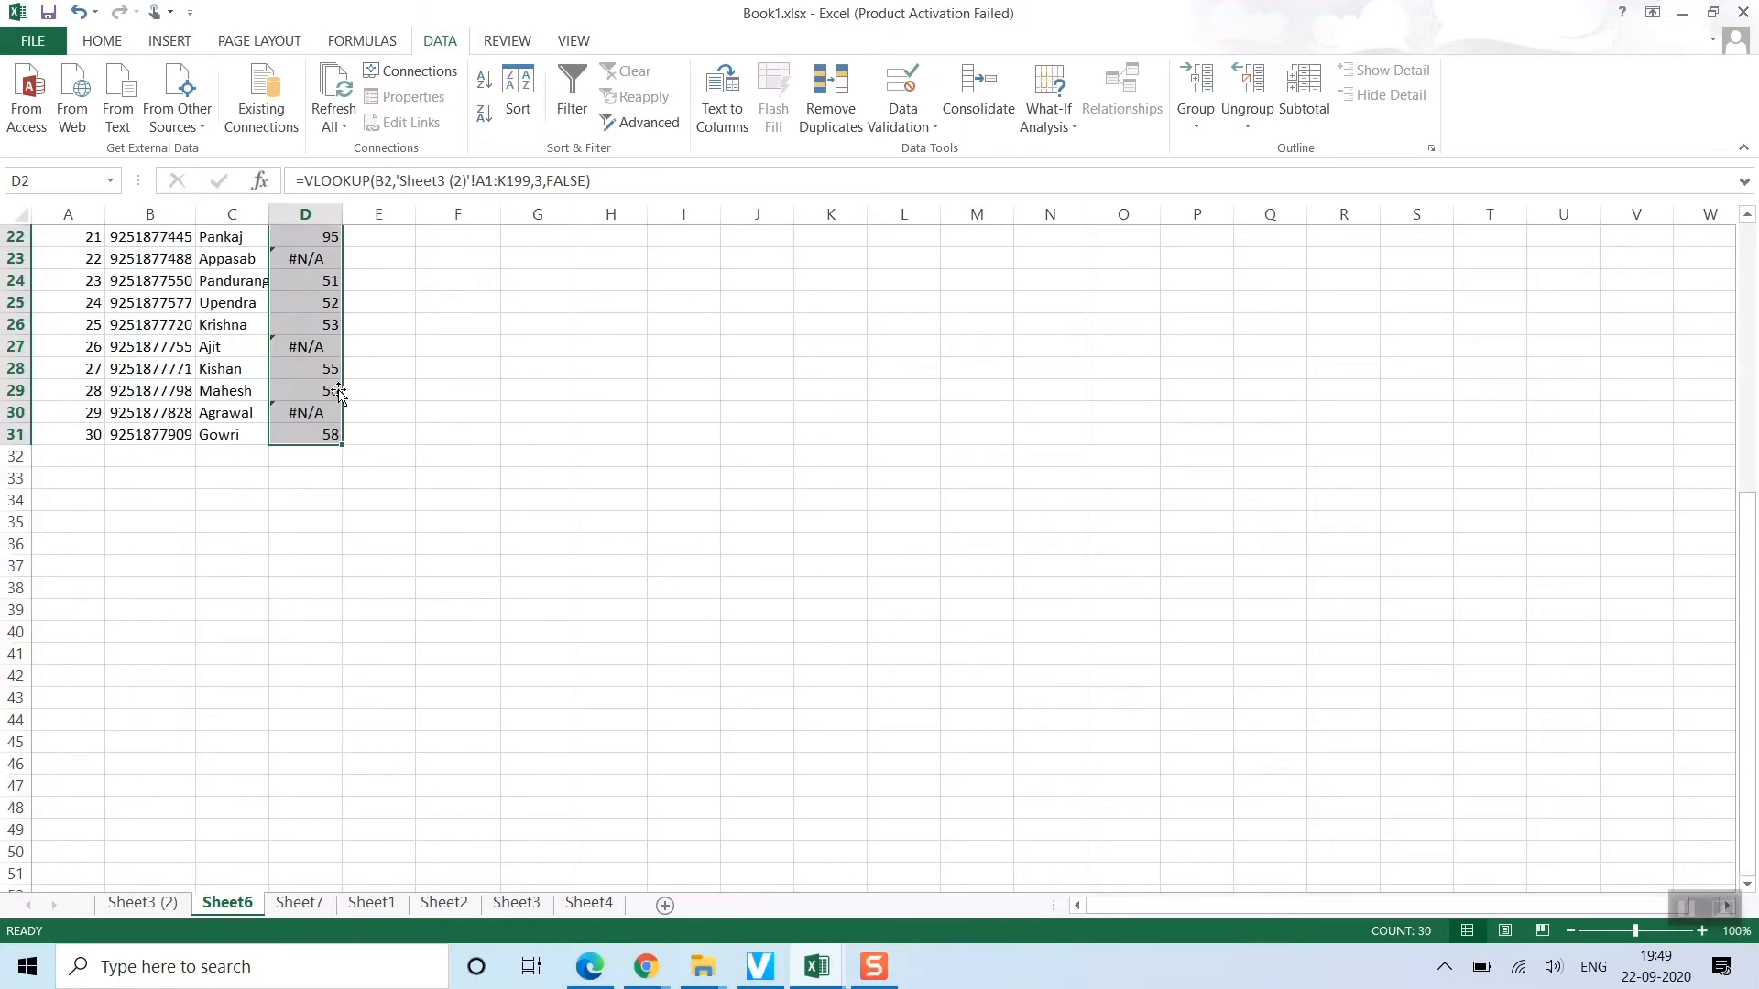
pyautogui.scroll(6, 338, 392)
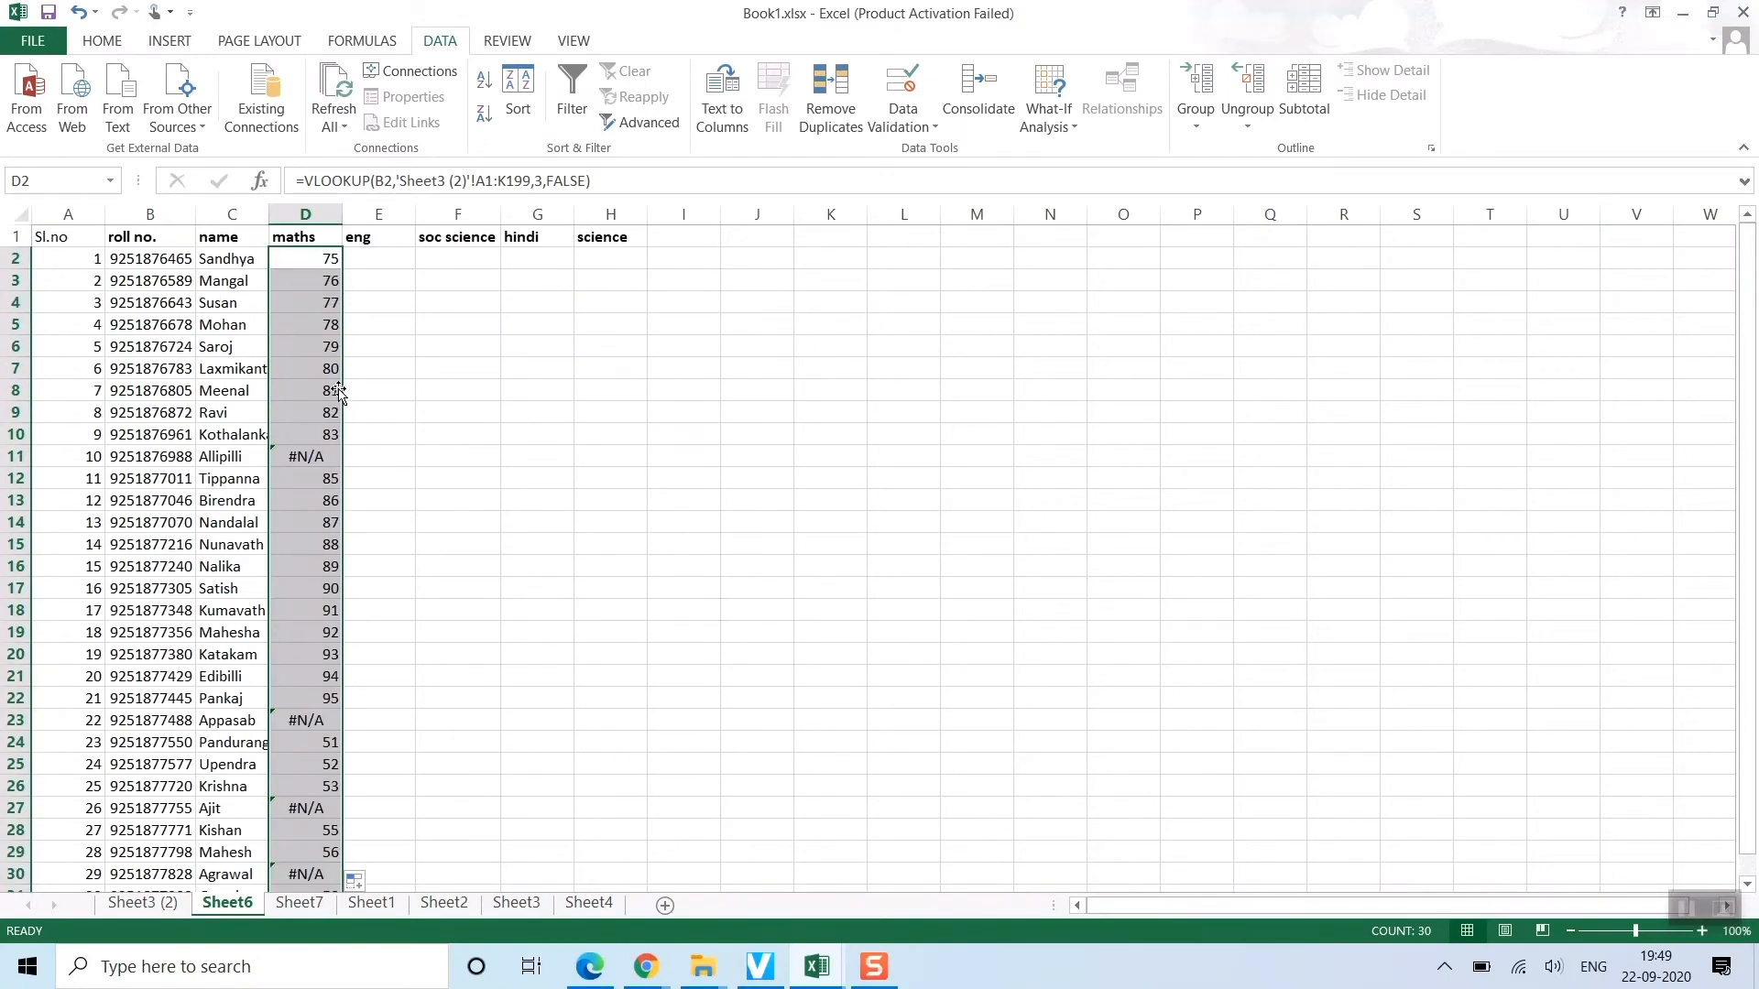
pyautogui.click(312, 269)
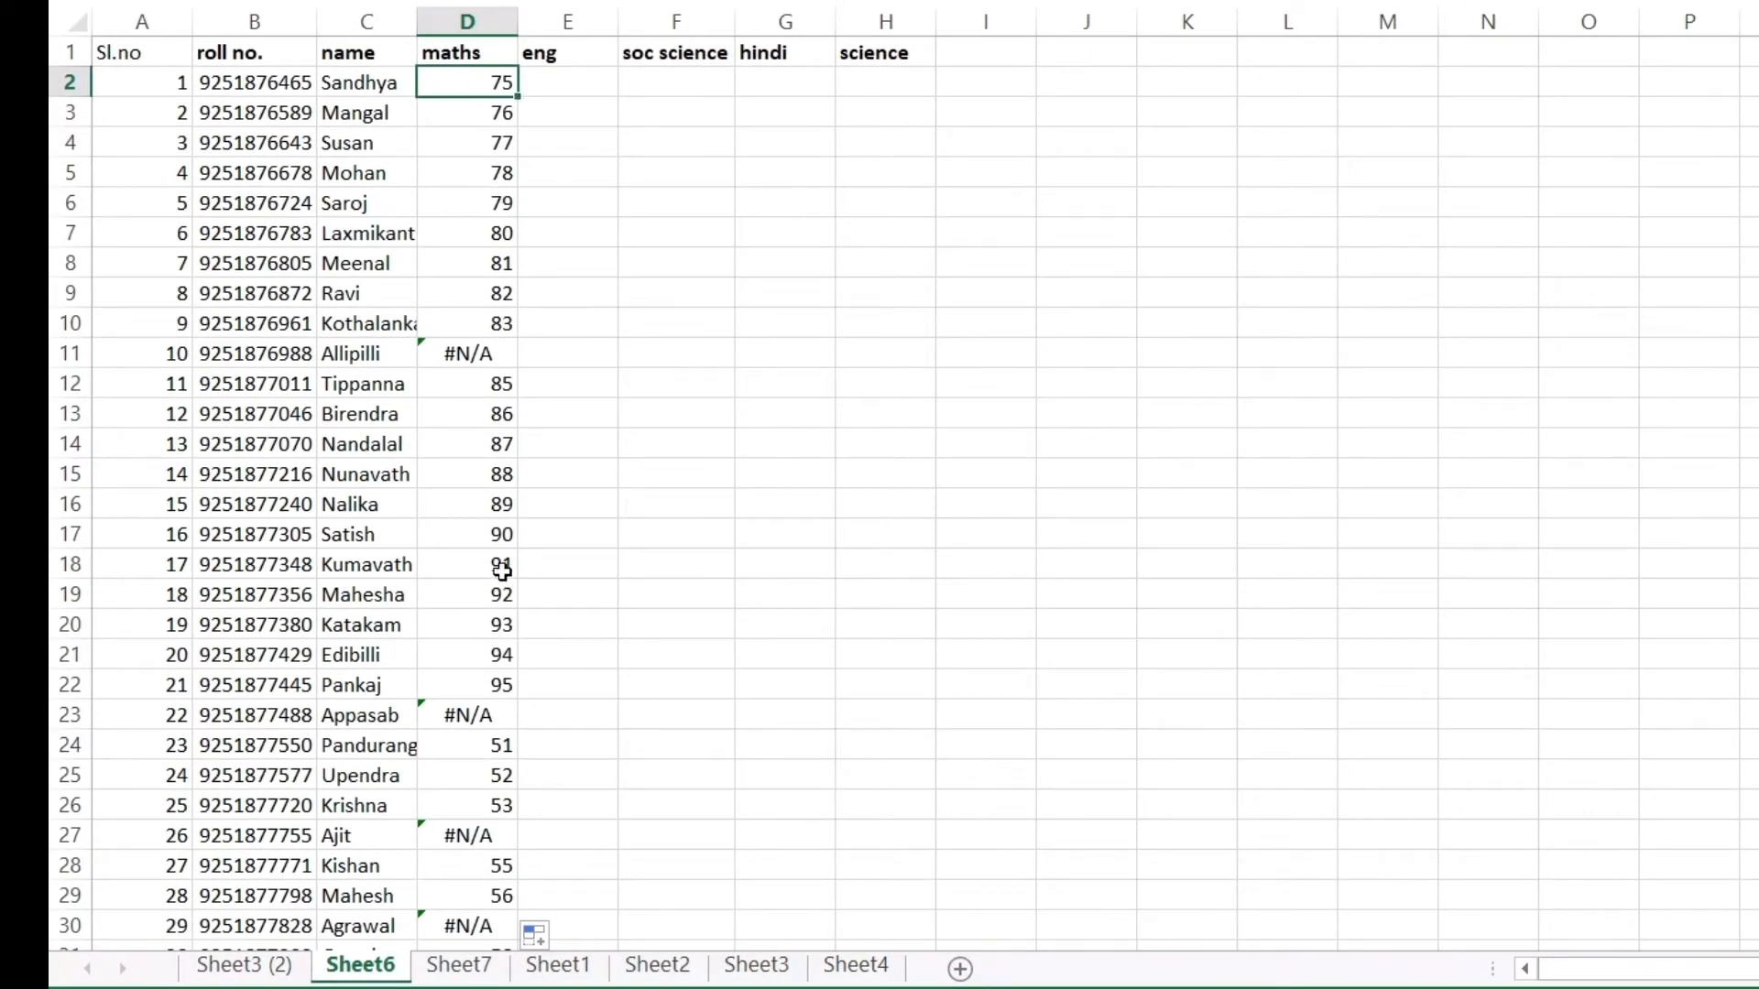
pyautogui.scroll(-3, 495, 569)
pyautogui.scroll(1, 494, 565)
pyautogui.scroll(-1, 493, 565)
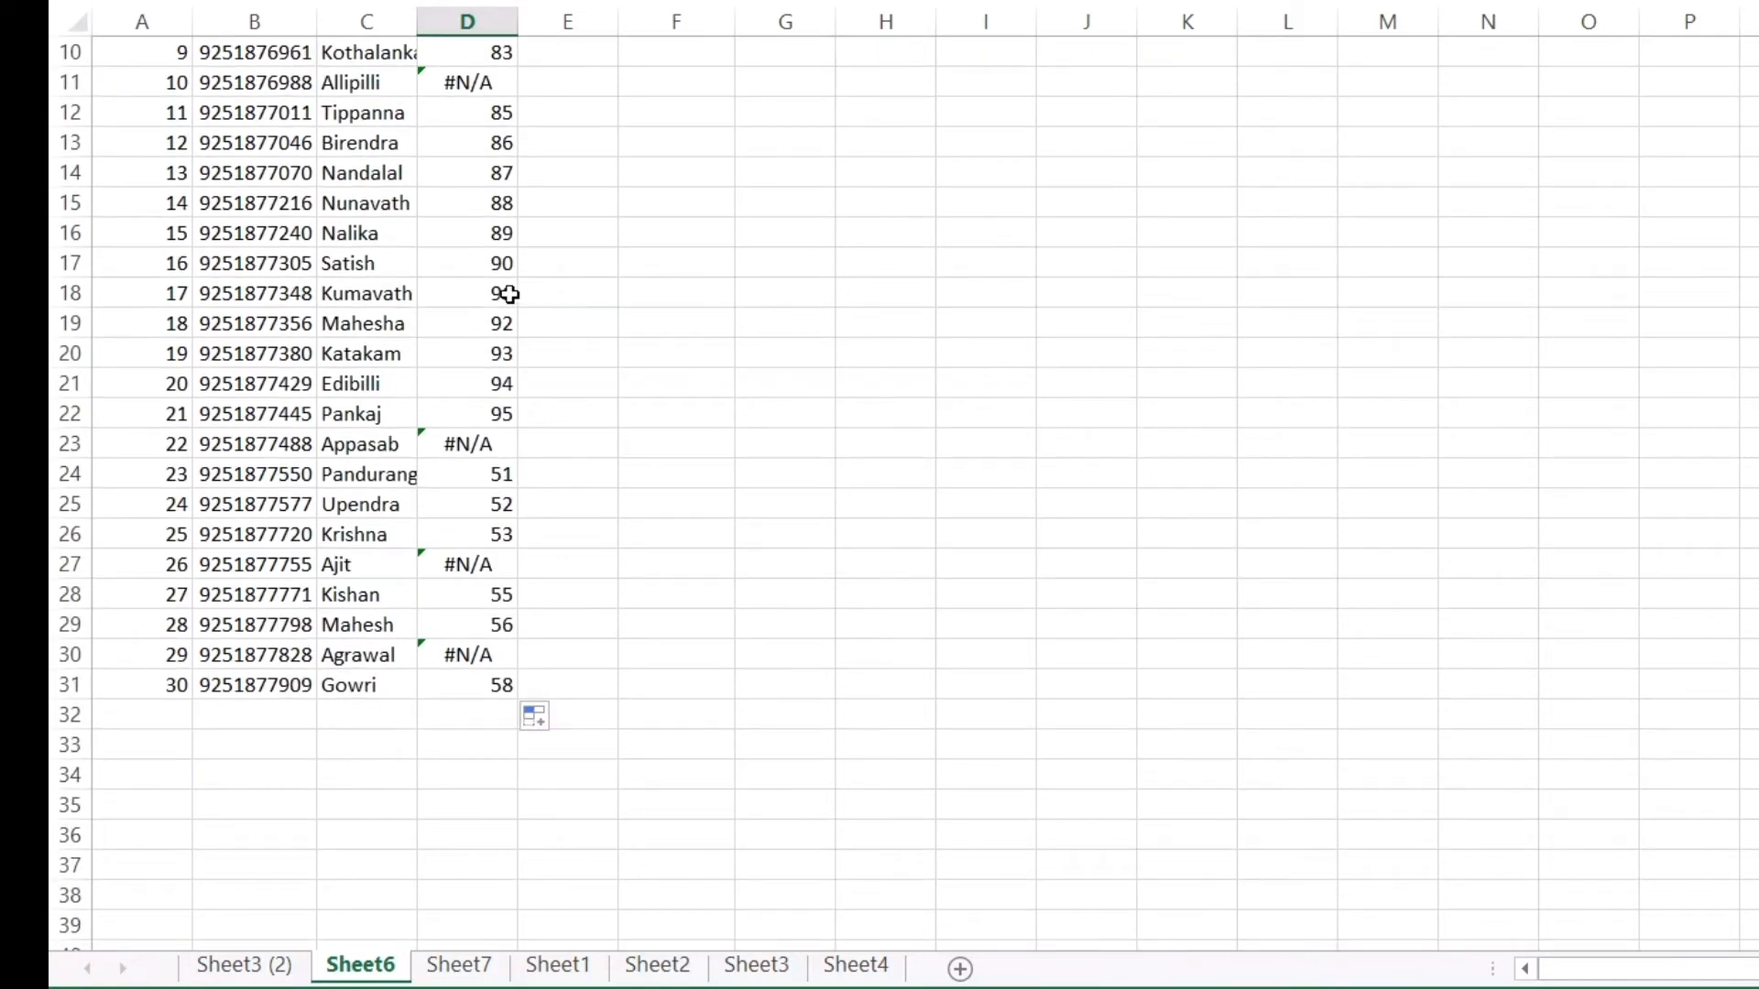
pyautogui.scroll(-1, 499, 304)
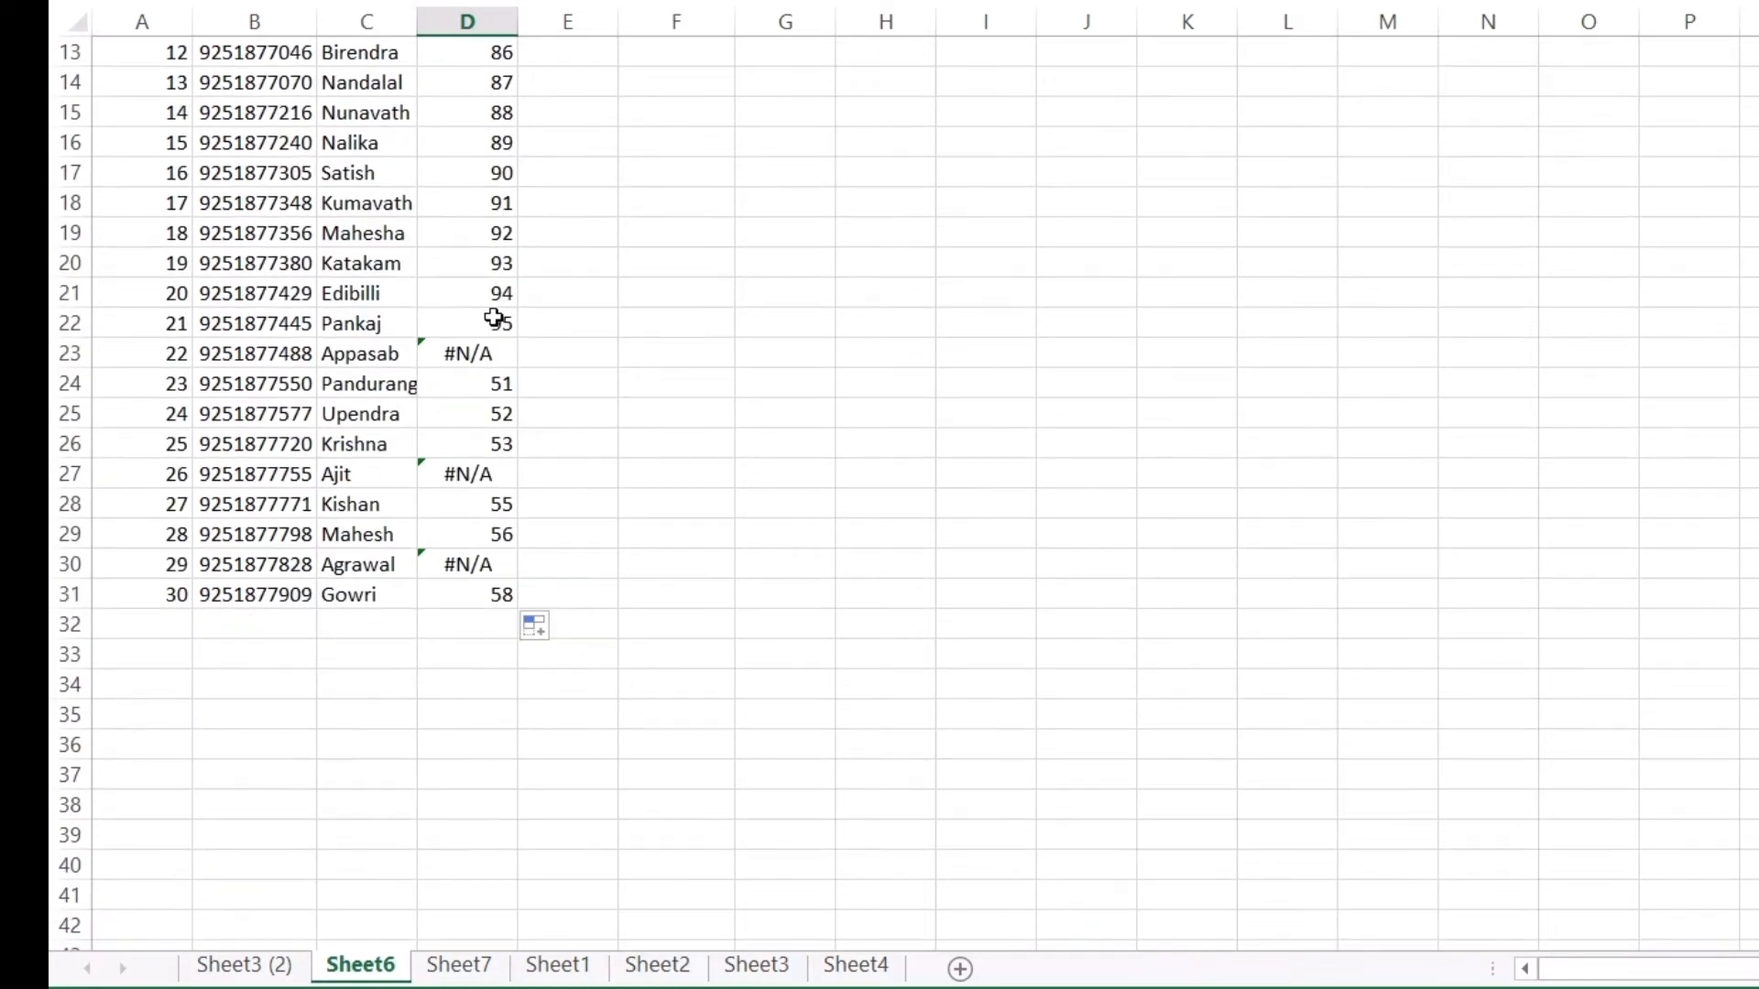
pyautogui.scroll(4, 483, 325)
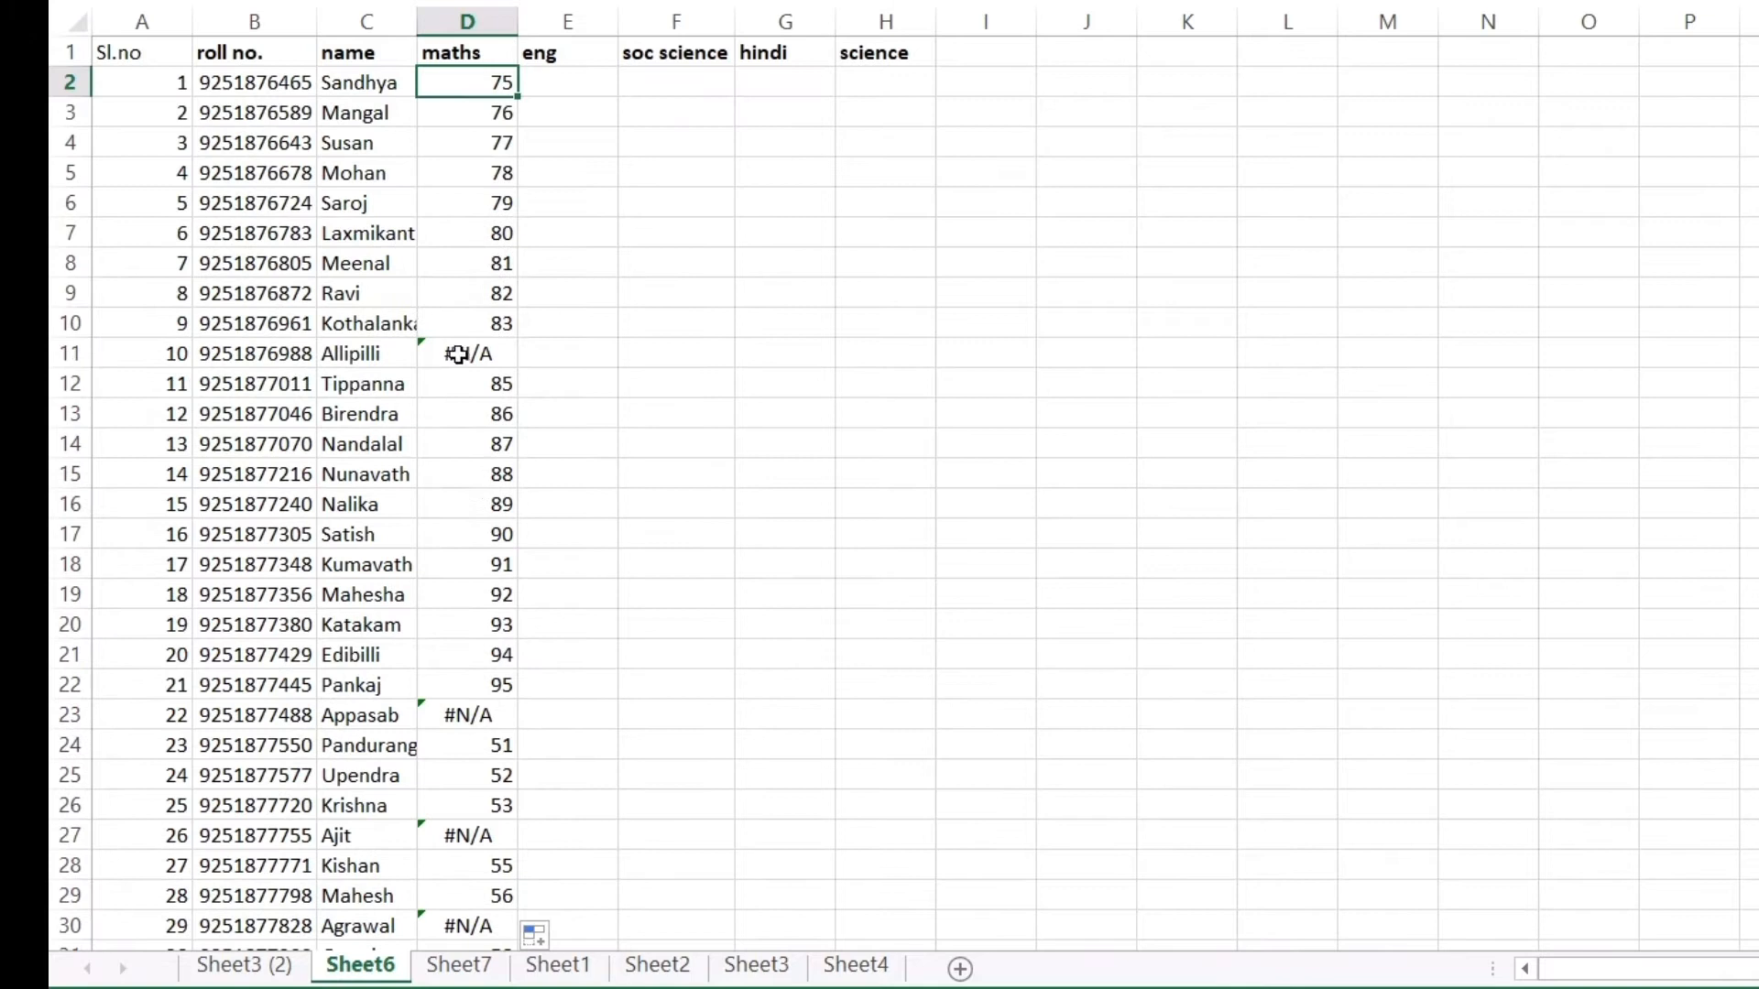
pyautogui.scroll(-3, 467, 548)
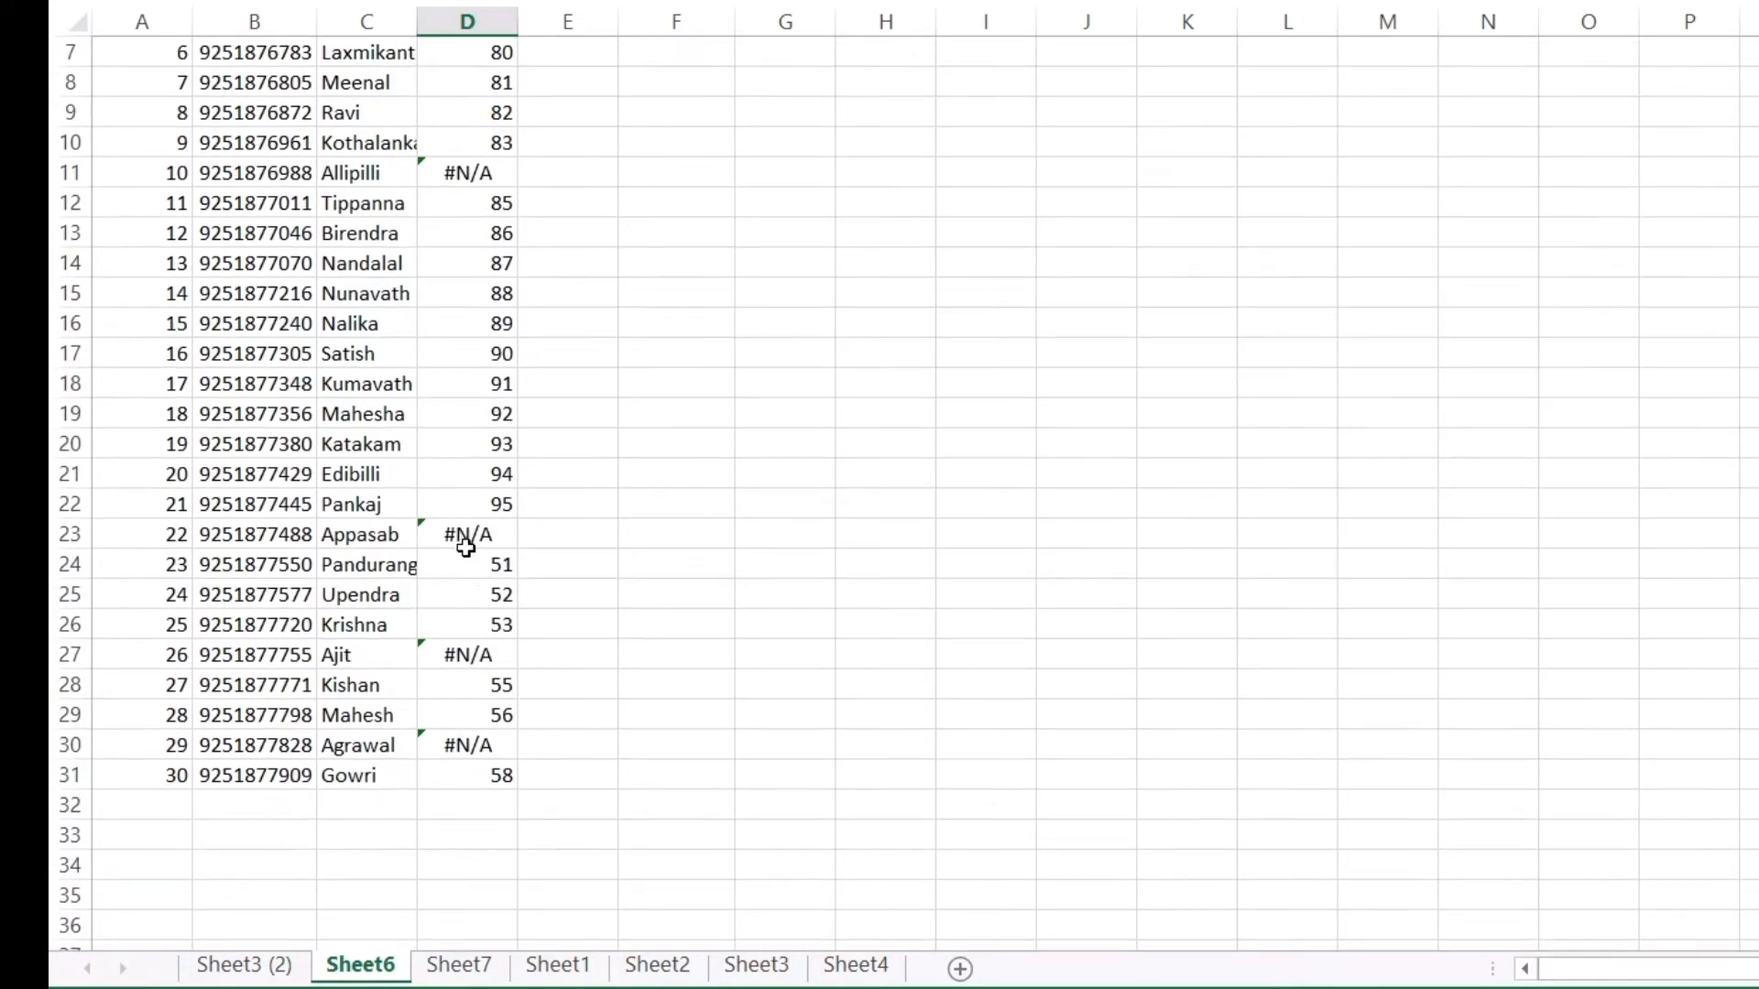
pyautogui.scroll(1, 466, 547)
pyautogui.scroll(3, 467, 548)
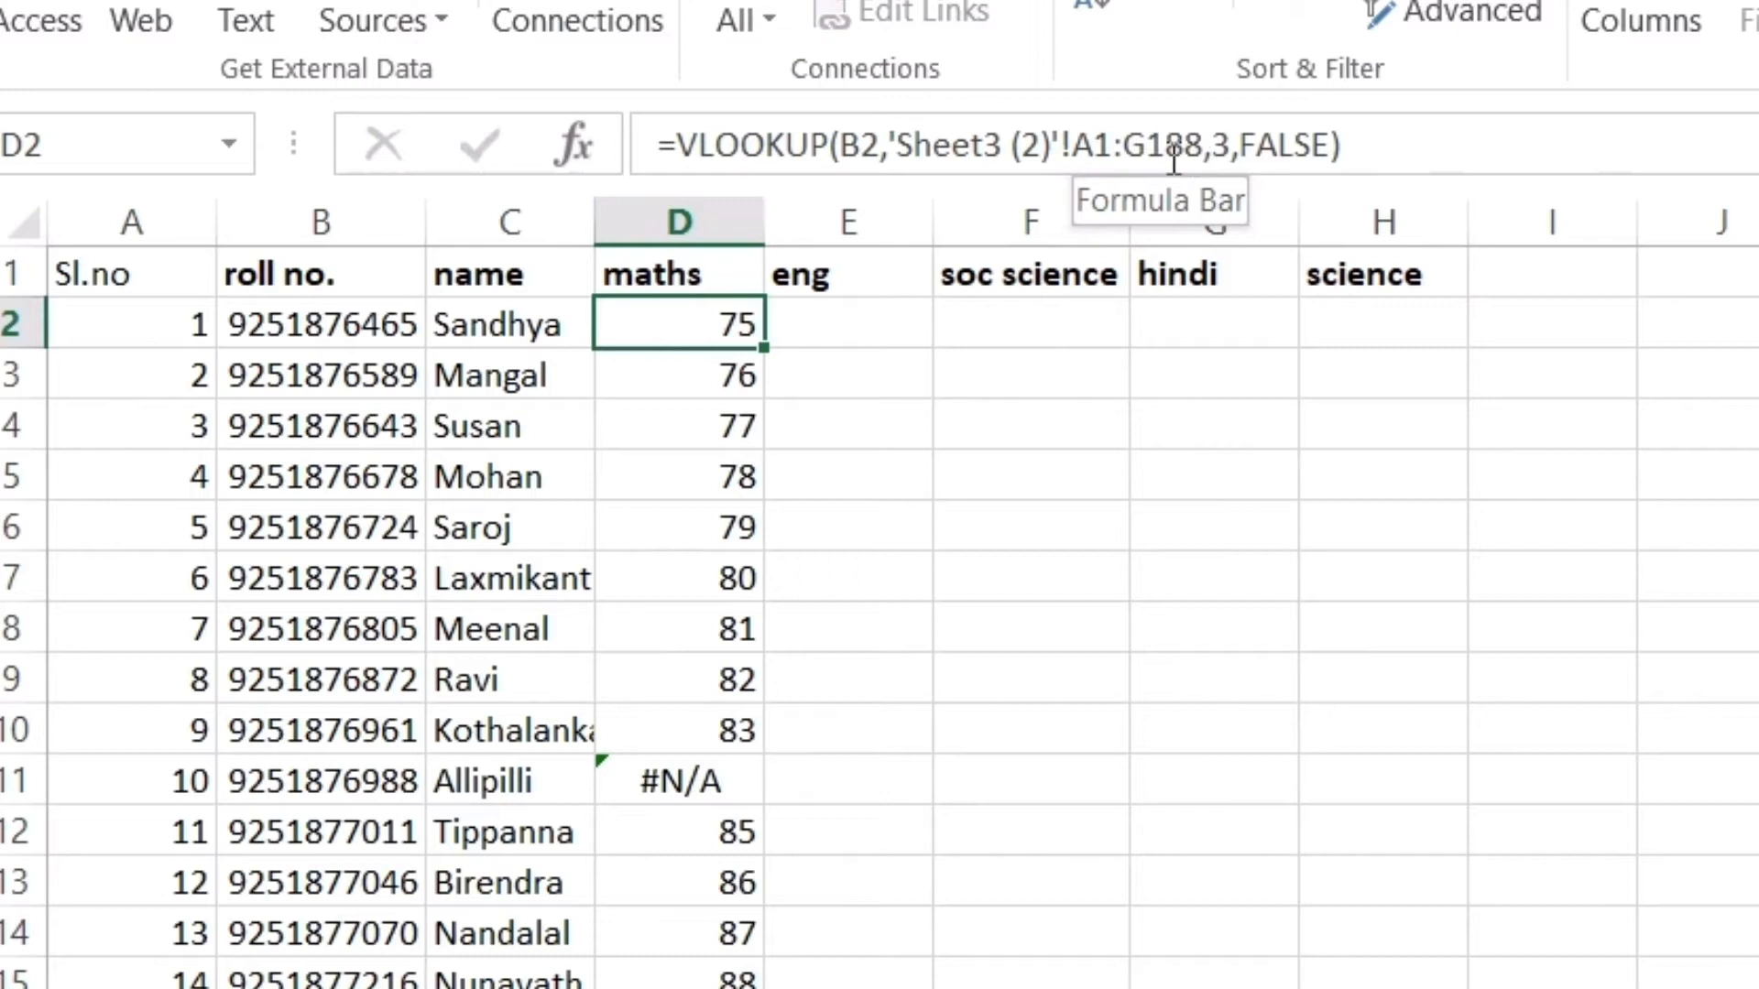
pyautogui.click(708, 381)
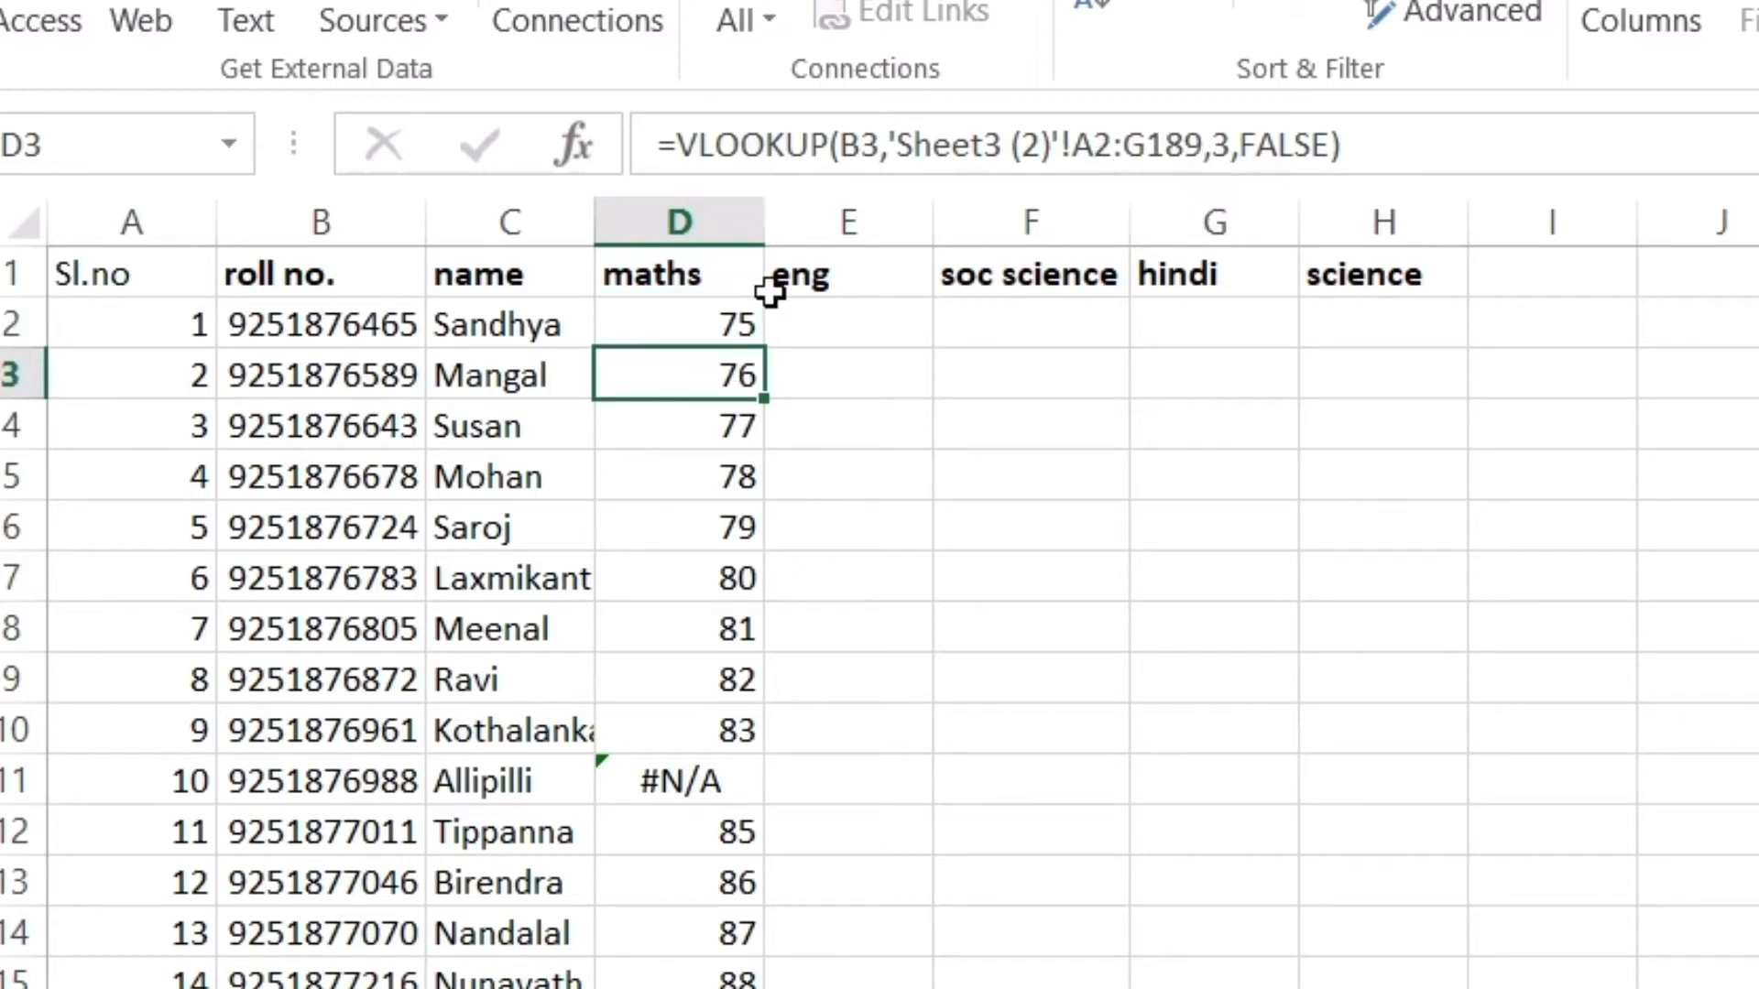
pyautogui.click(719, 332)
pyautogui.click(718, 376)
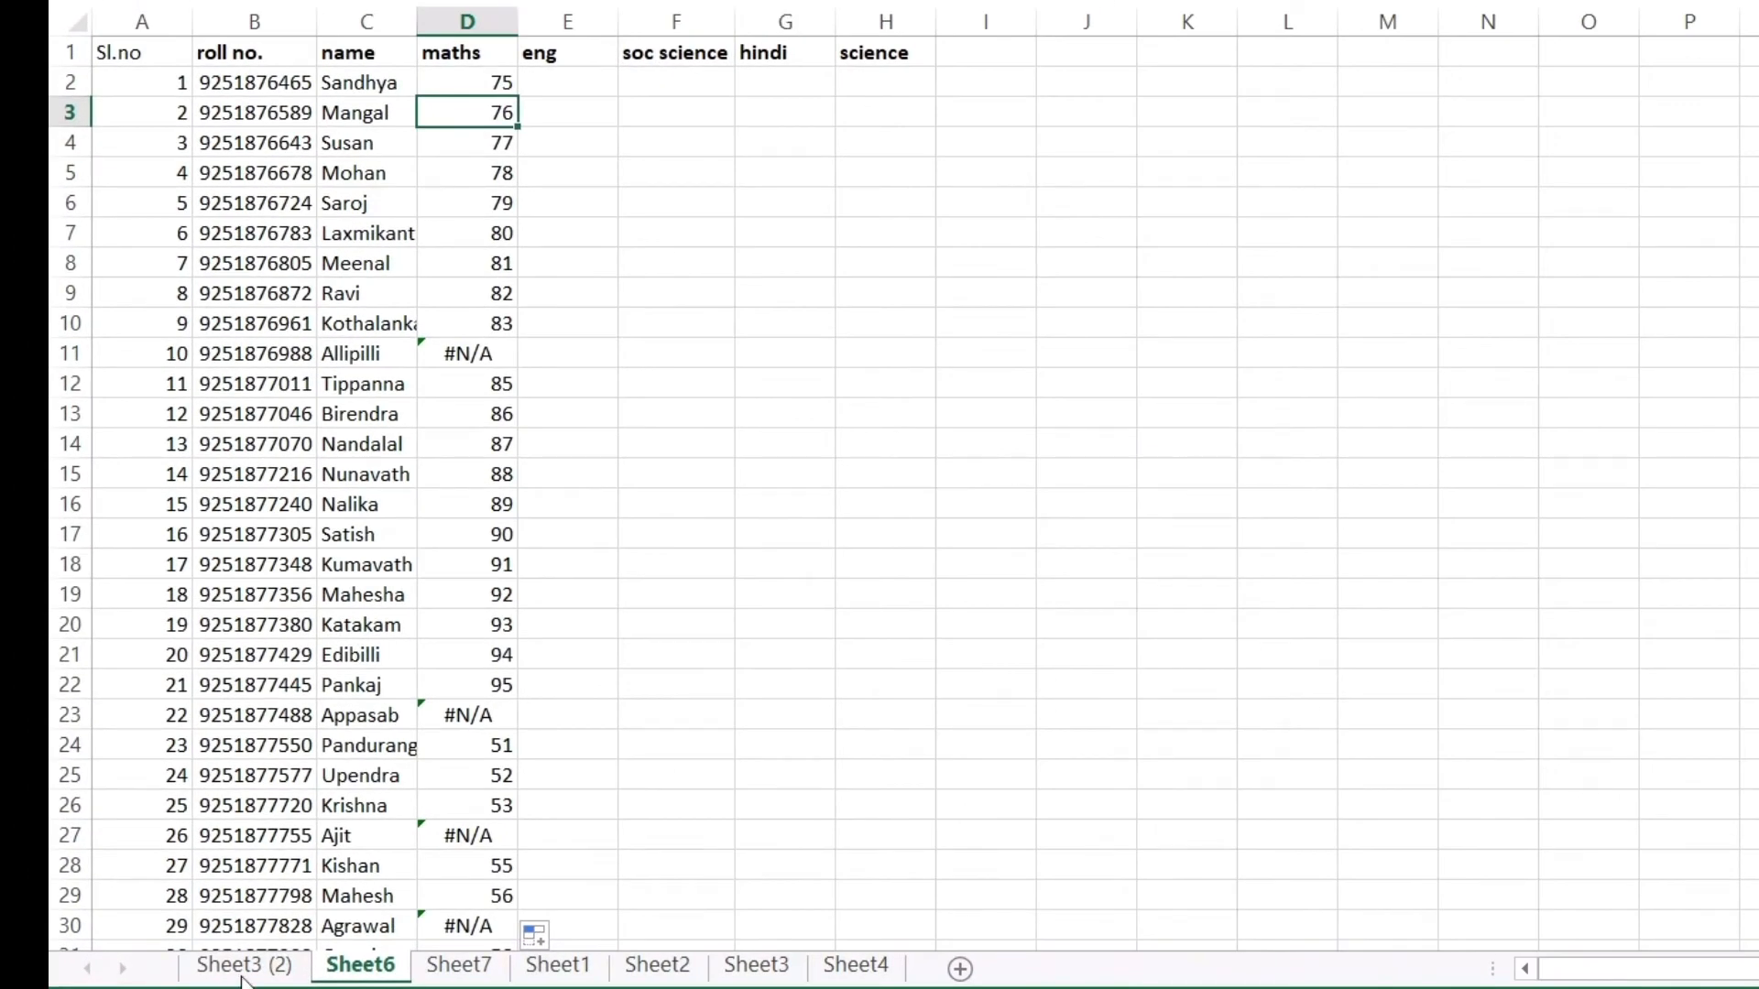
pyautogui.click(243, 973)
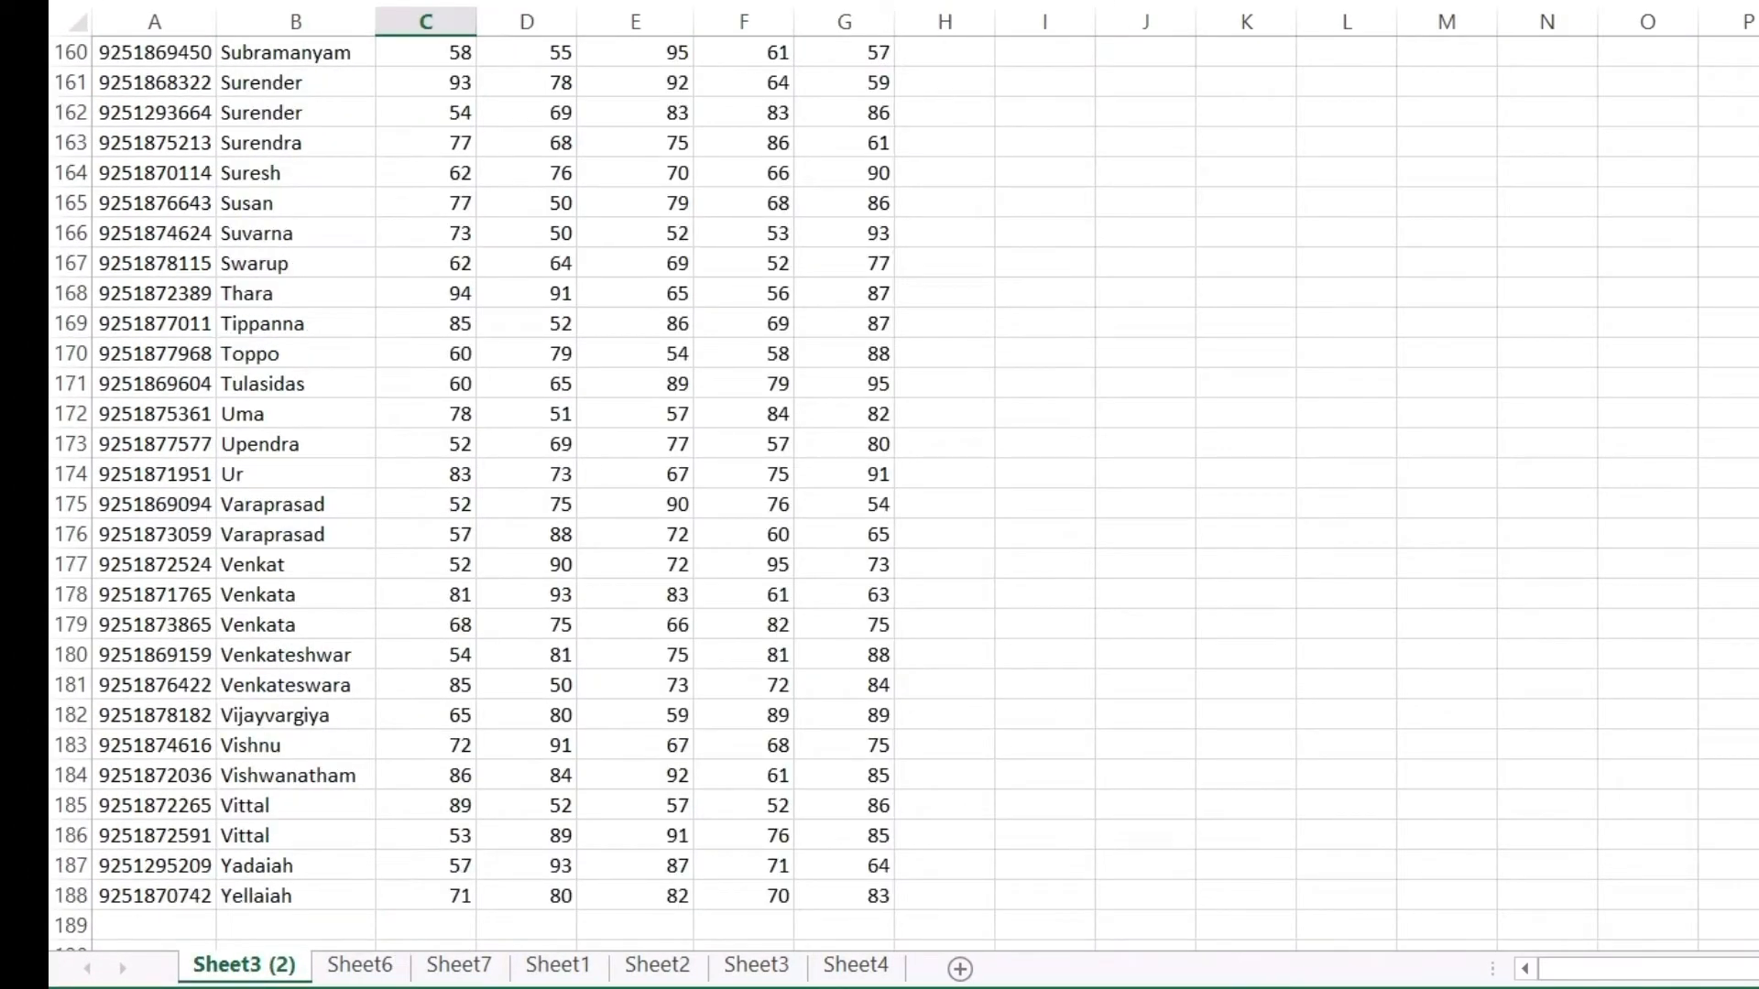
pyautogui.scroll(20, 579, 599)
pyautogui.scroll(-2, 579, 599)
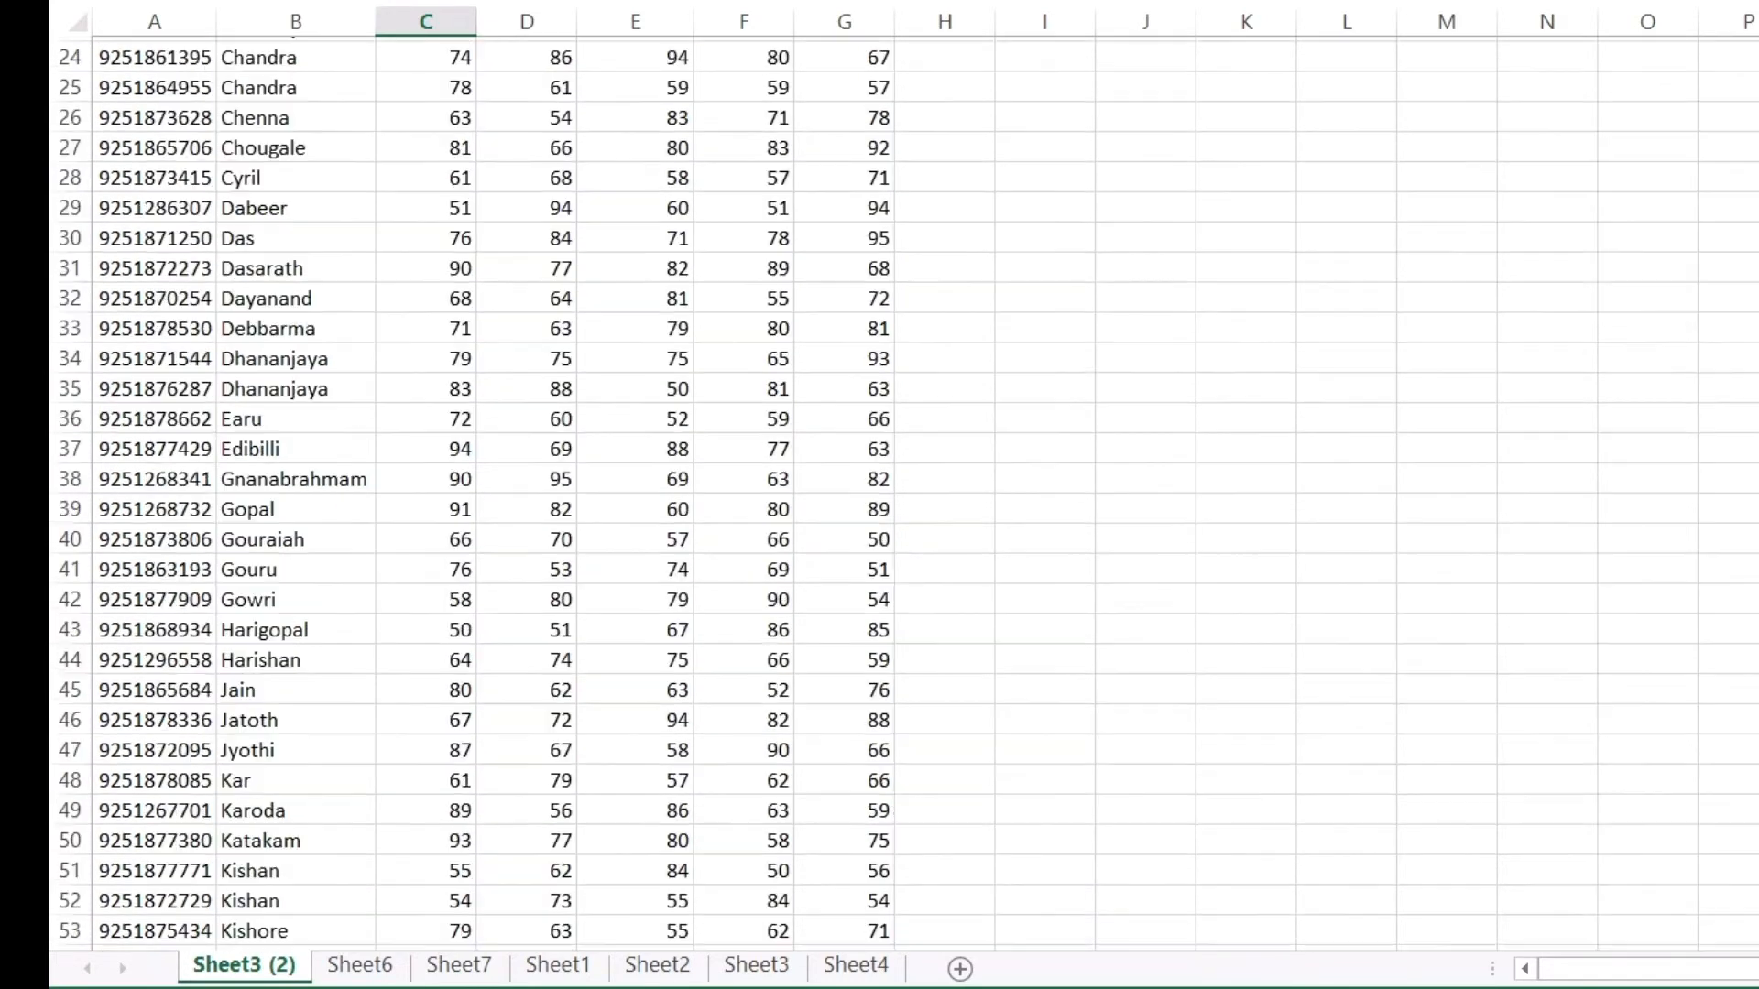
pyautogui.scroll(8, 579, 599)
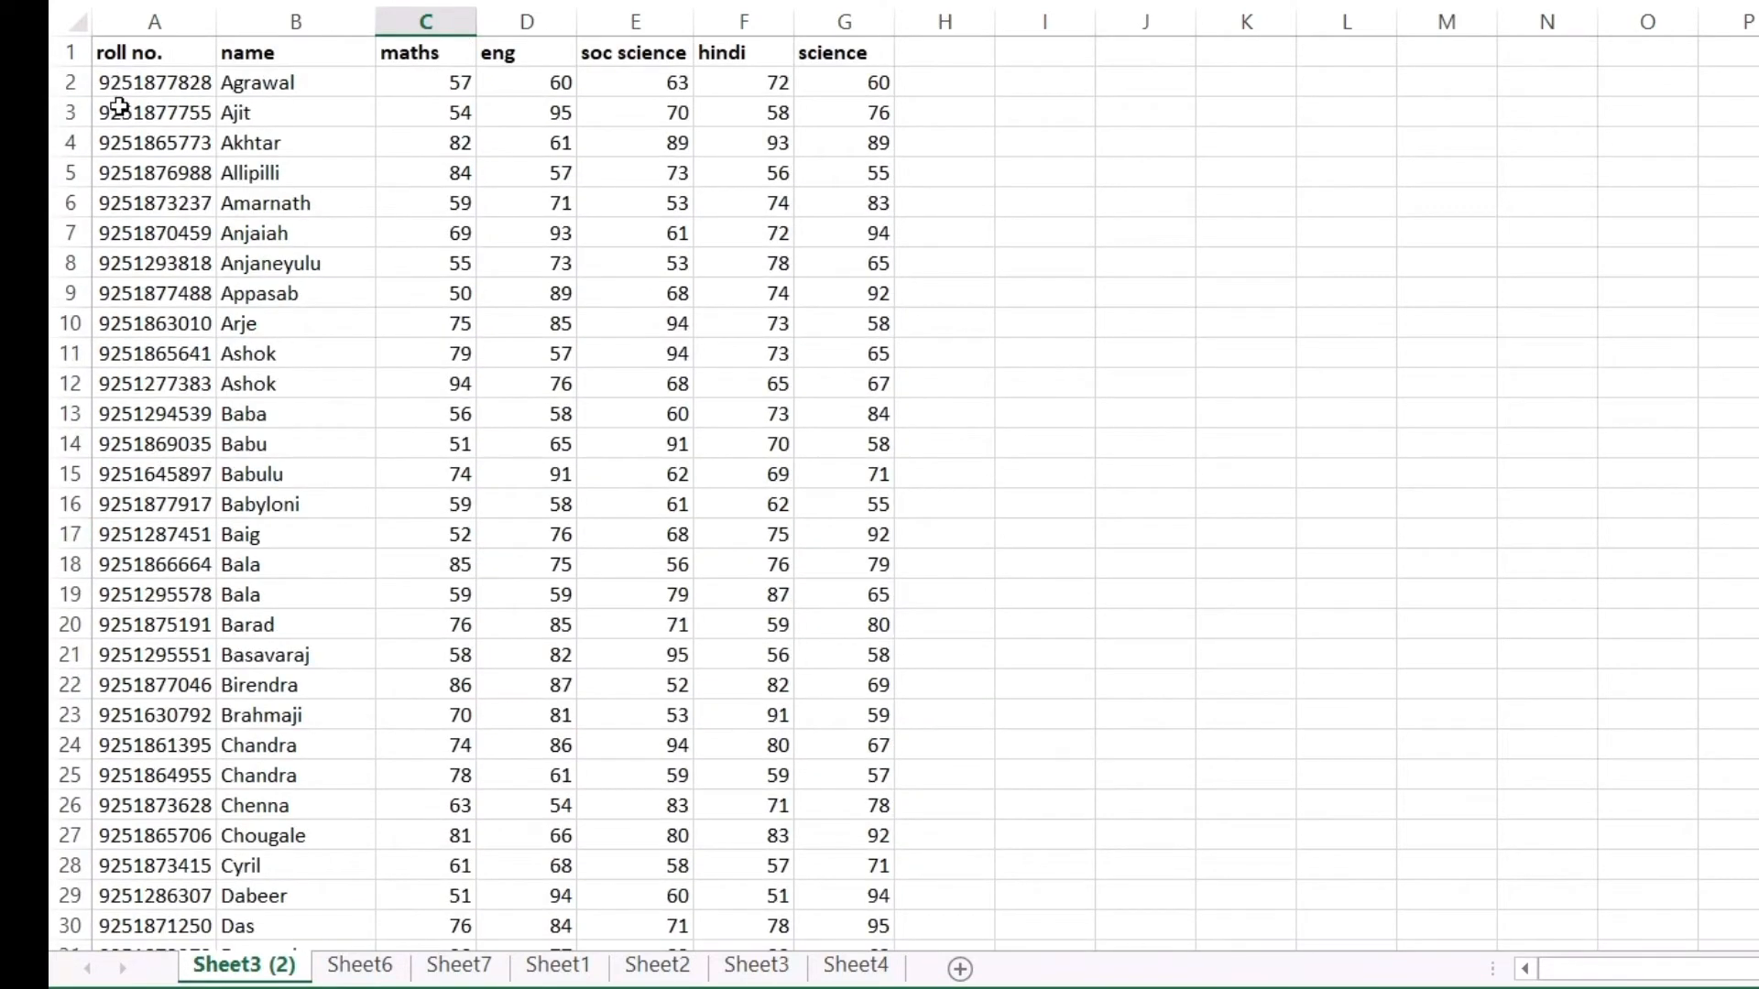
pyautogui.moveTo(112, 86); pyautogui.dragTo(526, 595)
pyautogui.moveTo(133, 120); pyautogui.dragTo(527, 565)
pyautogui.moveTo(142, 148); pyautogui.dragTo(527, 625)
pyautogui.moveTo(113, 179); pyautogui.dragTo(526, 655)
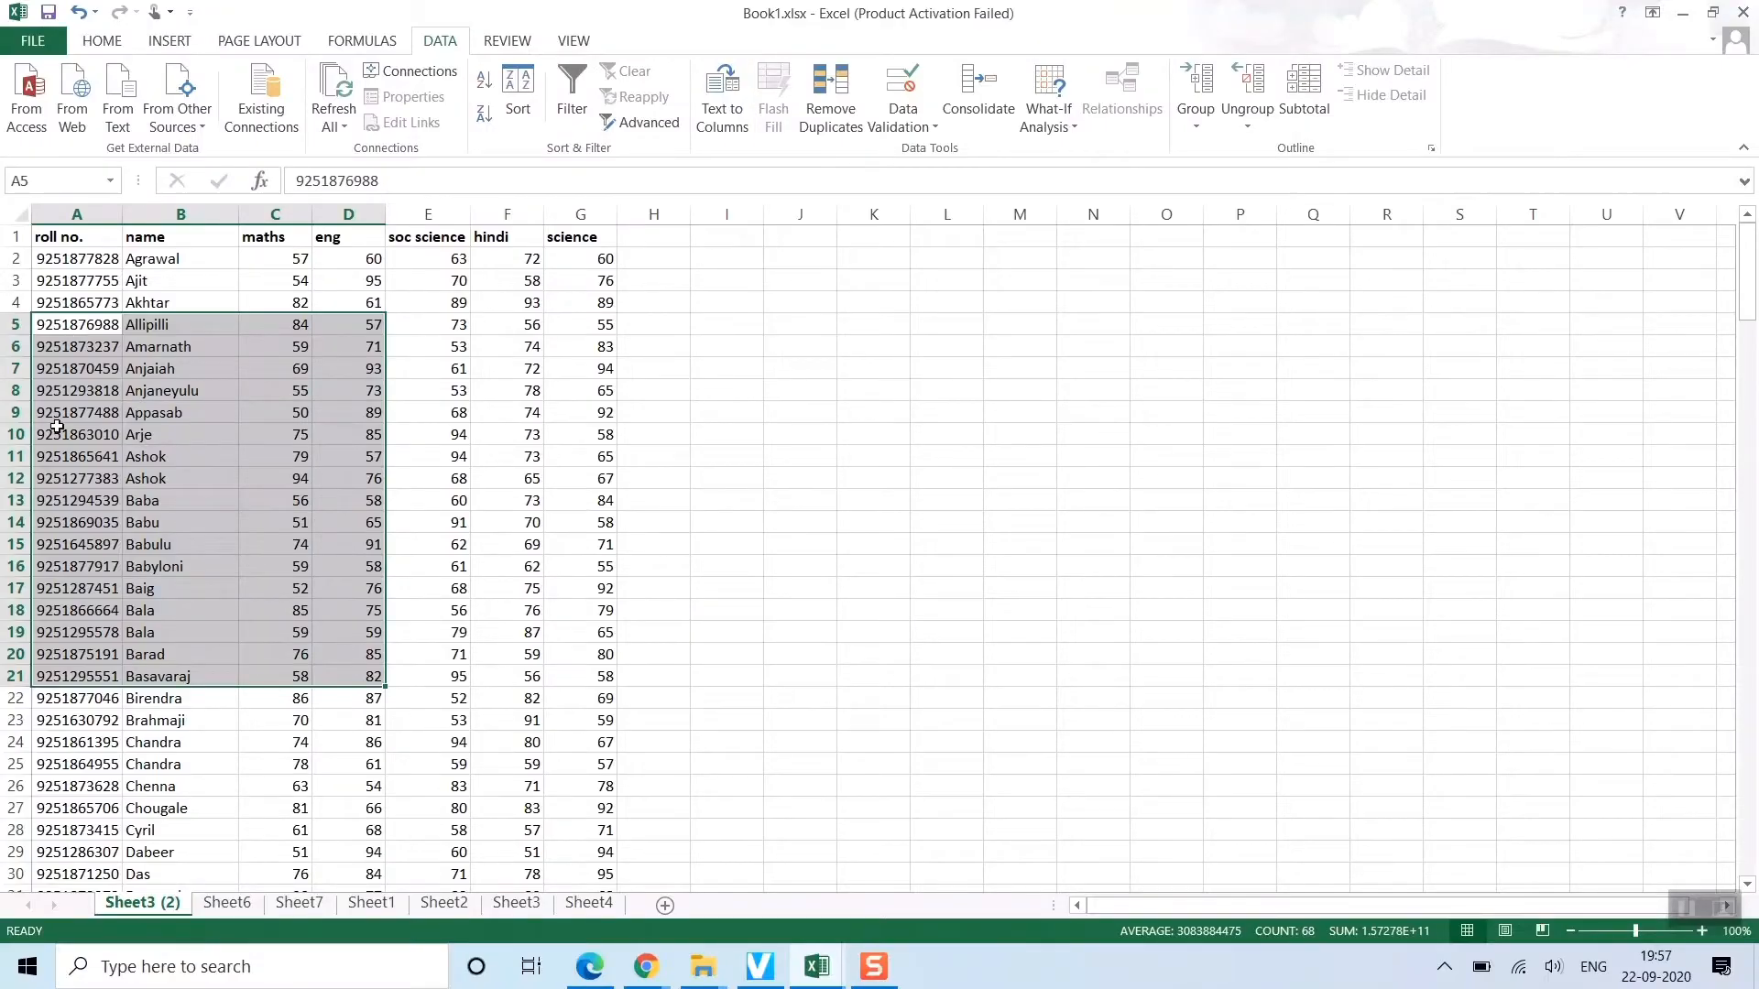
pyautogui.click(217, 905)
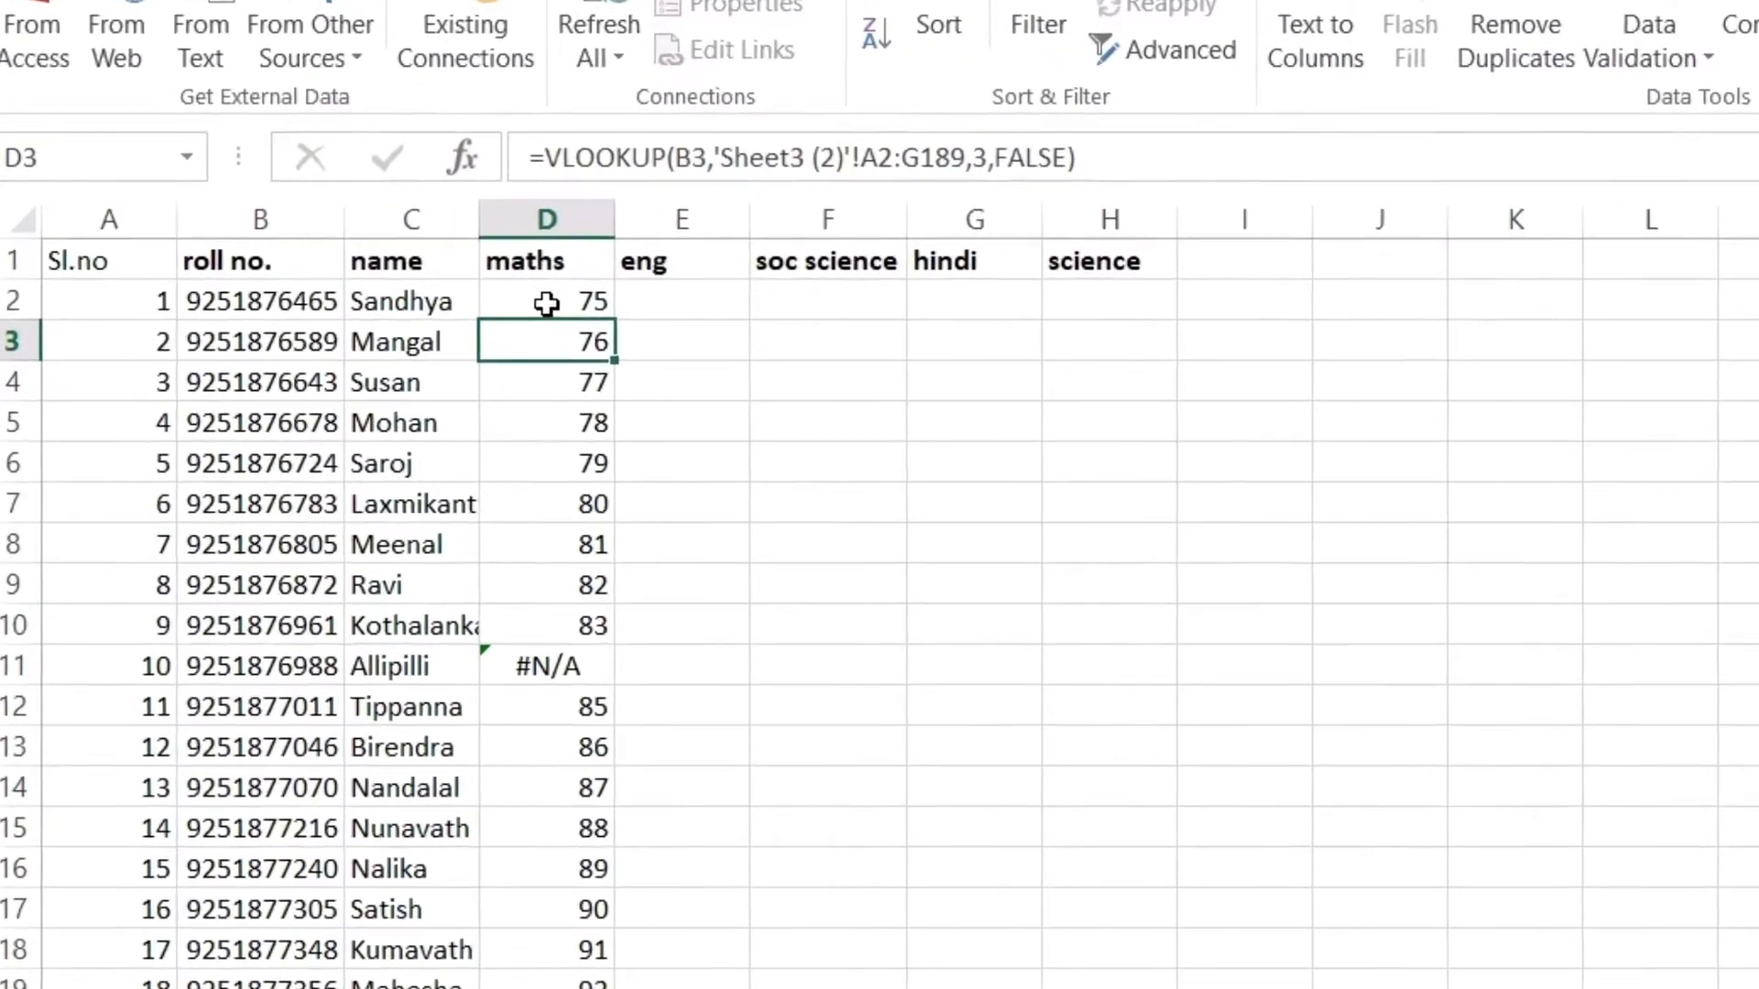
pyautogui.click(309, 261)
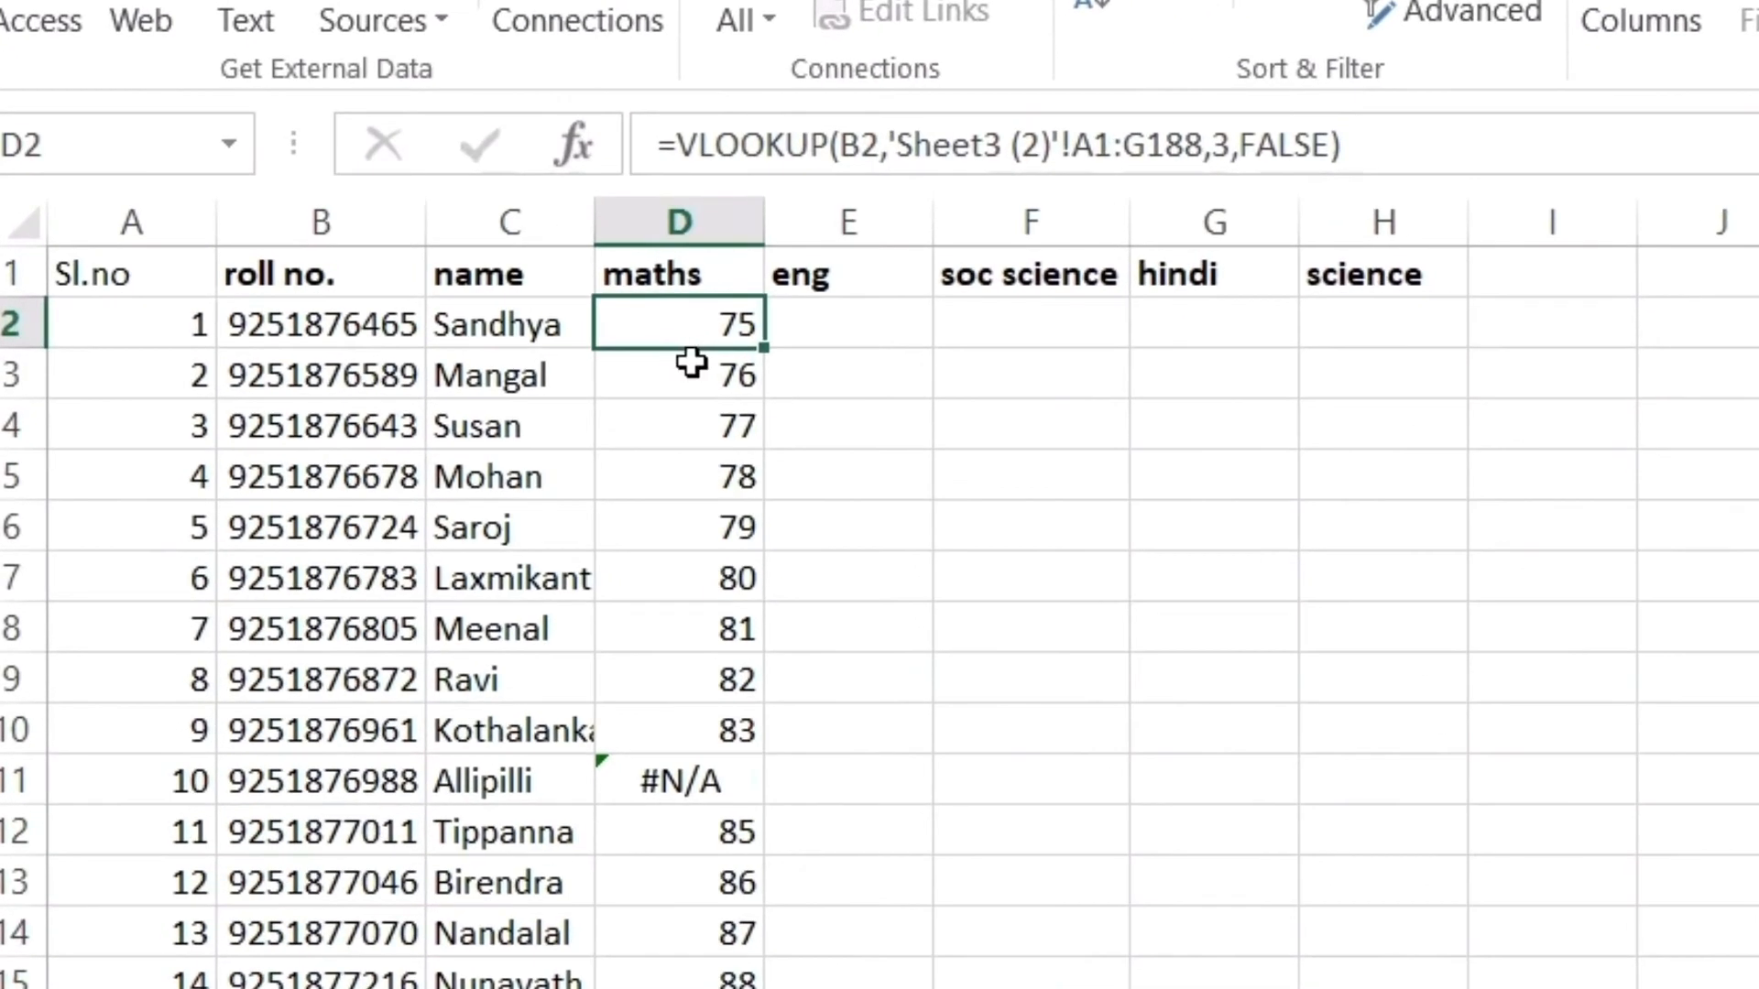
# Make D2's table array absolute as 'Sheet3 (2)'!$A$1:$G$188, keeping the result 75
pyautogui.click(1072, 145)
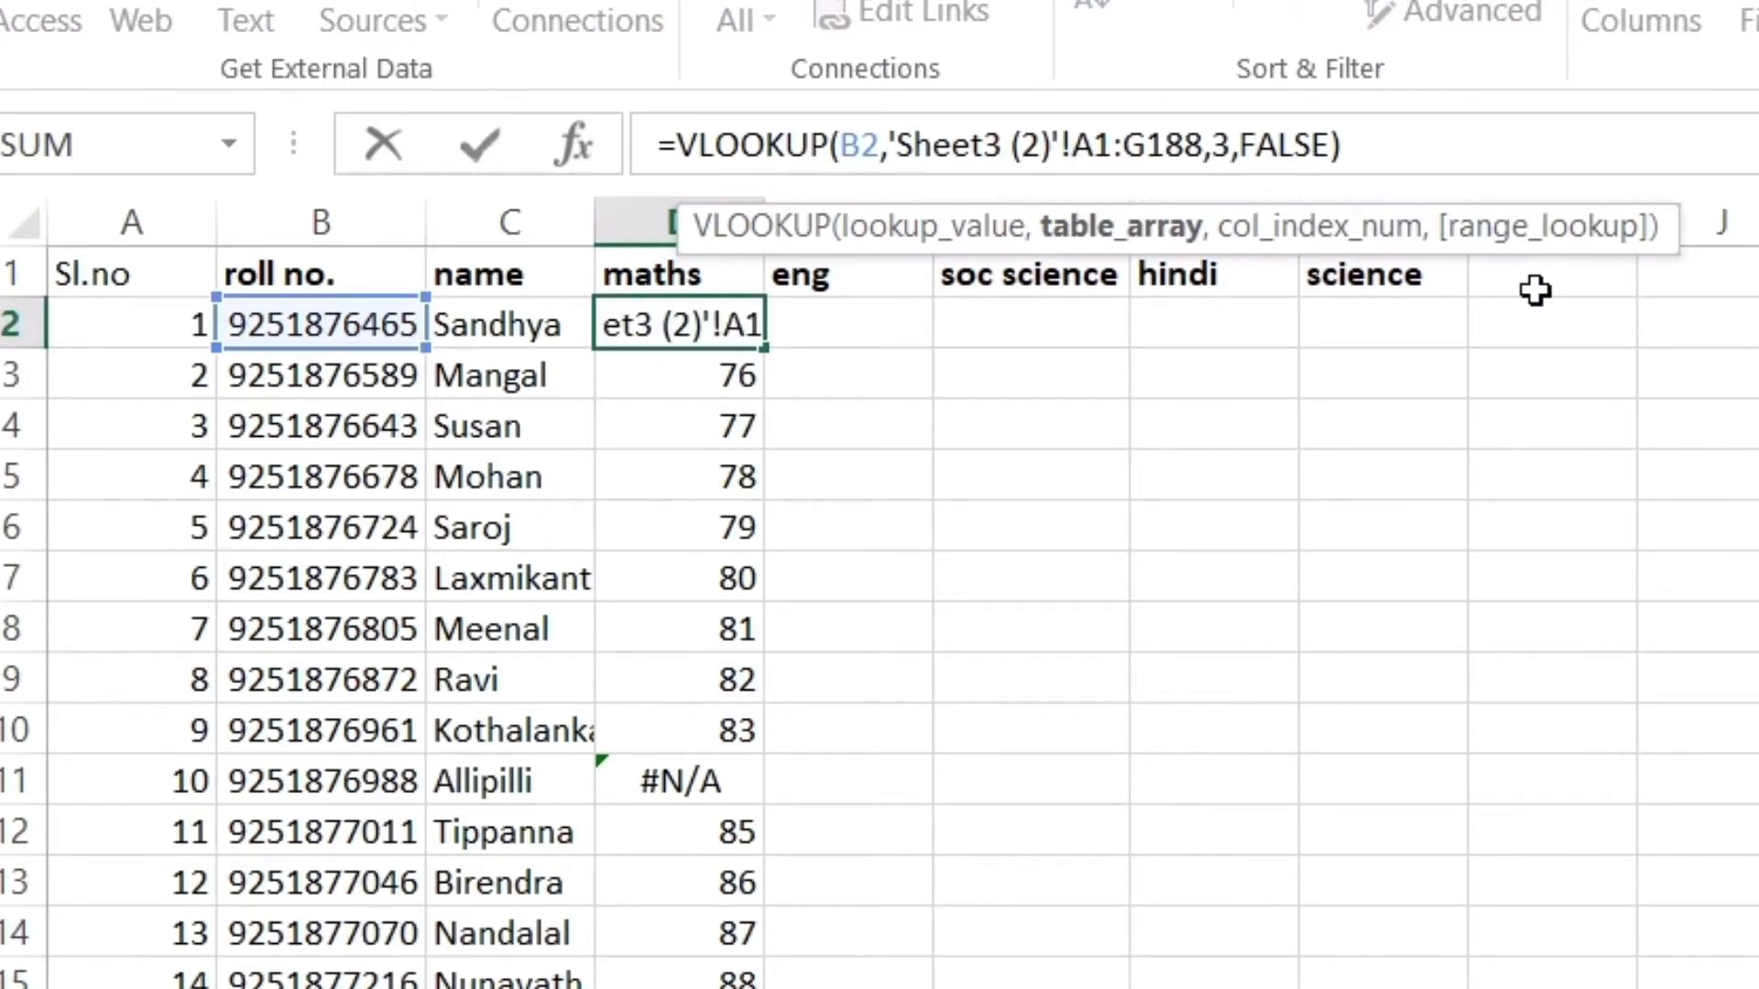
pyautogui.write('$')
pyautogui.press('Right')
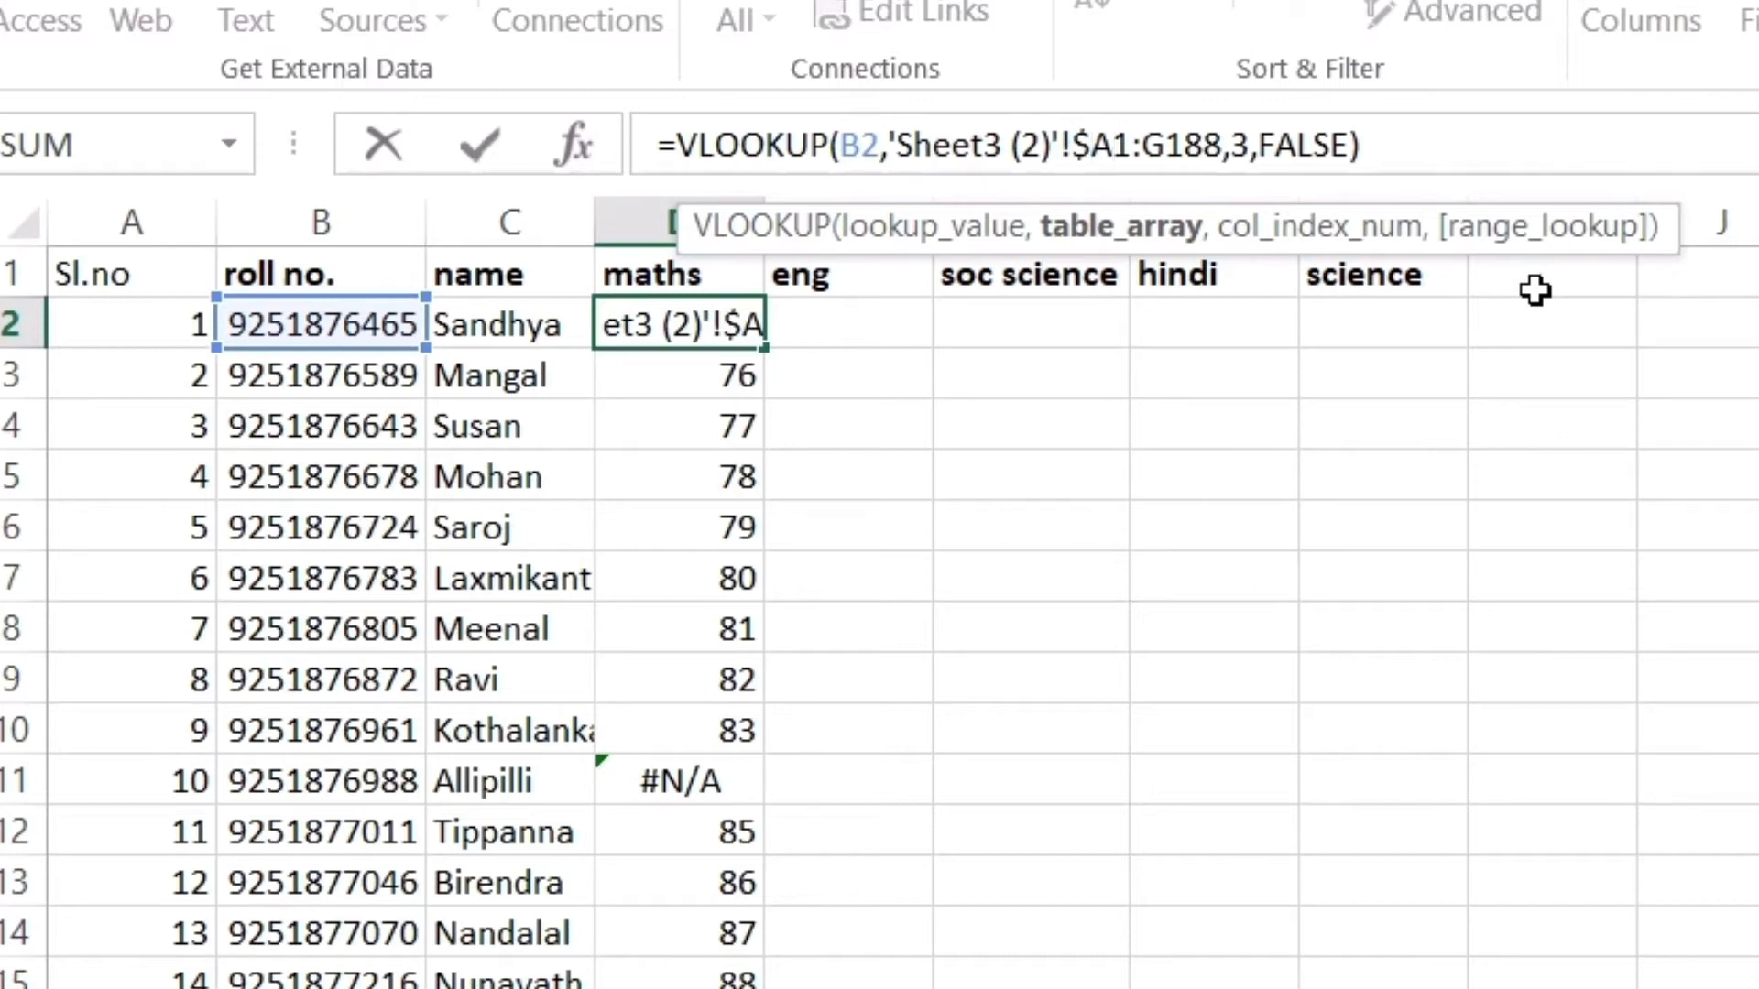
pyautogui.write('$')
pyautogui.press('Right')
pyautogui.press('Right')
pyautogui.press('Right')
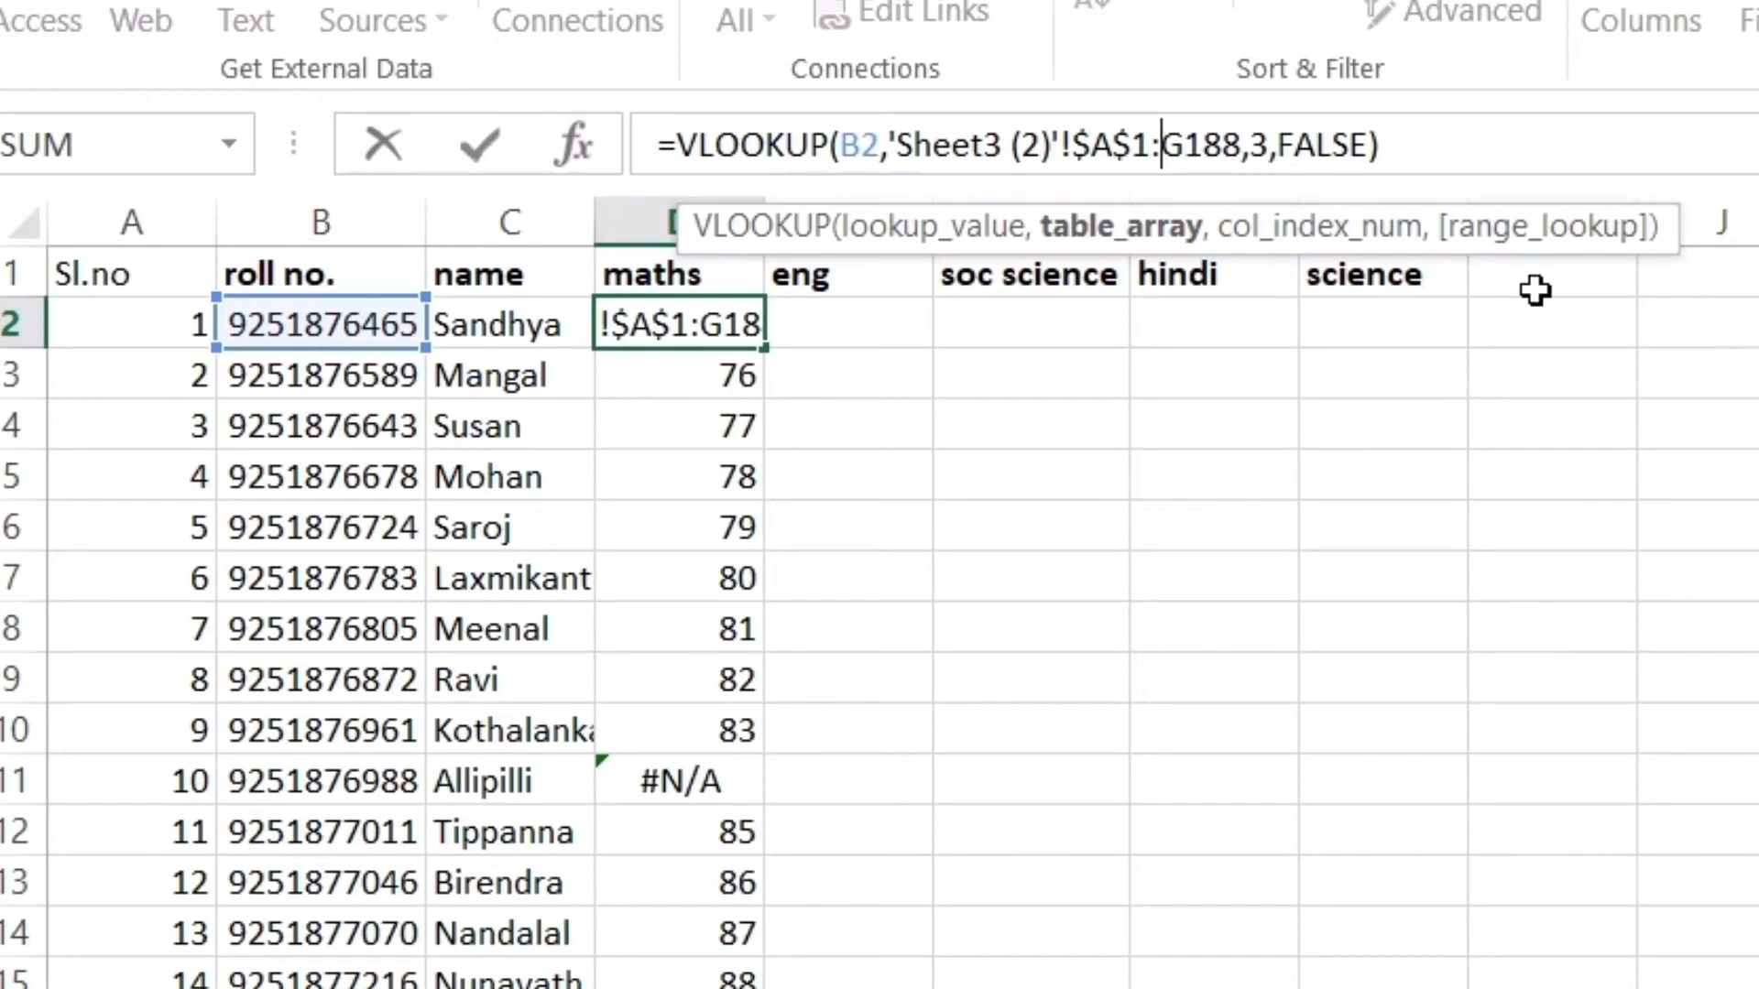
pyautogui.write('$')
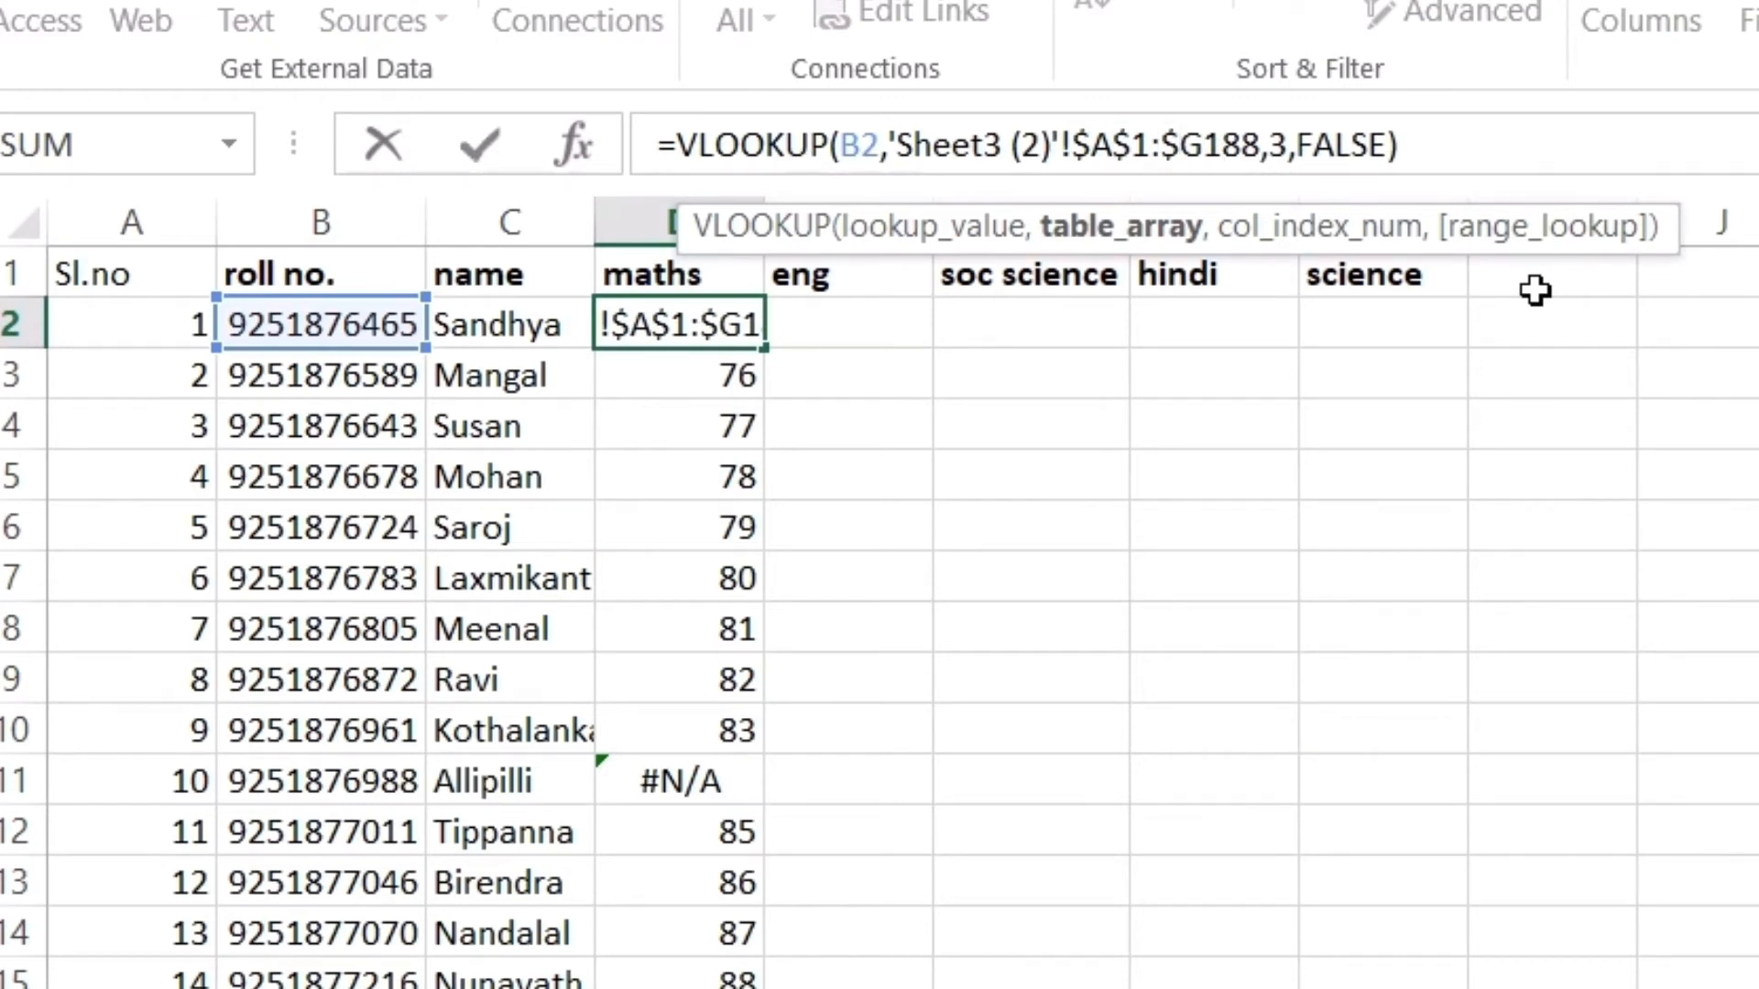
pyautogui.press('Left')
pyautogui.write('$')
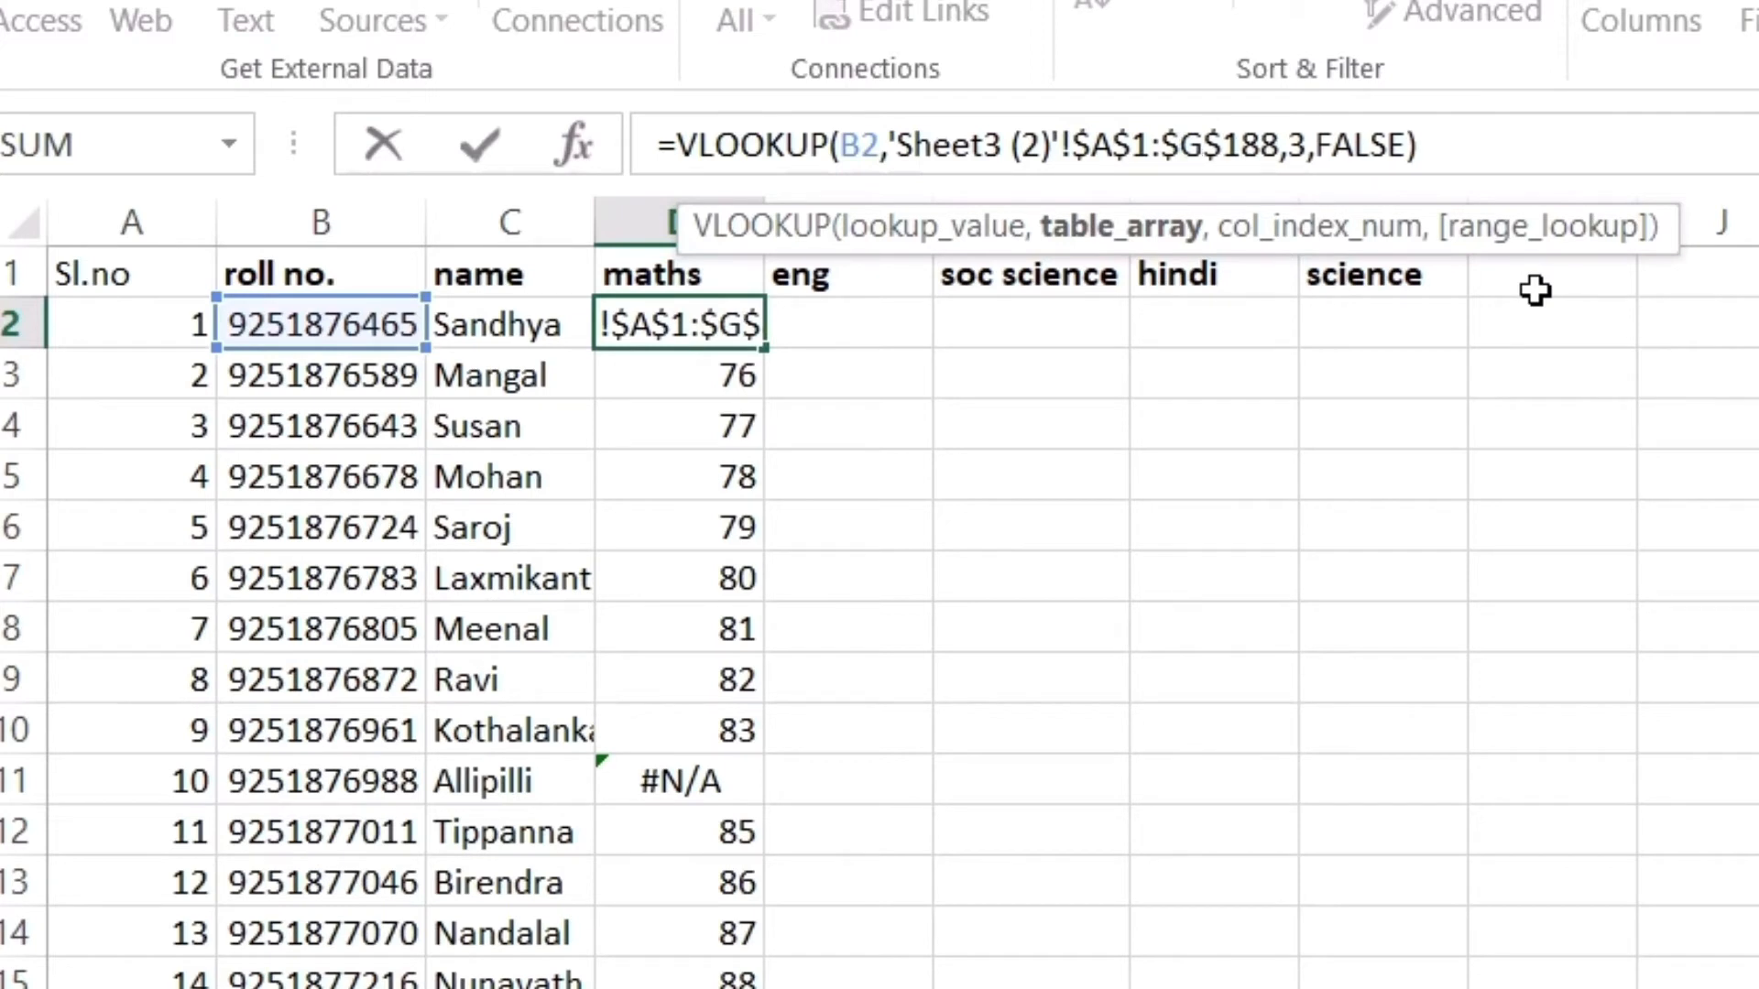
pyautogui.click(911, 513)
pyautogui.click(689, 323)
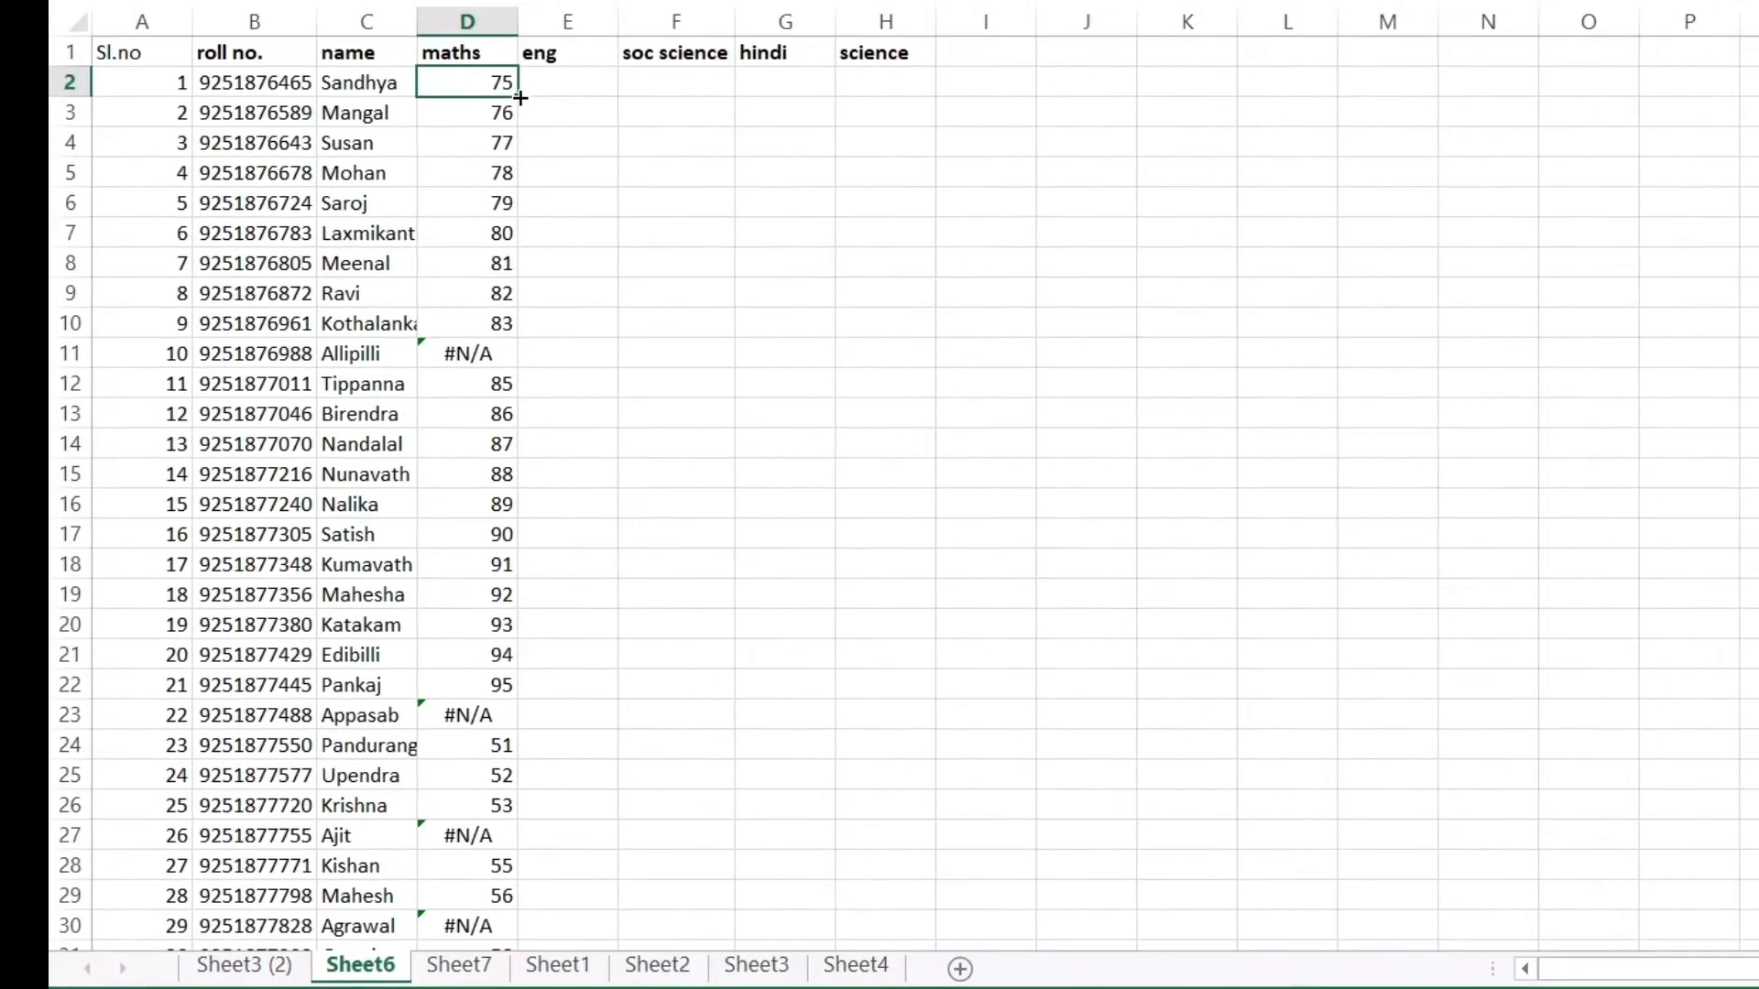
# Fill D2's formula down column D and inspect the copies in D4, D5, D9, D10 and D12
pyautogui.doubleClick(408, 204)
pyautogui.scroll(-3, 471, 407)
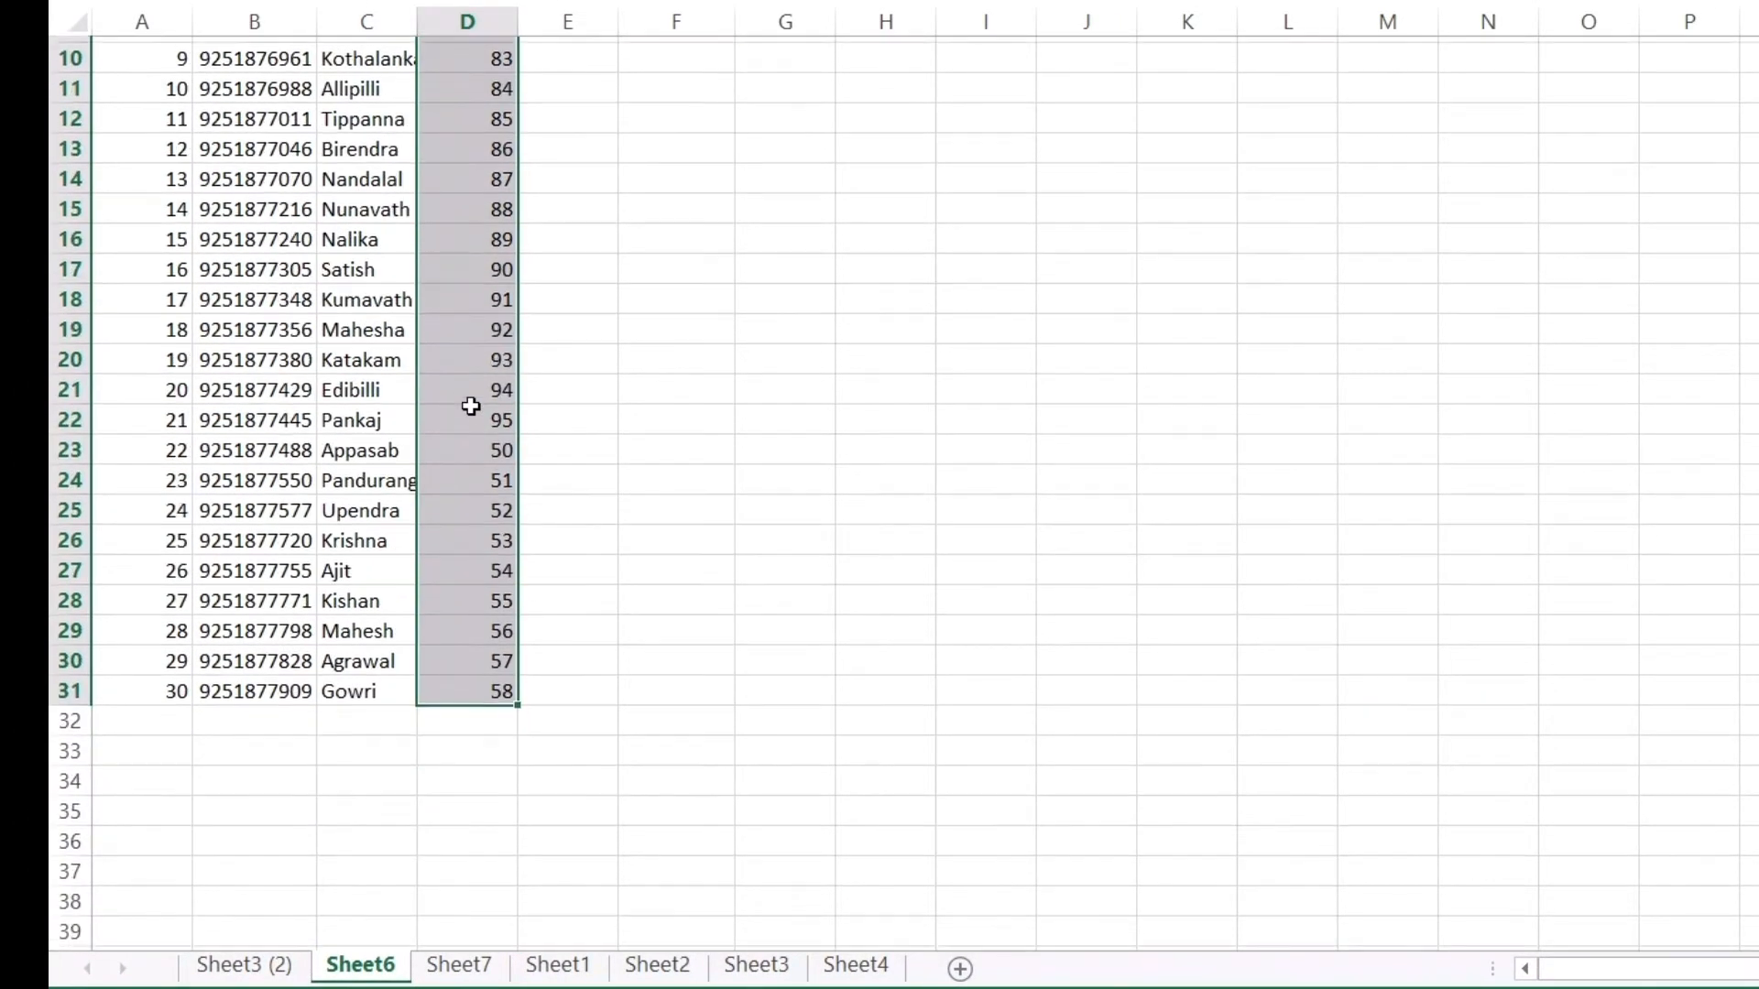
pyautogui.scroll(3, 498, 560)
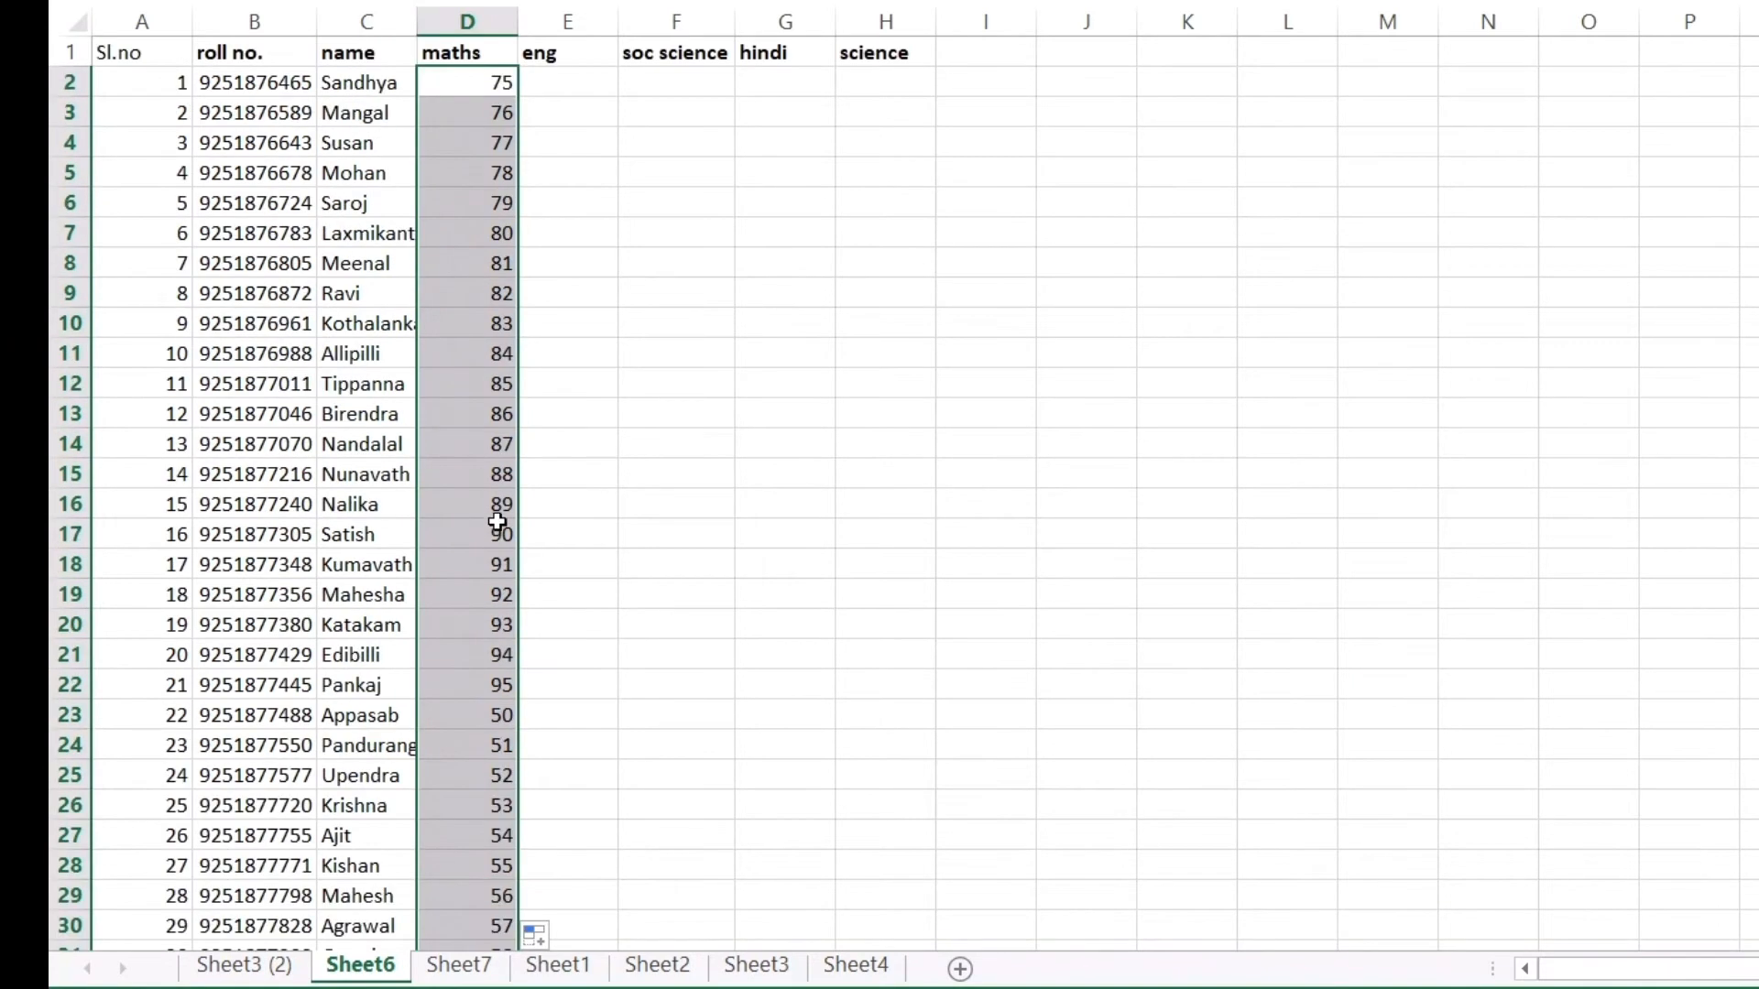
pyautogui.click(504, 154)
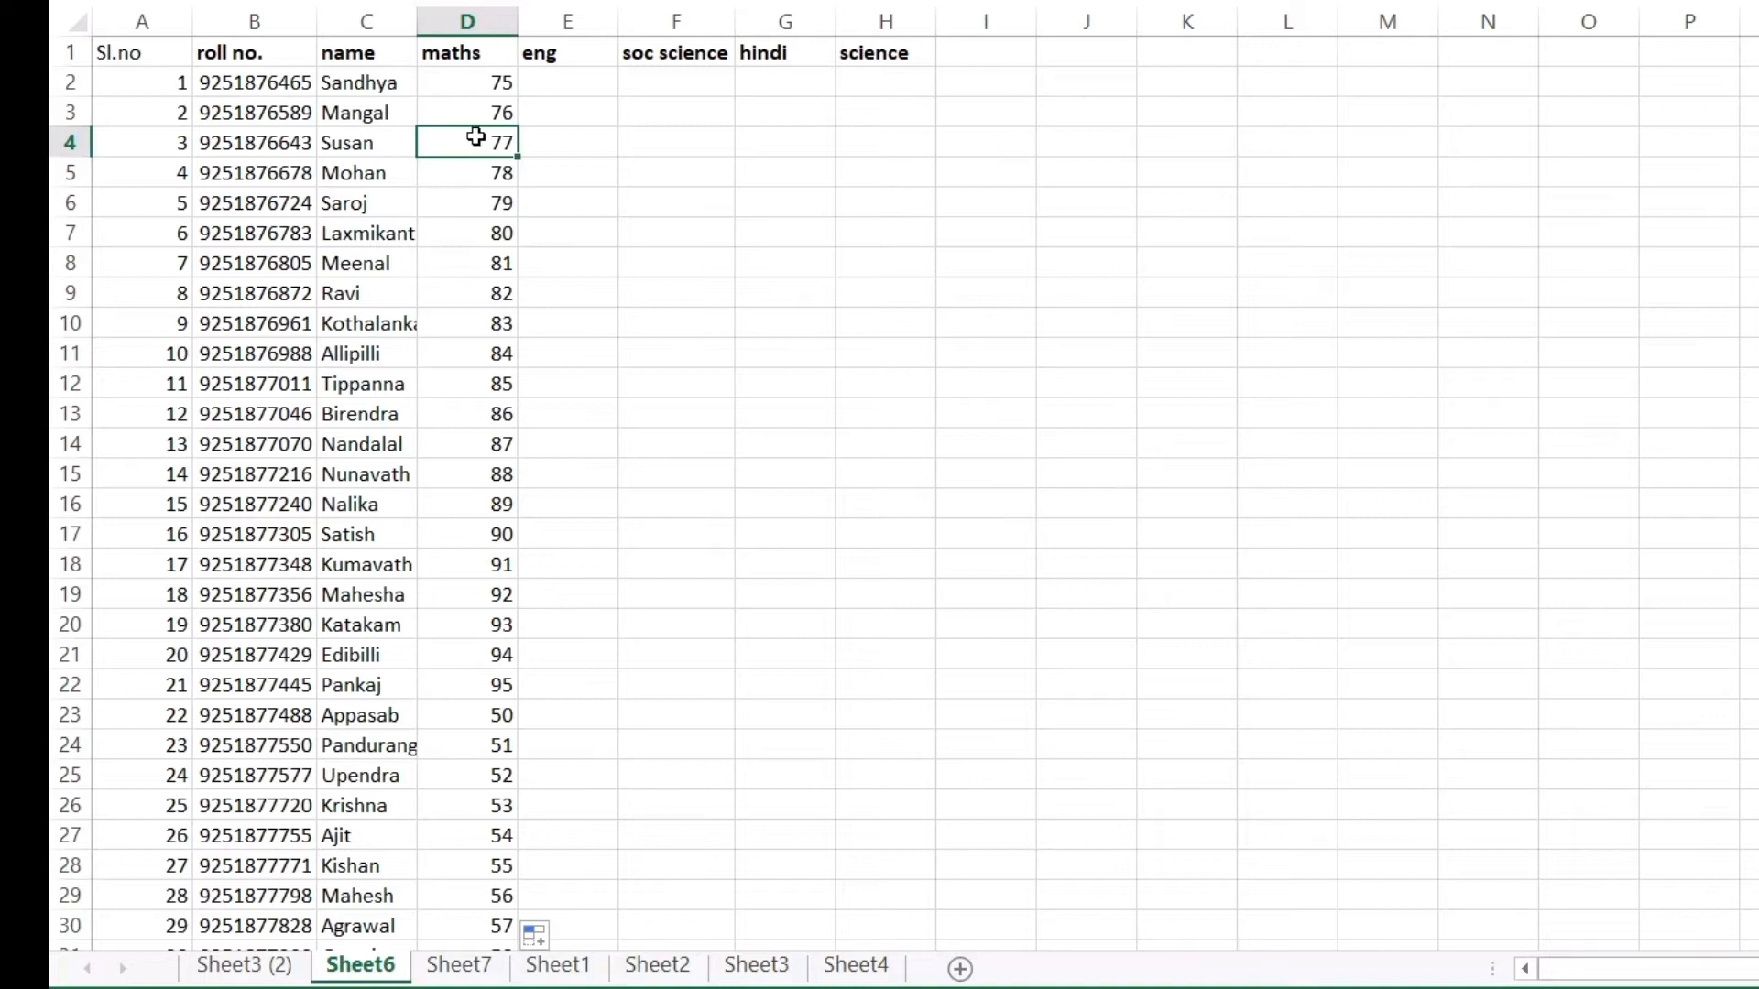
pyautogui.click(473, 185)
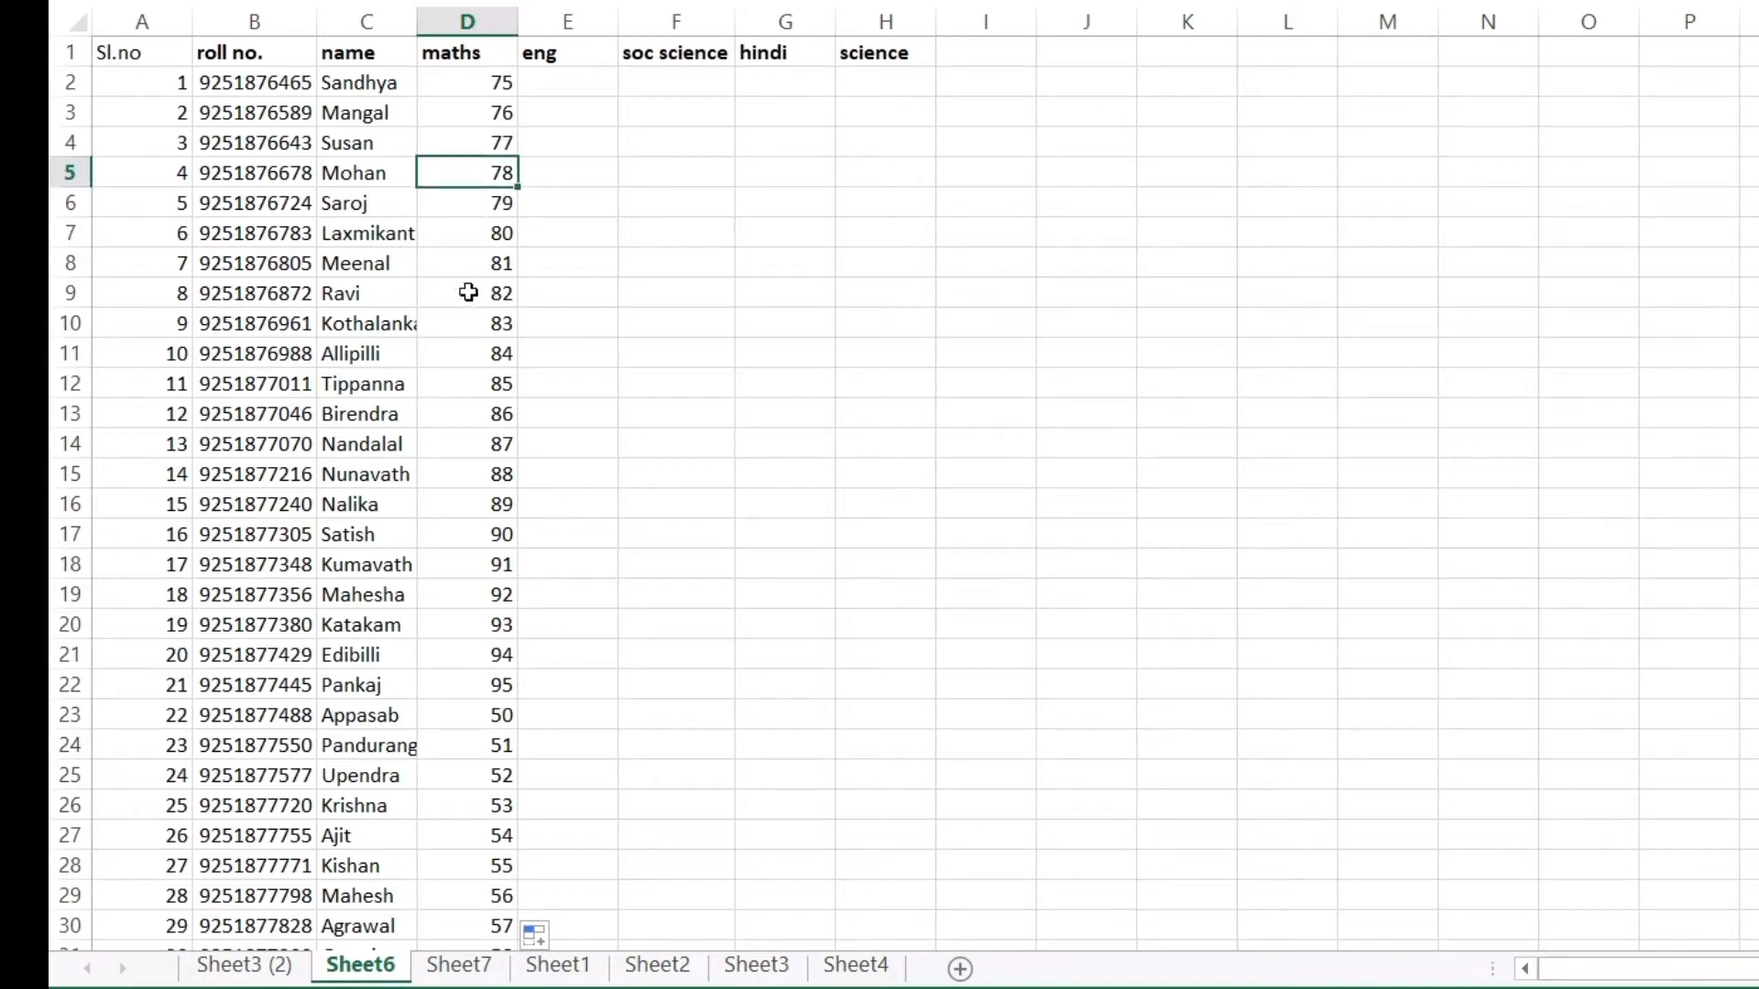
pyautogui.click(471, 293)
pyautogui.click(473, 323)
pyautogui.click(473, 377)
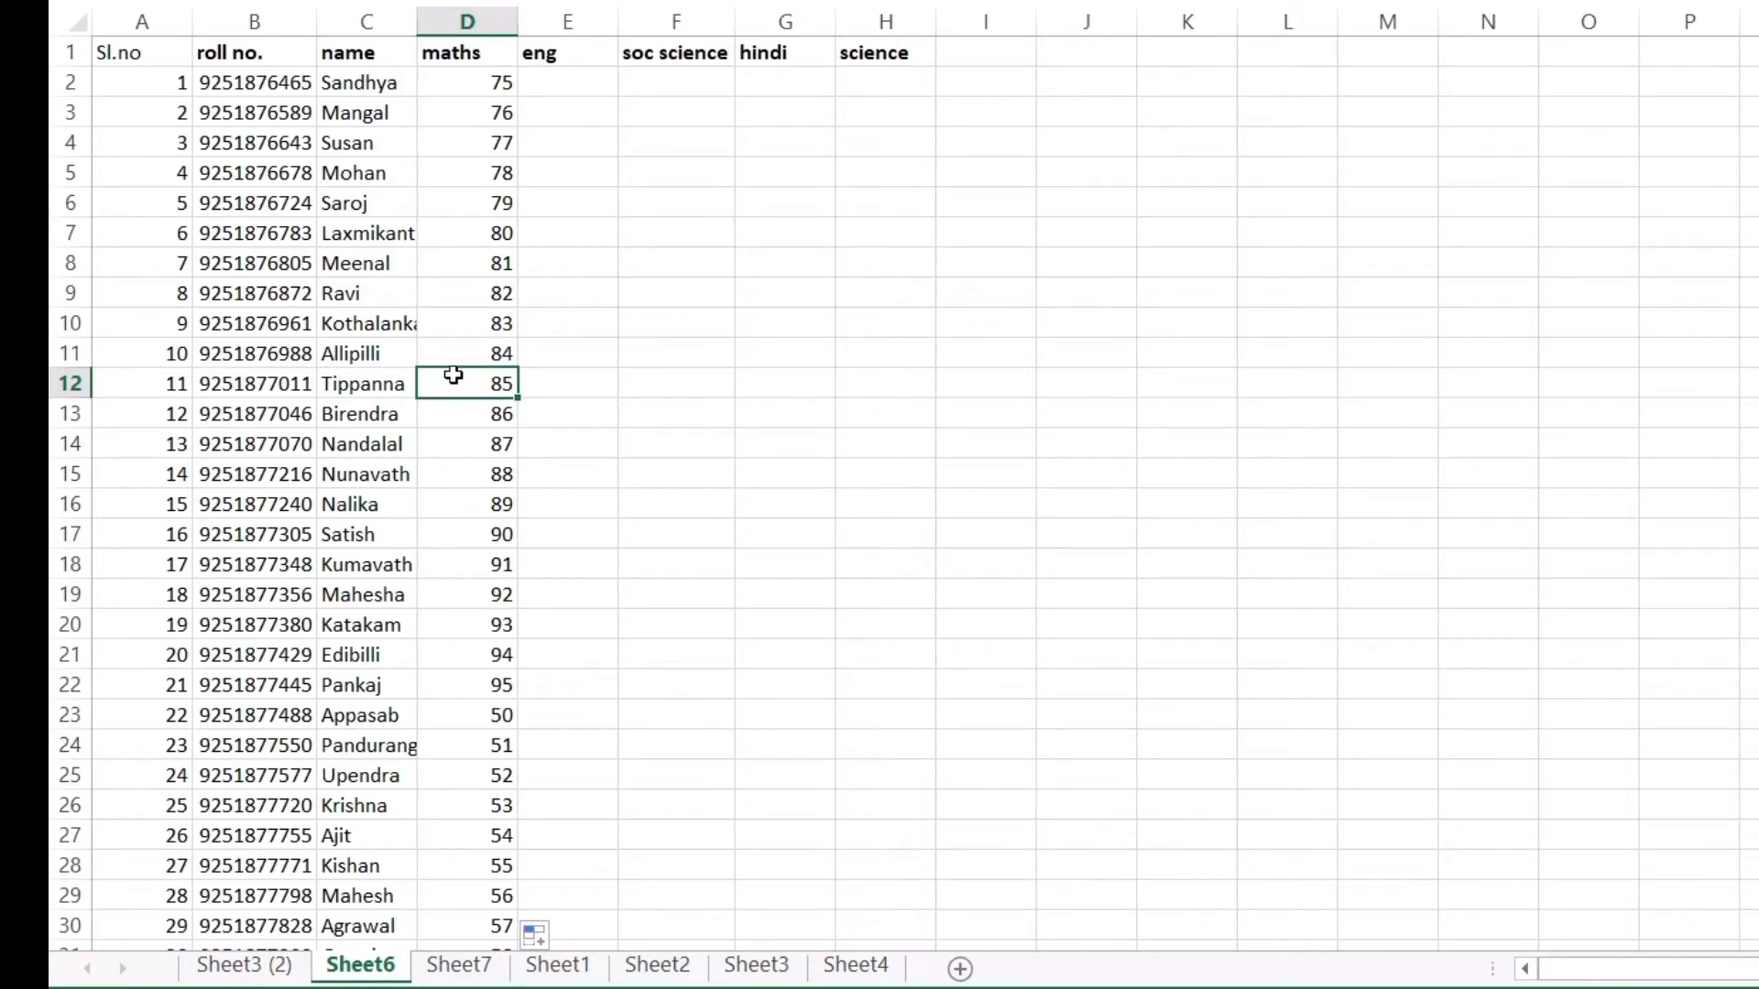
# Cross-check the maths marks against the Sheet3 (2) table, including rows 9, 11 and 12
pyautogui.click(273, 963)
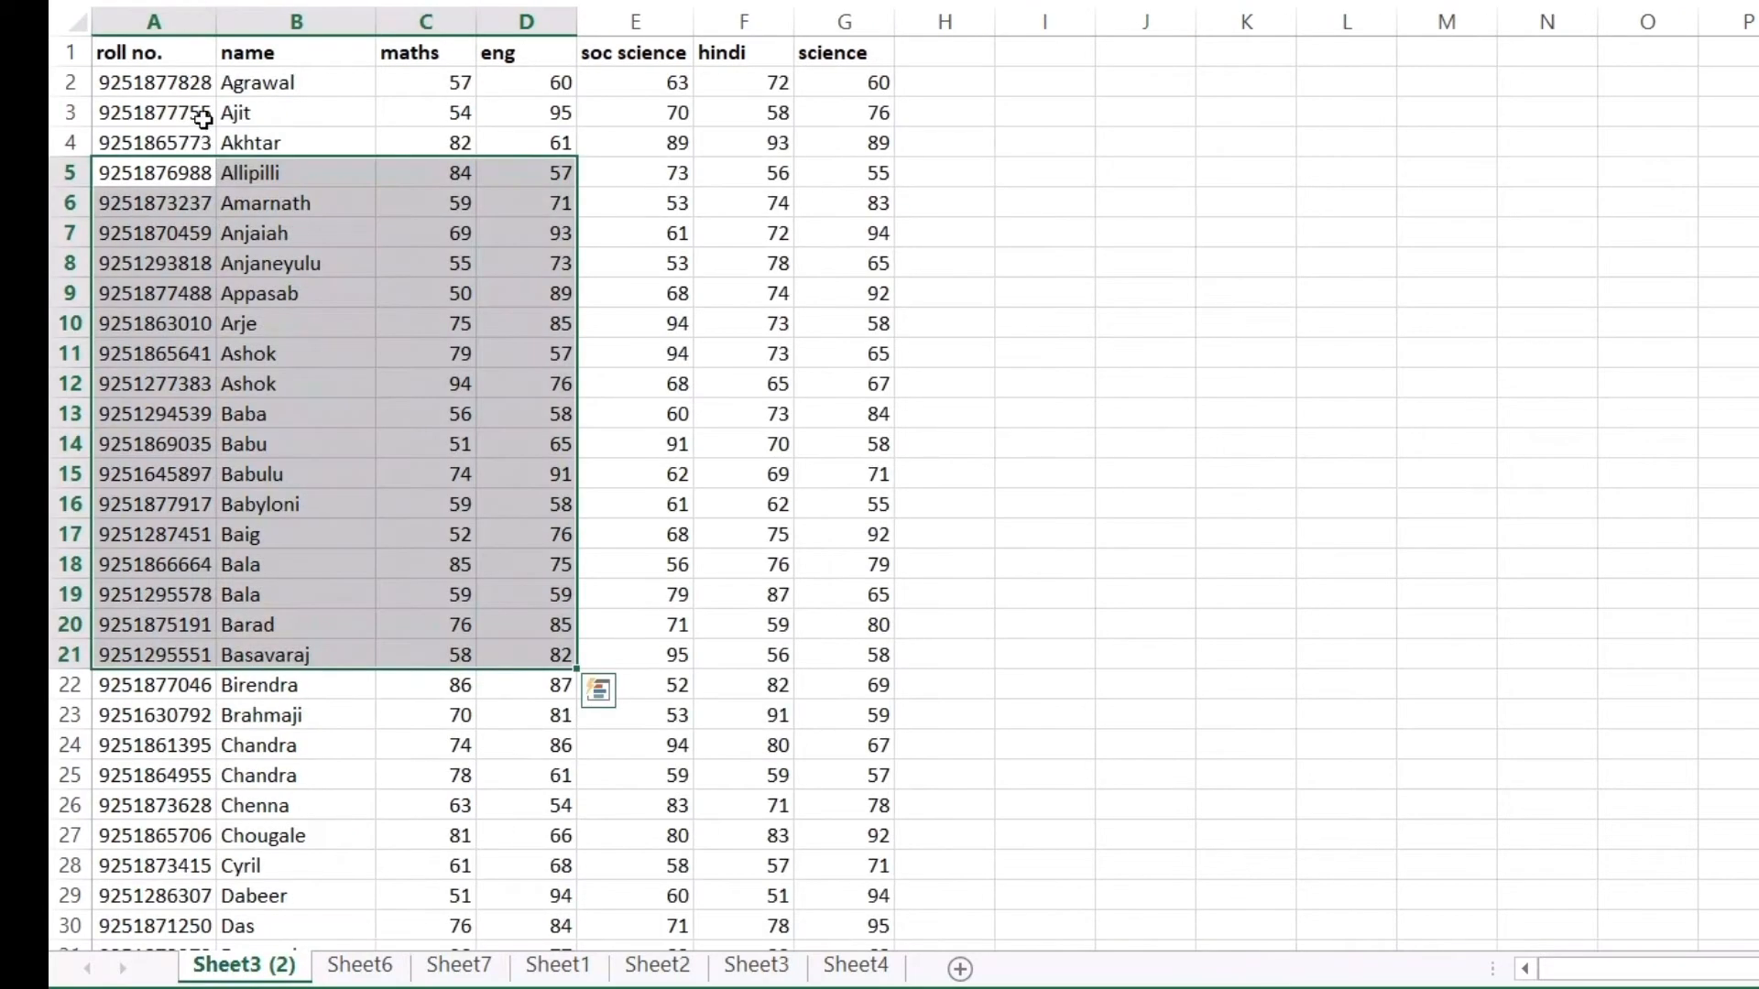
pyautogui.click(193, 111)
pyautogui.moveTo(152, 82); pyautogui.dragTo(848, 986)
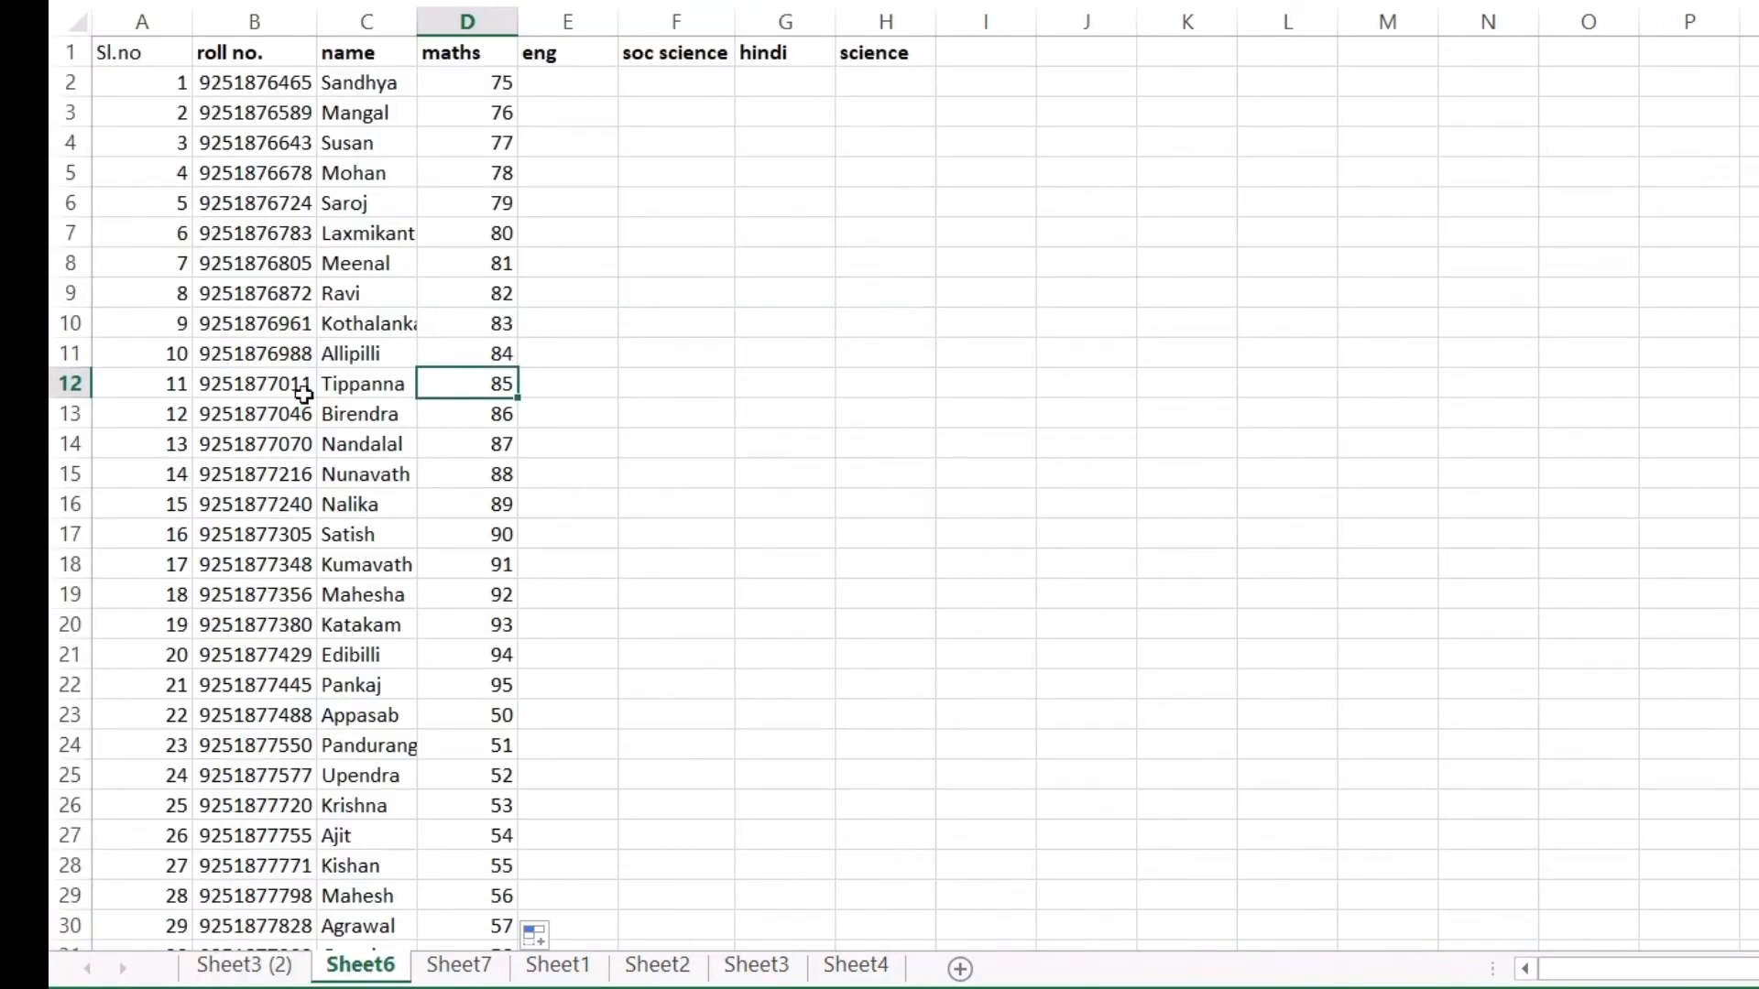
pyautogui.click(356, 383)
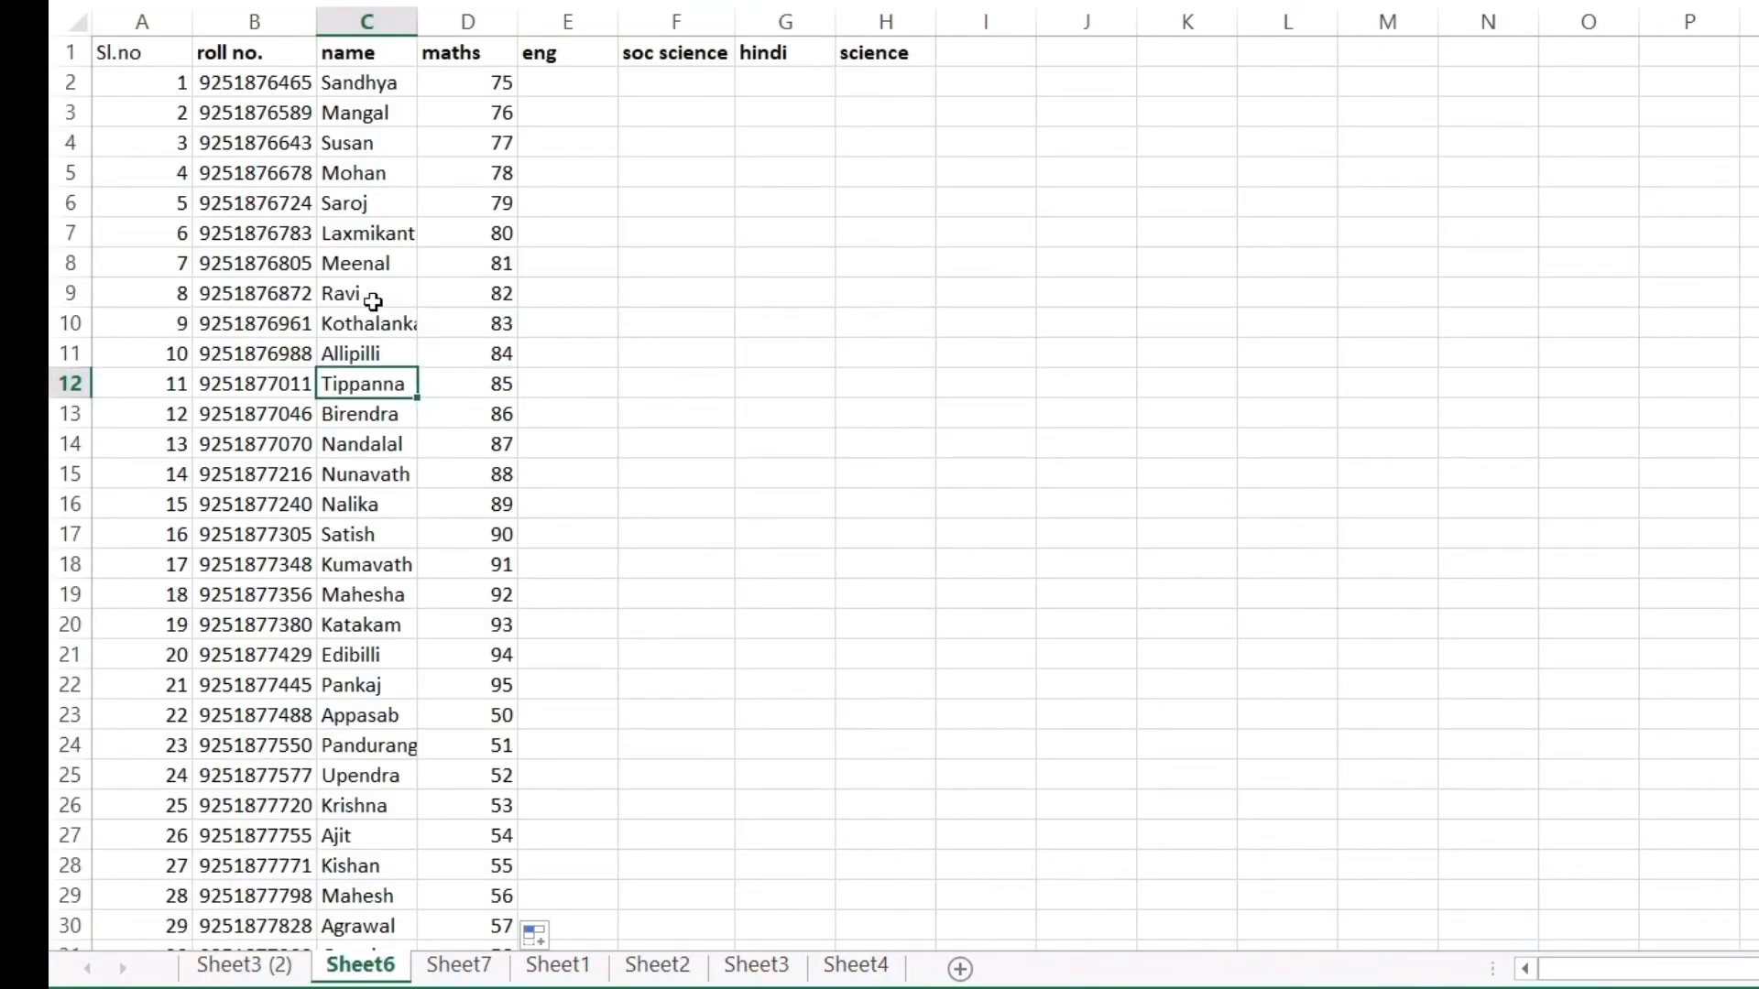
pyautogui.click(488, 354)
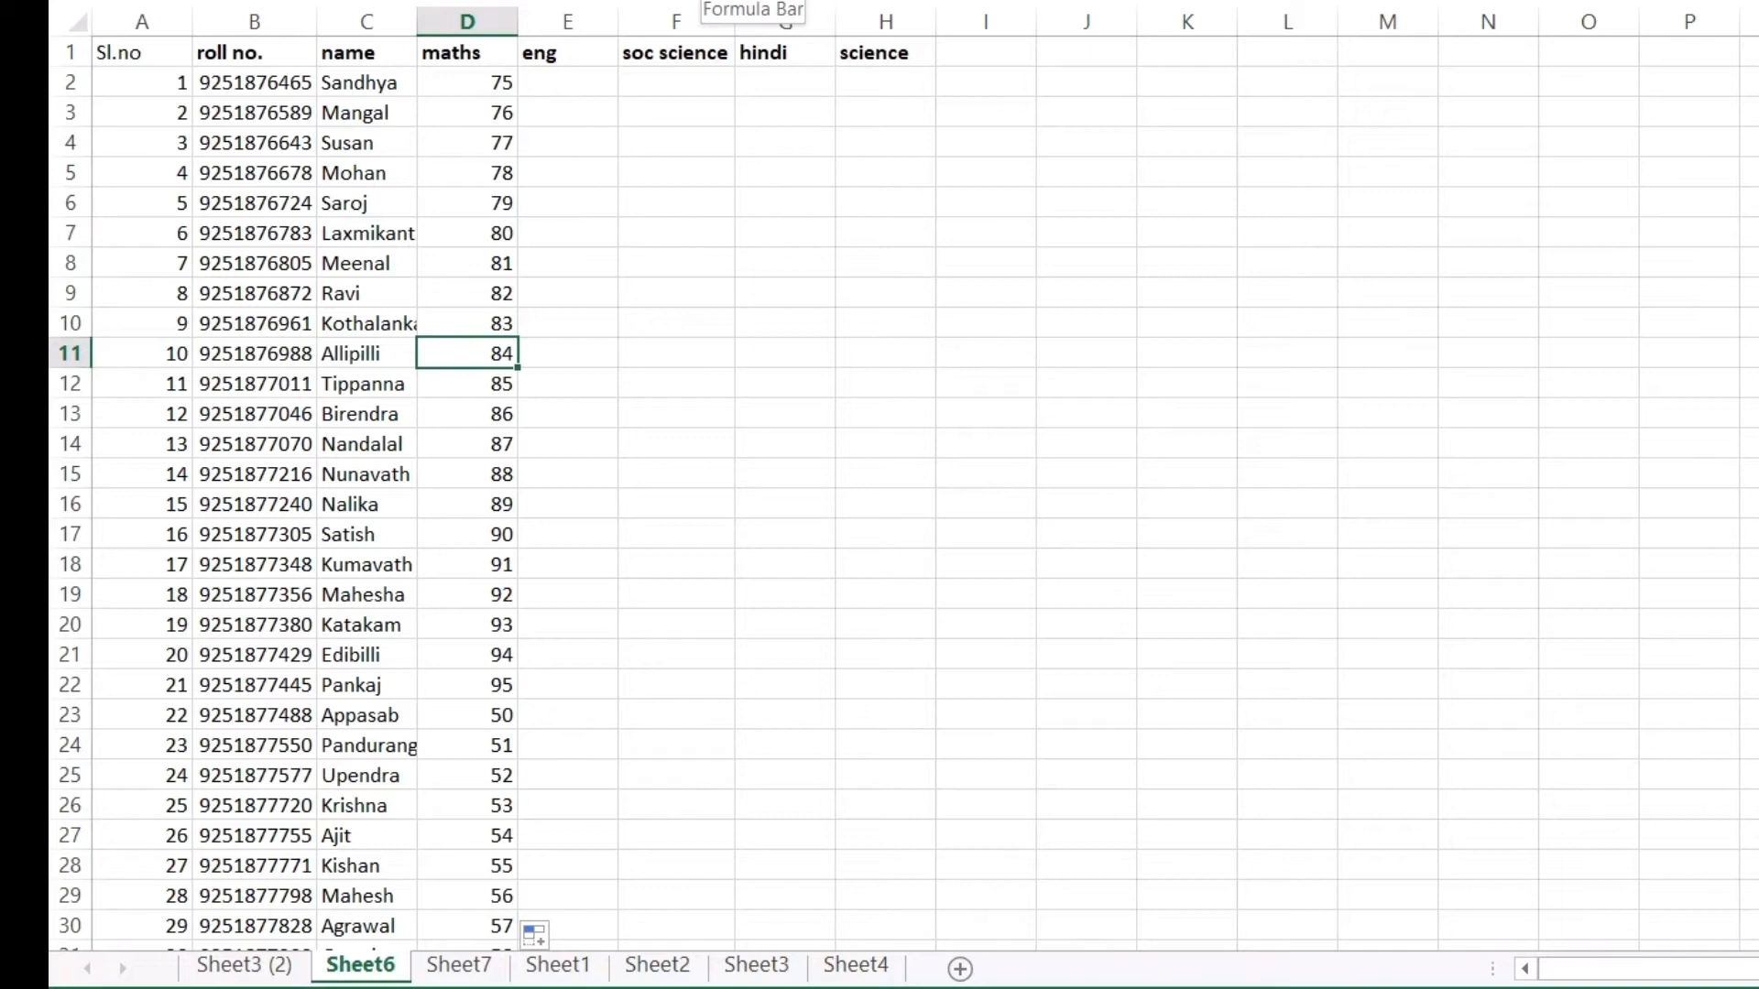
pyautogui.click(485, 298)
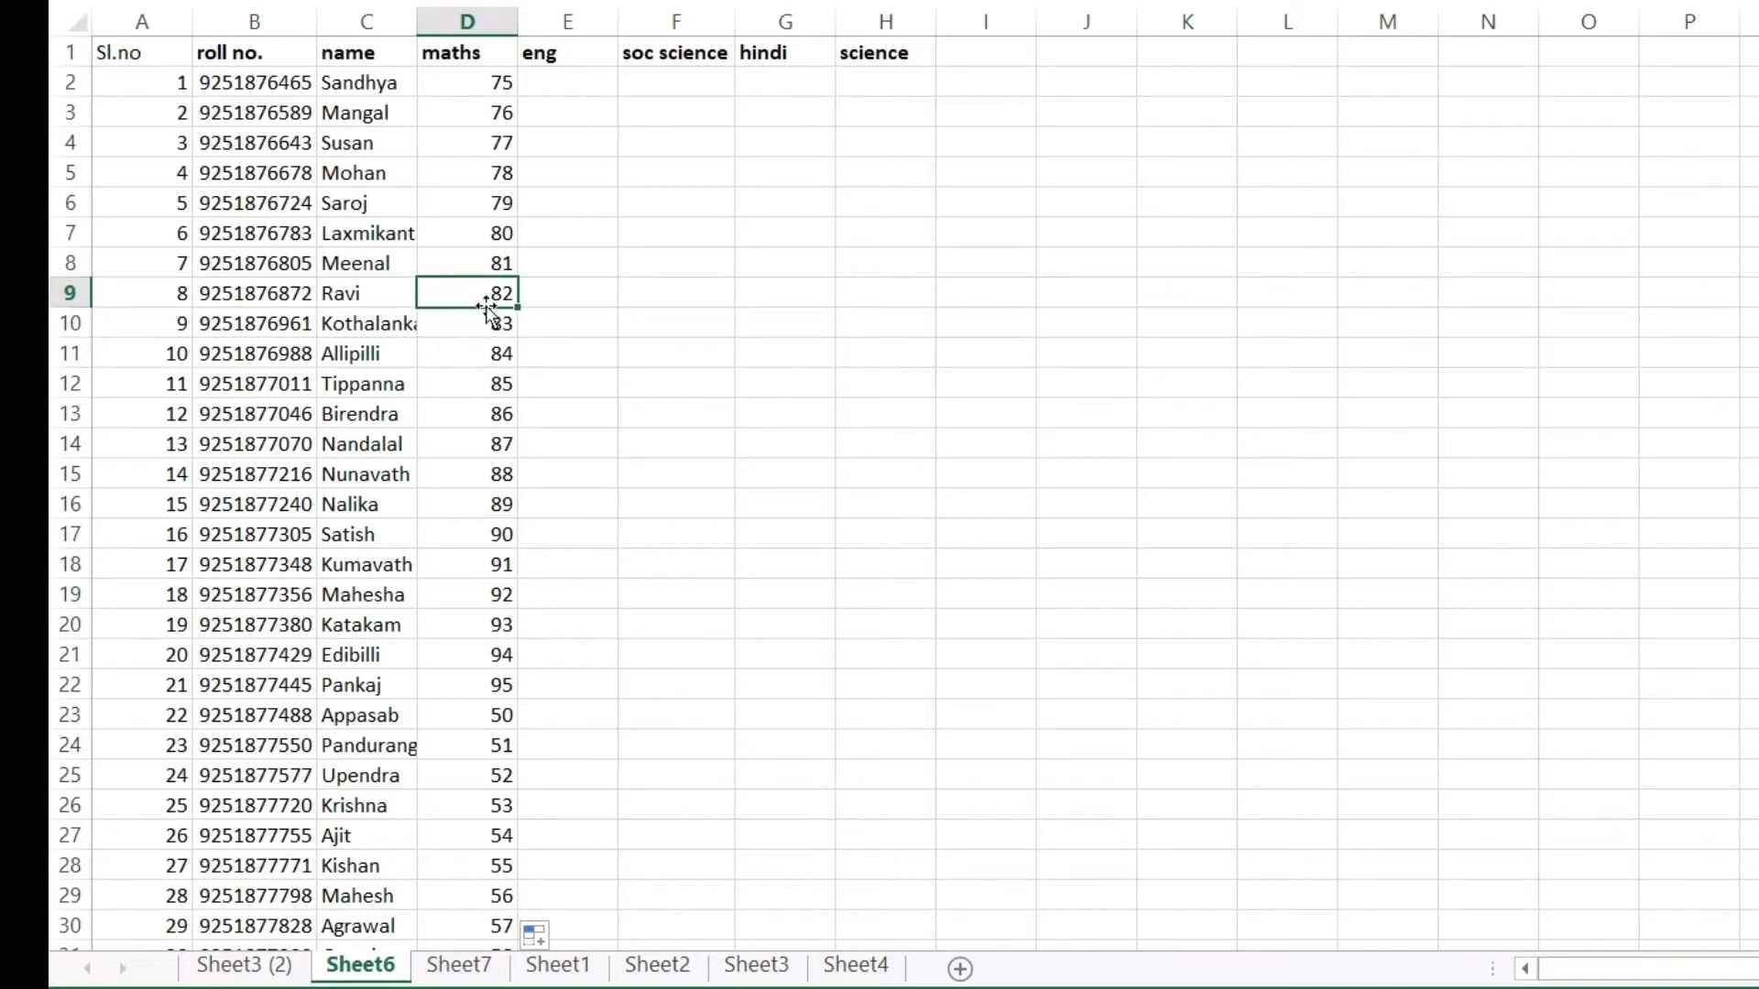
# Refill the maths formula from D4 down to D16 and verify the D5 result
pyautogui.click(482, 142)
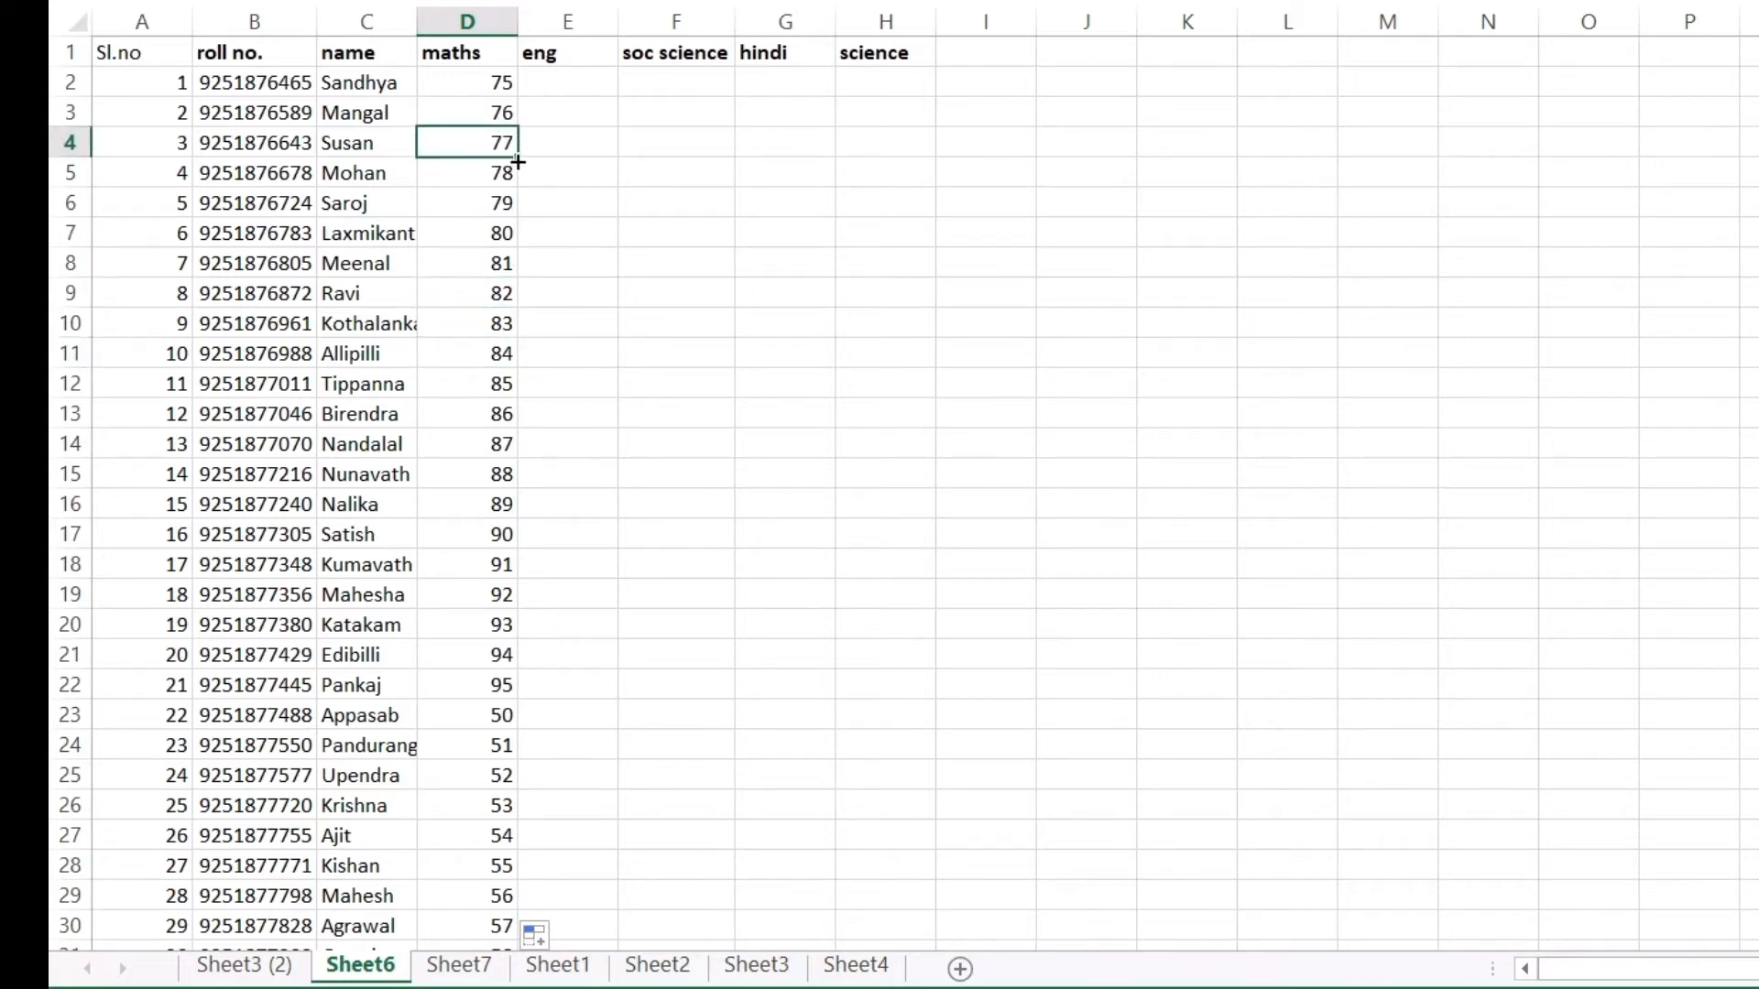
pyautogui.moveTo(520, 161); pyautogui.dragTo(522, 526)
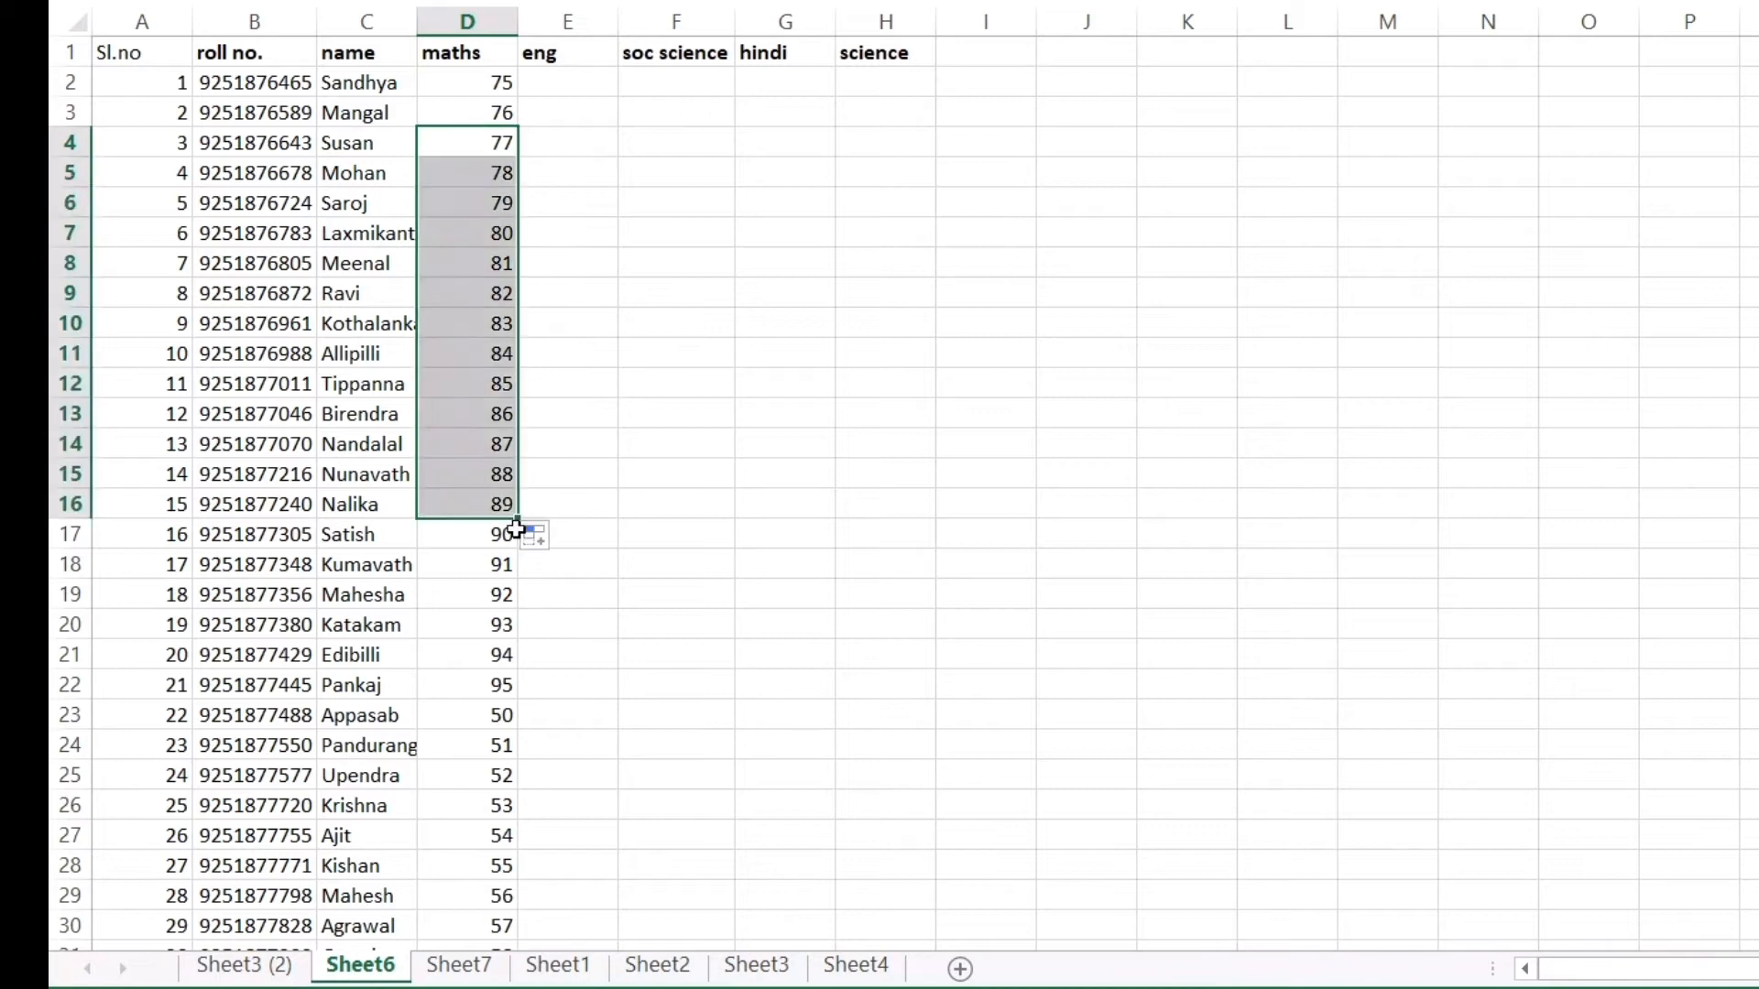
pyautogui.click(754, 439)
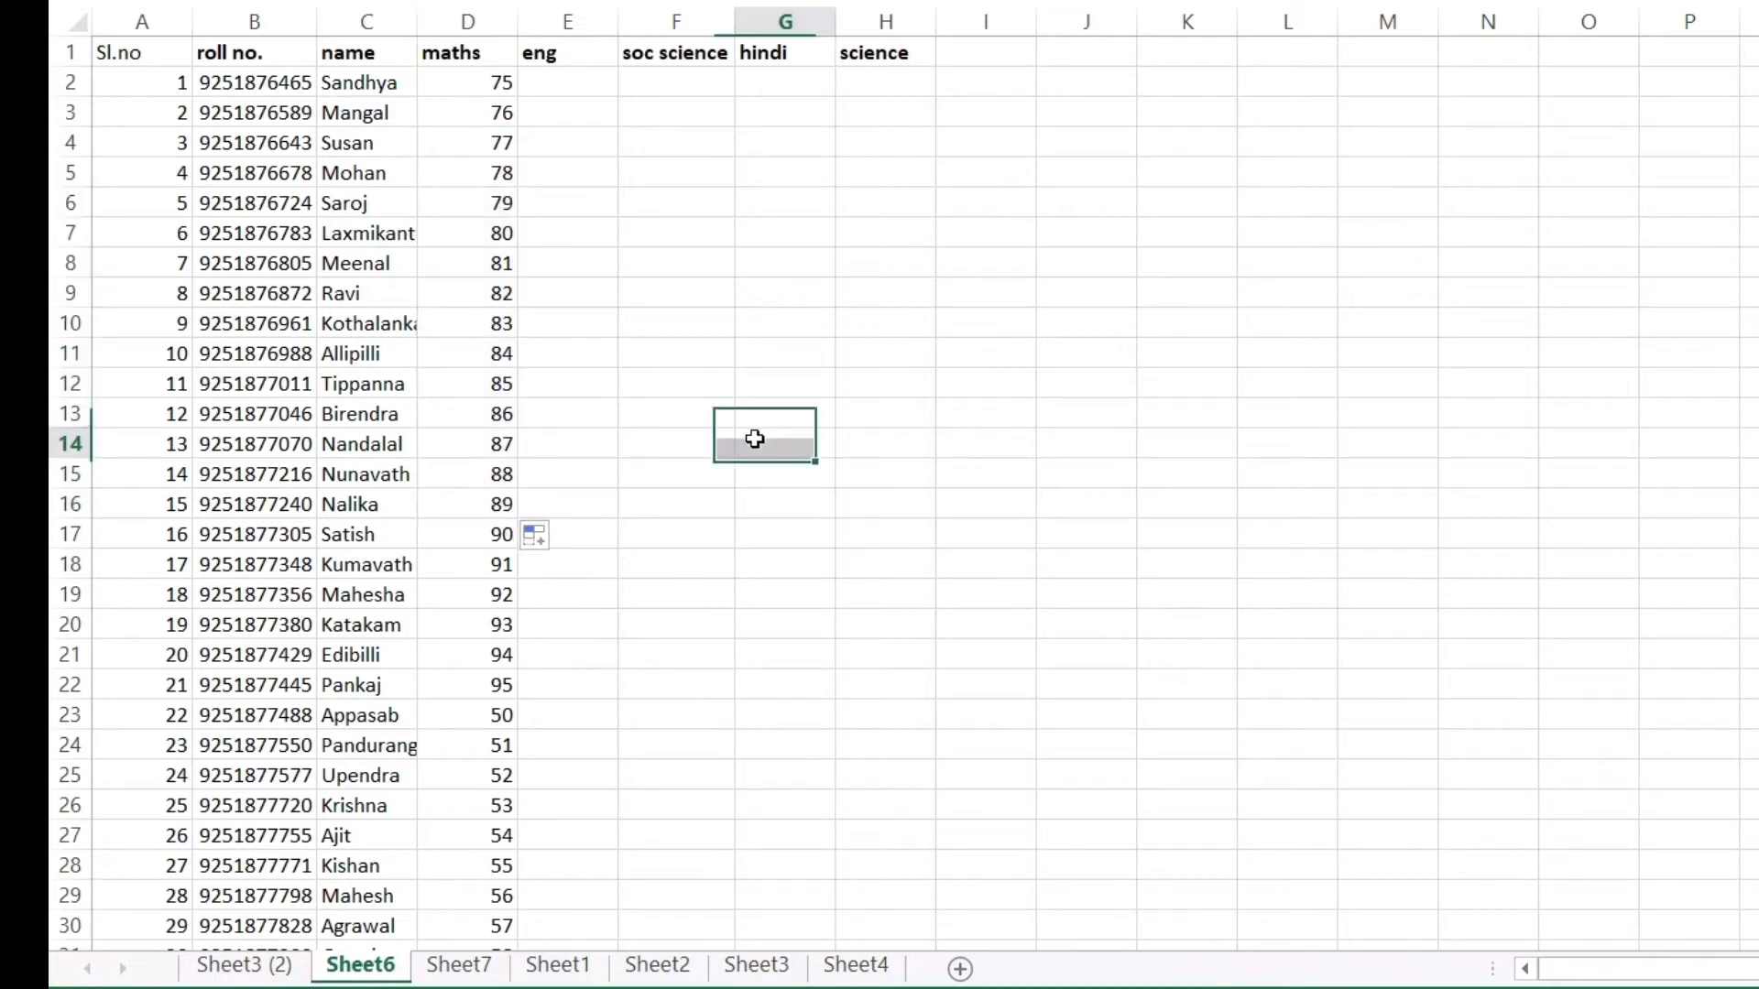
pyautogui.click(459, 169)
pyautogui.scroll(-1, 484, 260)
pyautogui.scroll(1, 484, 260)
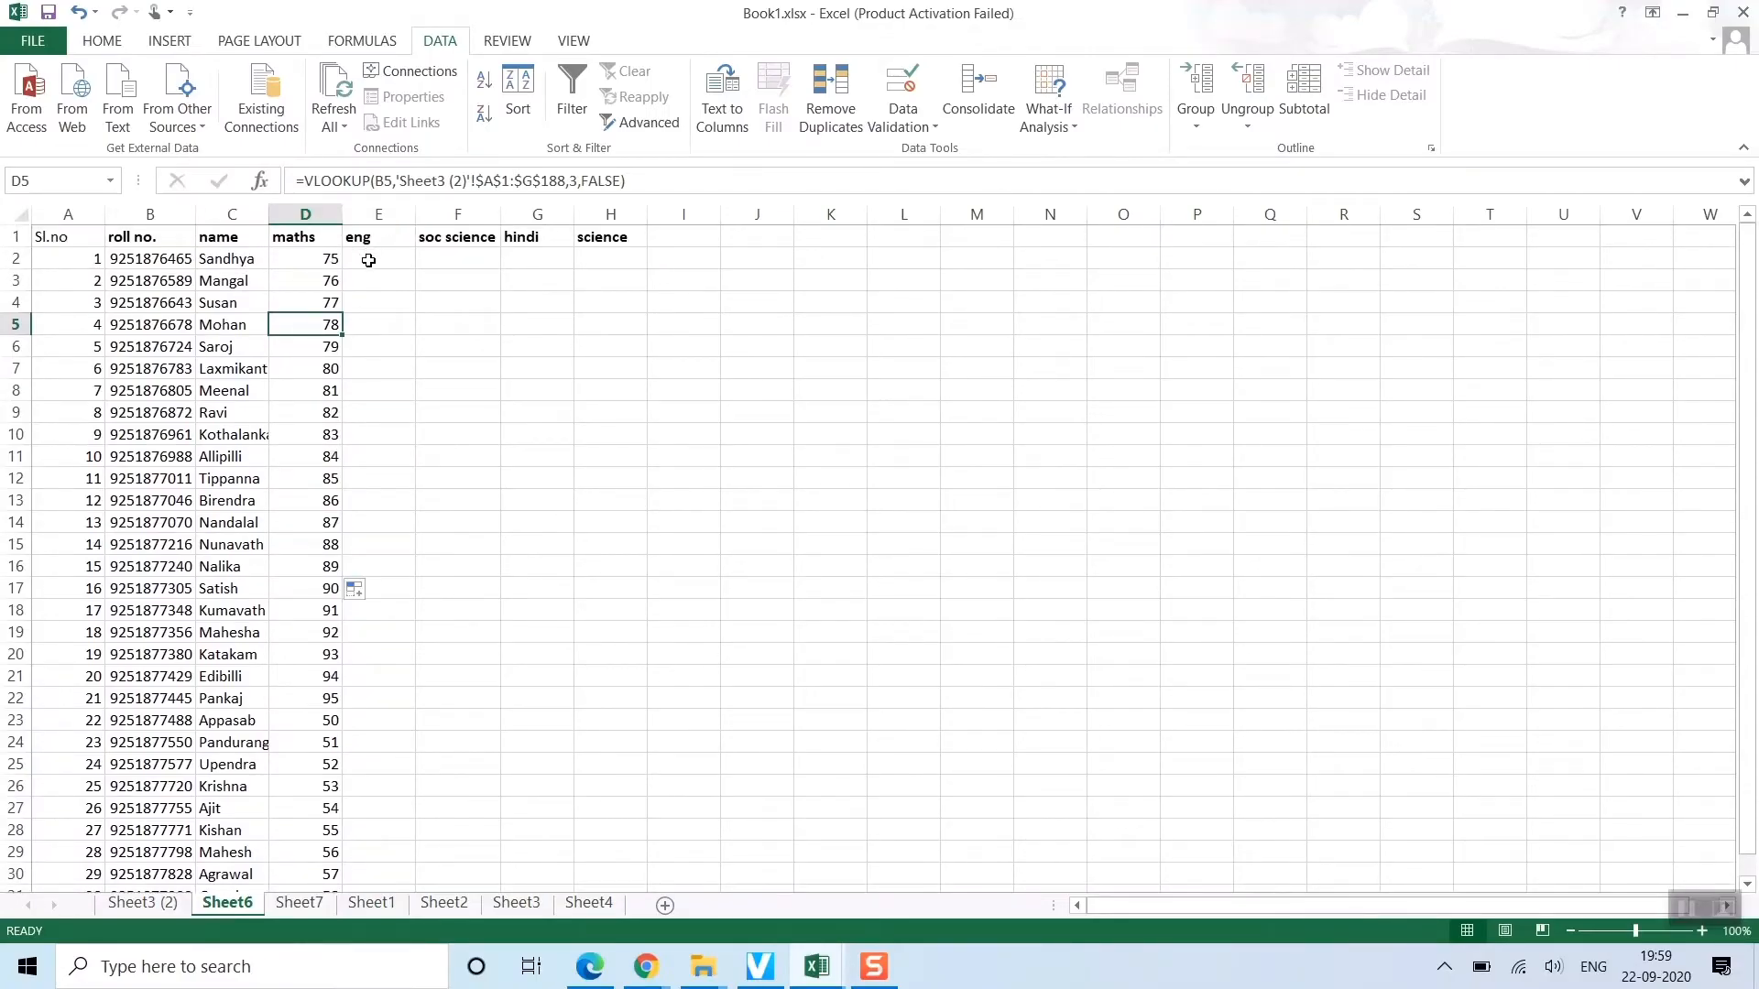
# Copy the maths VLOOKUP formula from D2 into E2 under eng
pyautogui.click(143, 902)
pyautogui.click(227, 902)
pyautogui.click(327, 258)
pyautogui.hotkey('ctrl', 'c')
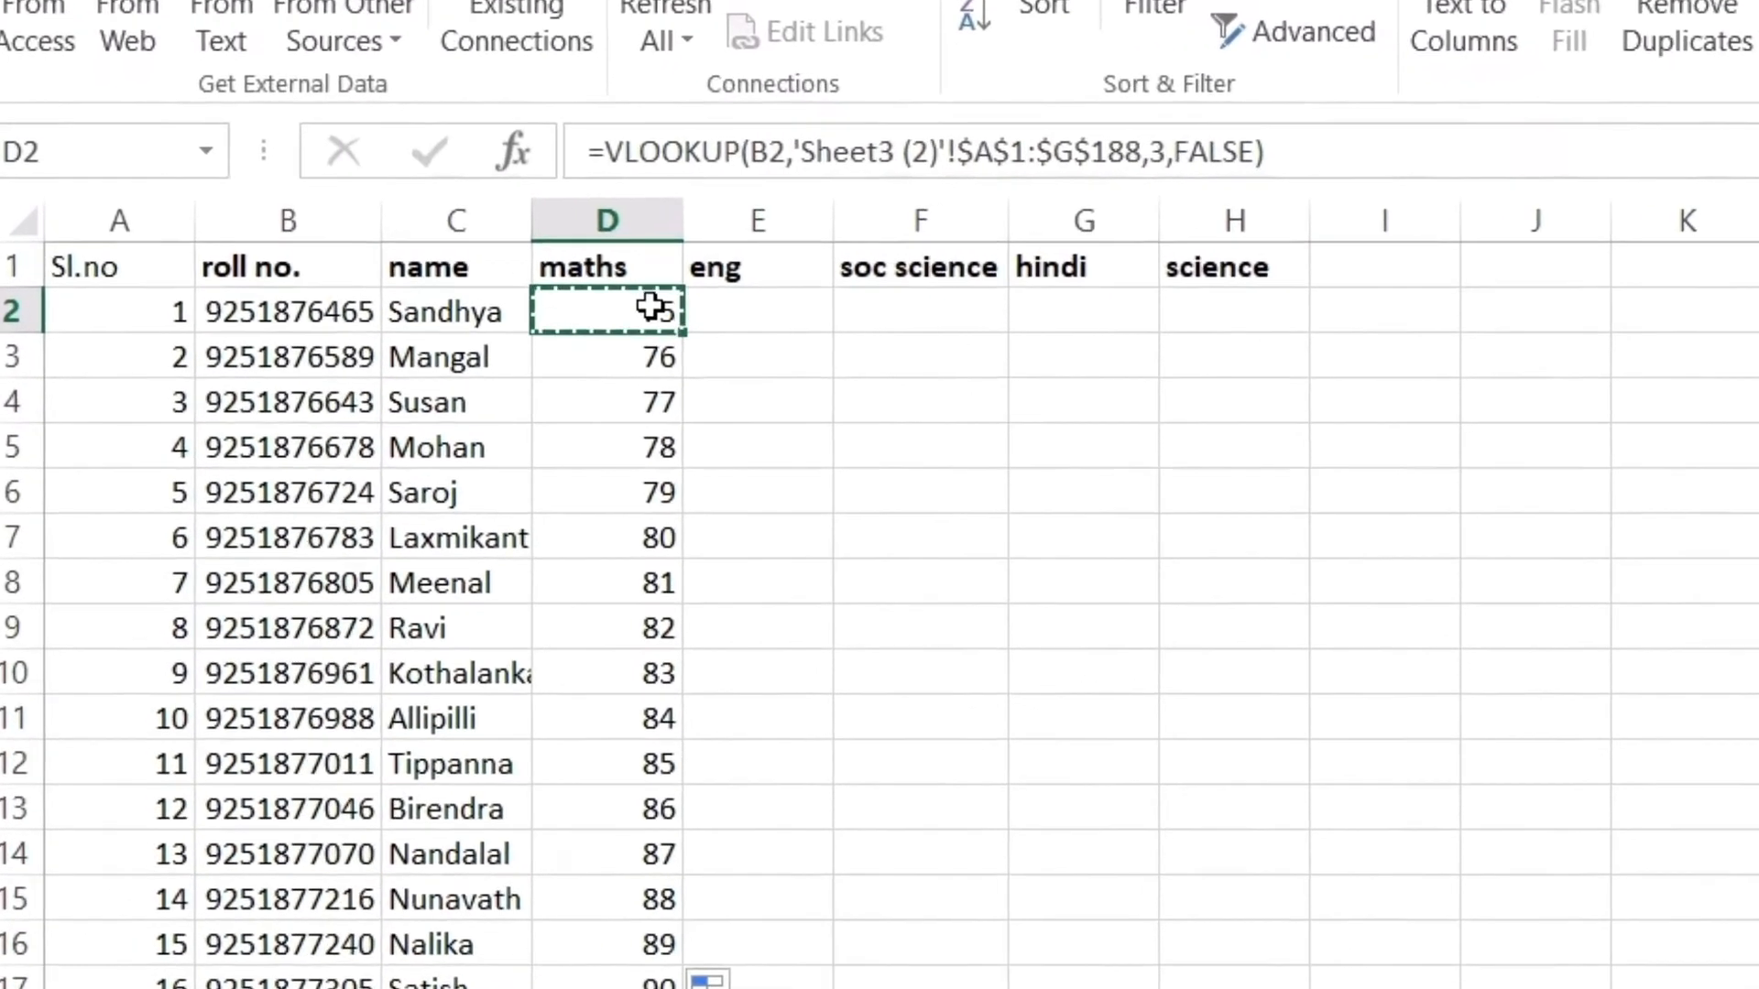
pyautogui.click(719, 308)
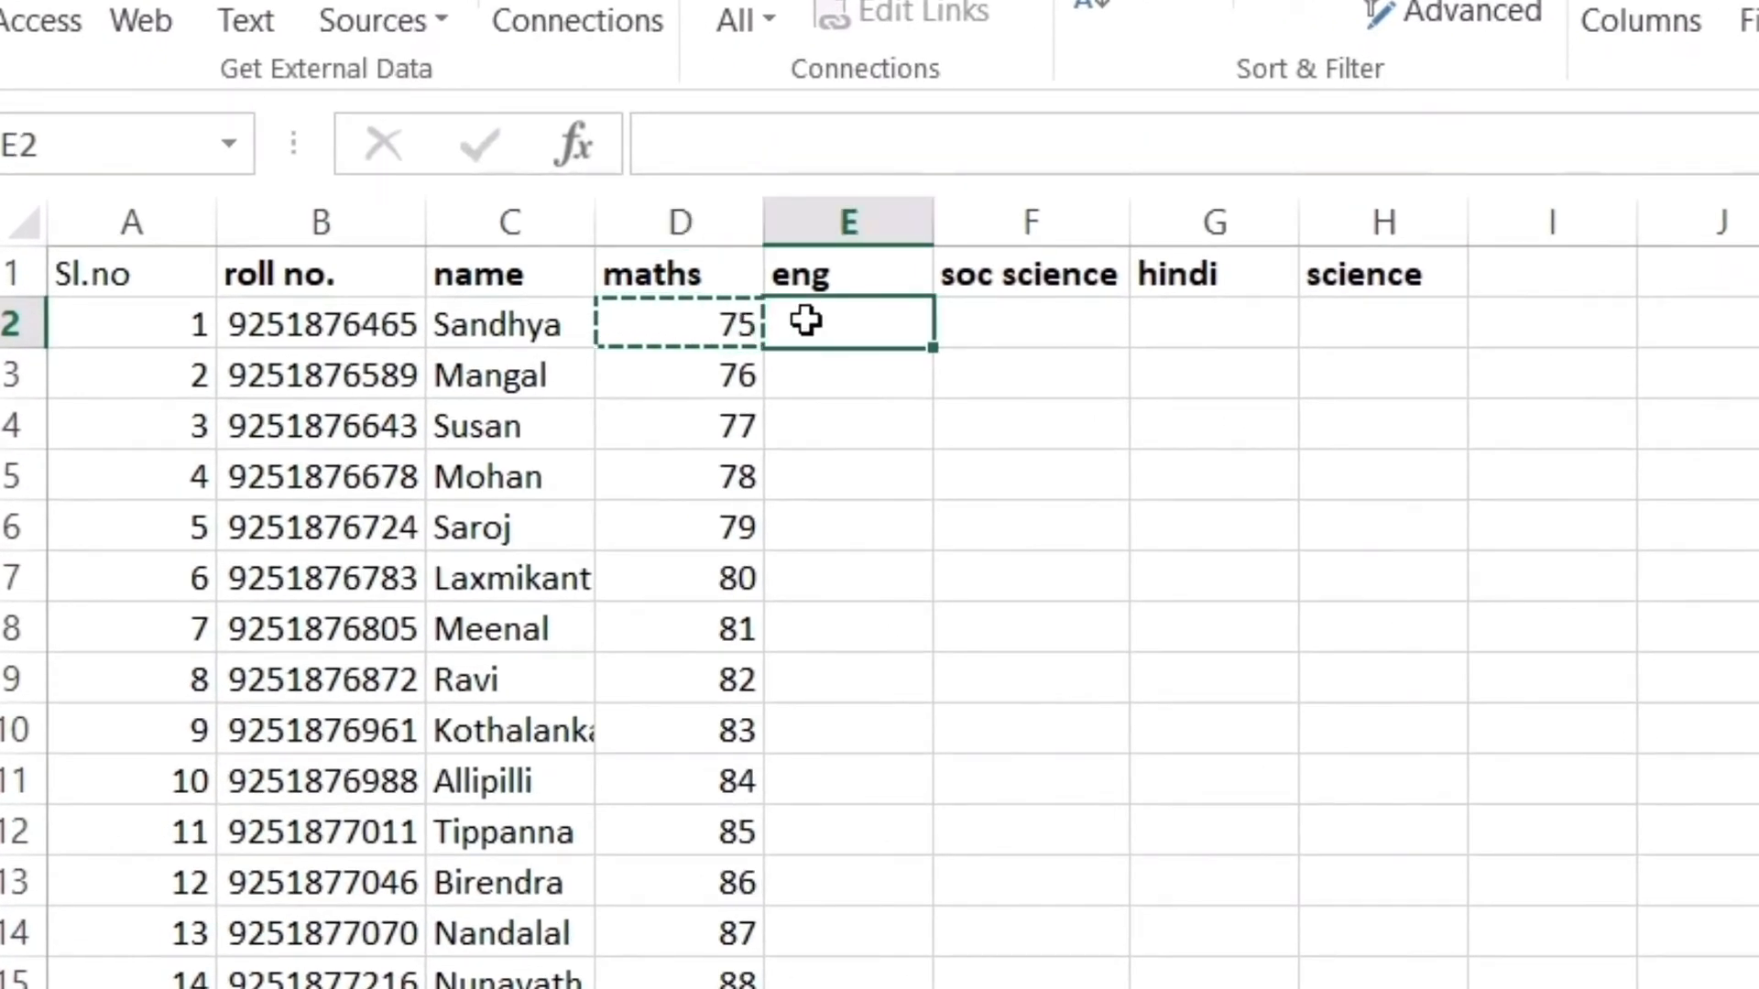
pyautogui.hotkey('ctrl', 'v')
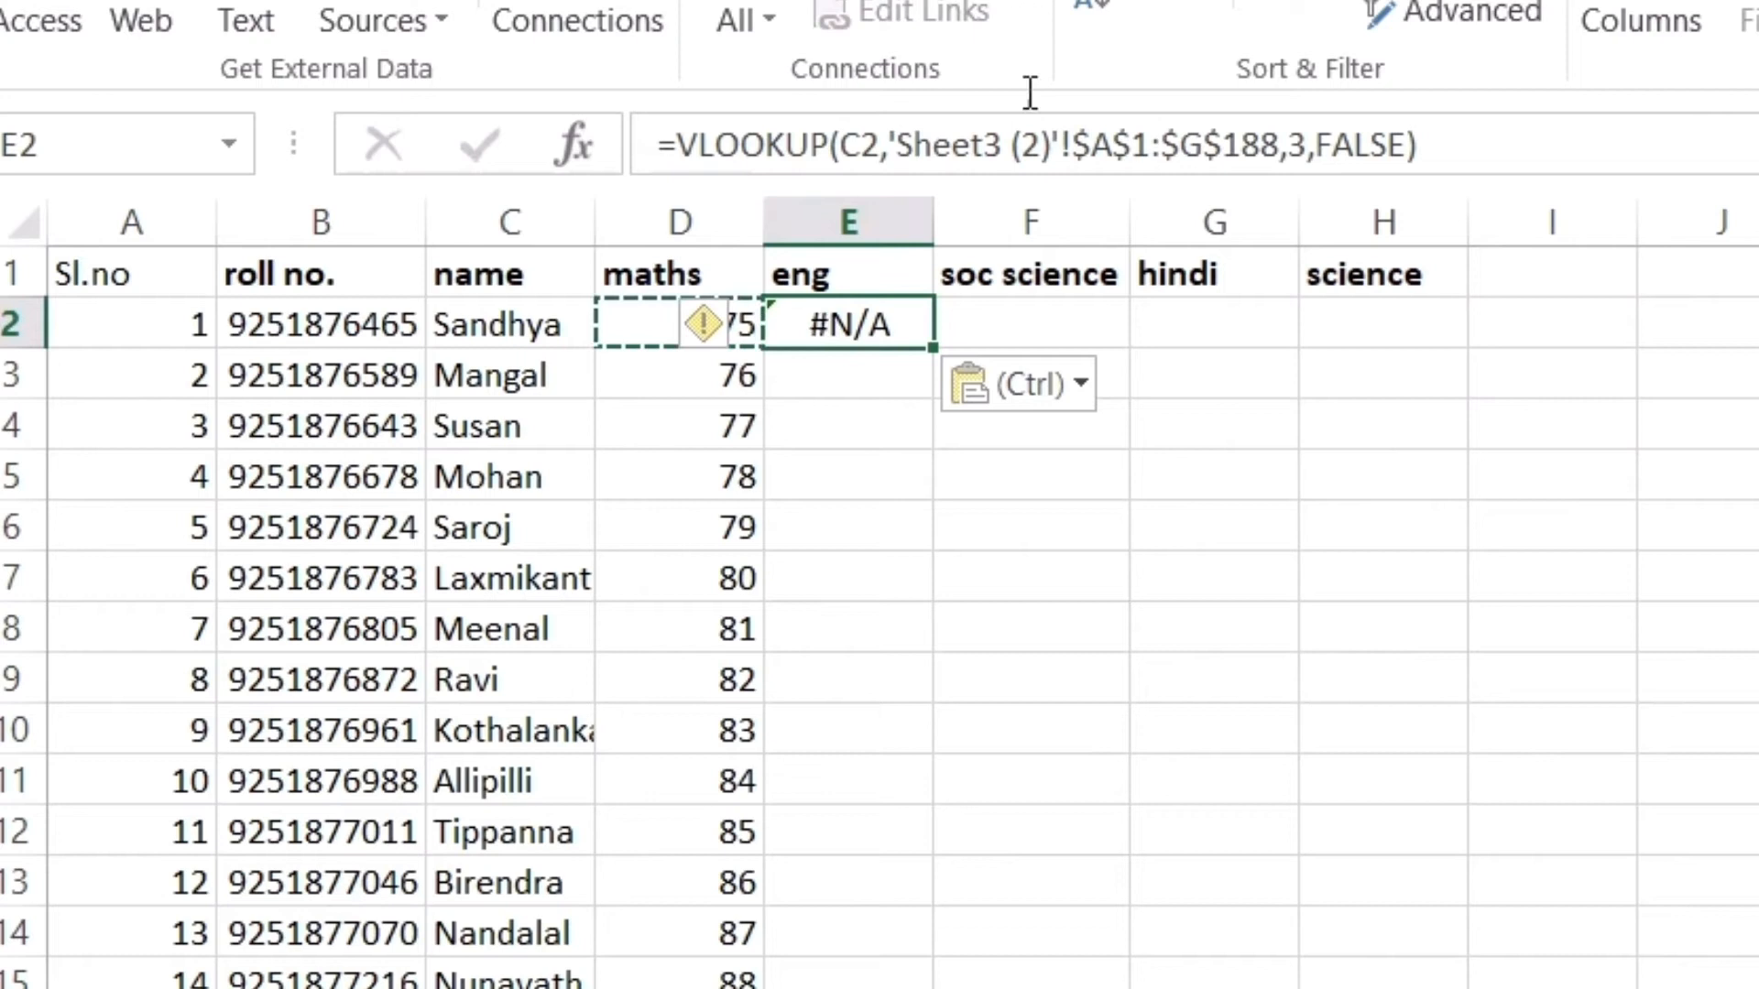
# Change E2's lookup reference from C2 to B2 so it returns 75
pyautogui.click(850, 147)
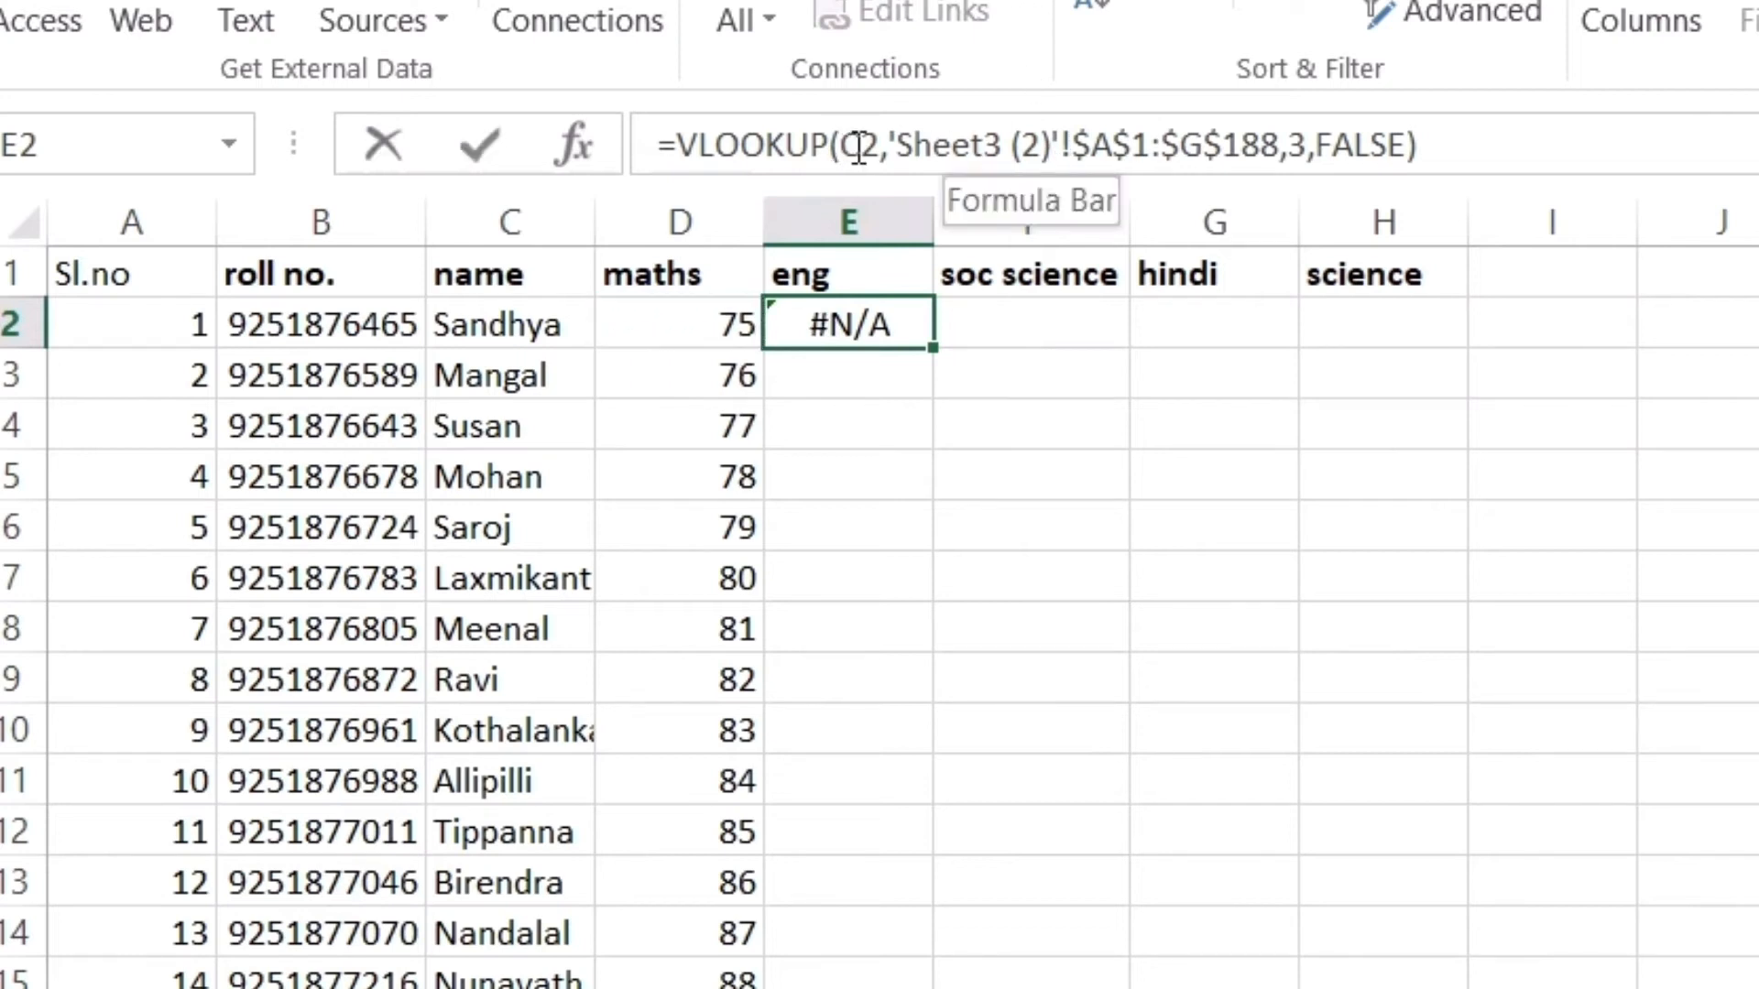
pyautogui.press('BackSpace')
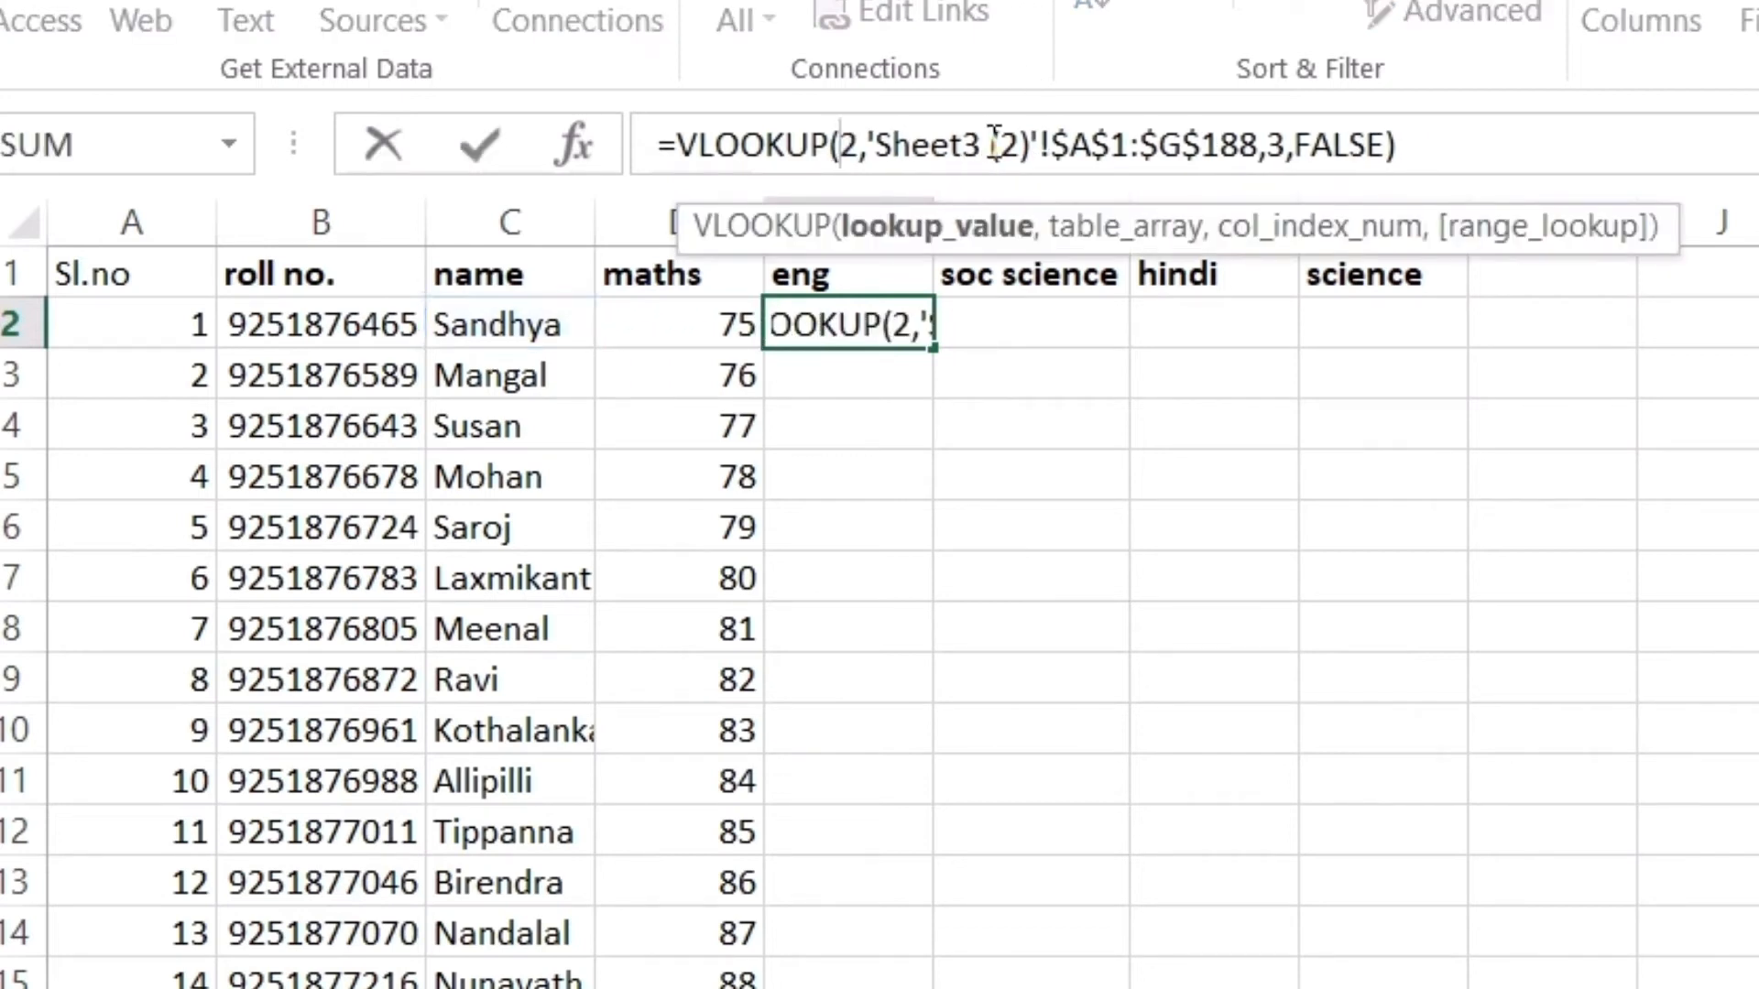
pyautogui.write('b')
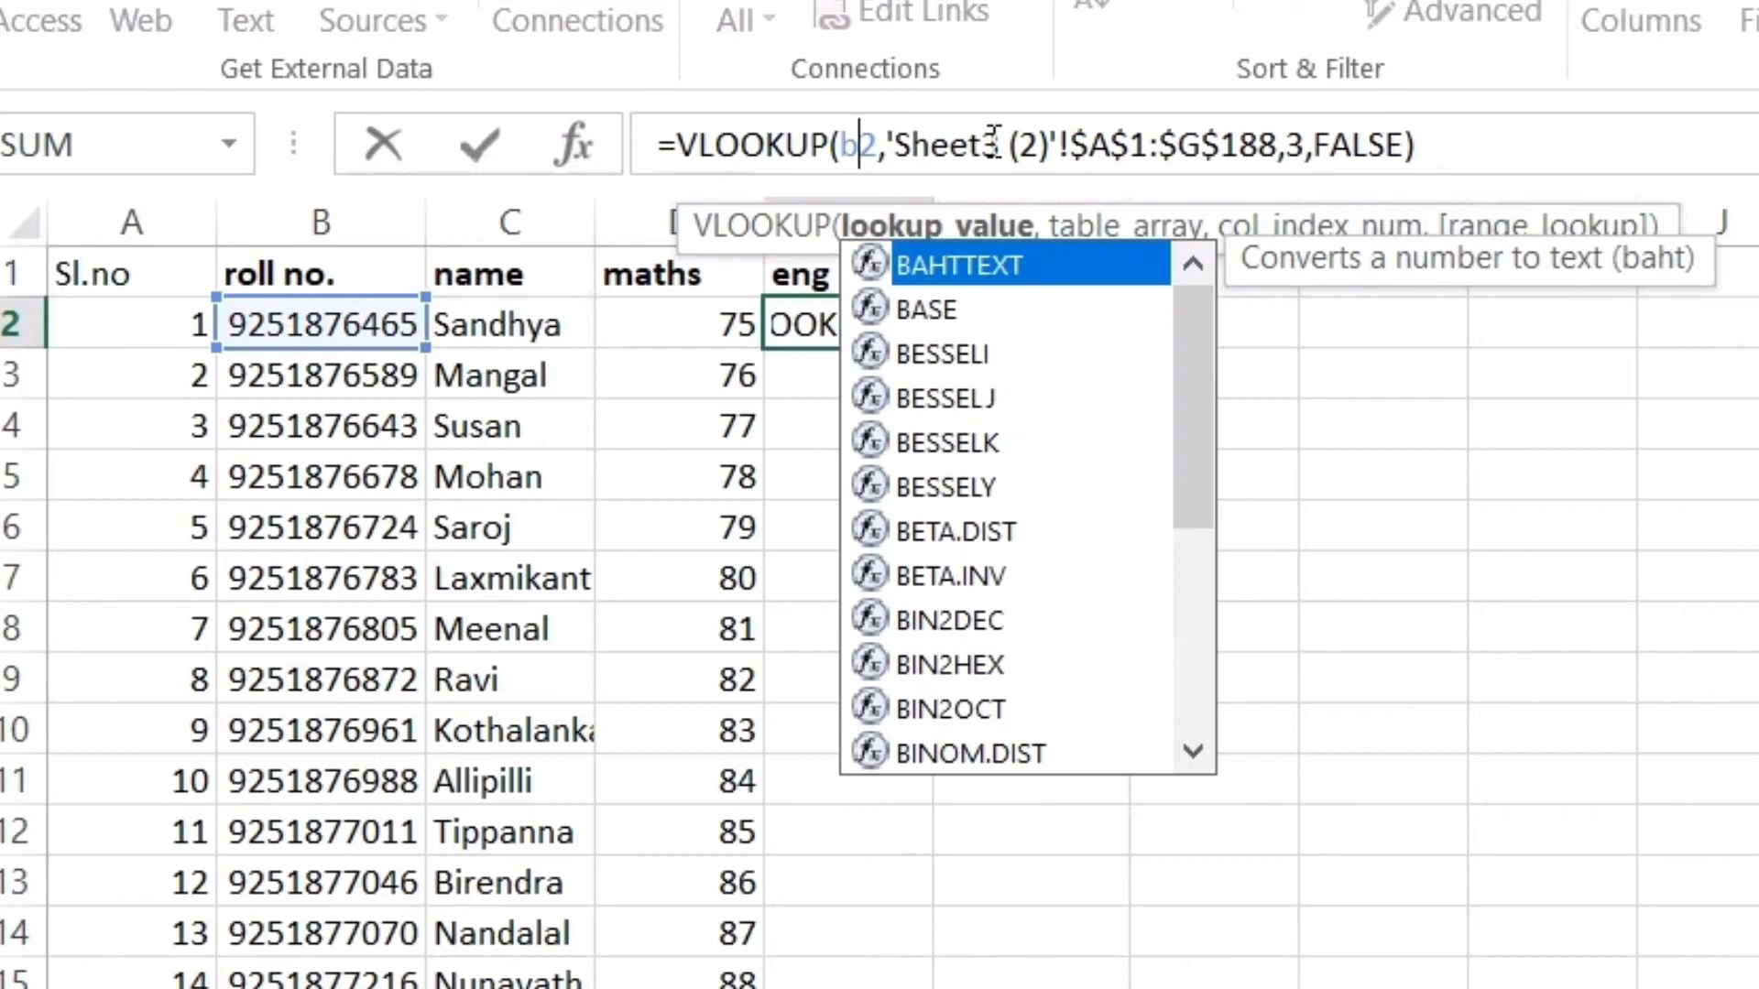
pyautogui.press('Return')
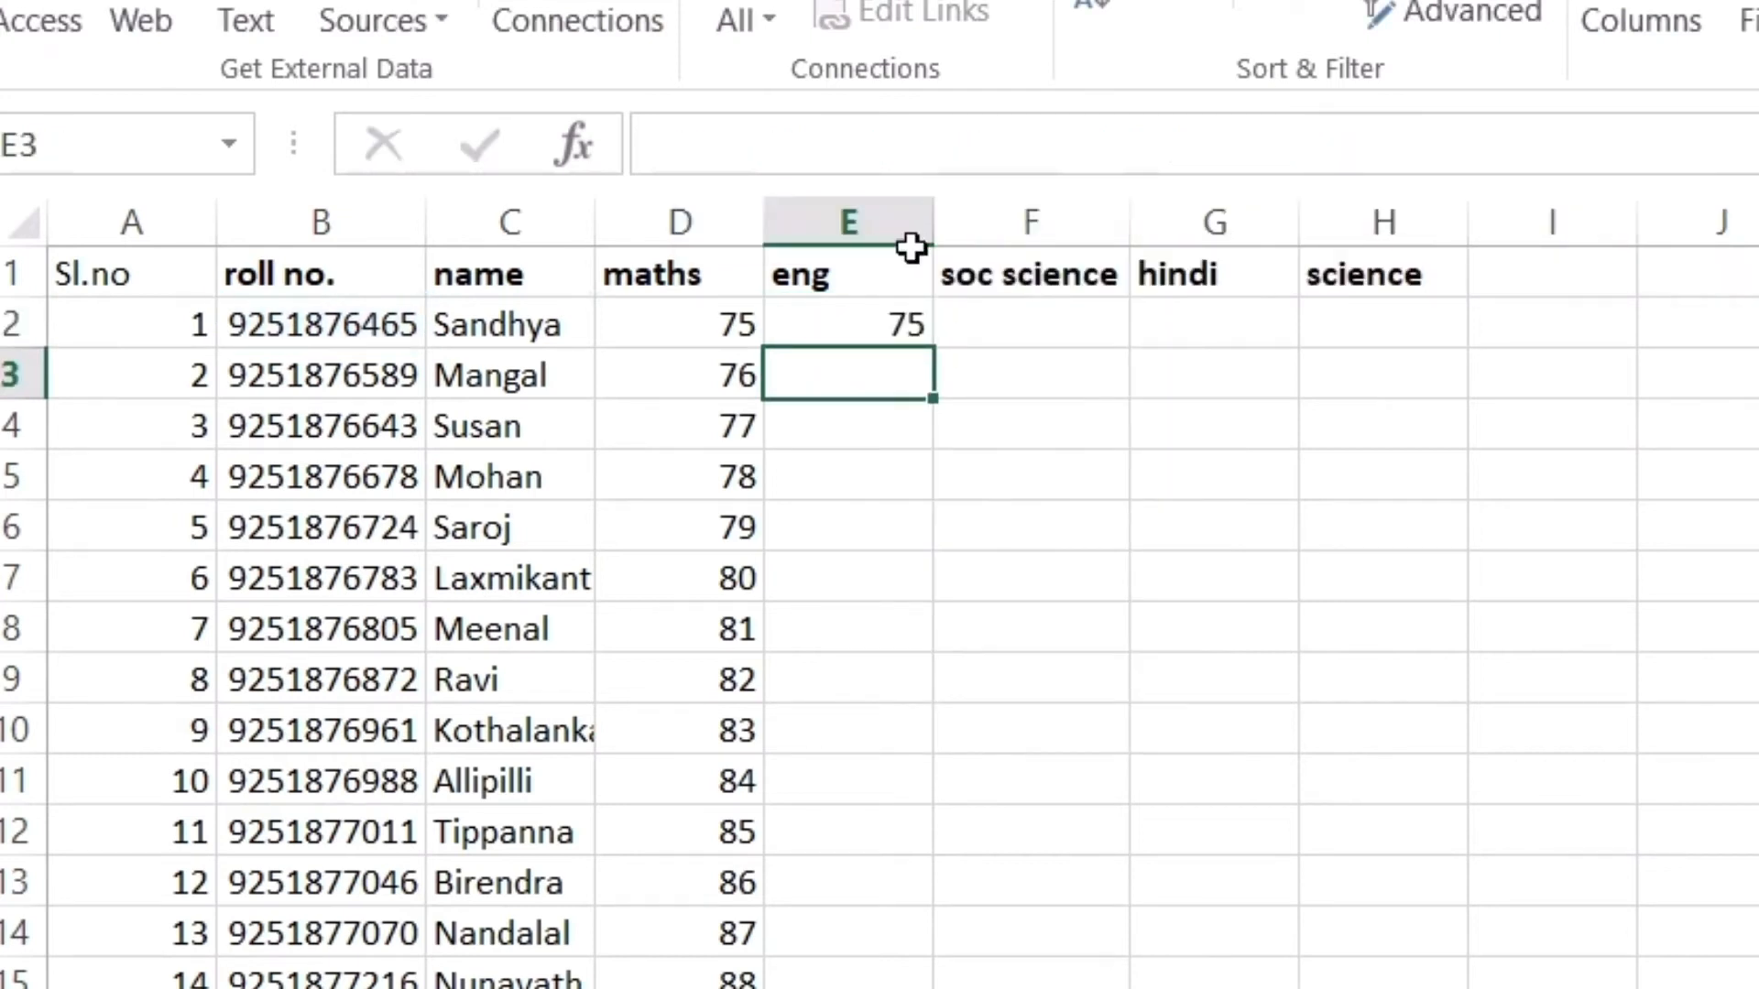
pyautogui.click(862, 326)
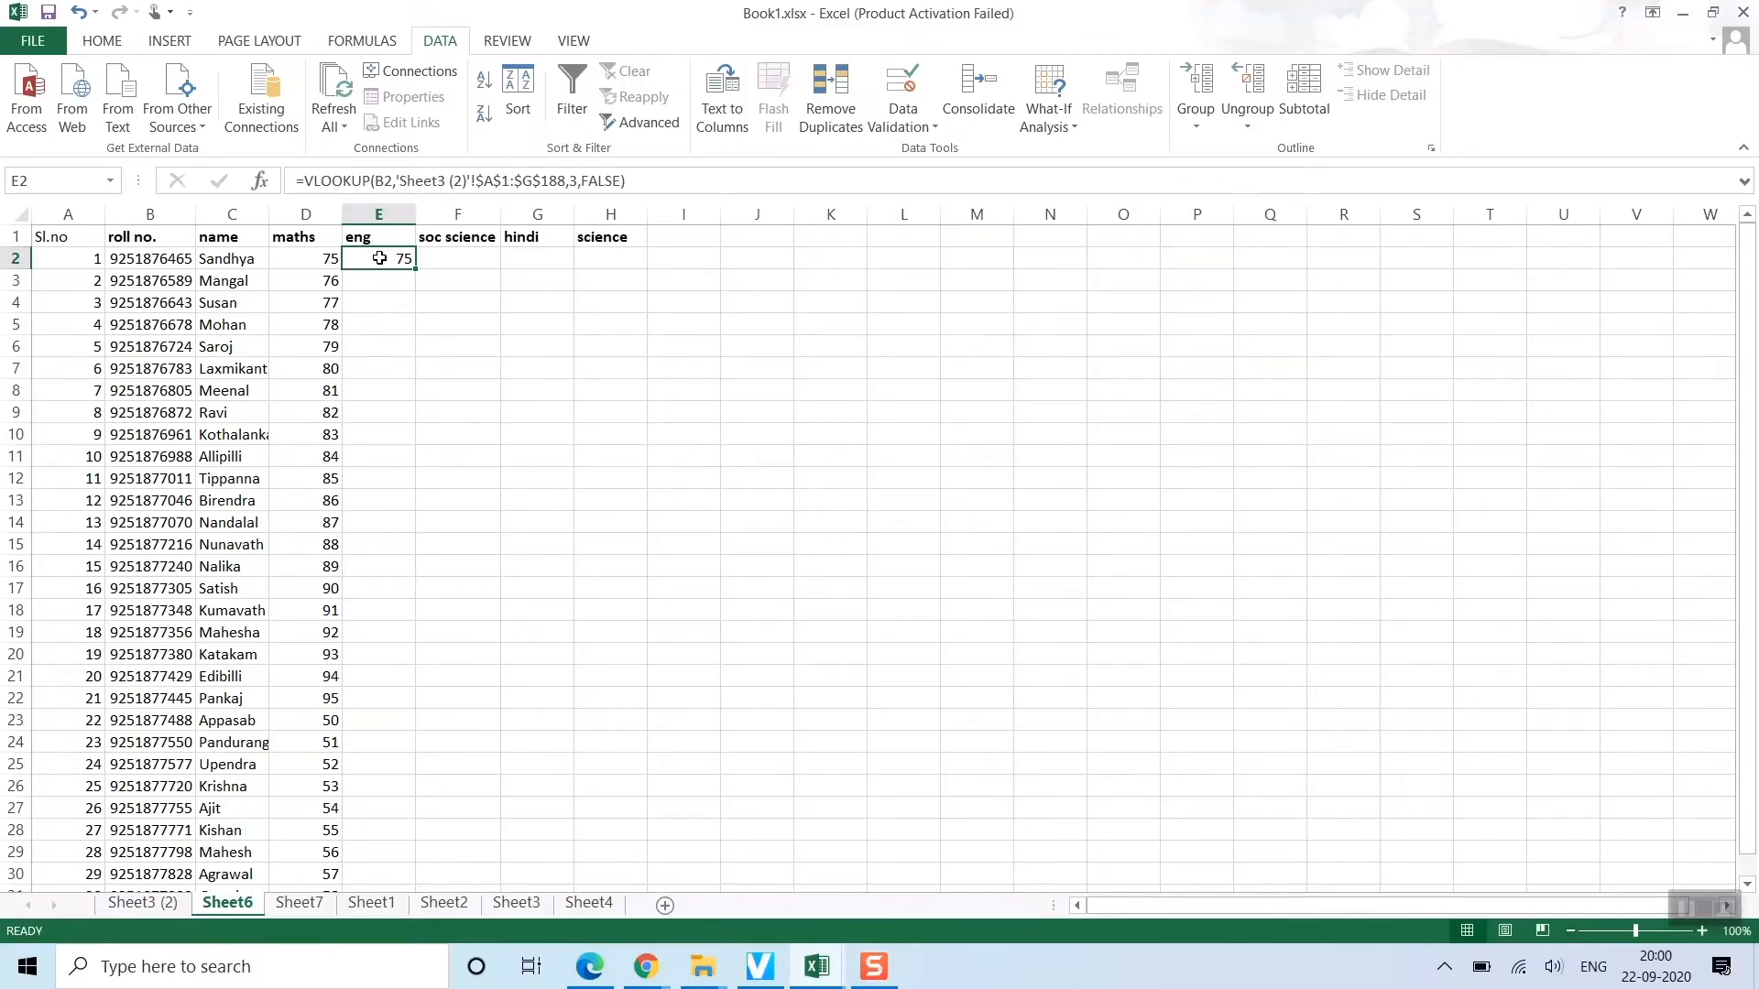
# Check the eng column's position in Sheet3 (2) and set E2's column index to 4
pyautogui.click(146, 905)
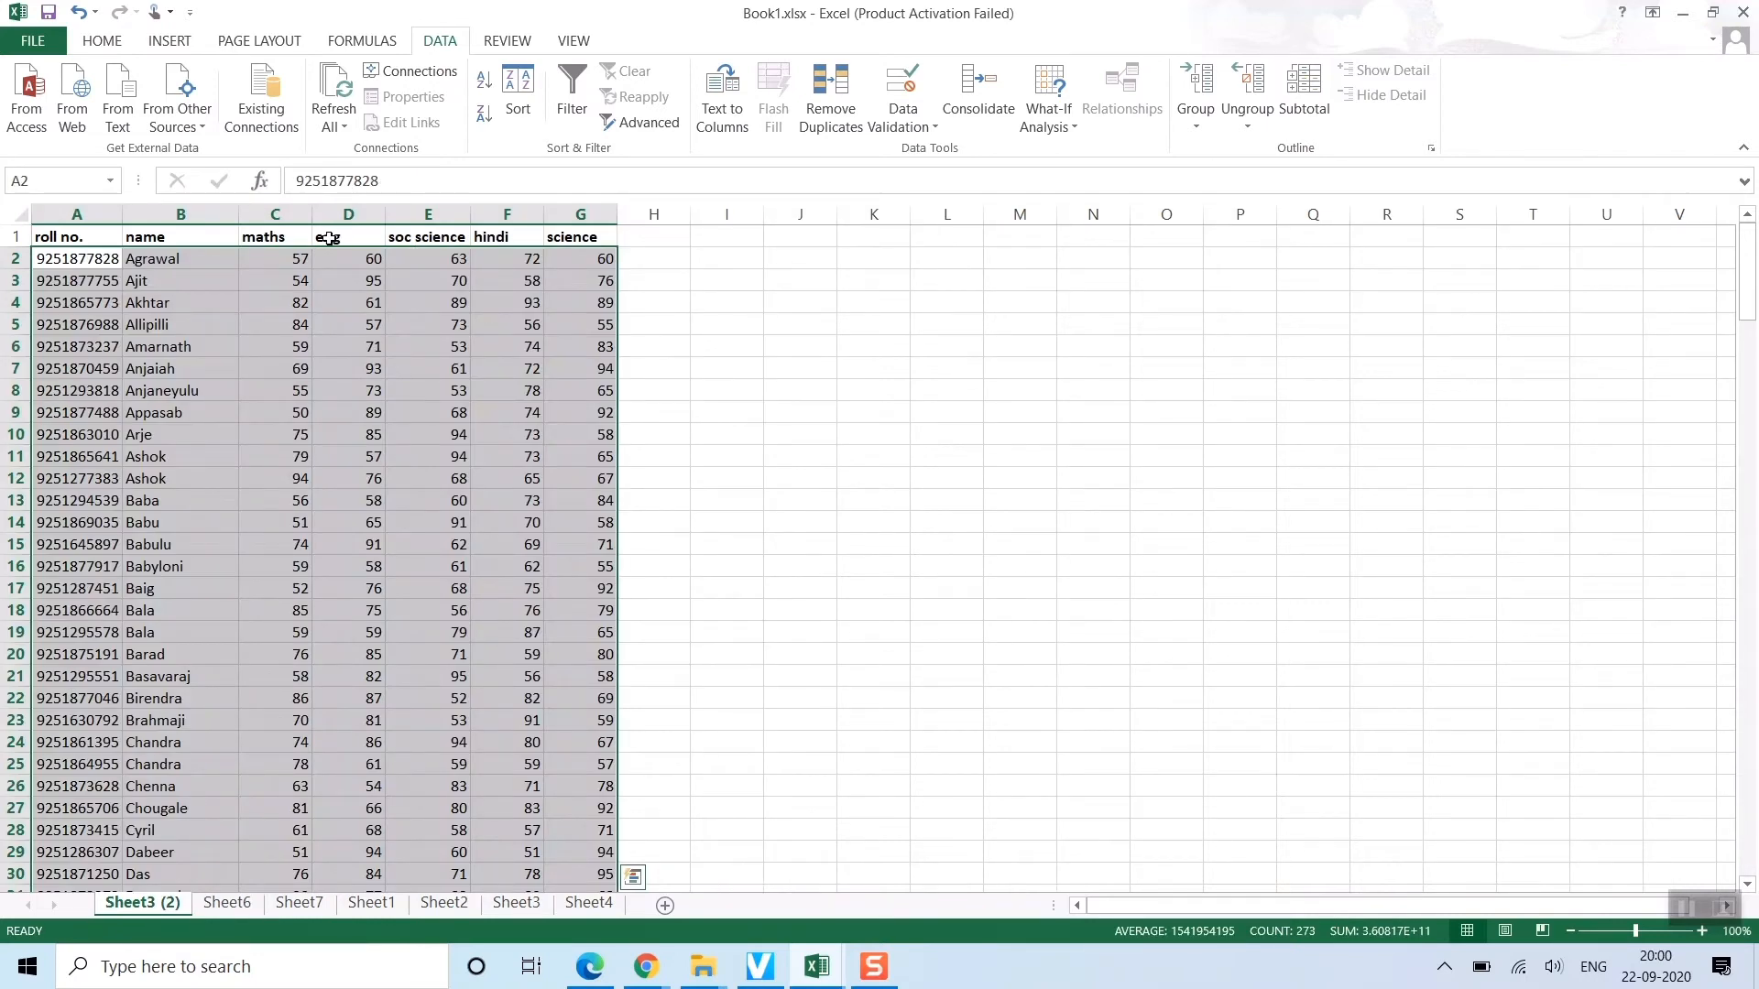
pyautogui.click(272, 216)
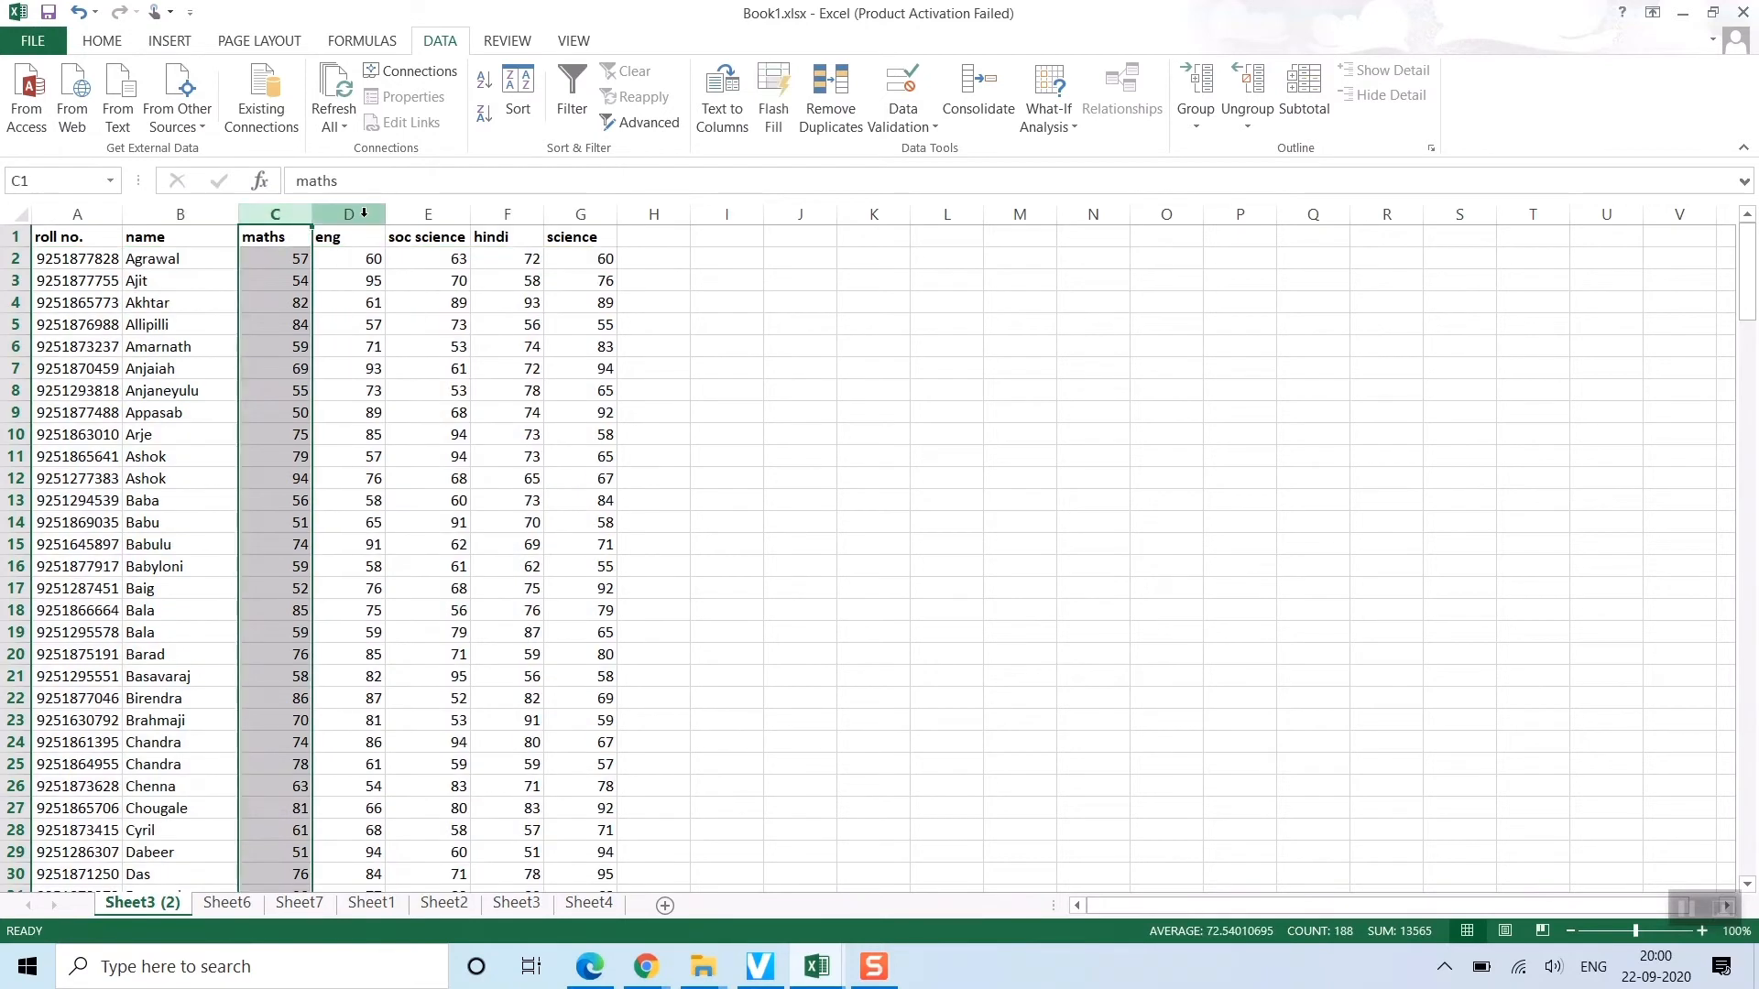
pyautogui.click(364, 213)
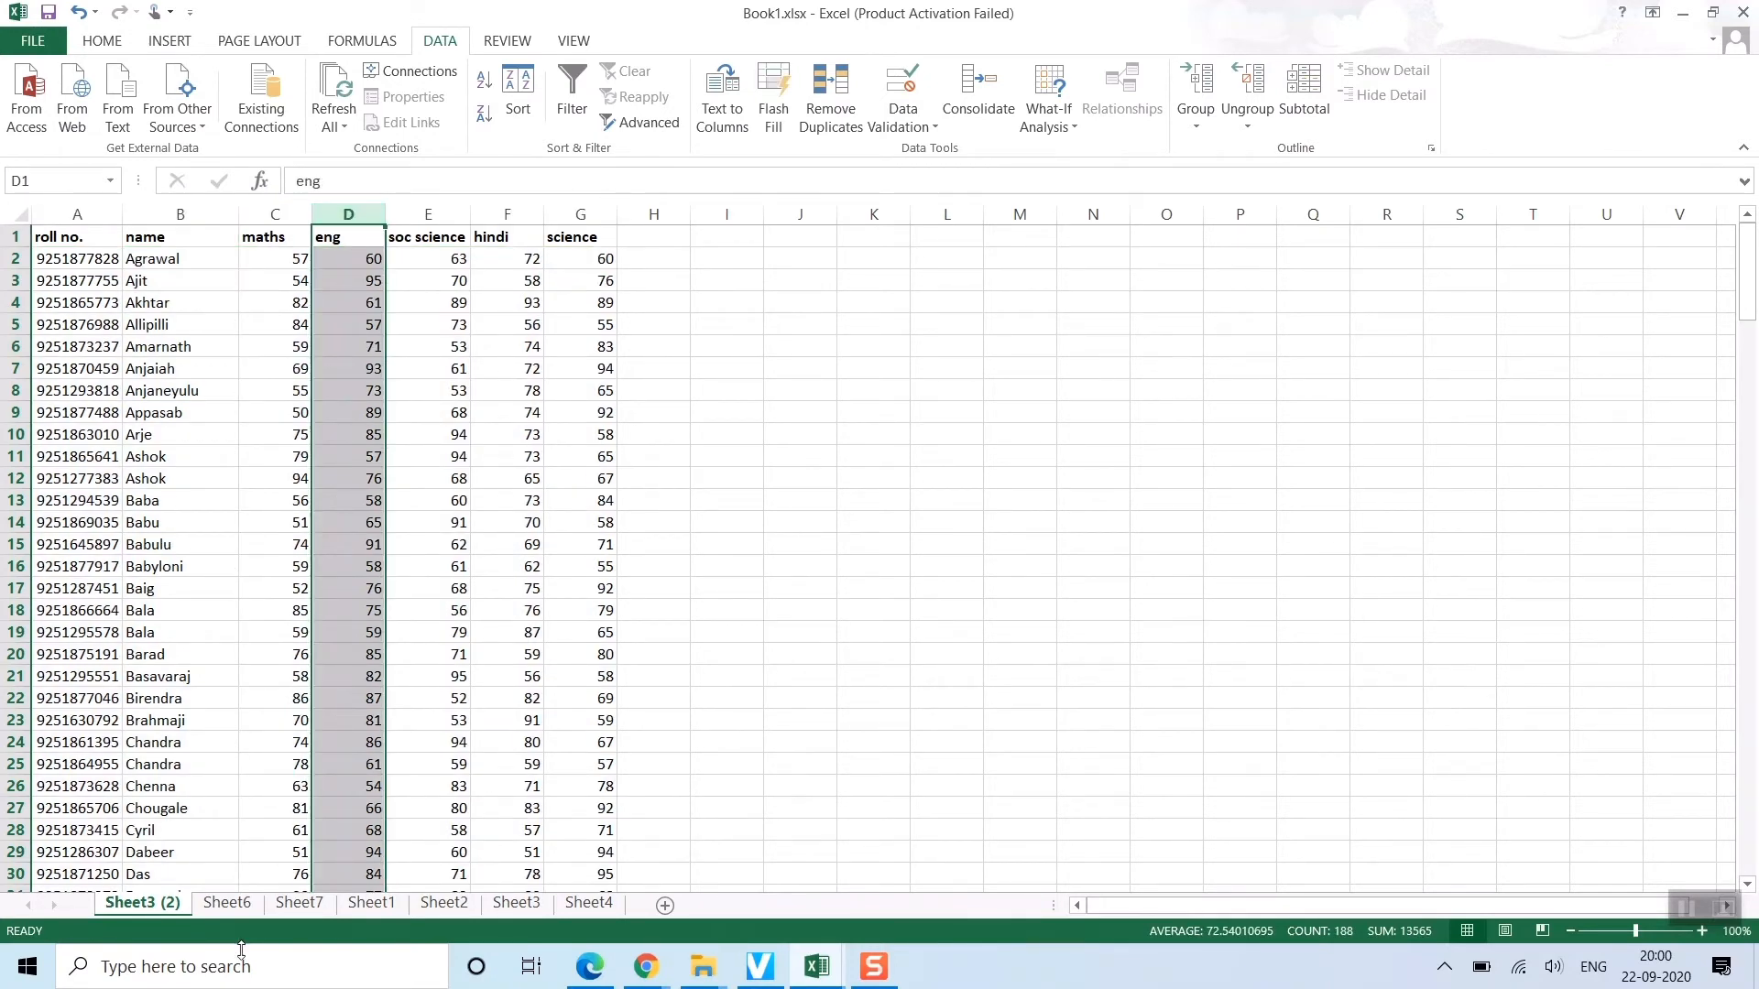
pyautogui.click(211, 904)
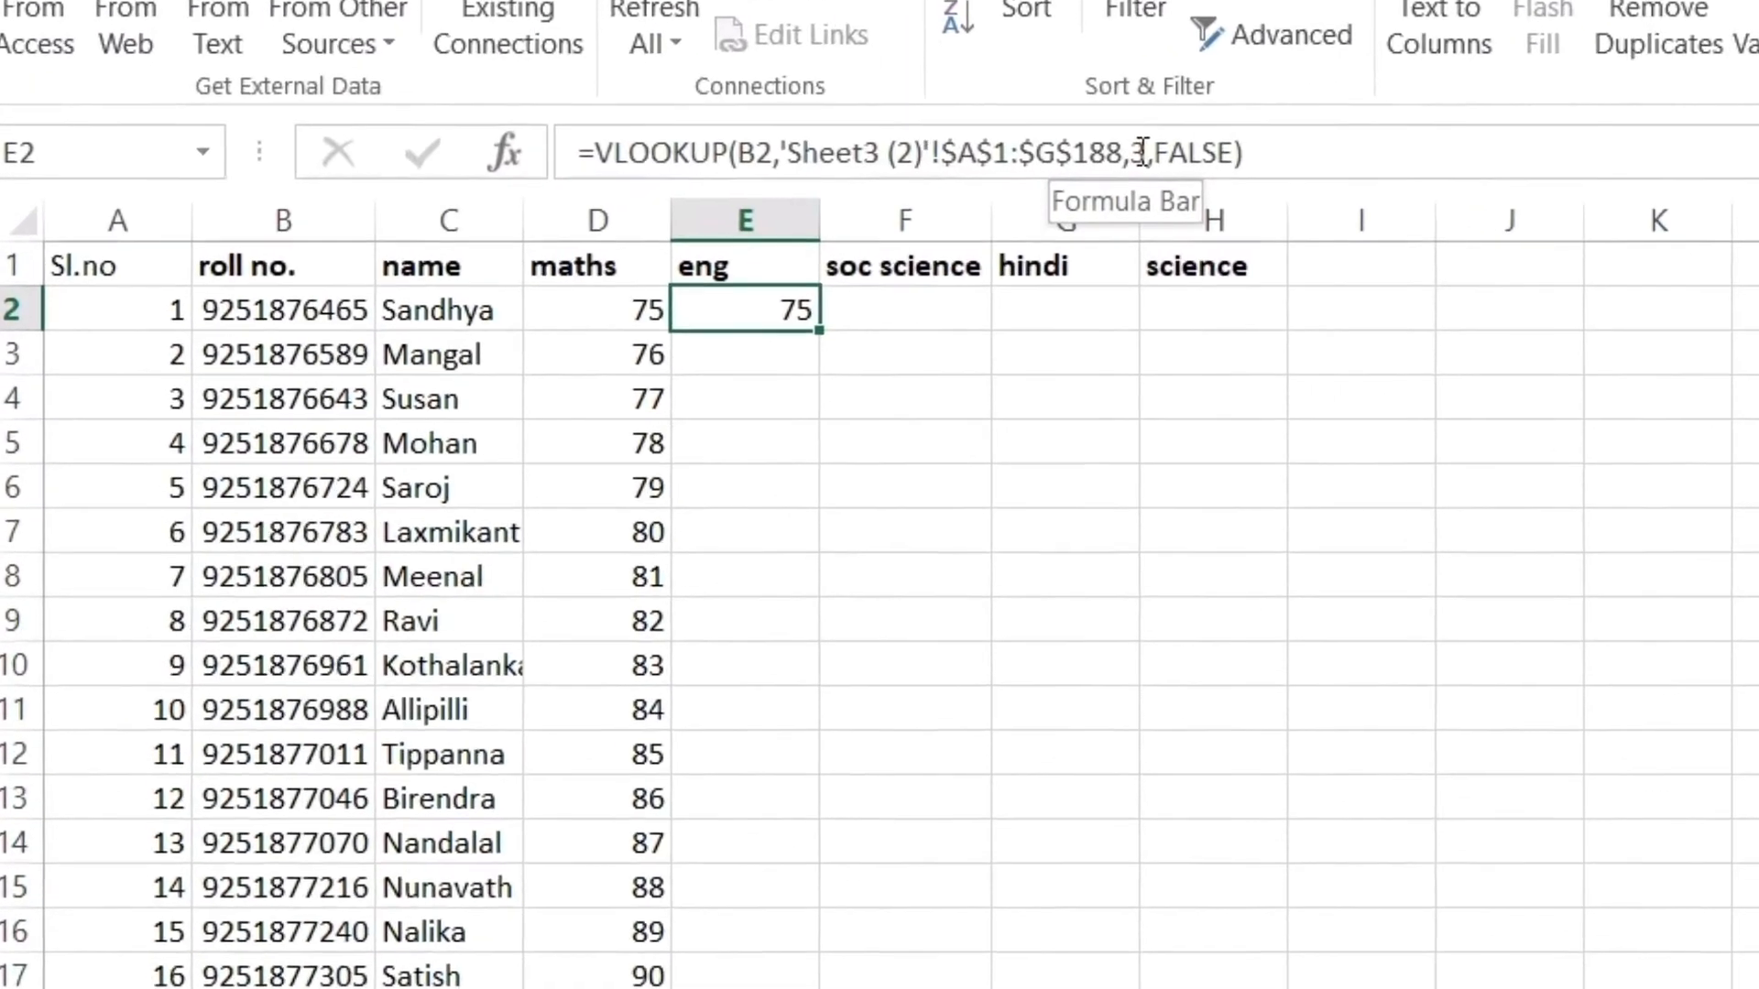
pyautogui.click(1143, 151)
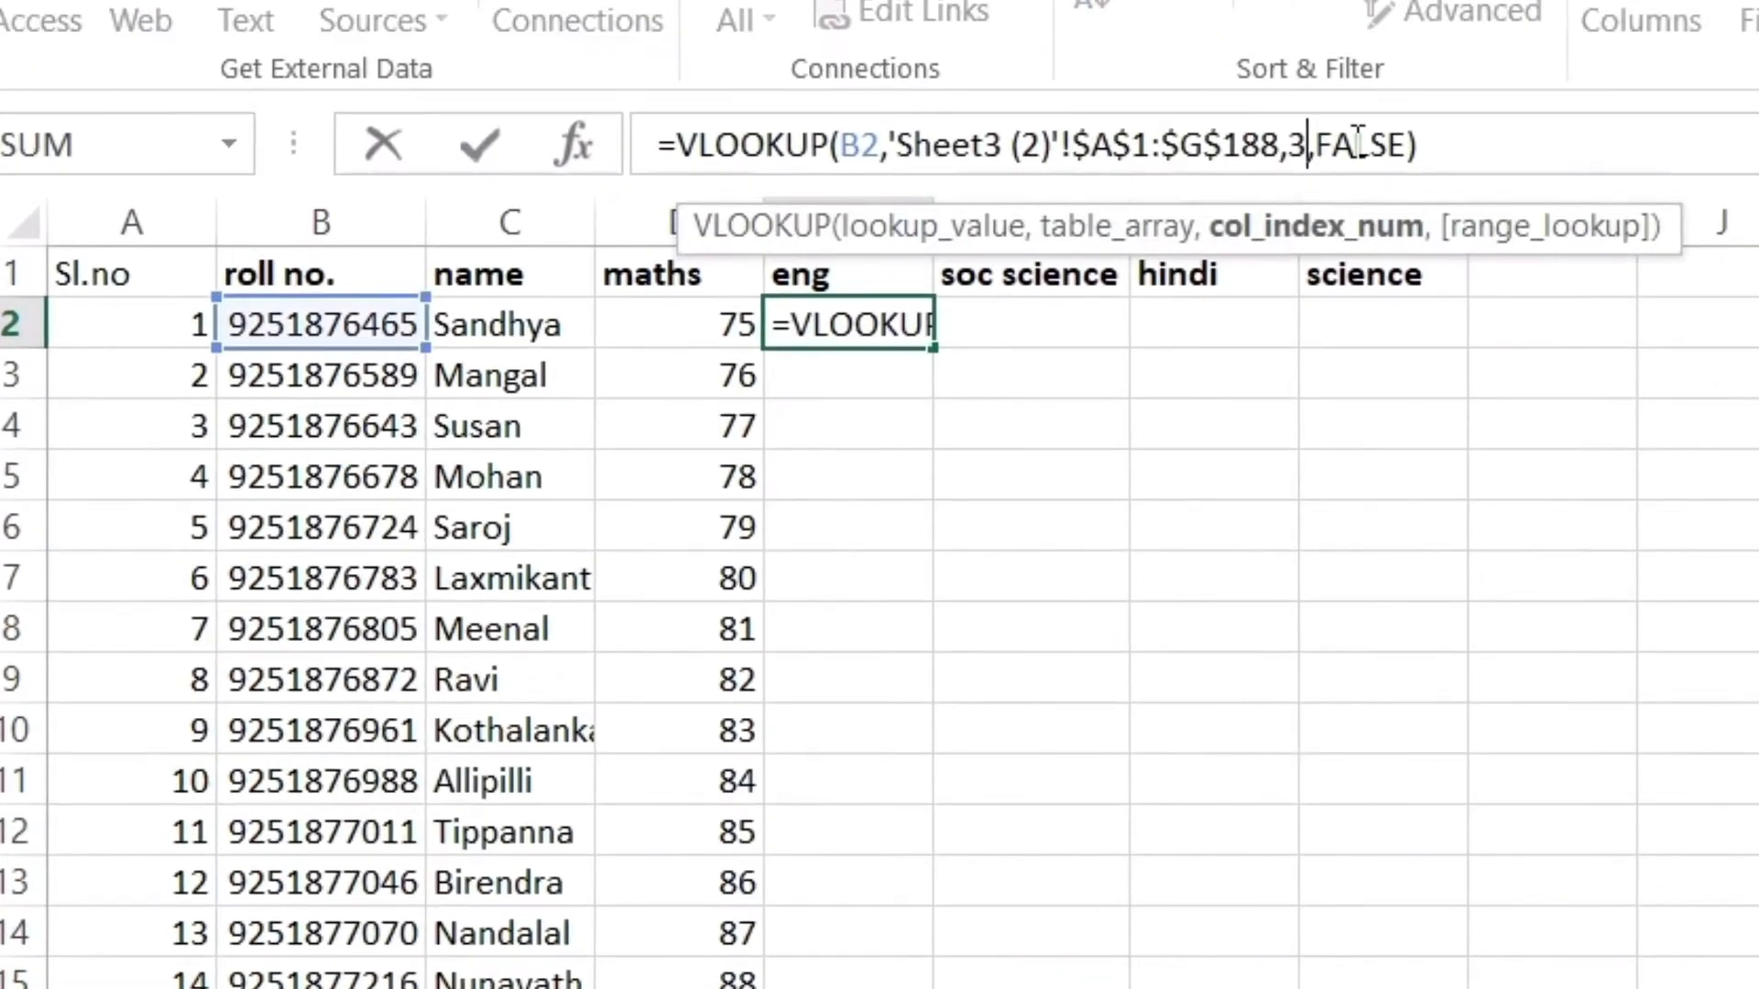
pyautogui.press('BackSpace')
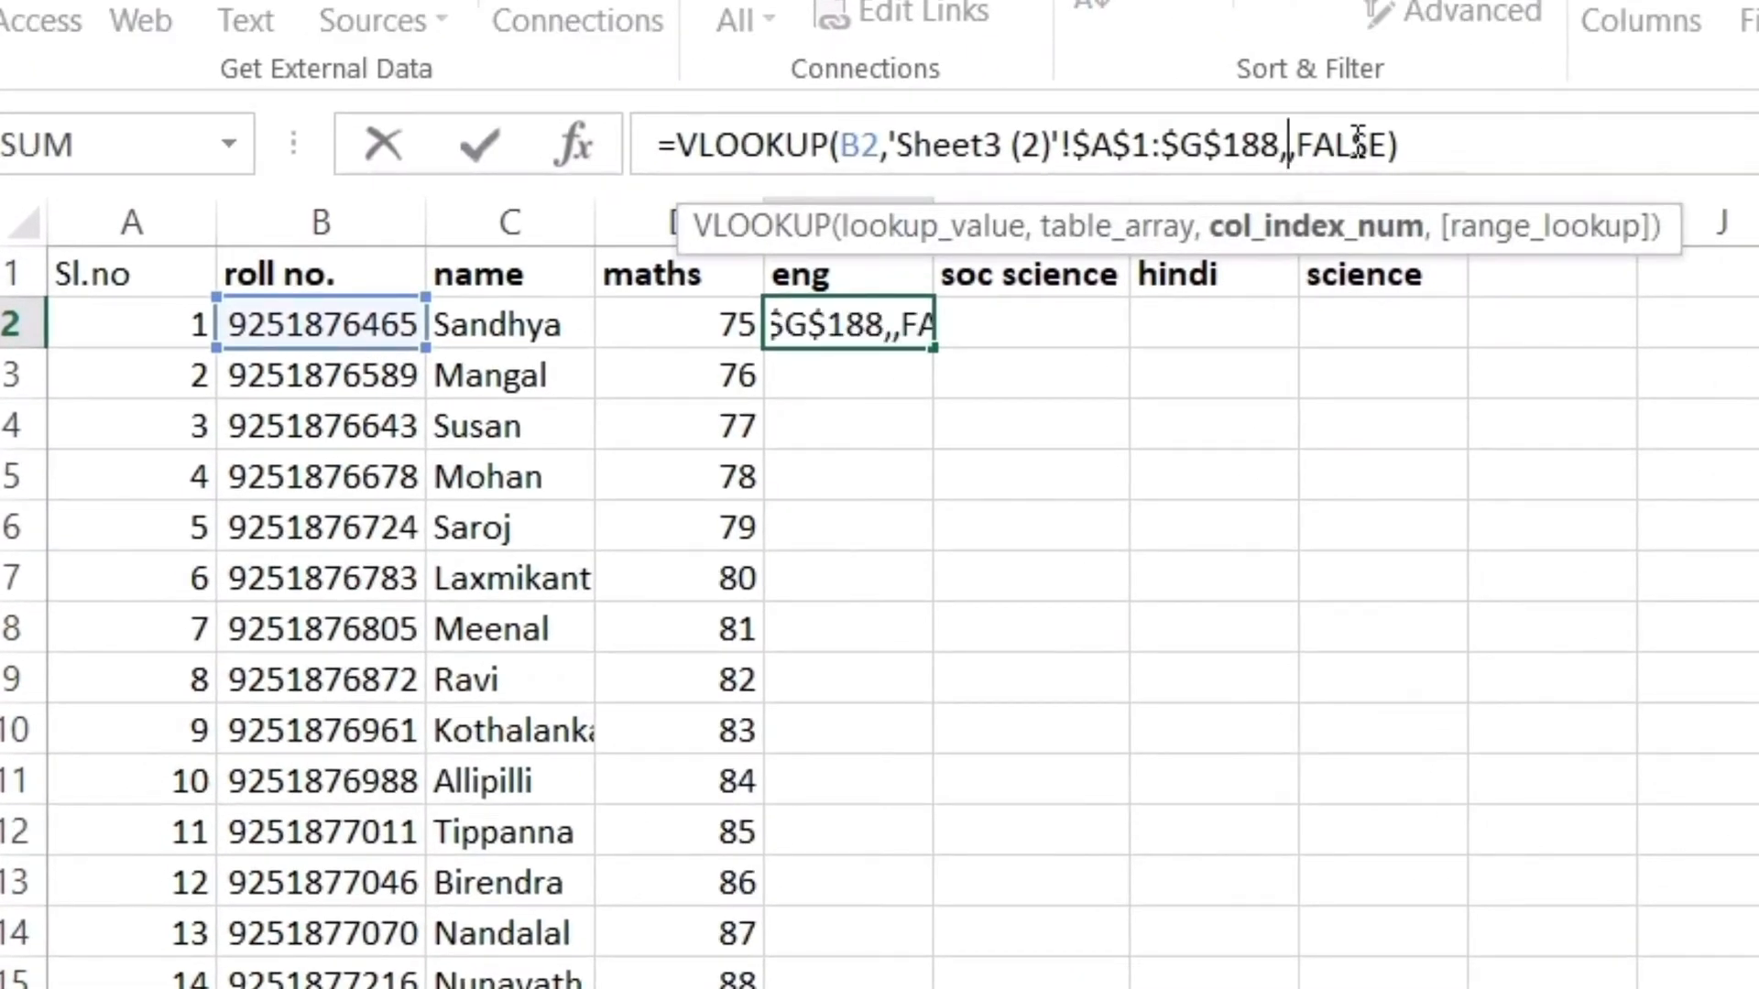
pyautogui.write('4')
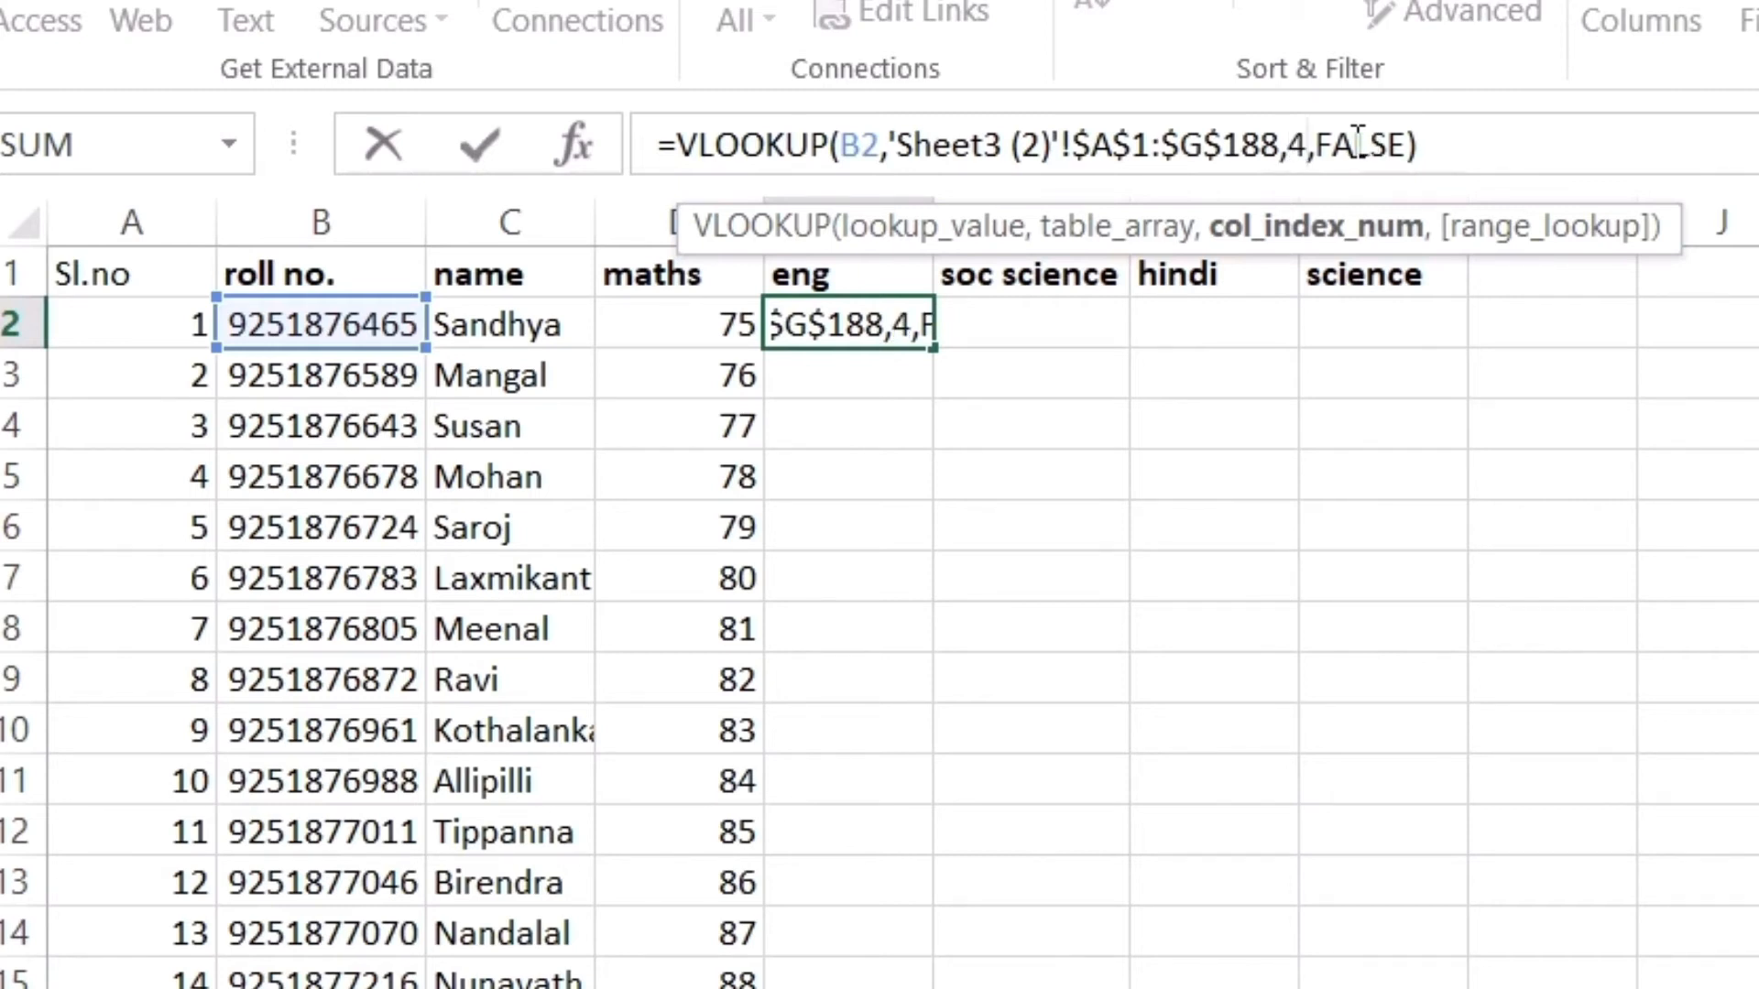
pyautogui.press('Return')
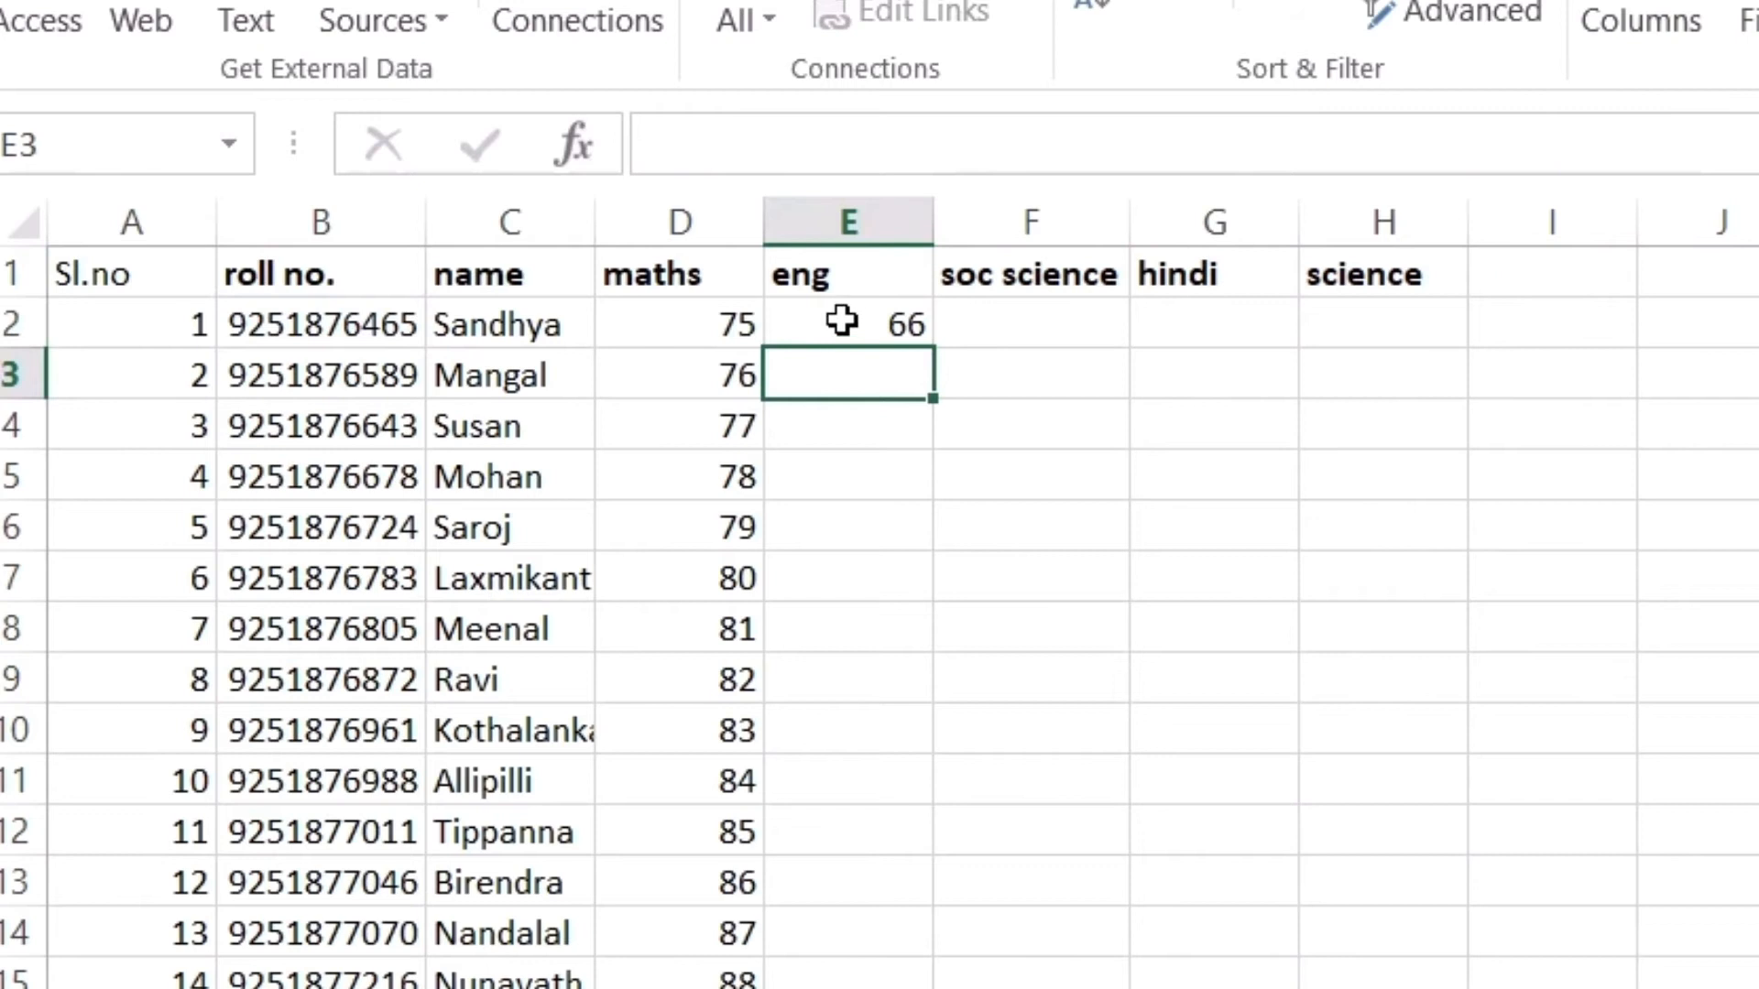
# Fill the eng formula down for all 30 students, starting with 66
pyautogui.click(841, 320)
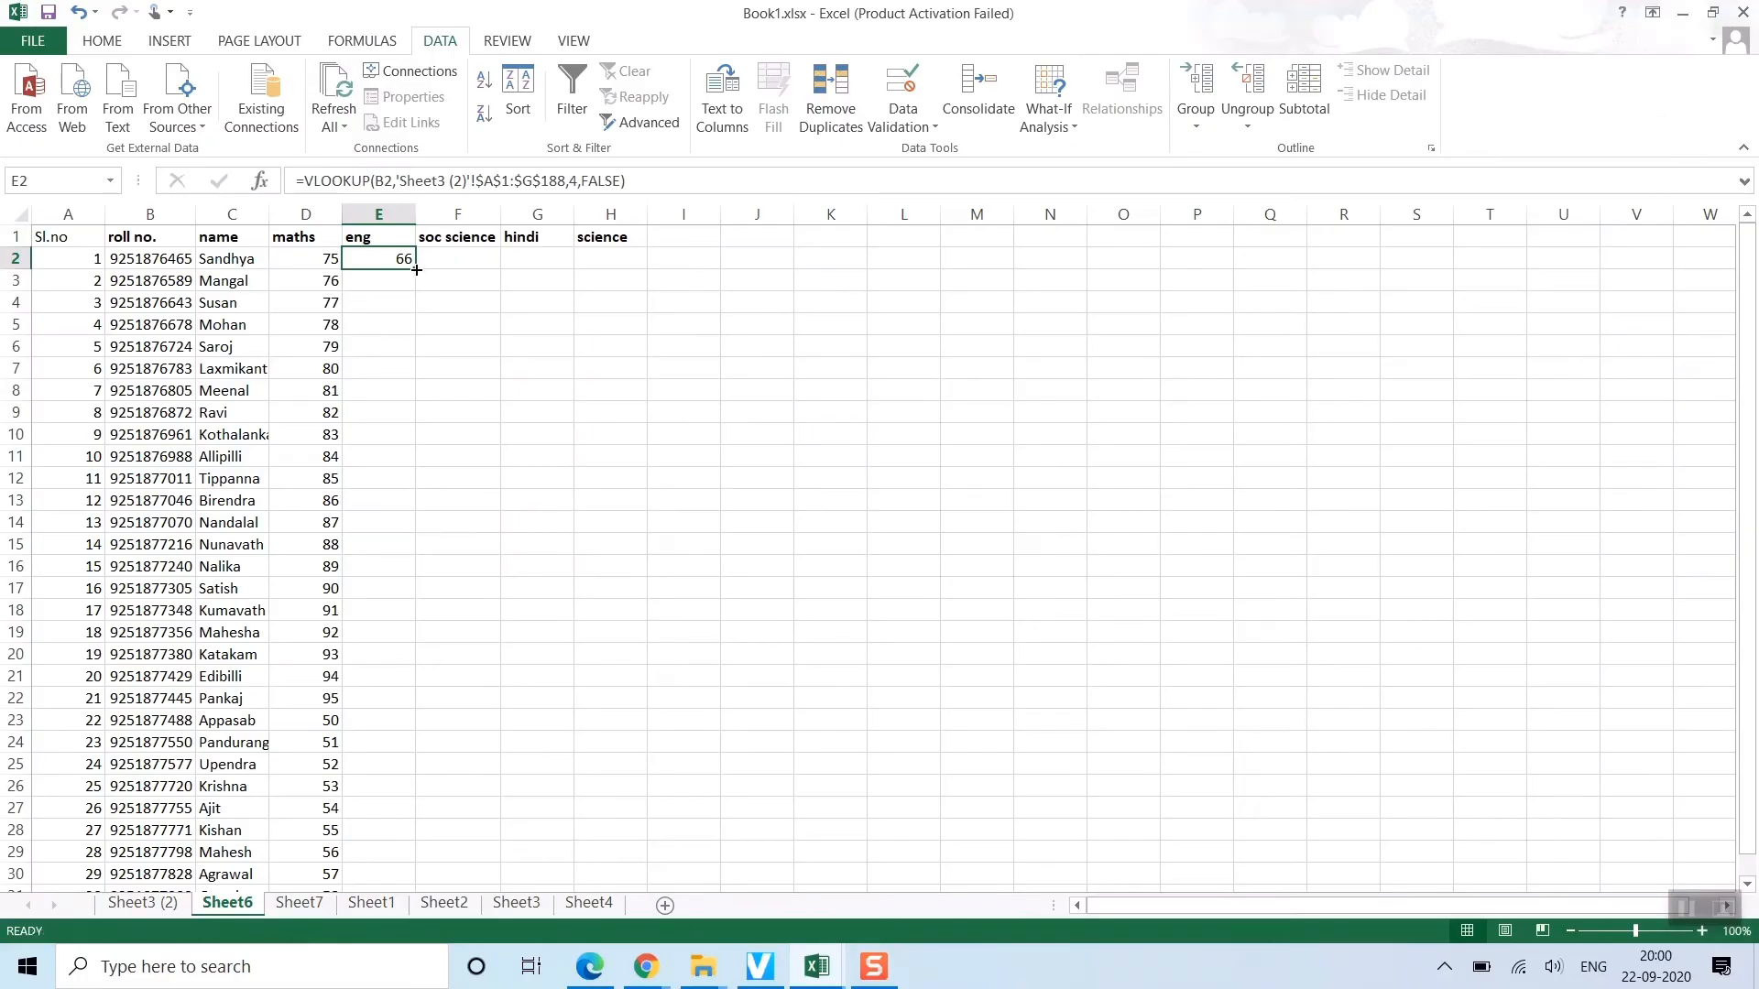
pyautogui.doubleClick(415, 269)
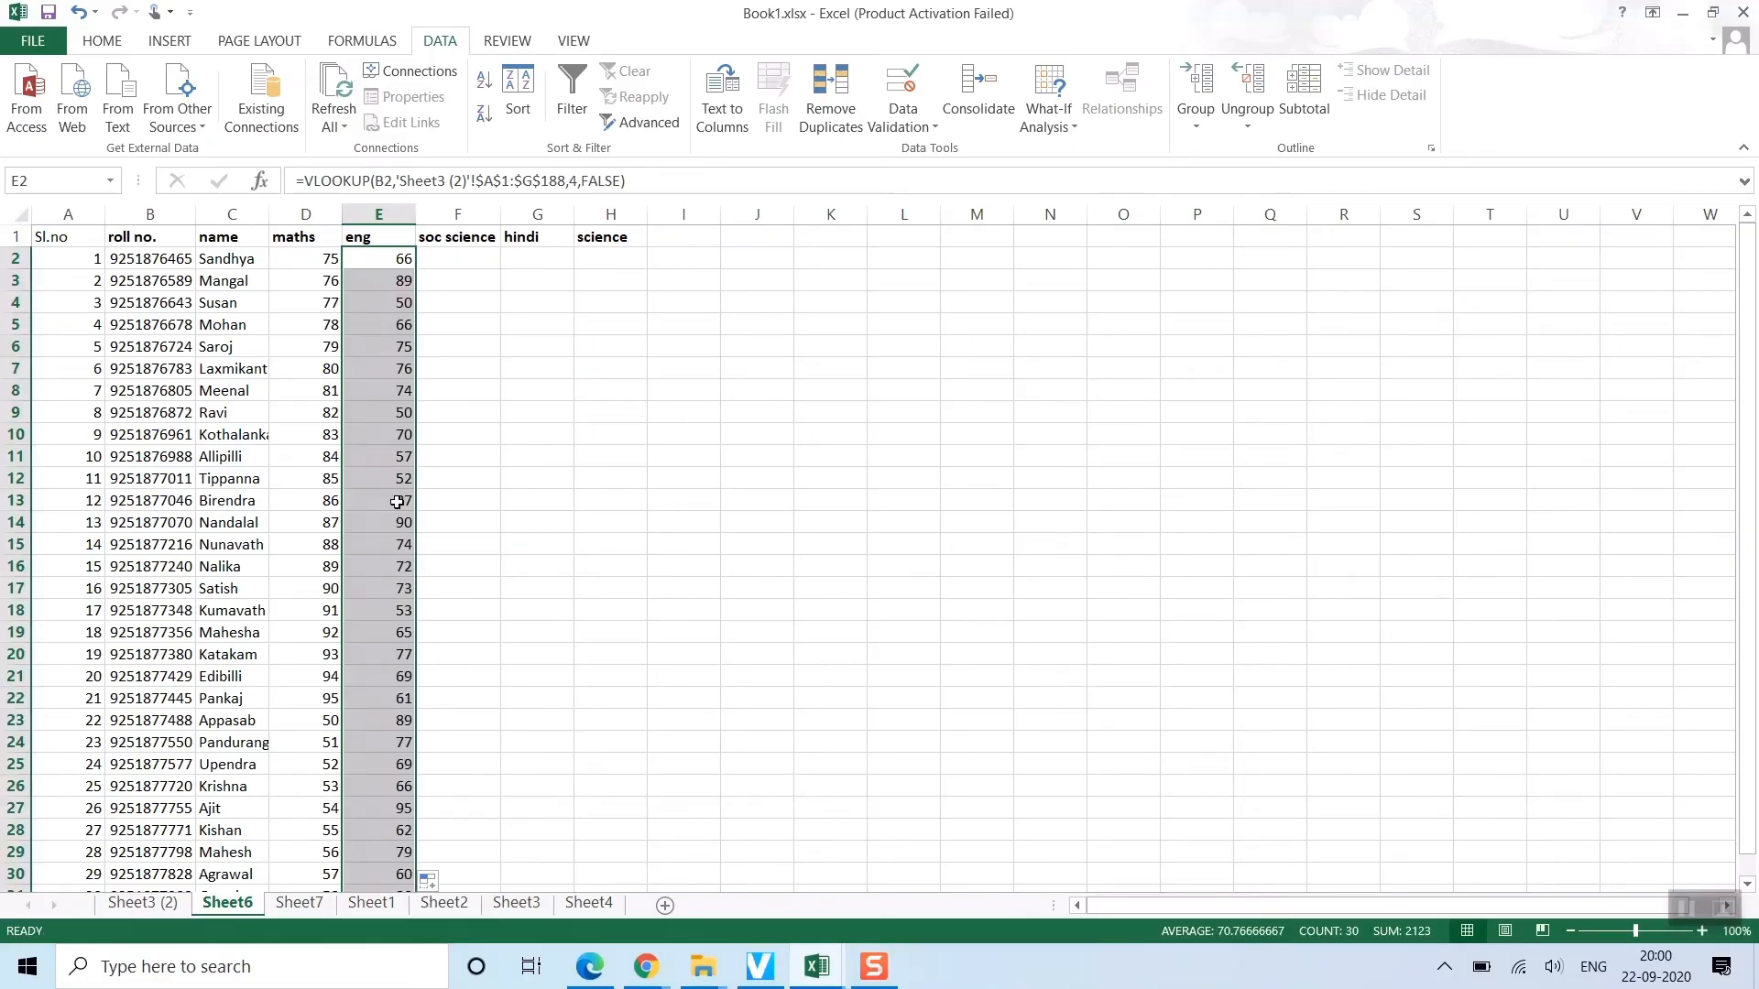
pyautogui.scroll(-8, 397, 502)
pyautogui.scroll(6, 397, 502)
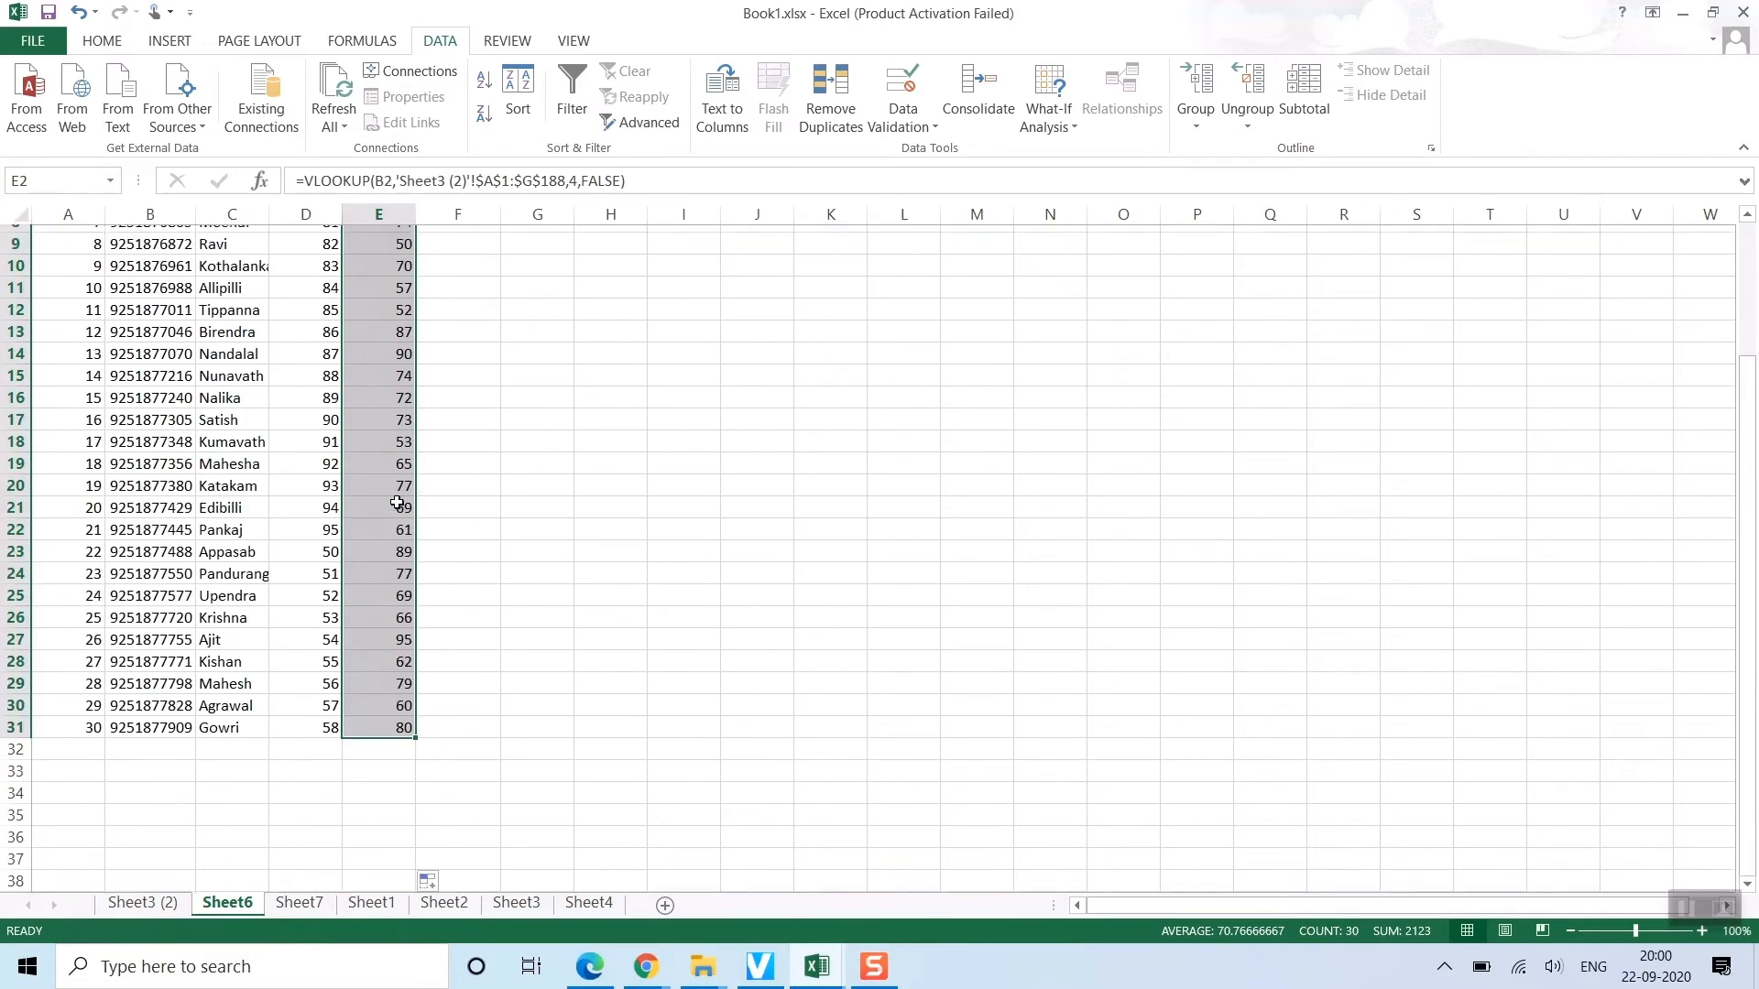
pyautogui.scroll(3, 396, 502)
pyautogui.click(392, 262)
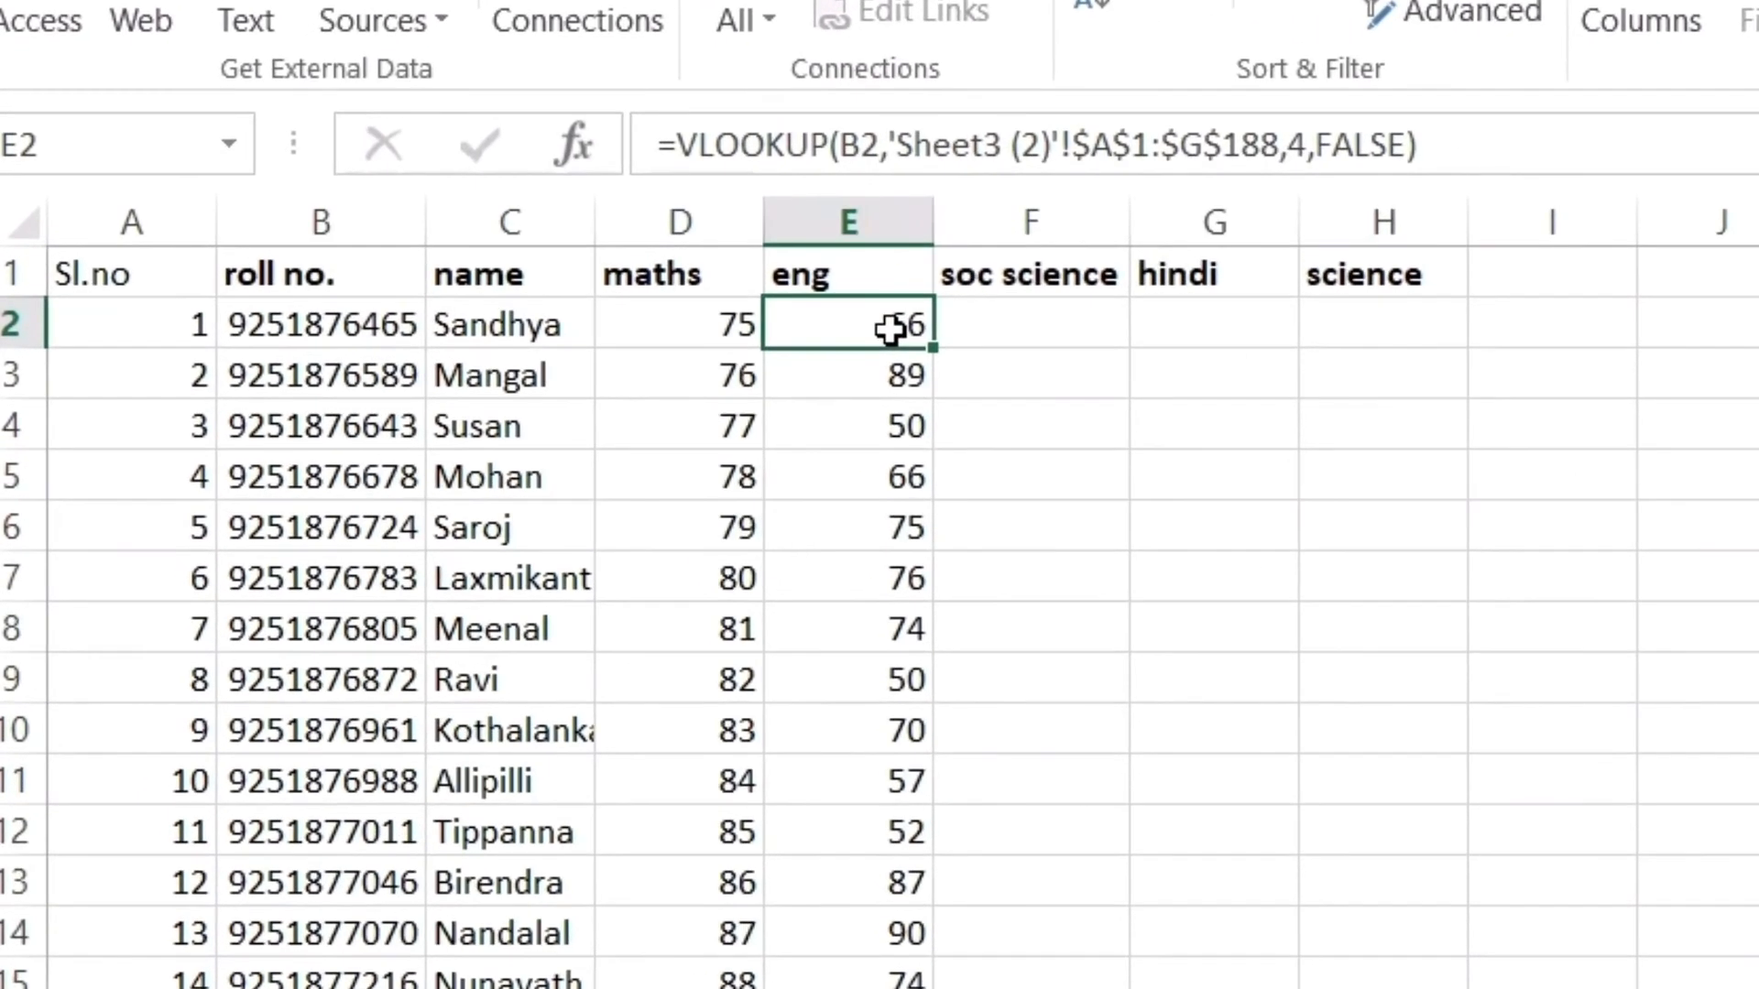
# Copy the eng VLOOKUP from E2 into the soc science, hindi and science cells of row 2
pyautogui.hotkey('ctrl', 'c')
pyautogui.click(1013, 332)
pyautogui.hotkey('ctrl', 'v')
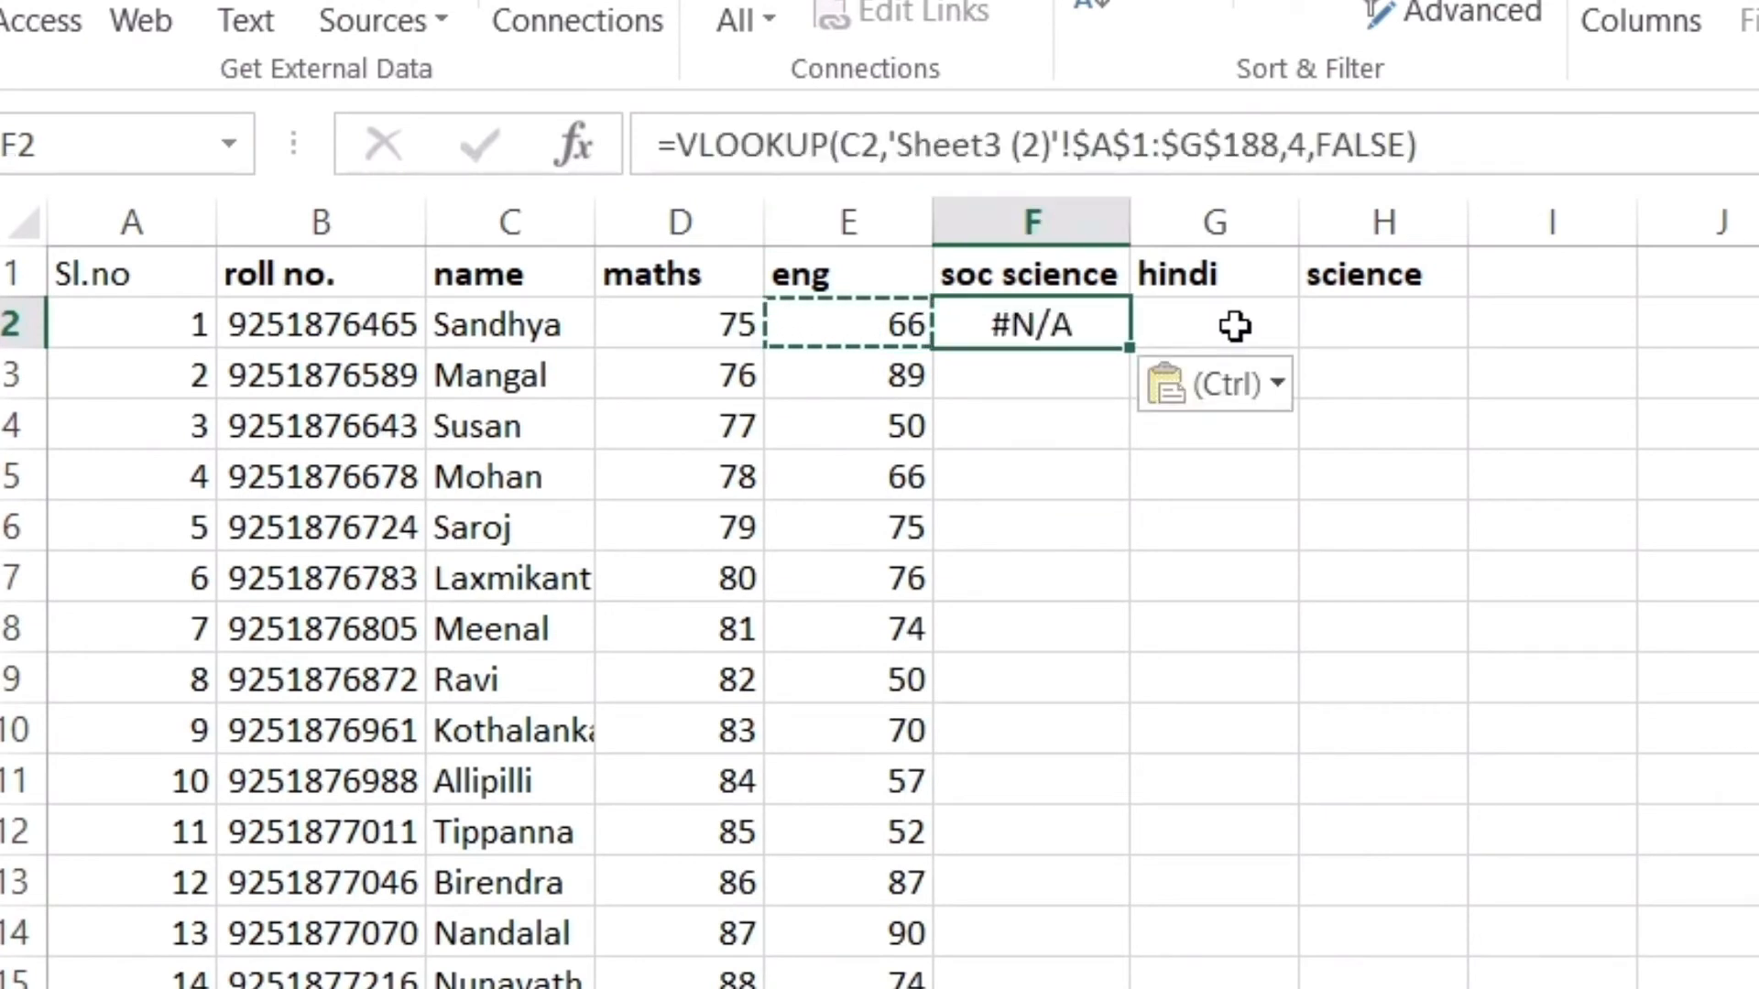
pyautogui.click(1229, 326)
pyautogui.hotkey('ctrl', 'v')
pyautogui.click(1343, 326)
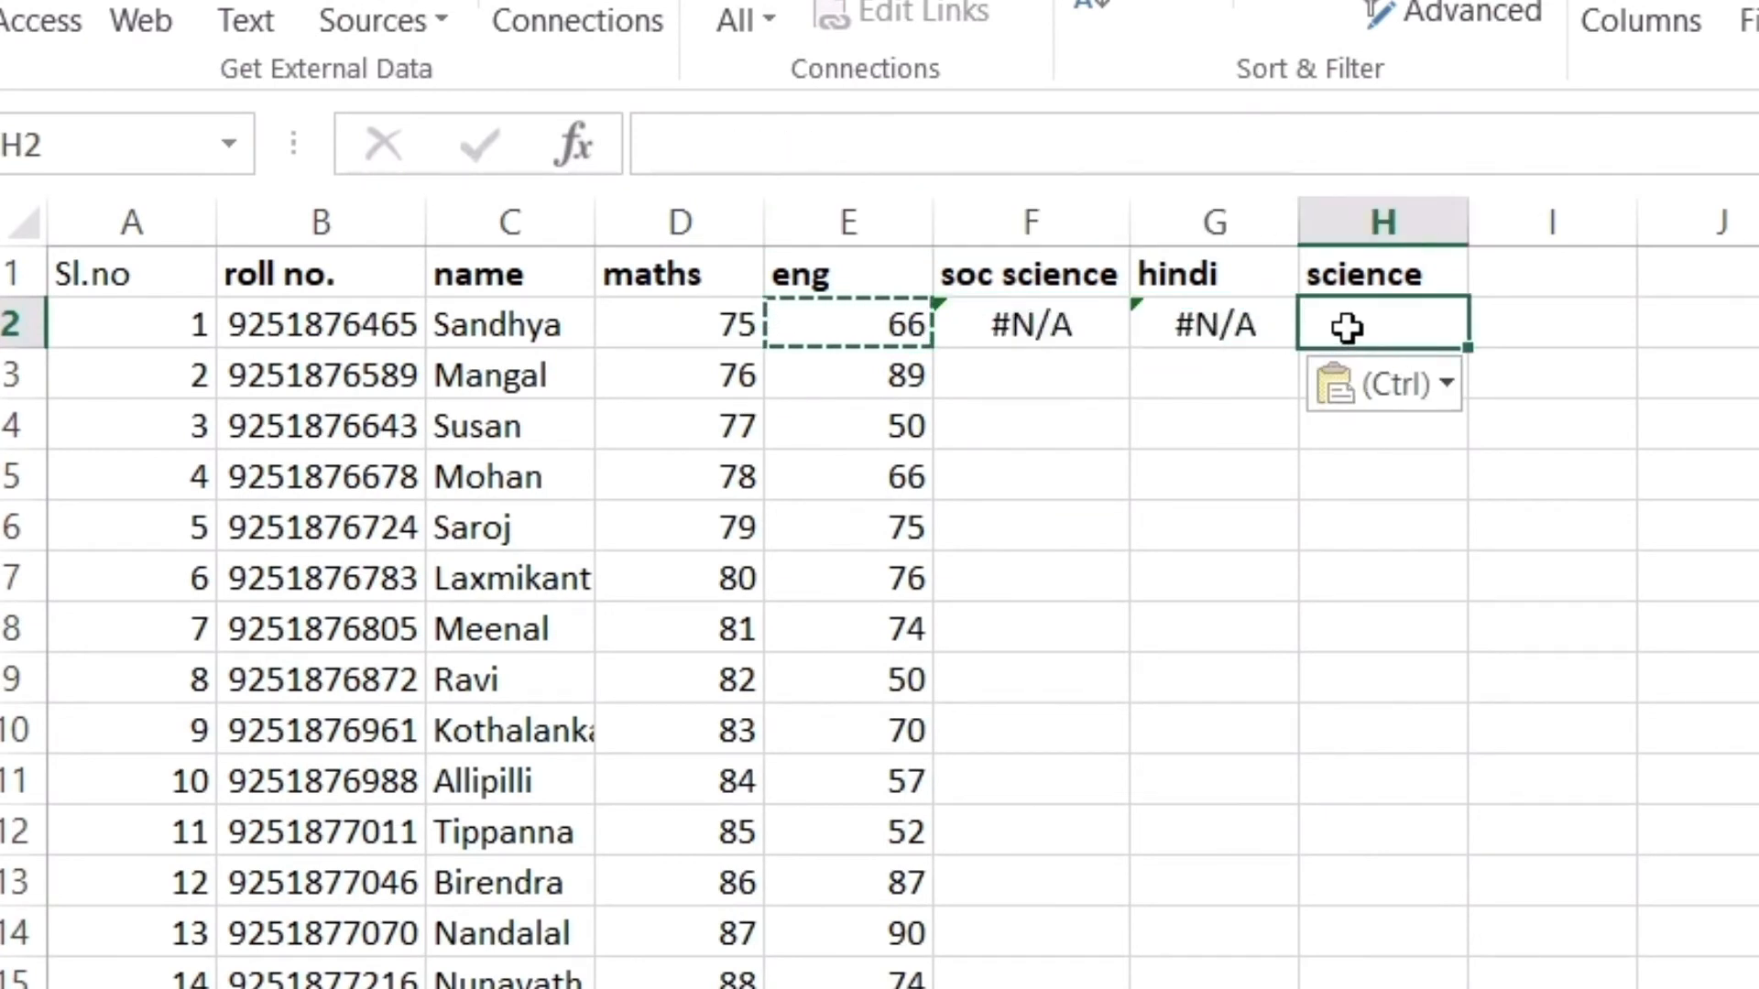
pyautogui.hotkey('ctrl', 'v')
# Fix the soc science formula to look up roll number B2
pyautogui.click(1008, 325)
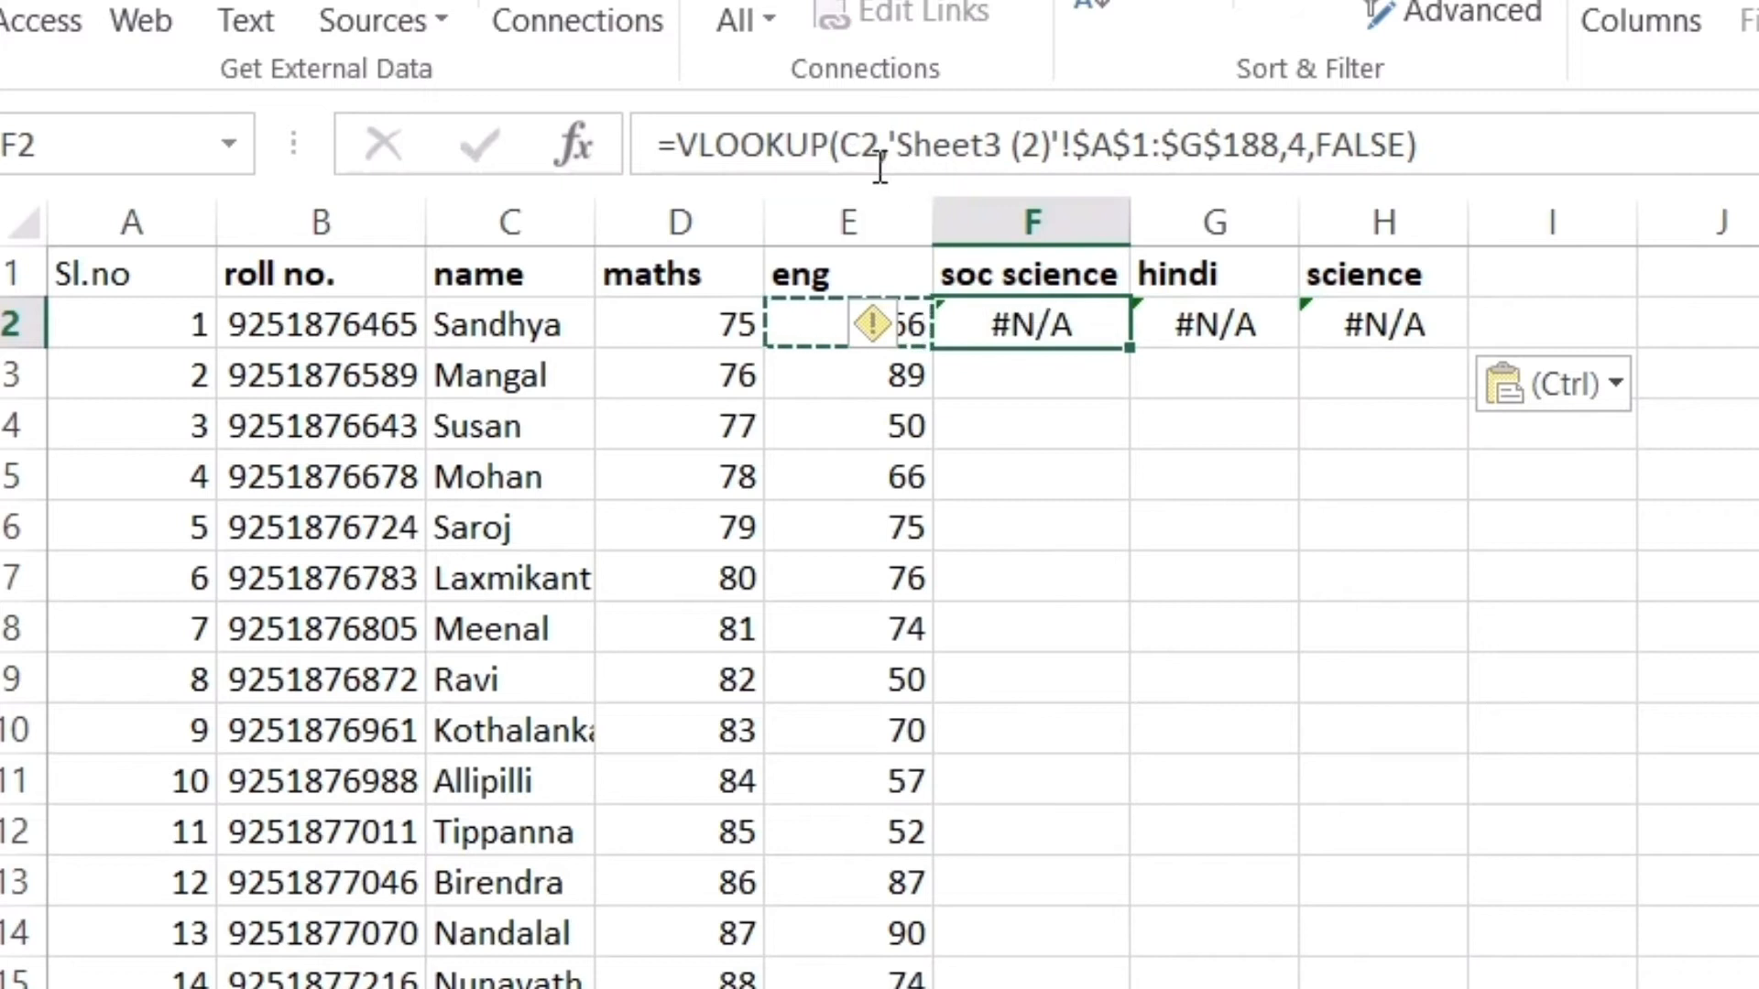
pyautogui.click(861, 145)
pyautogui.press('BackSpace')
pyautogui.write('a')
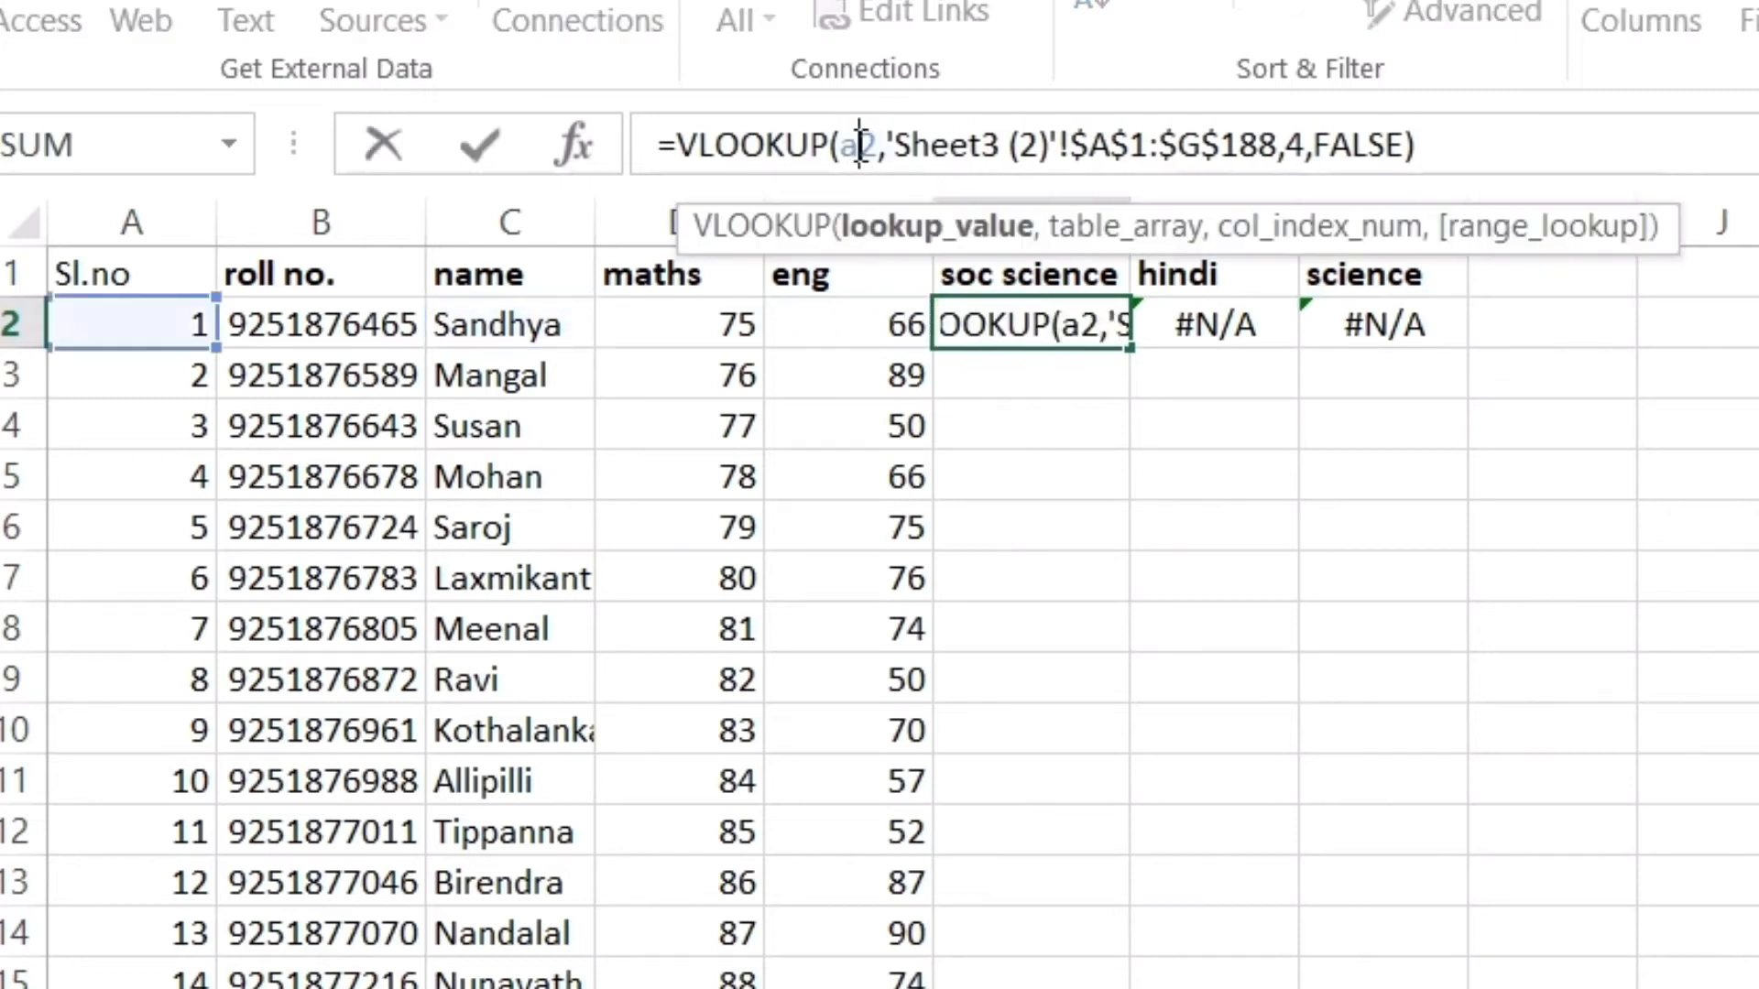
pyautogui.press('BackSpace')
pyautogui.write('b')
pyautogui.press('Return')
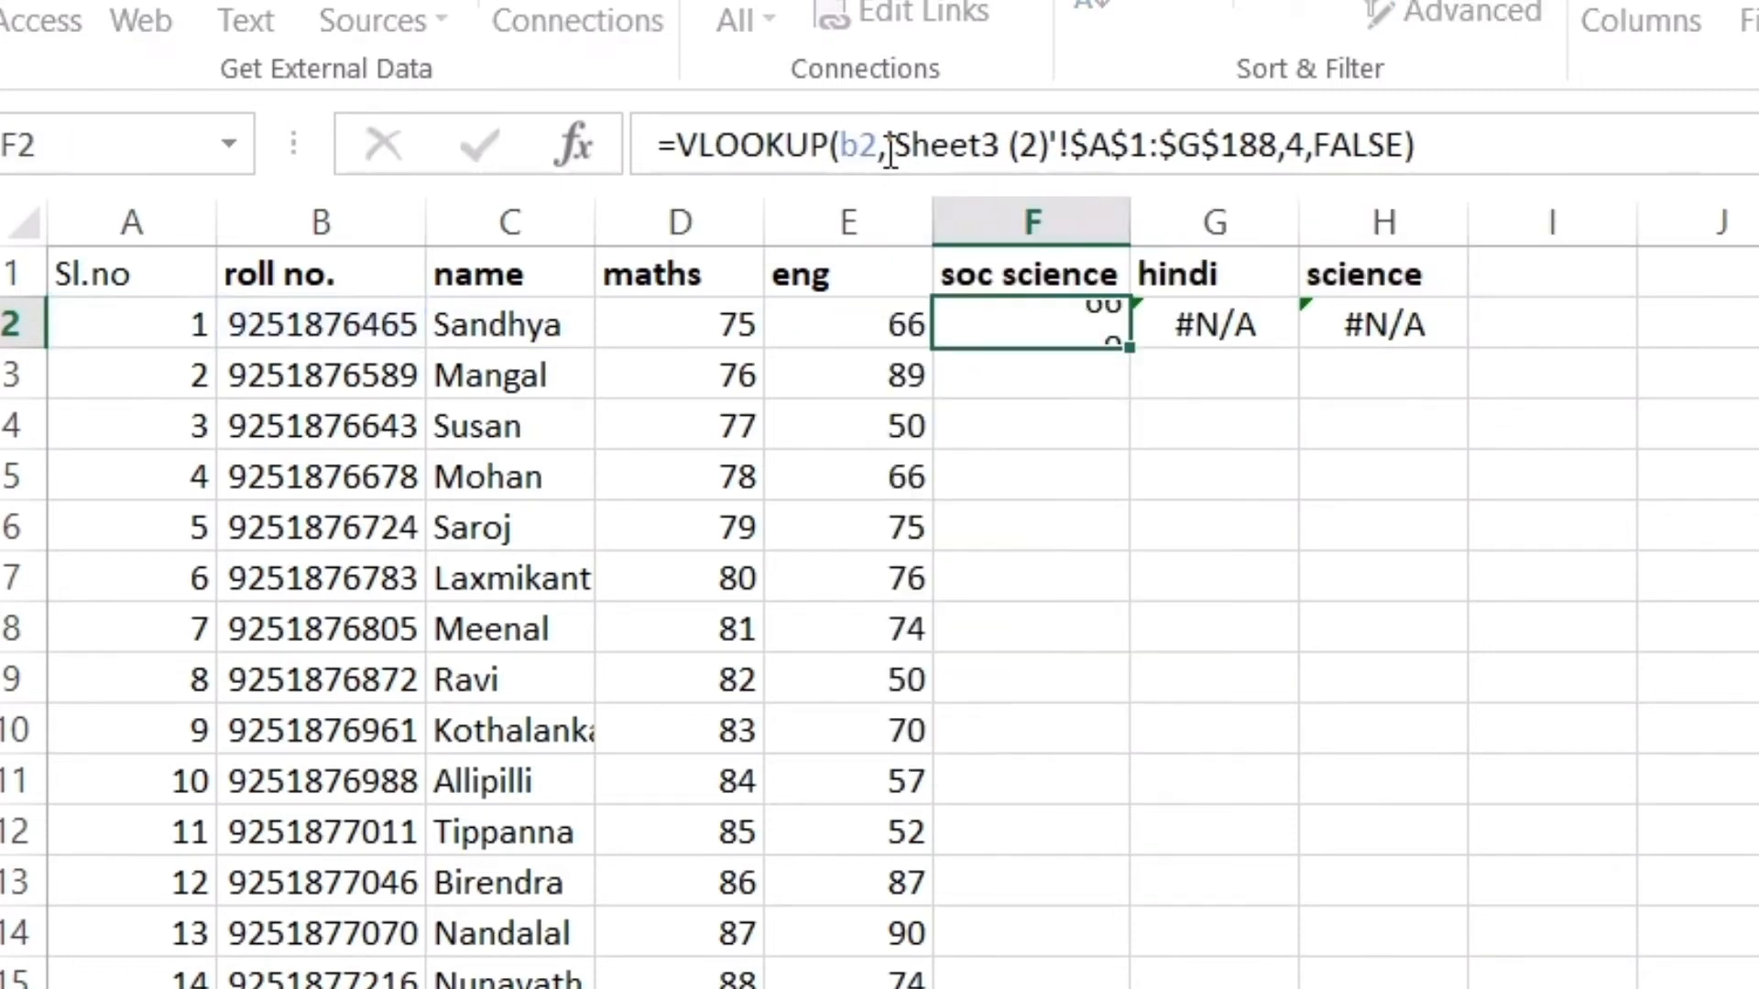
# Edit the hindi lookup reference and set the science formula to look up B2
pyautogui.click(1191, 326)
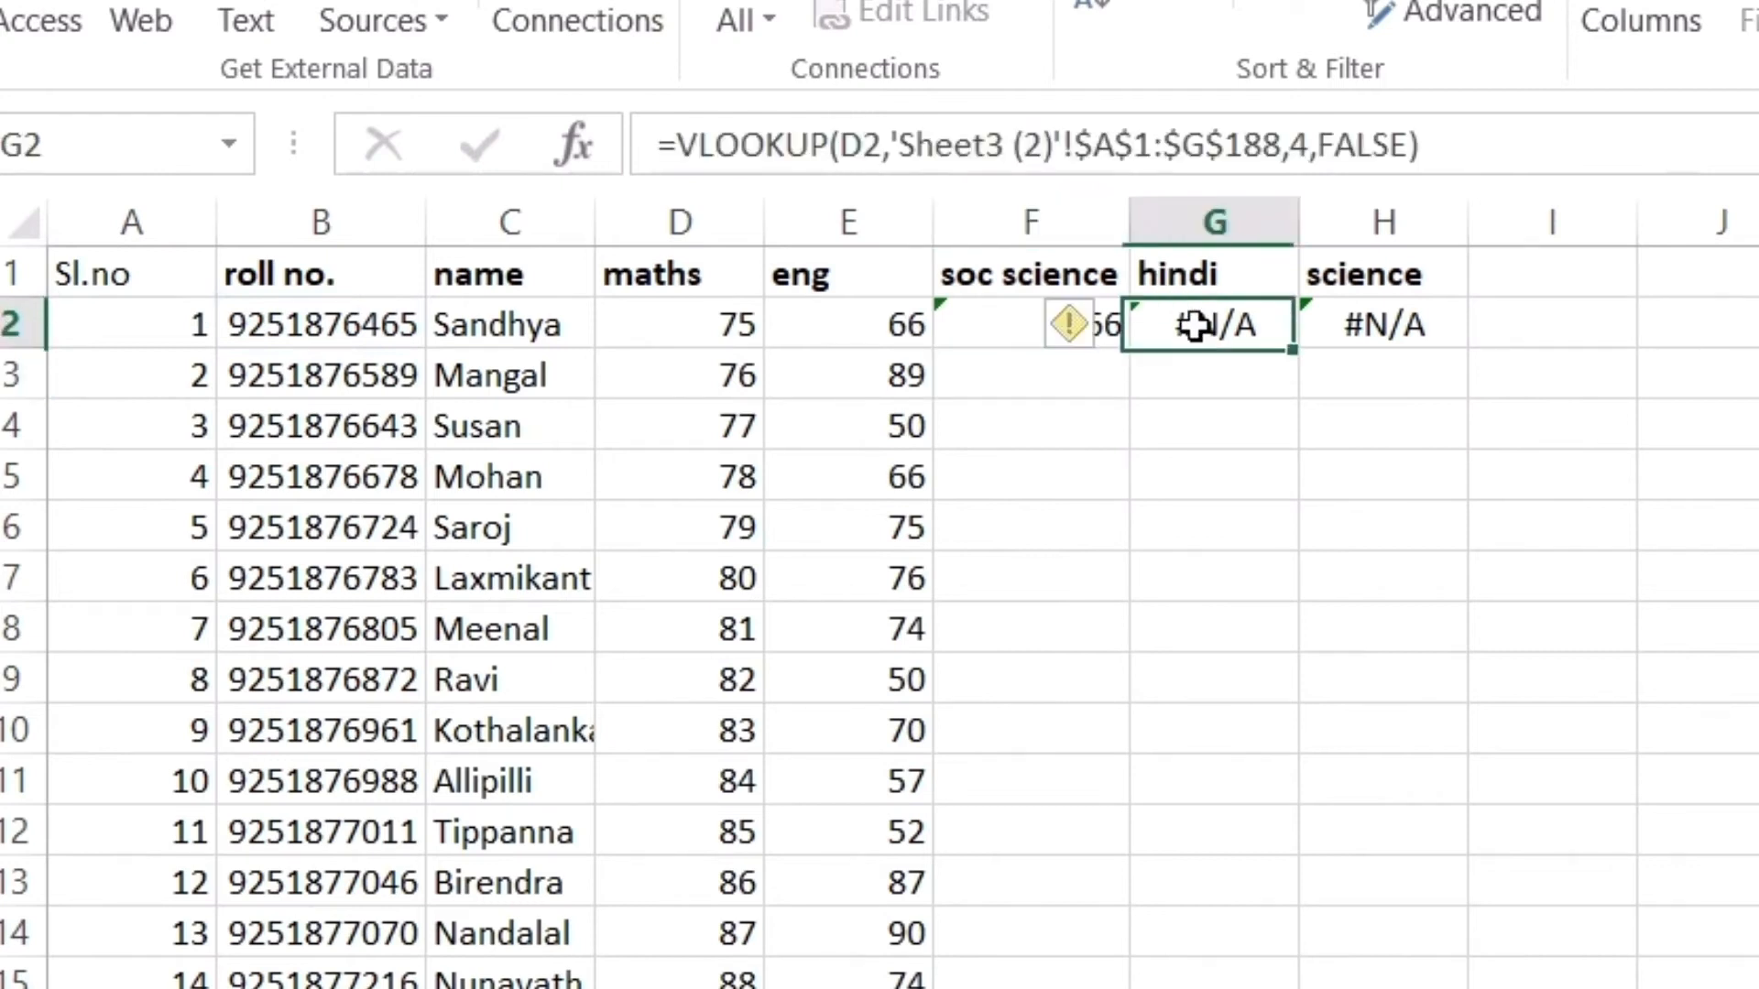
pyautogui.click(861, 165)
pyautogui.press('BackSpace')
pyautogui.write('e')
pyautogui.click(1456, 325)
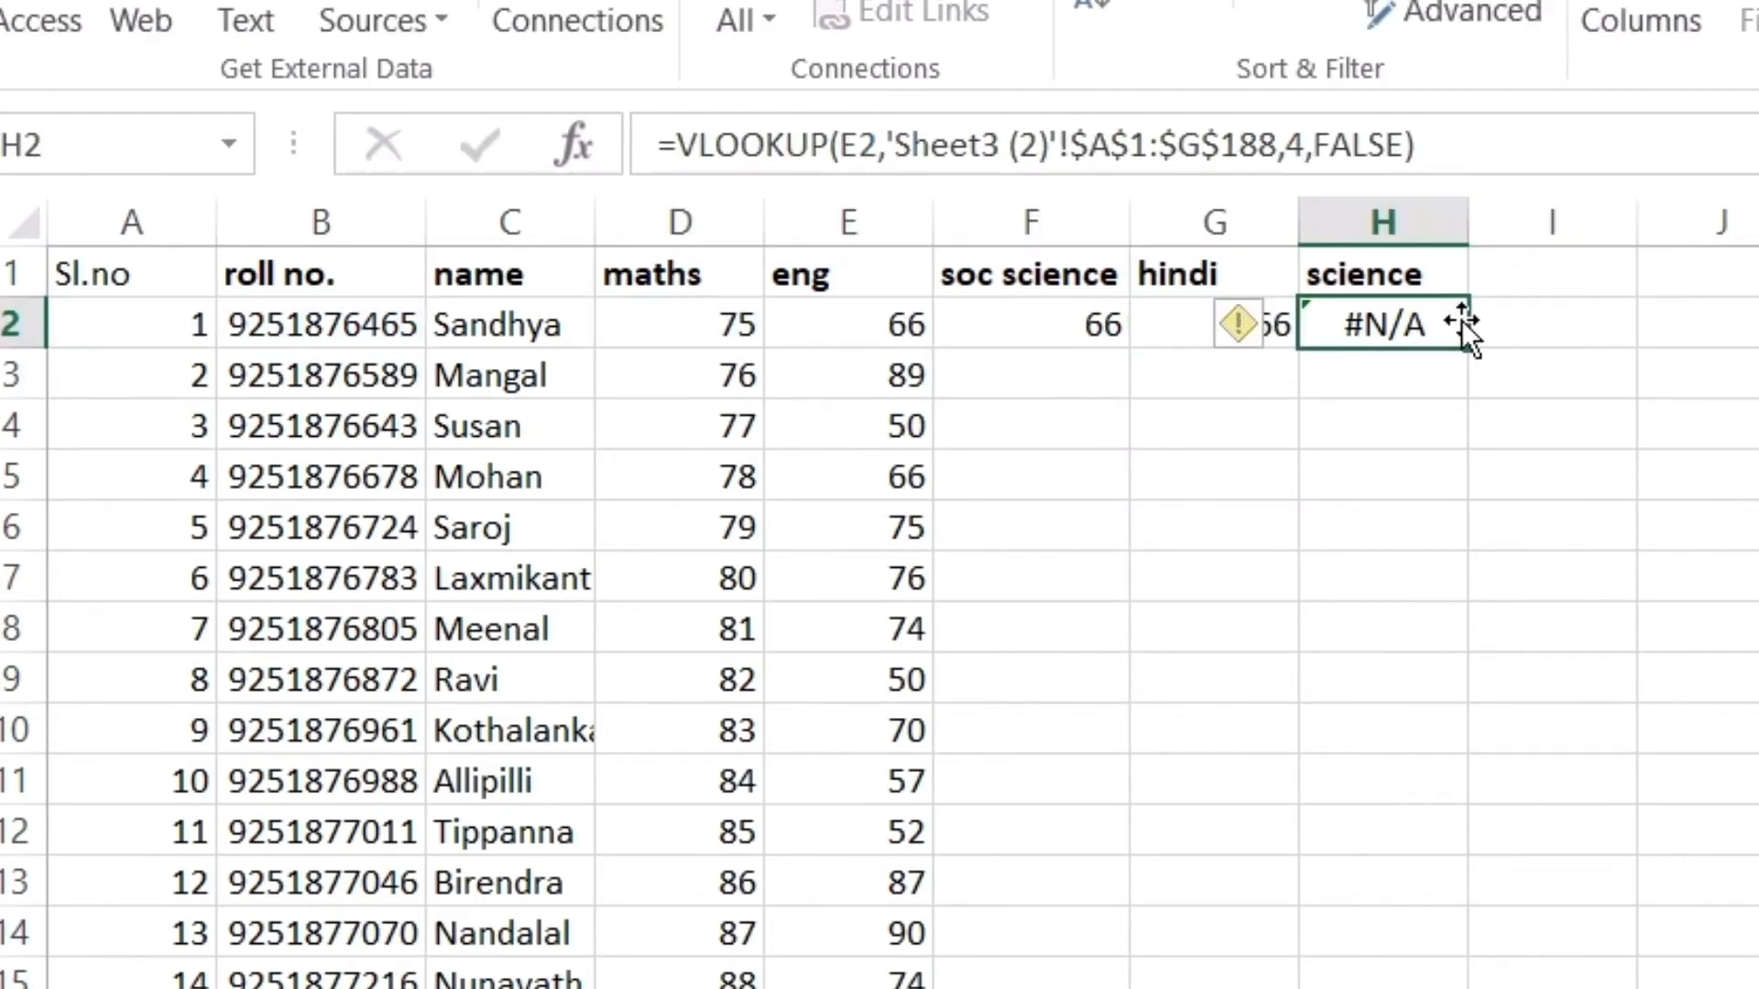
pyautogui.click(861, 148)
pyautogui.press('BackSpace')
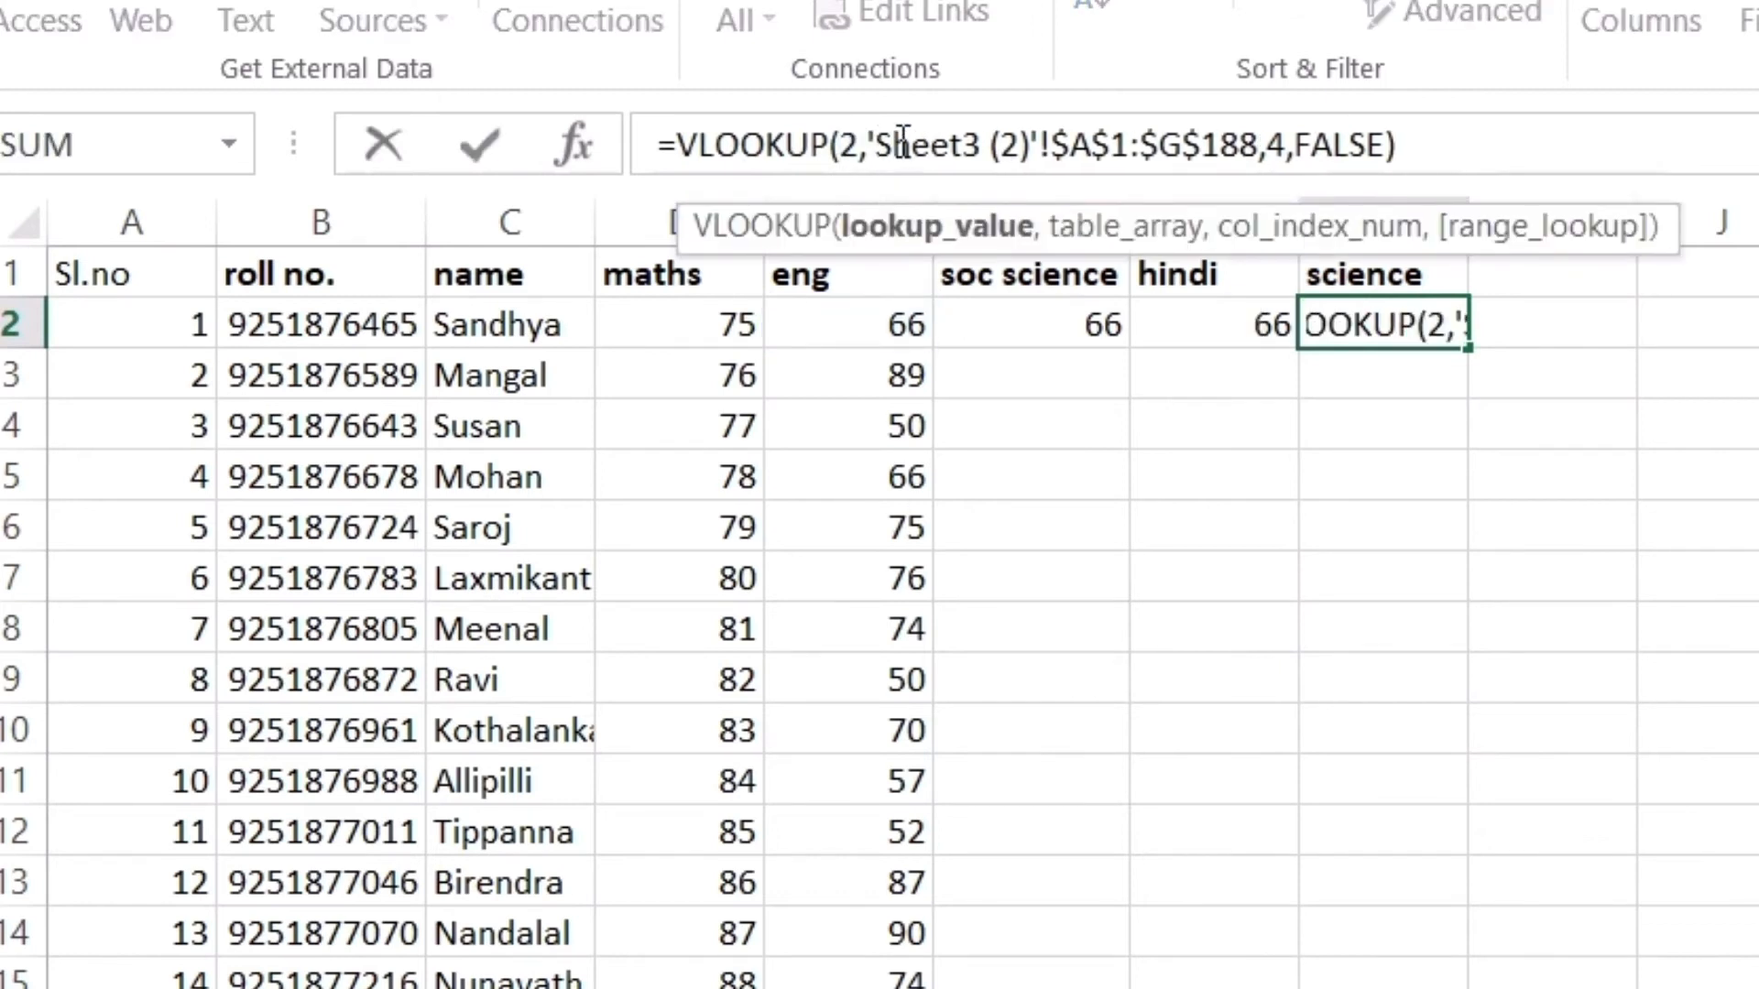
pyautogui.write('b')
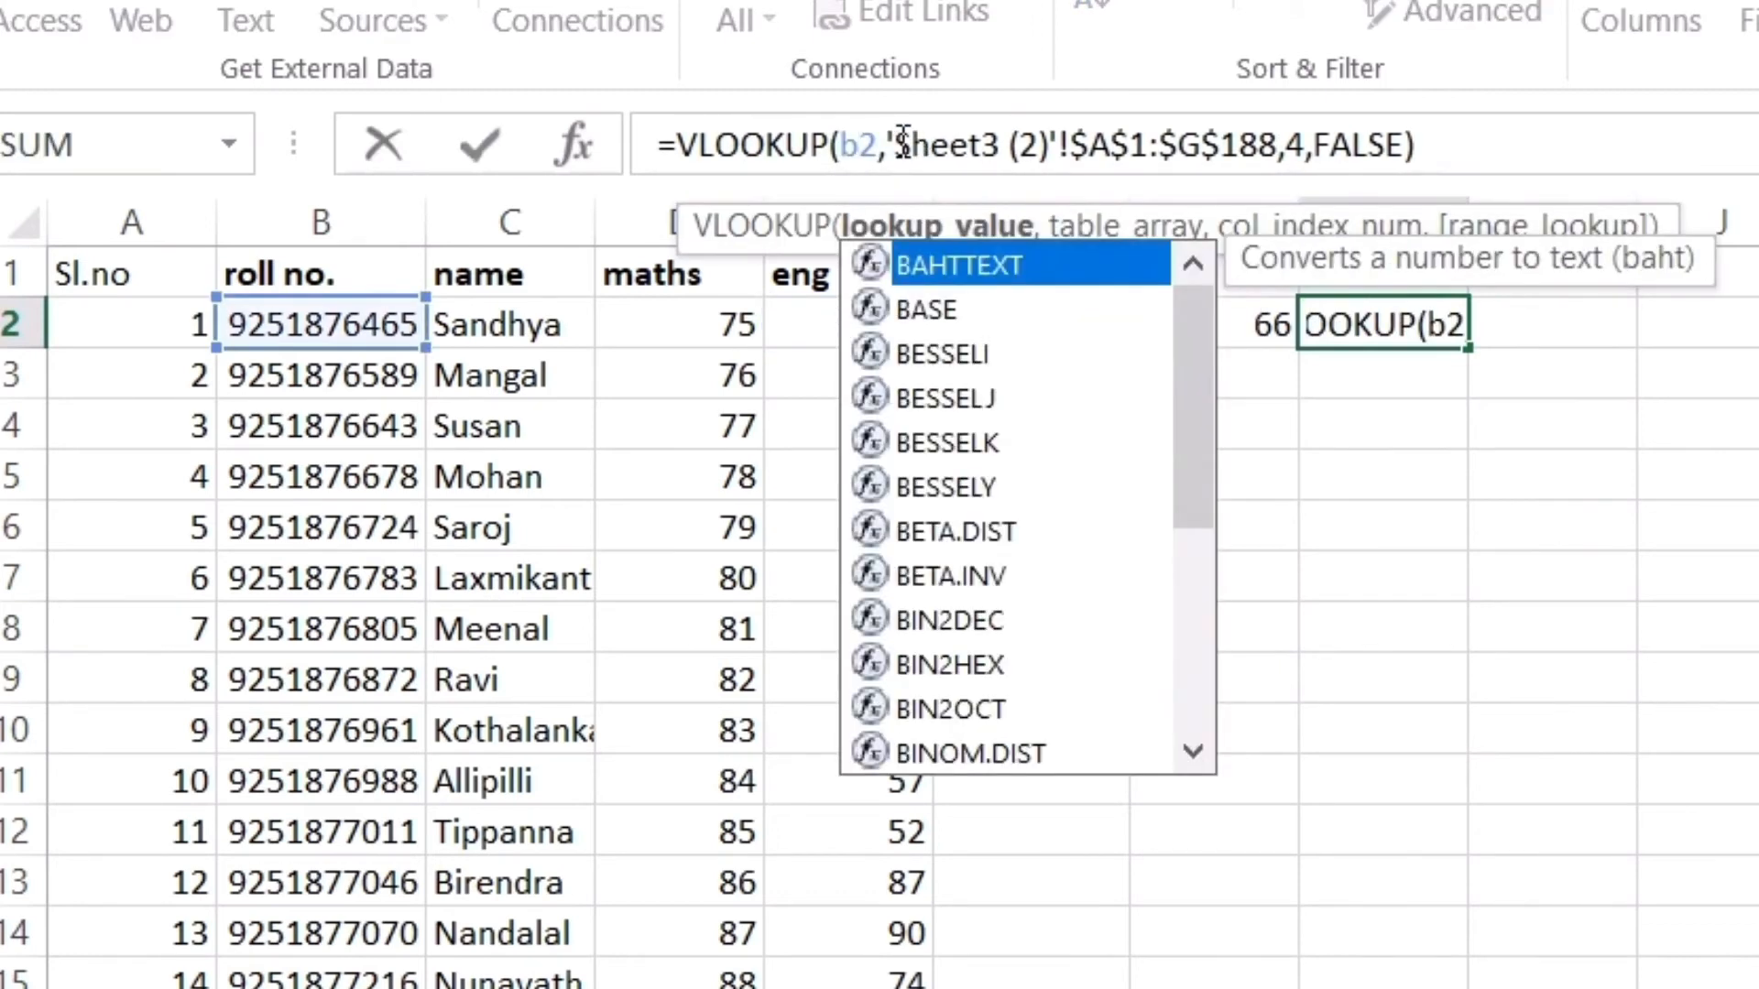
pyautogui.press('Return')
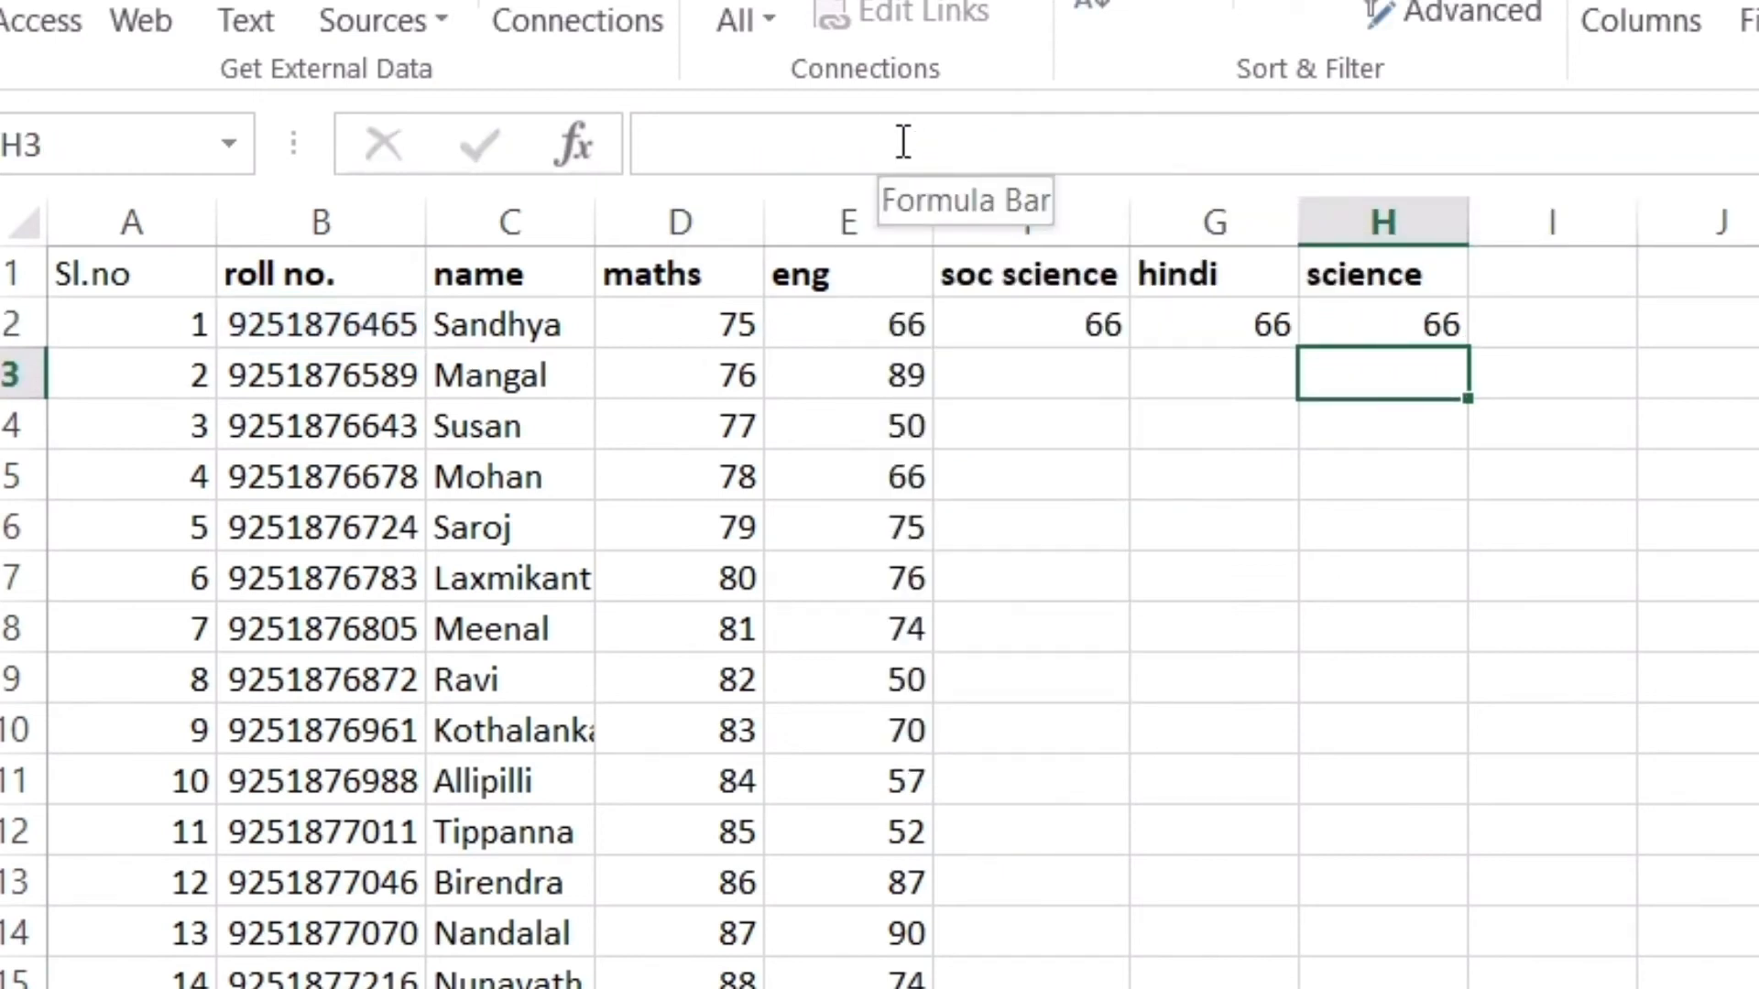
# Check Sheet3 (2)'s column order and set soc science's column index to 5, showing 58
pyautogui.click(1069, 336)
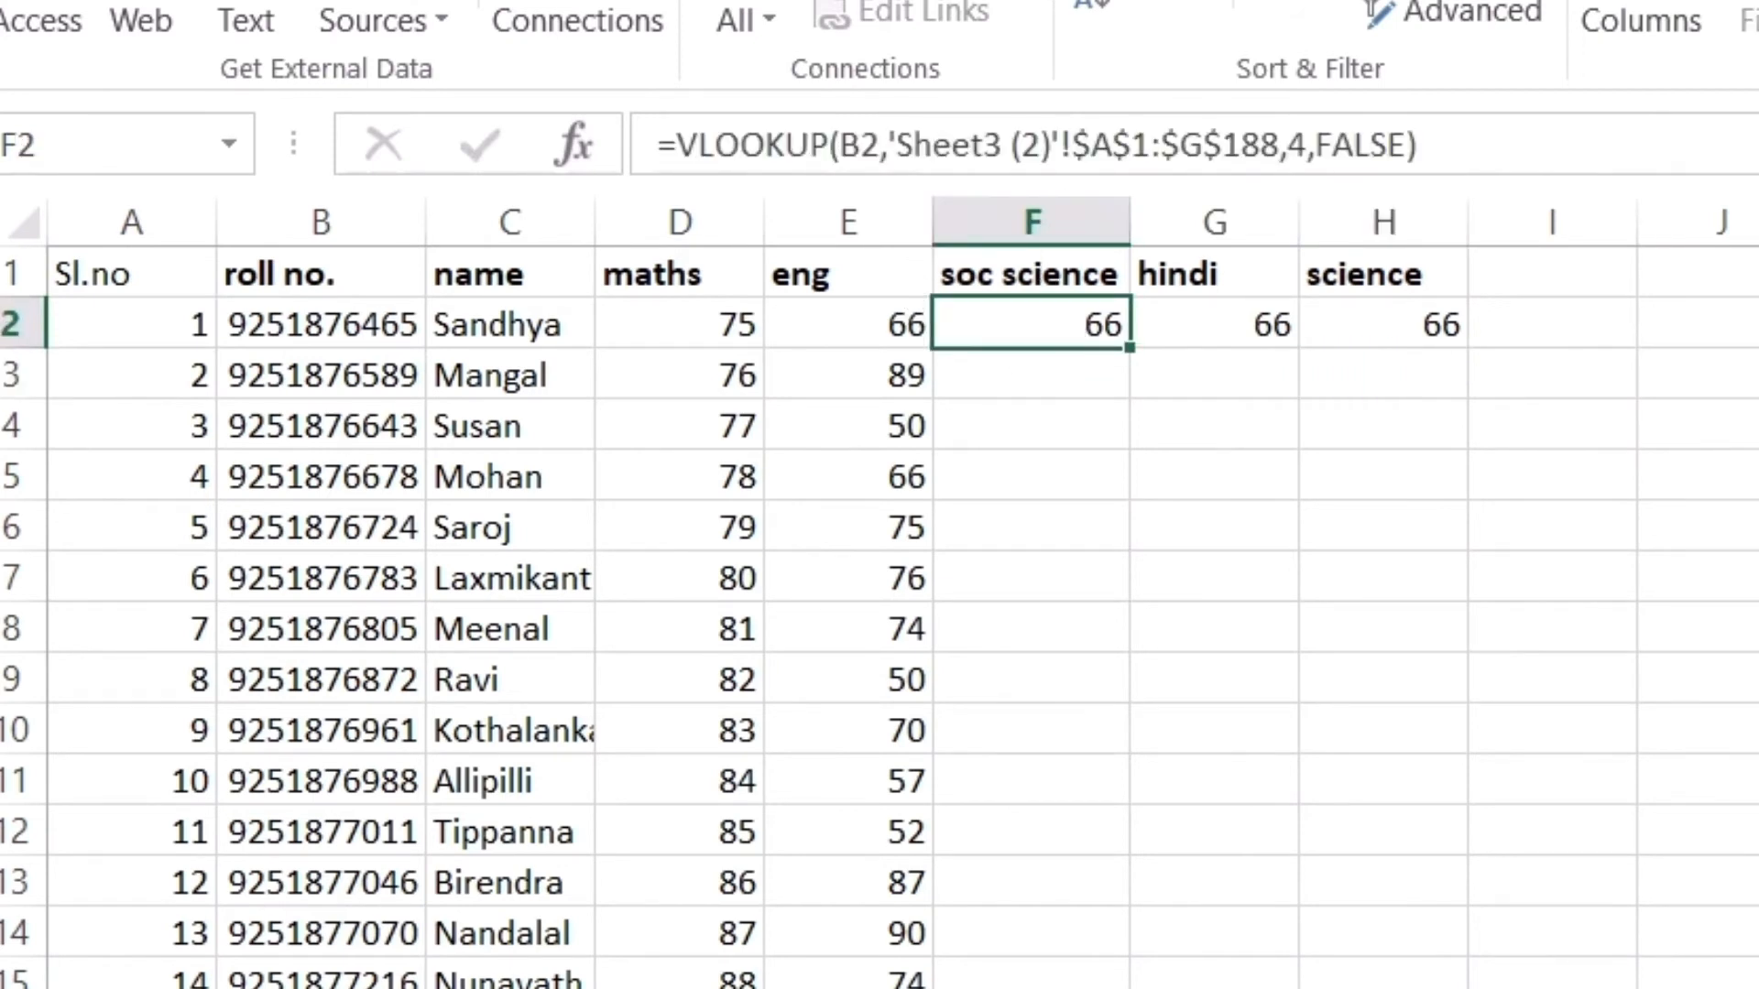
pyautogui.click(550, 988)
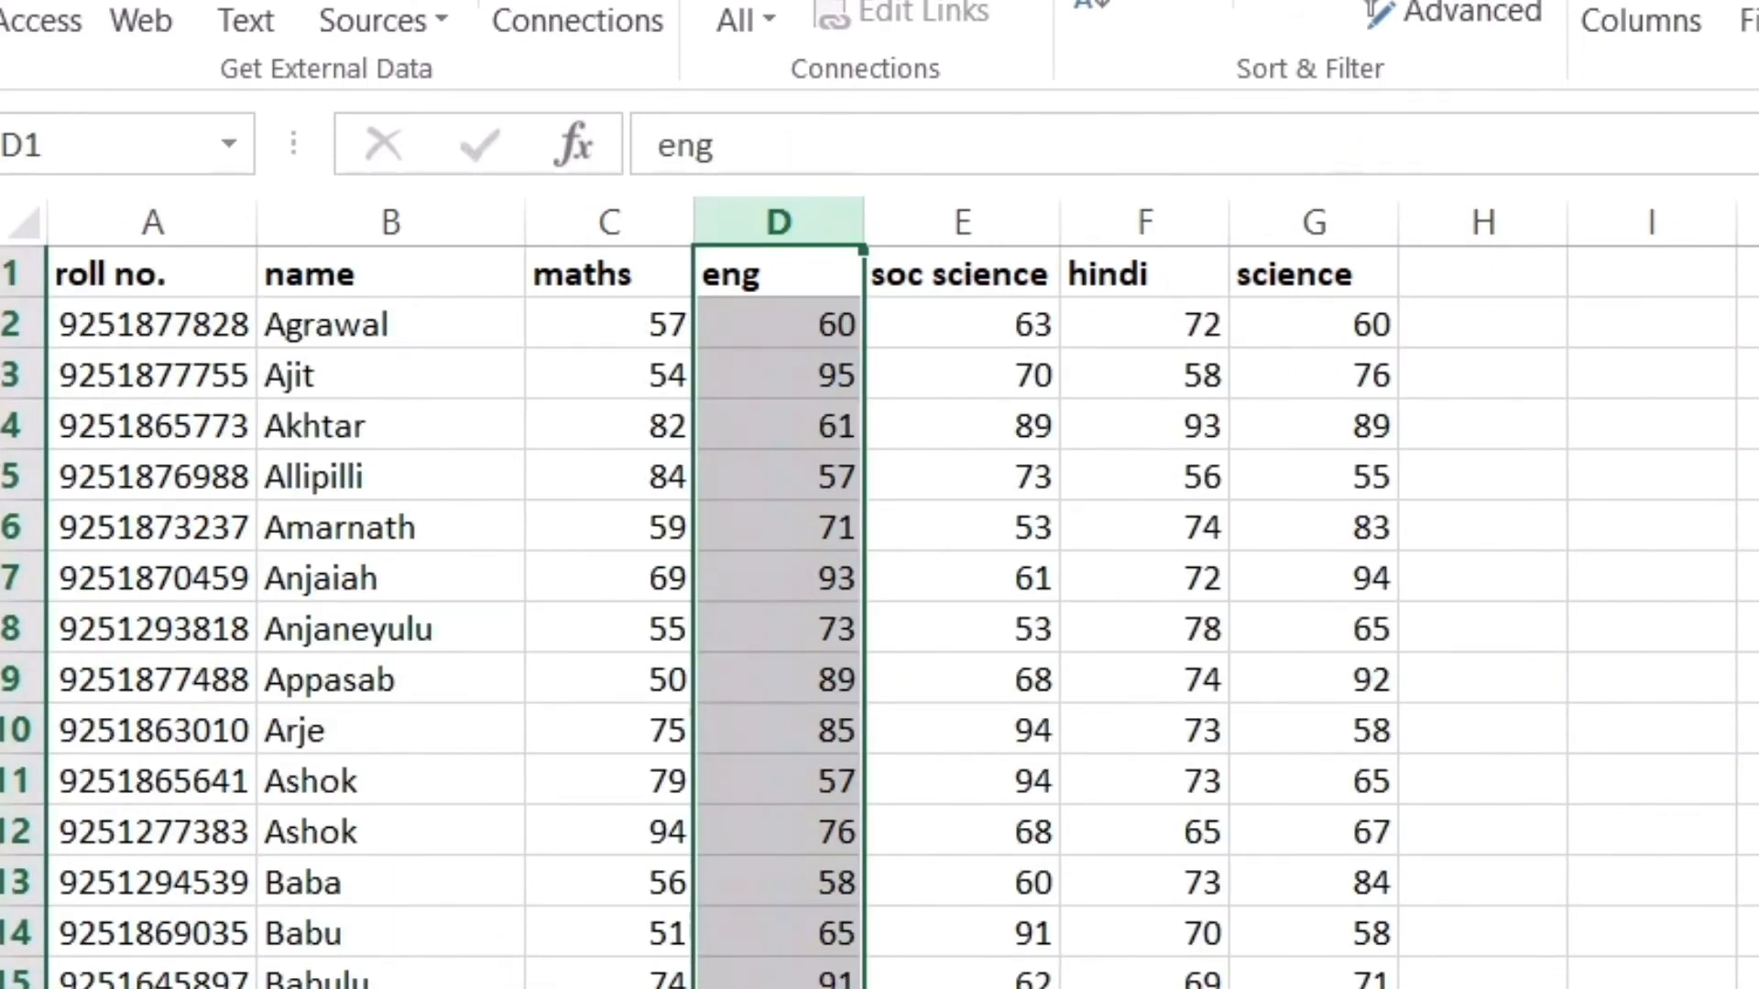
pyautogui.click(550, 988)
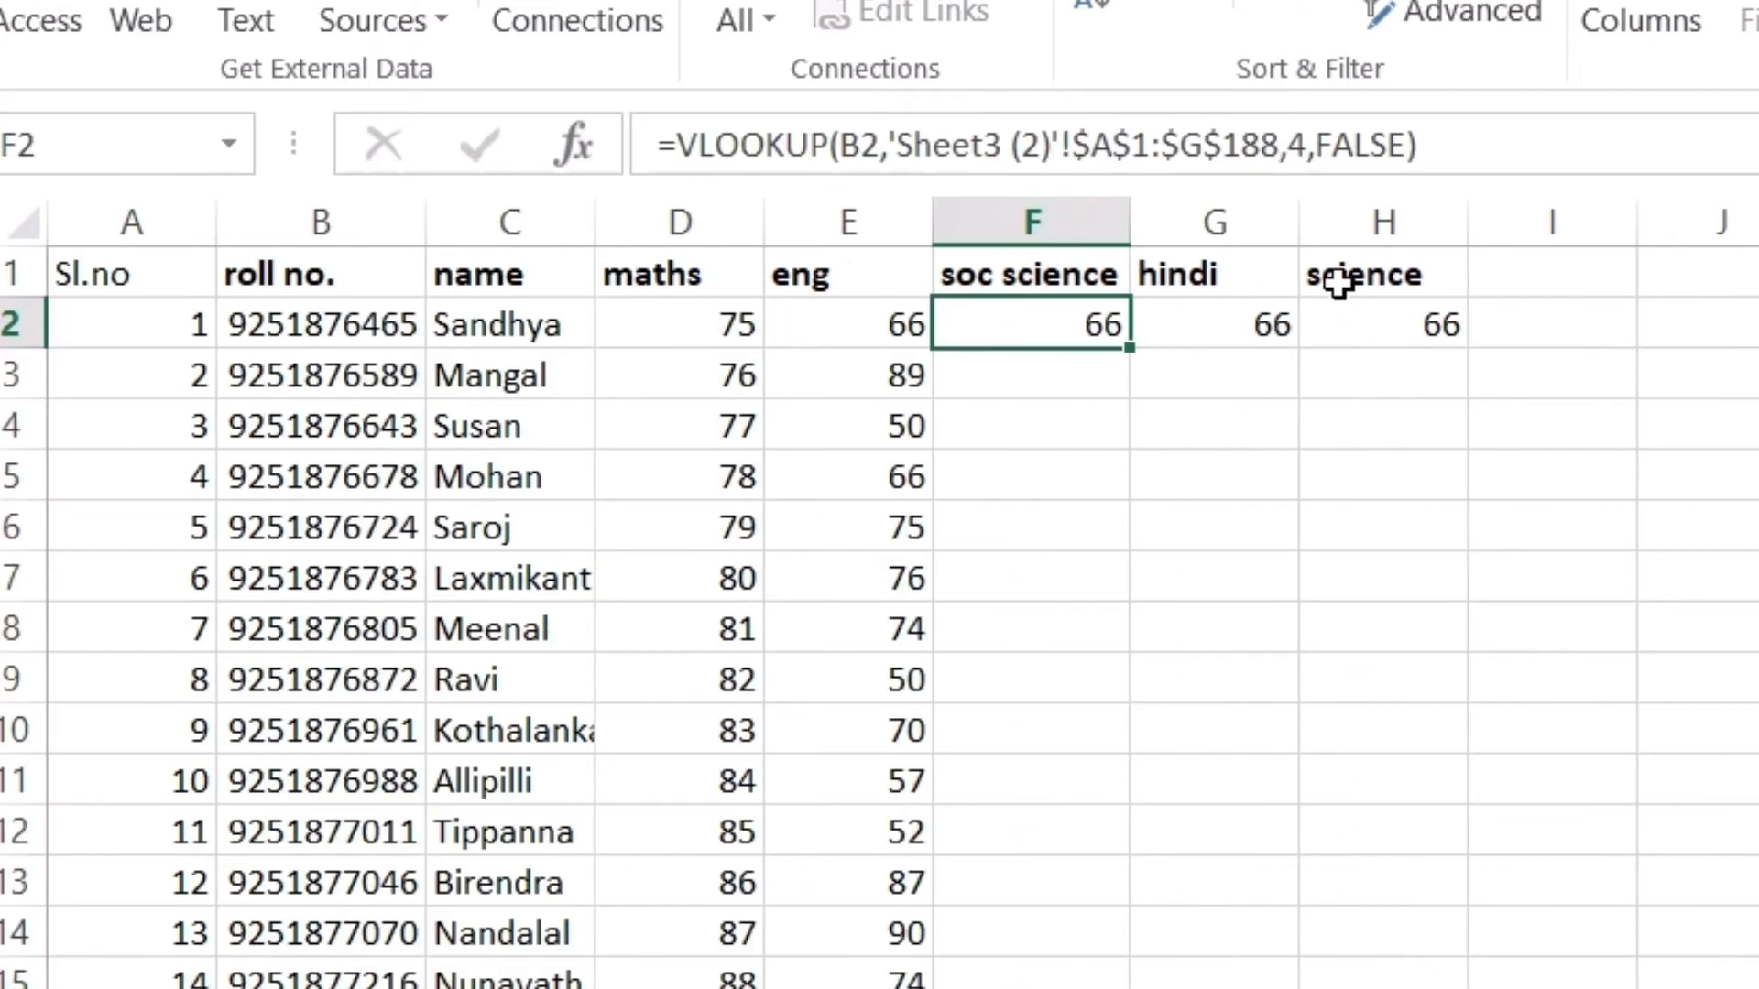
pyautogui.click(1304, 146)
pyautogui.press('BackSpace')
pyautogui.write('5')
pyautogui.press('Return')
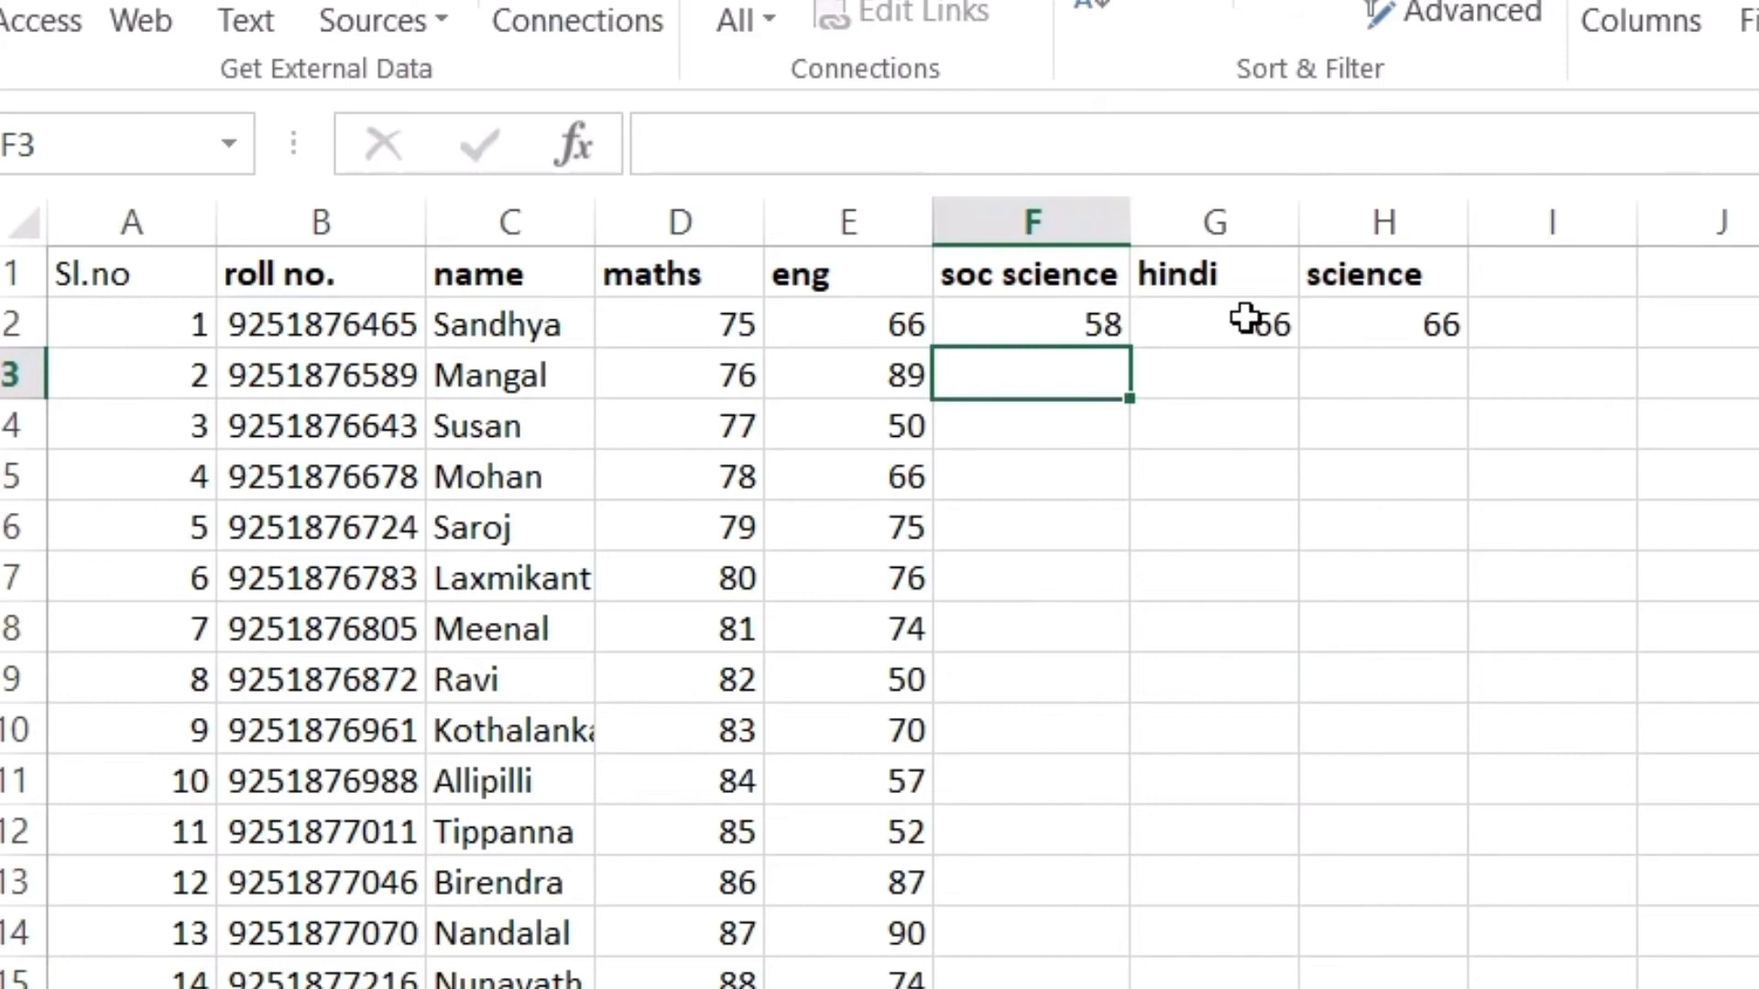
# Set the hindi column index to 6 and science to 7, showing 50 and 78
pyautogui.click(1246, 318)
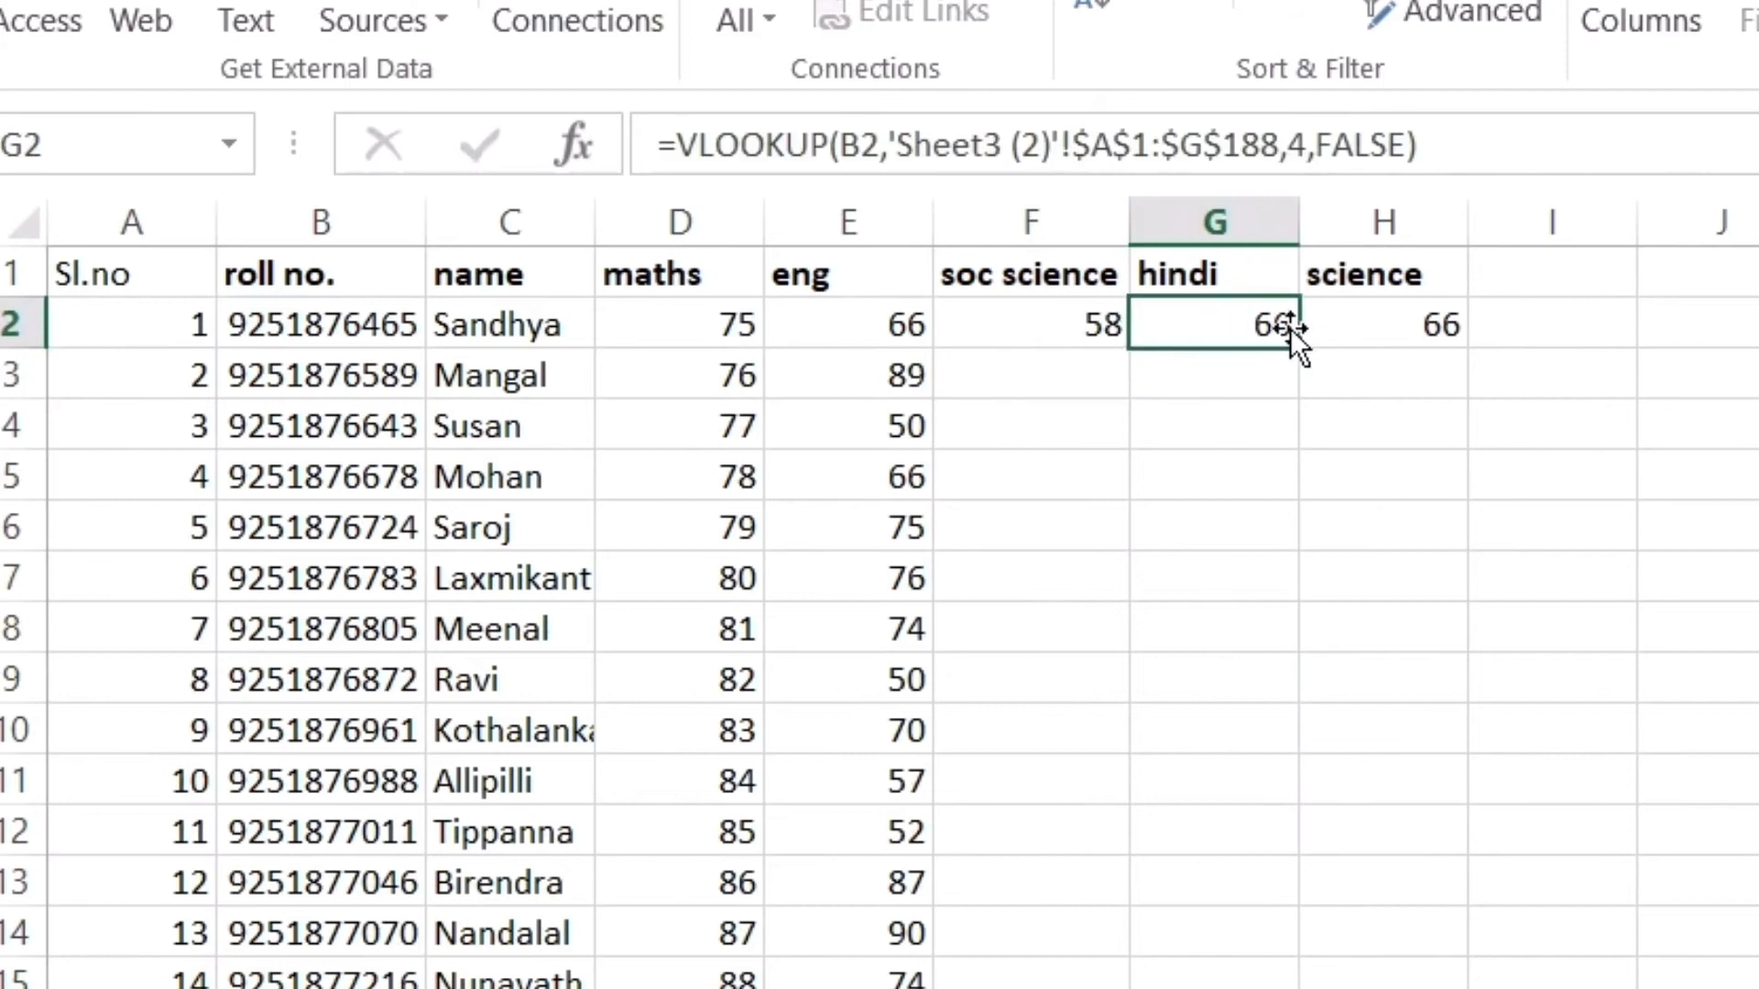
pyautogui.click(1306, 147)
pyautogui.press('BackSpace')
pyautogui.write('6')
pyautogui.press('Return')
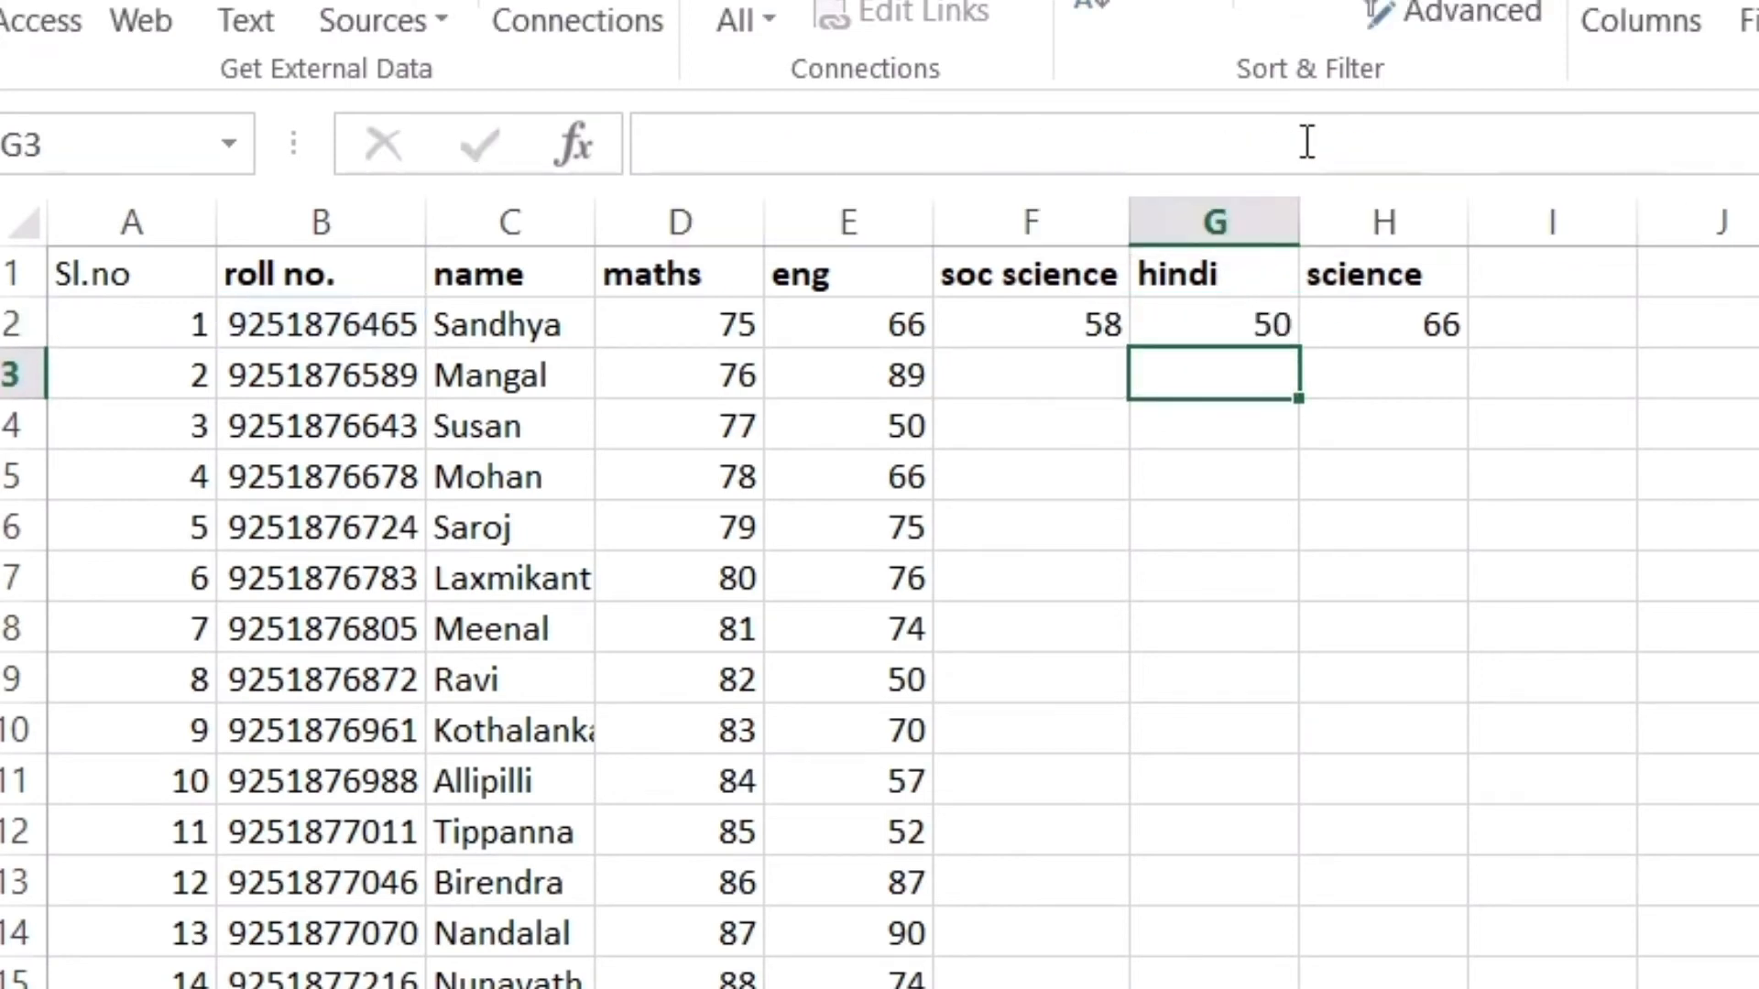
pyautogui.click(1425, 321)
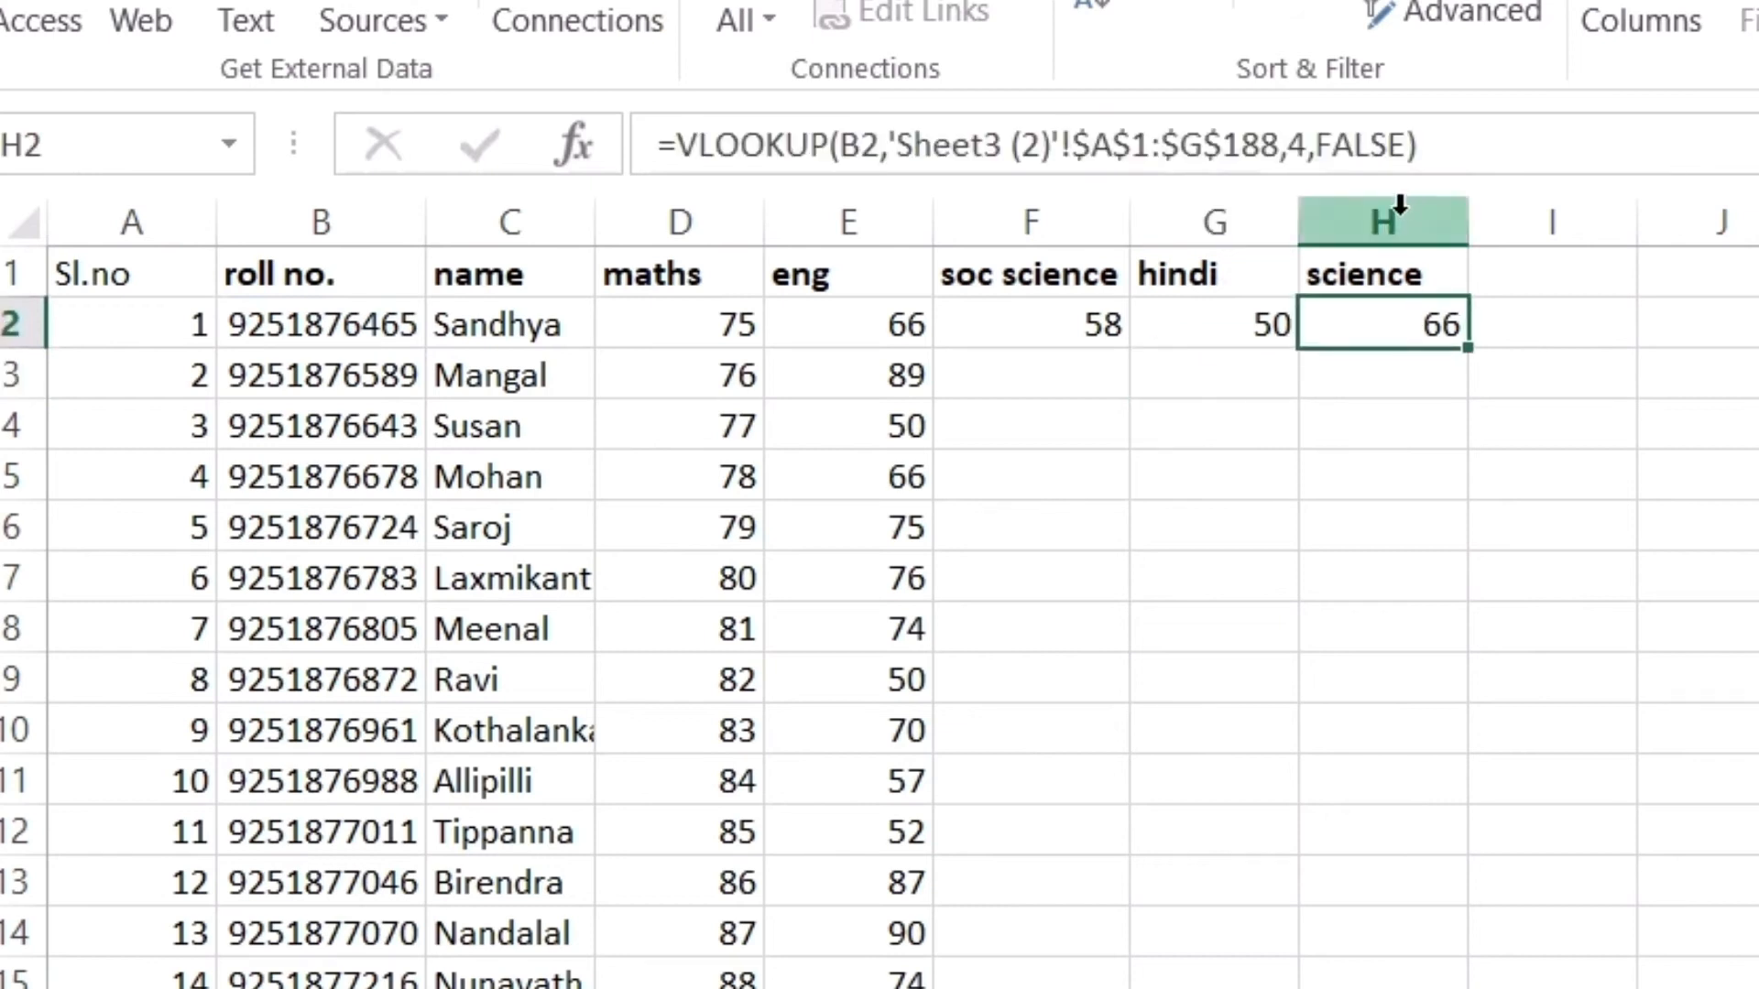
pyautogui.click(1309, 144)
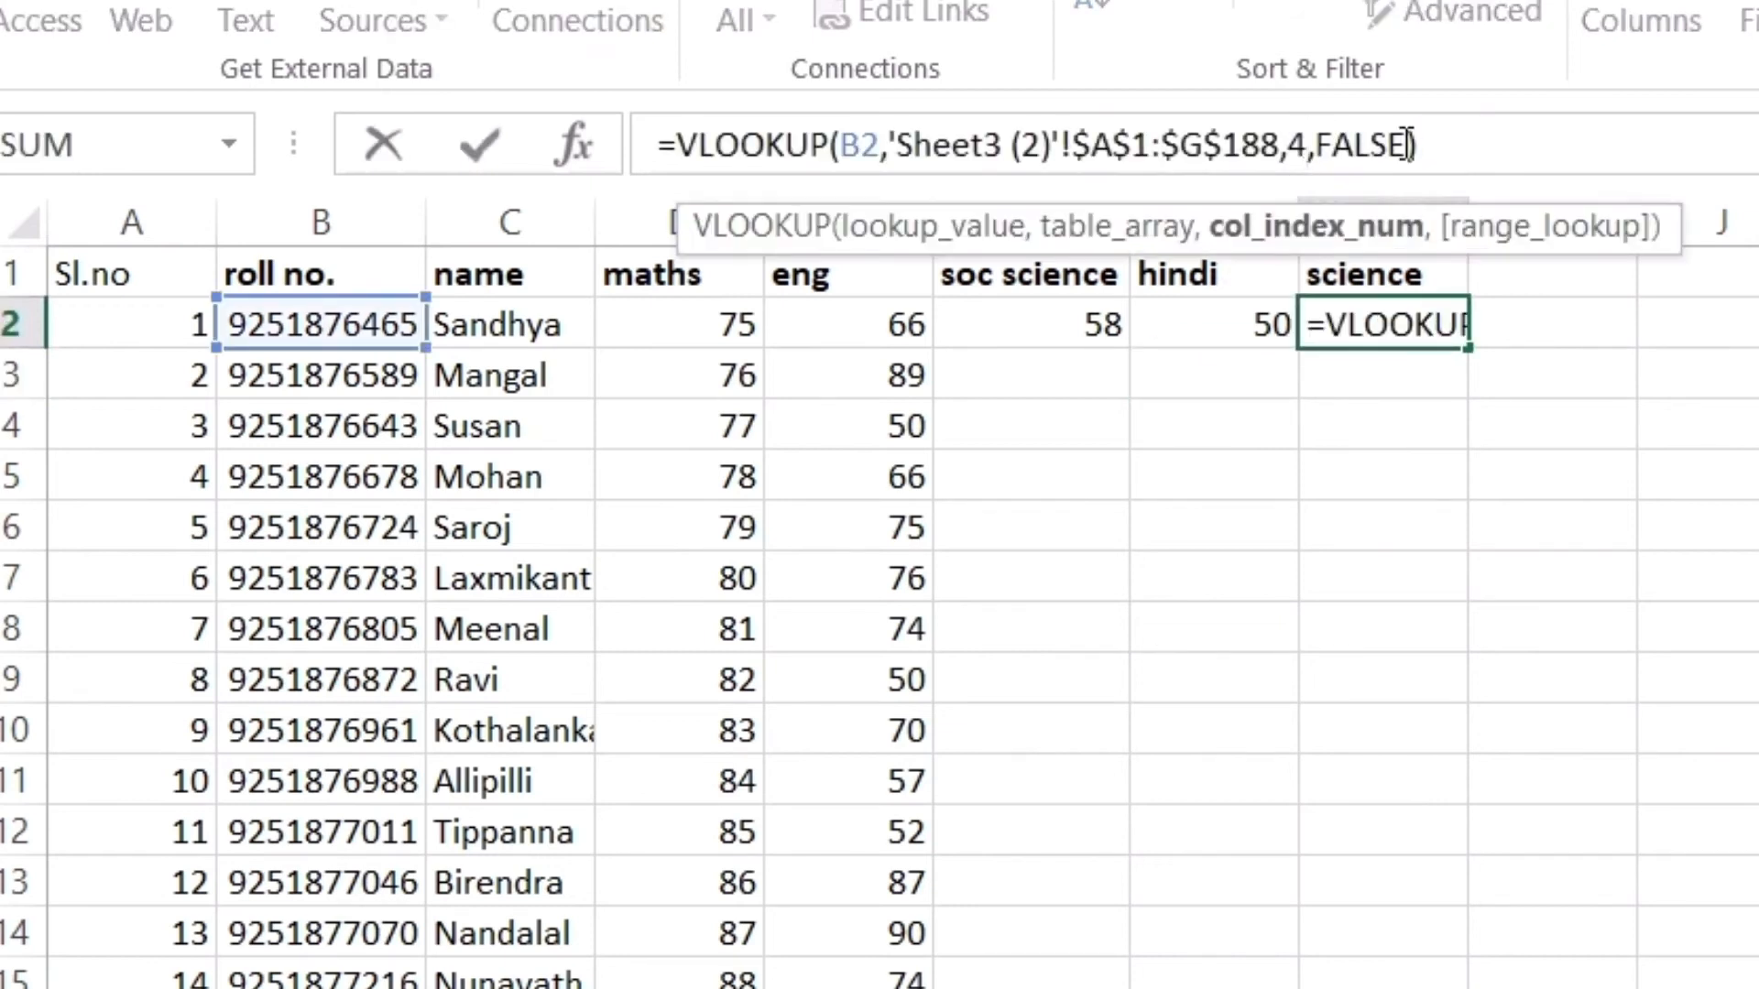
pyautogui.press('BackSpace')
pyautogui.write('7')
pyautogui.press('Return')
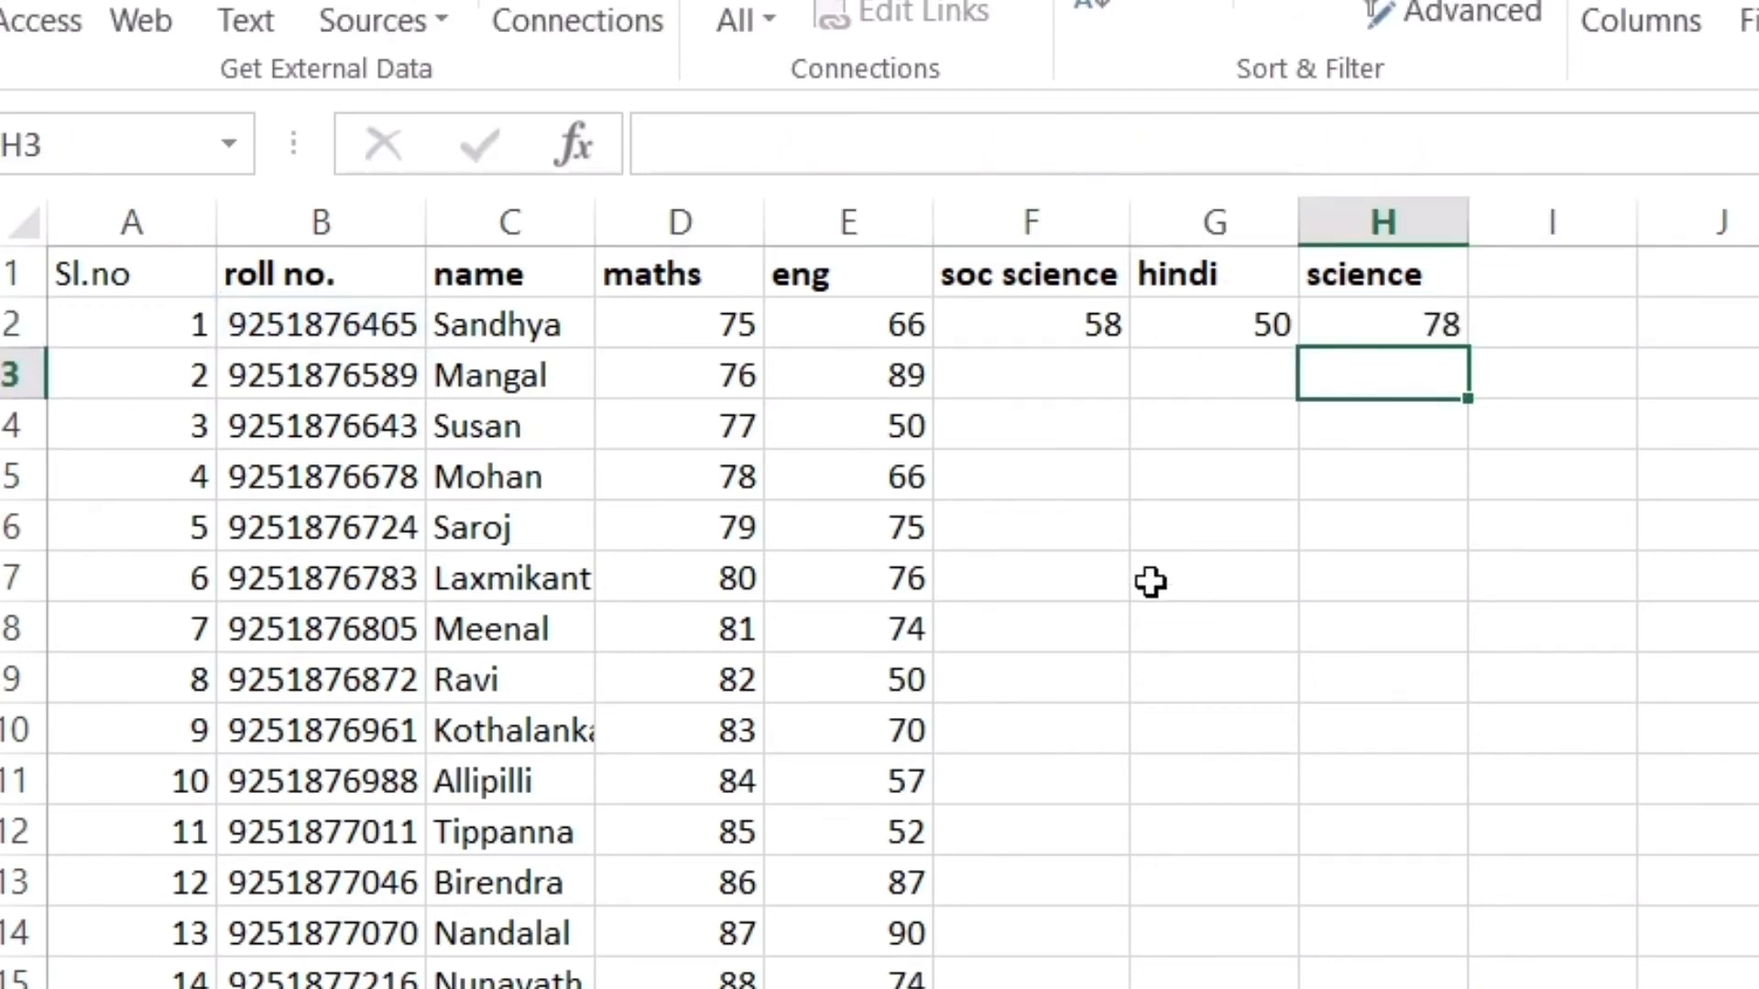
pyautogui.moveTo(1027, 344); pyautogui.dragTo(1390, 325)
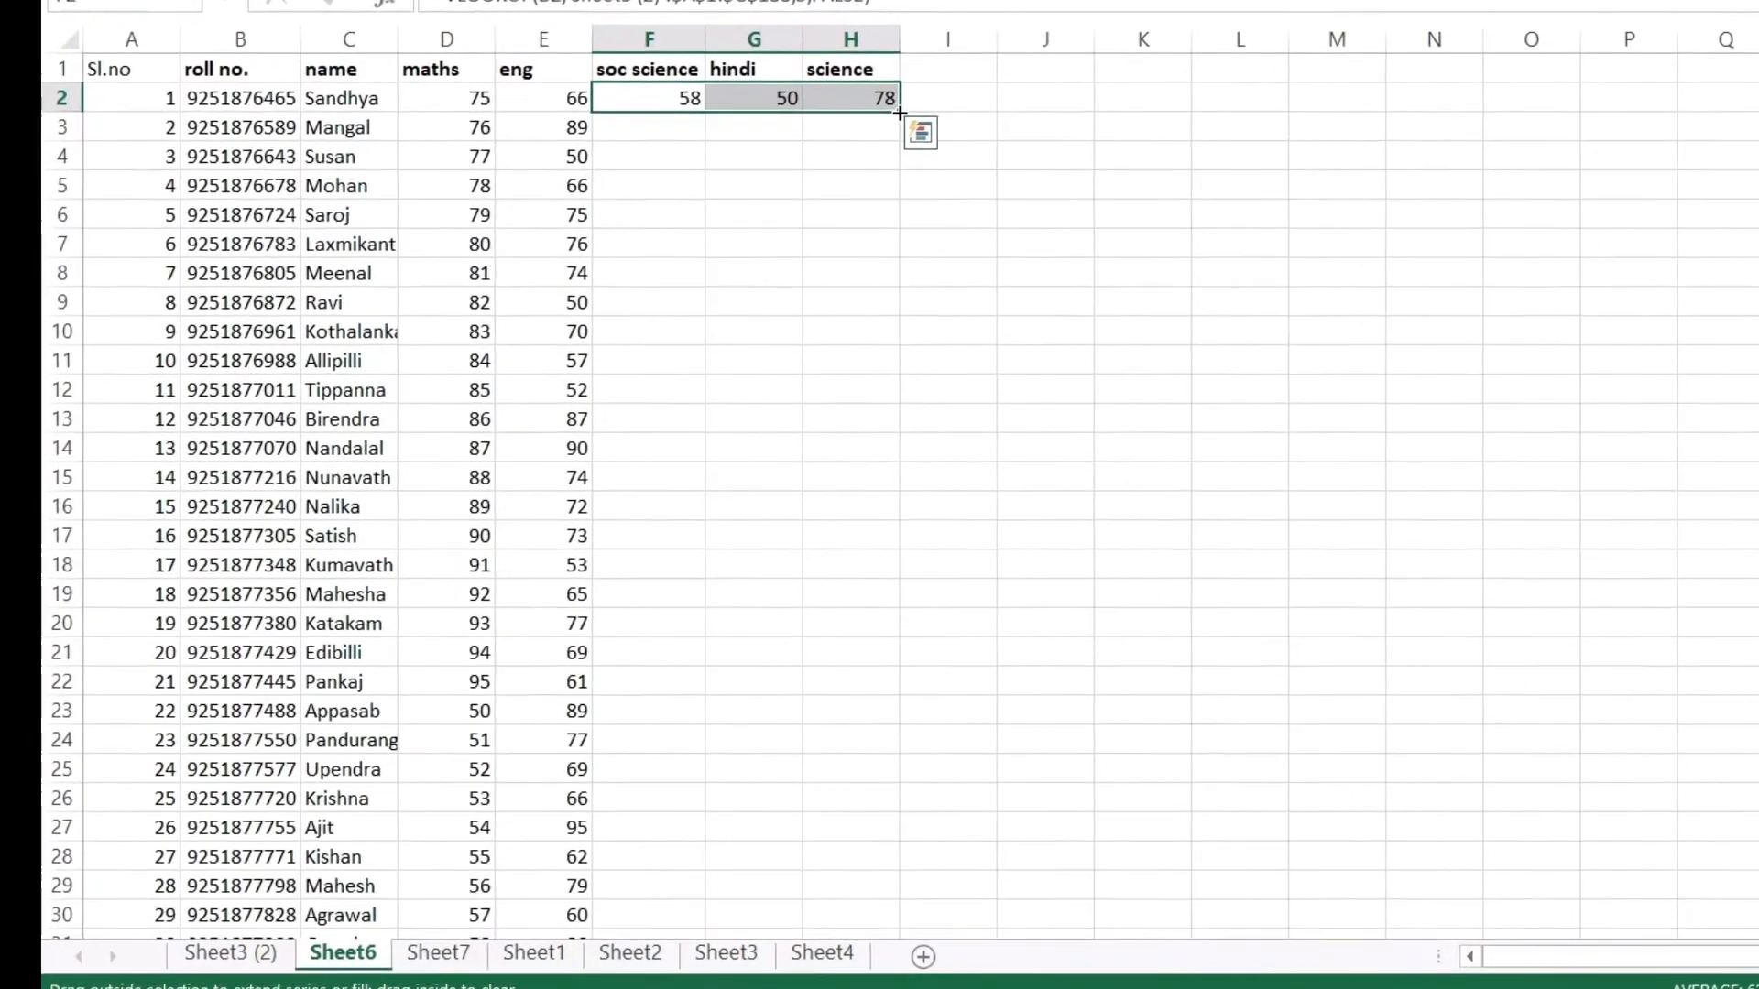
pyautogui.doubleClick(1468, 347)
pyautogui.scroll(-5, 922, 450)
pyautogui.scroll(2, 922, 451)
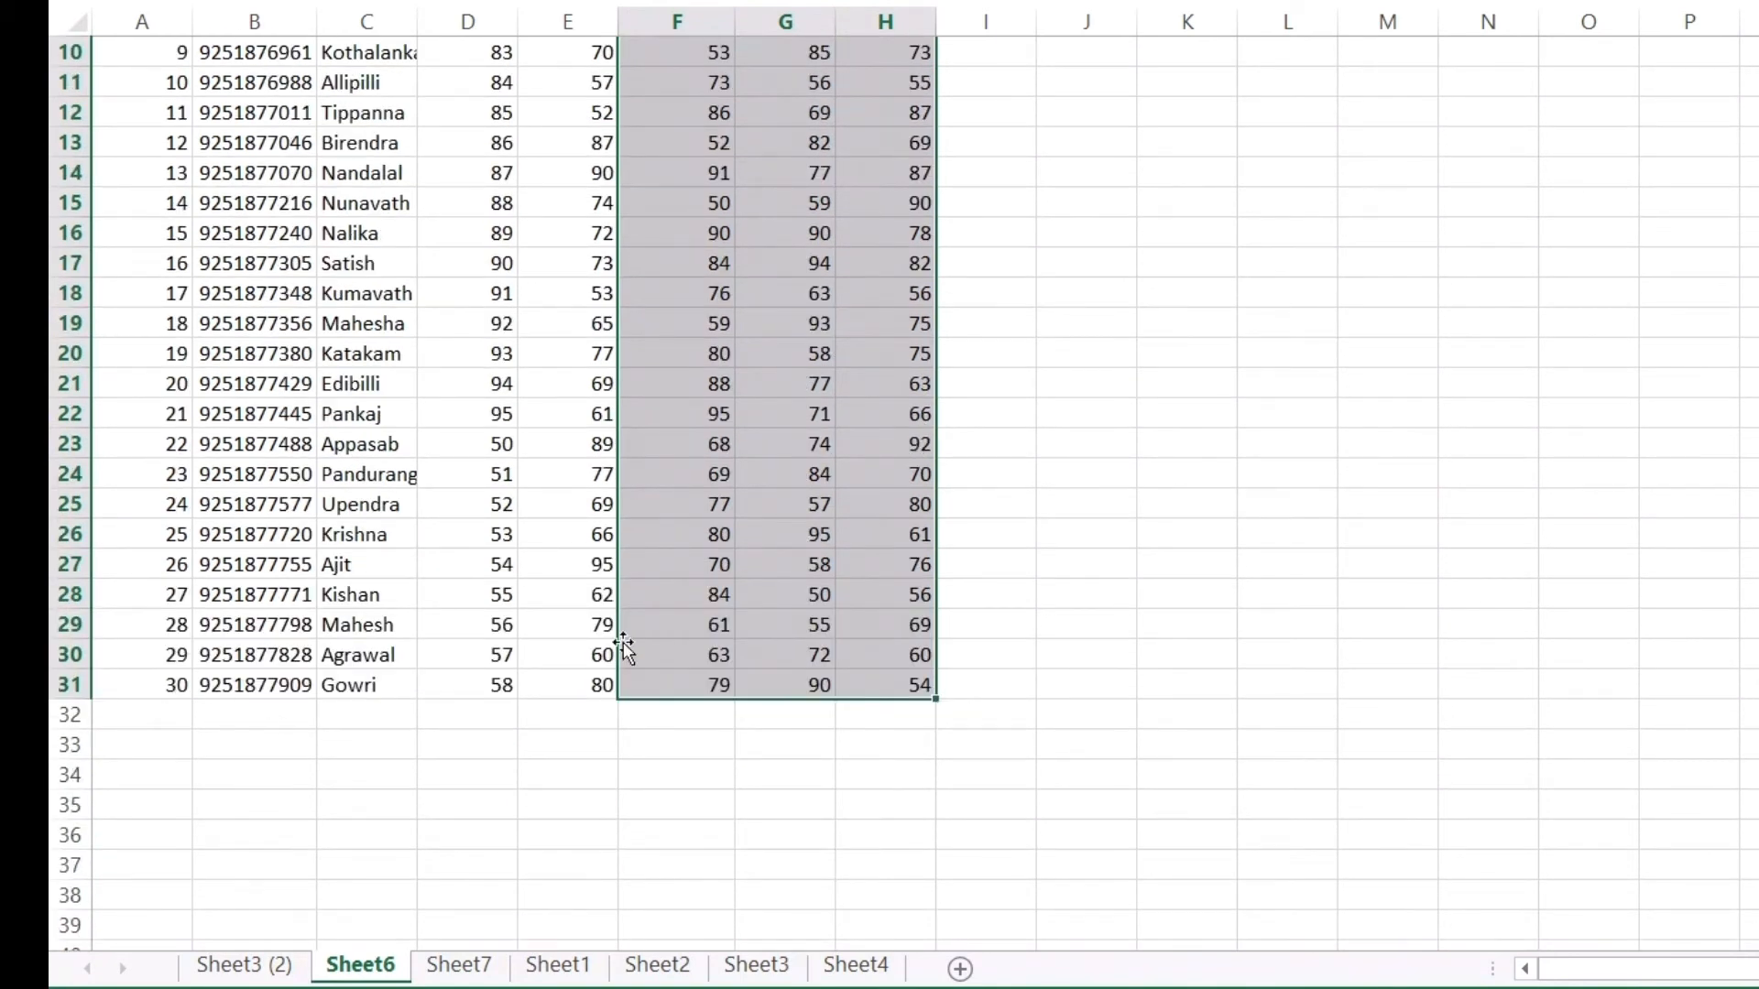
pyautogui.scroll(3, 623, 641)
pyautogui.moveTo(894, 367); pyautogui.dragTo(894, 385)
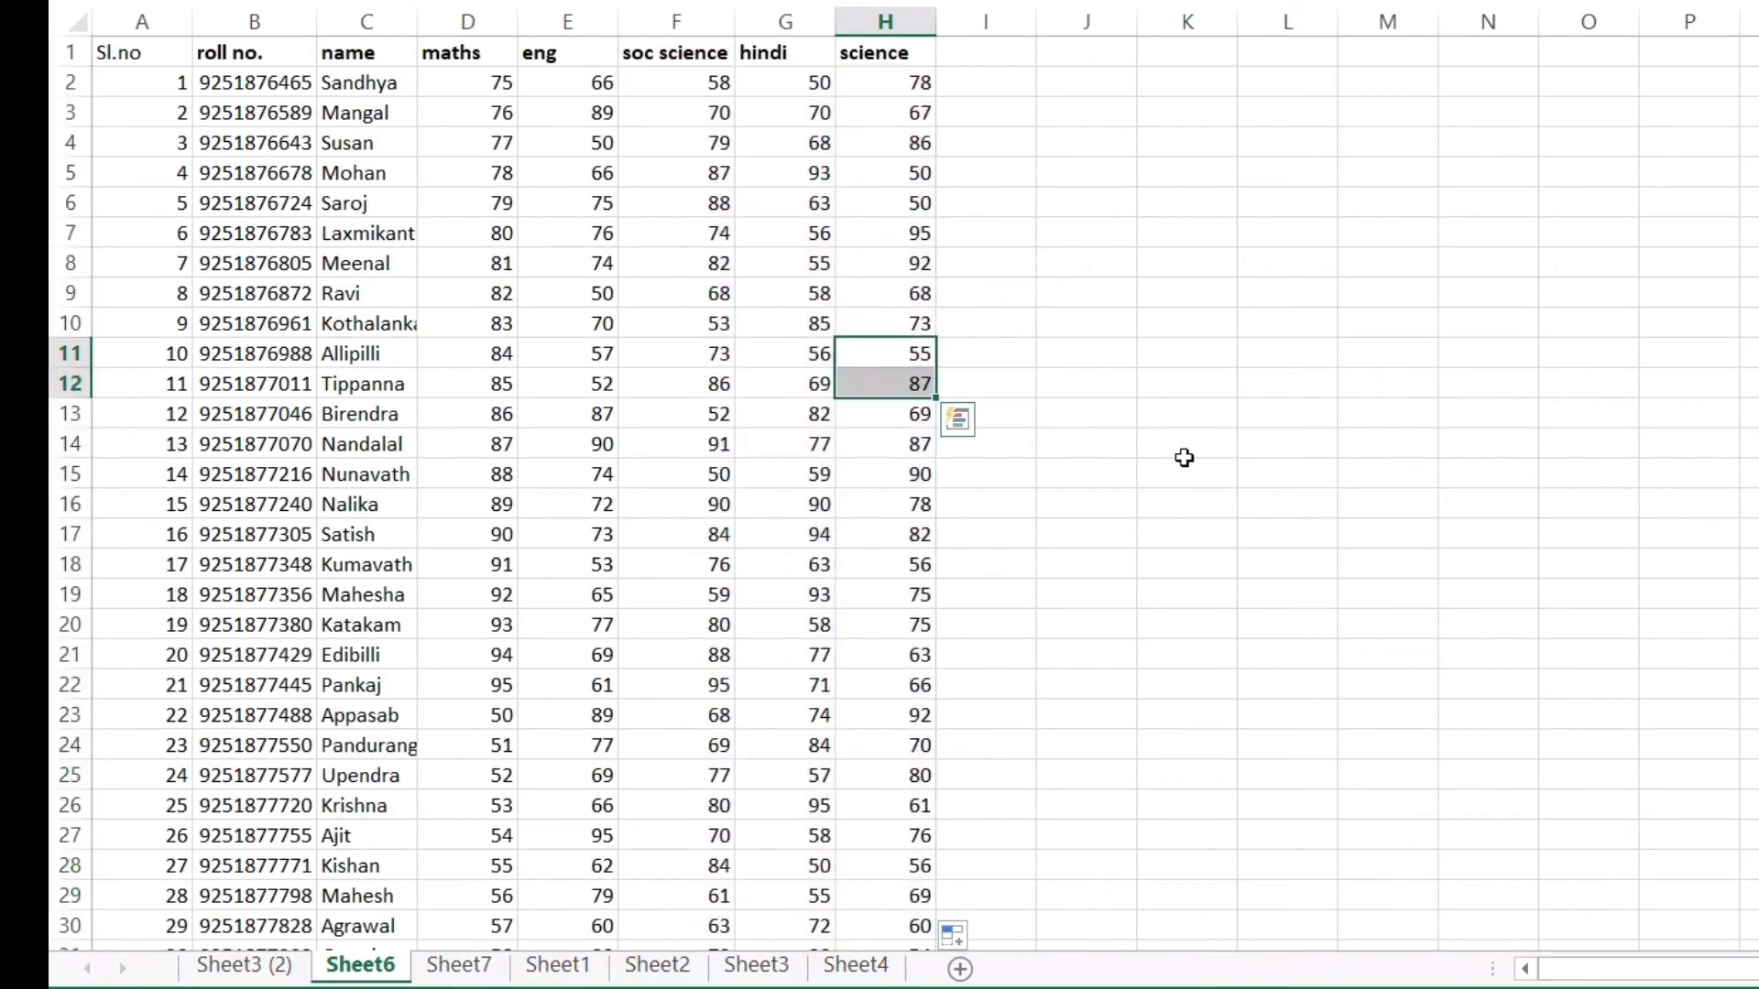
pyautogui.scroll(-1, 736, 651)
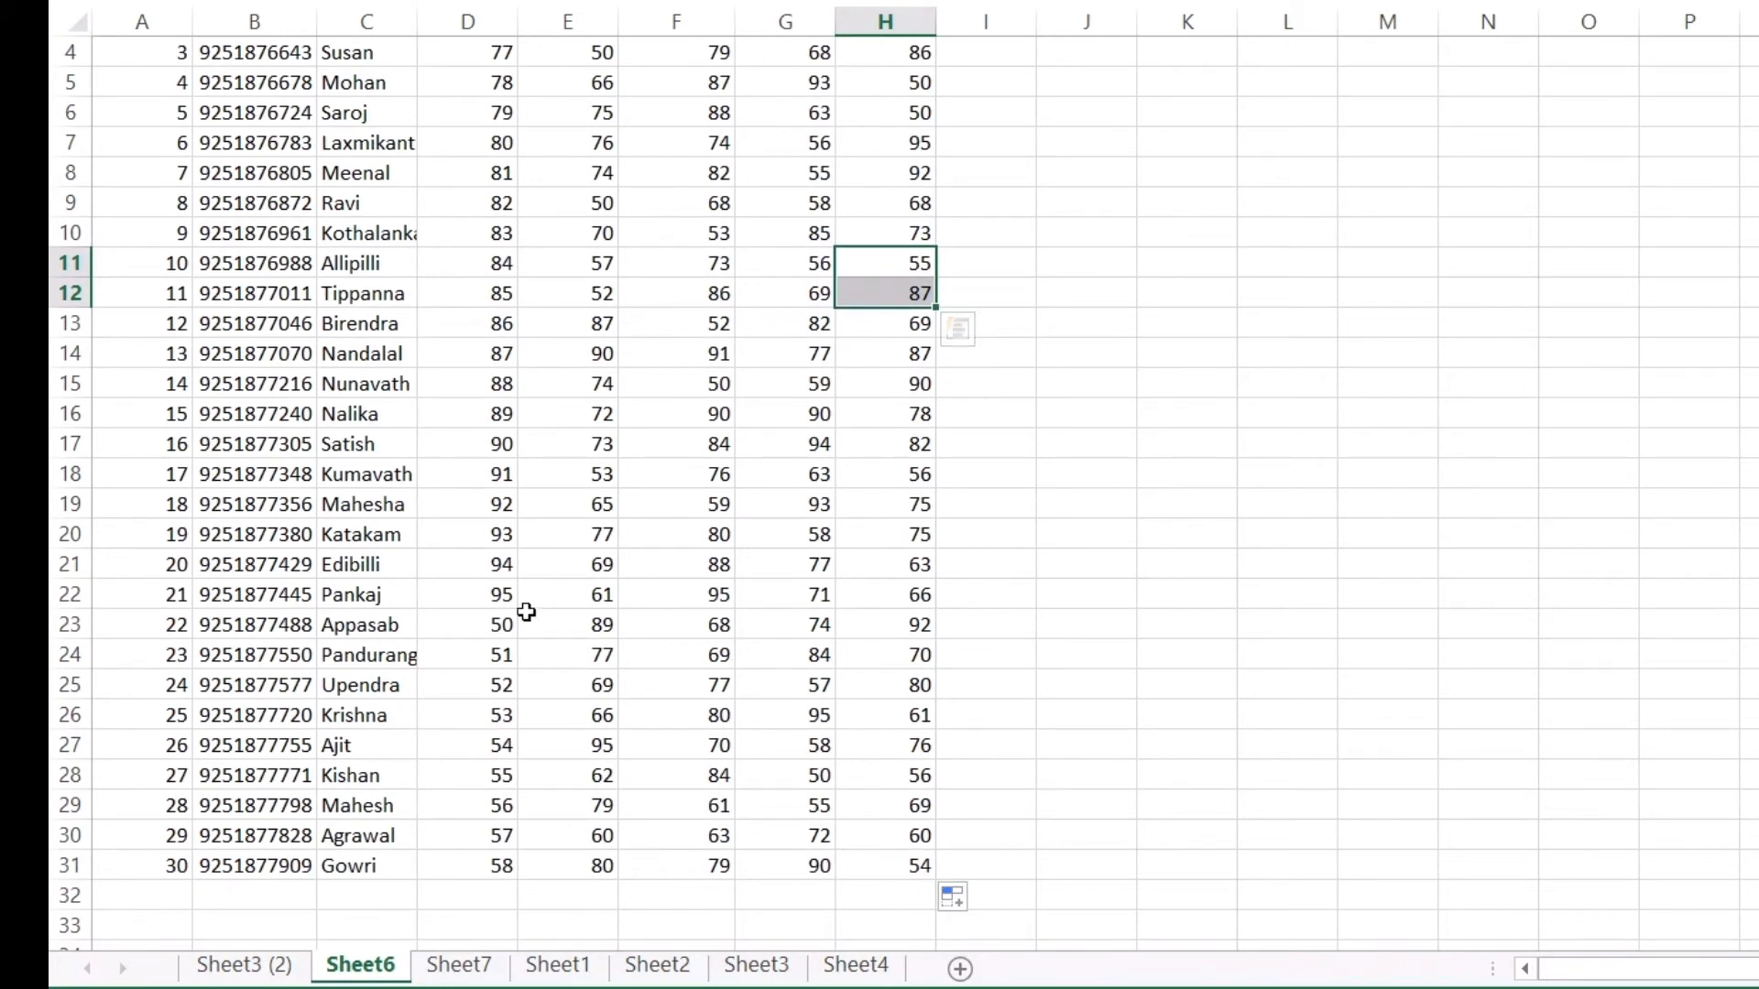
pyautogui.click(351, 515)
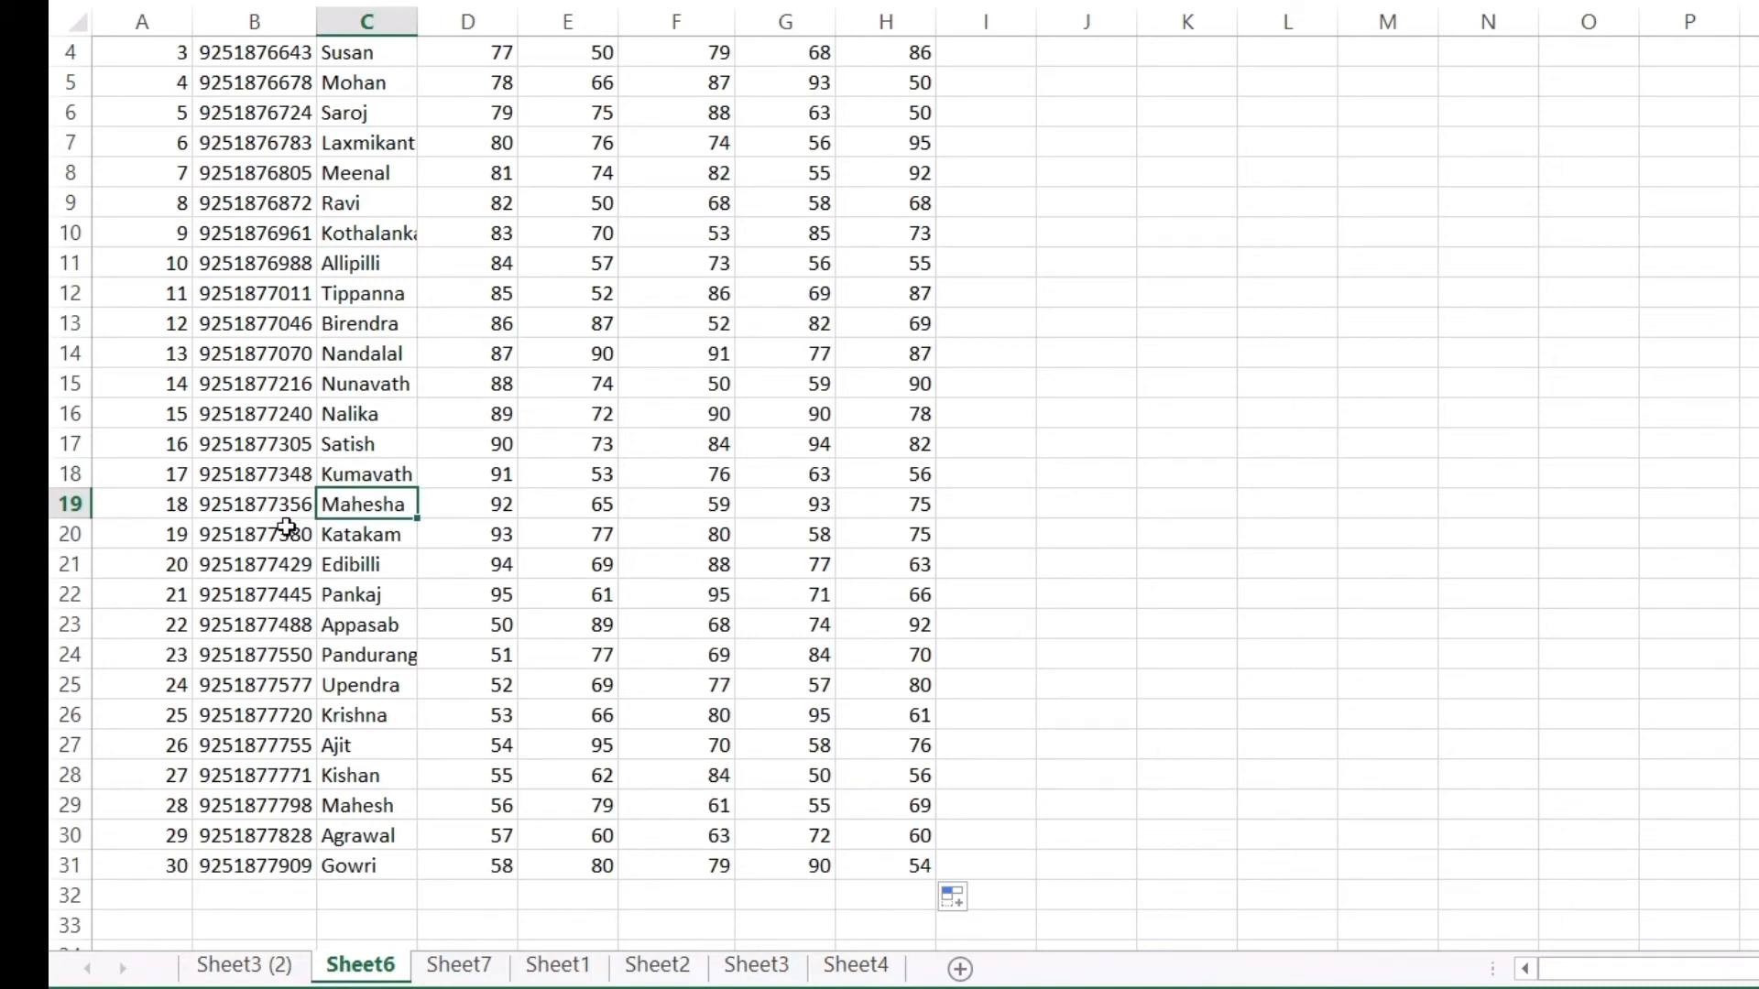
pyautogui.click(231, 519)
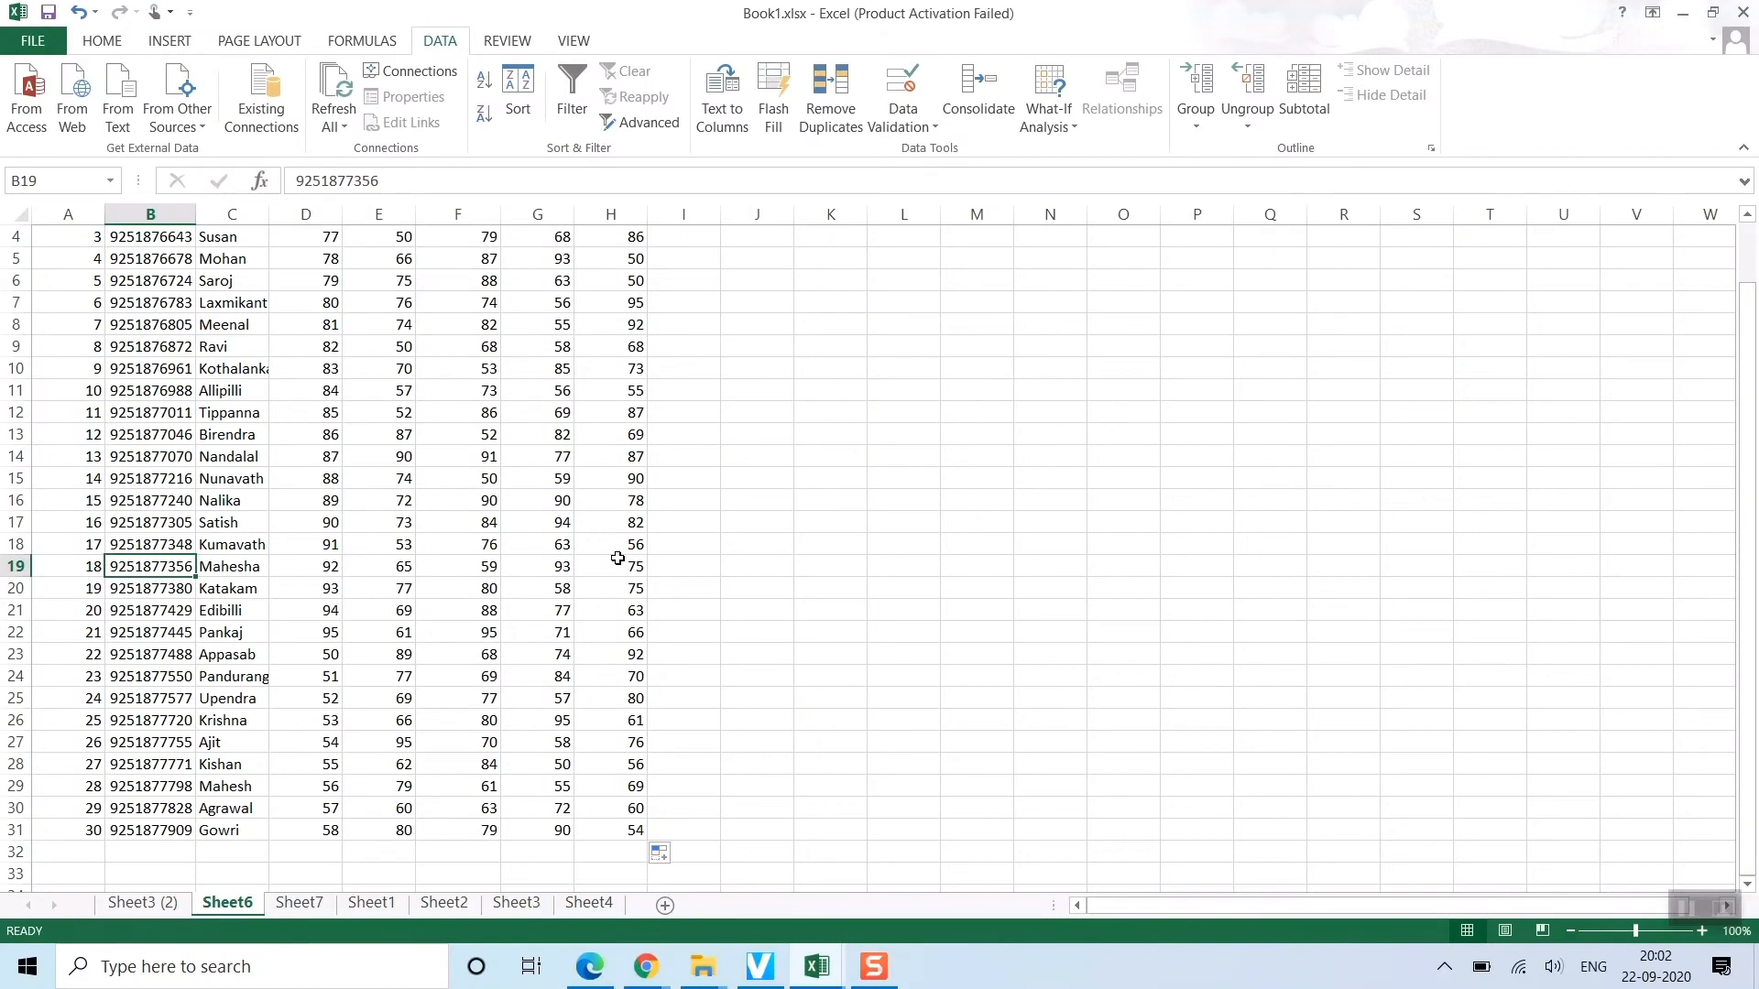
pyautogui.hotkey('ctrl', 'c')
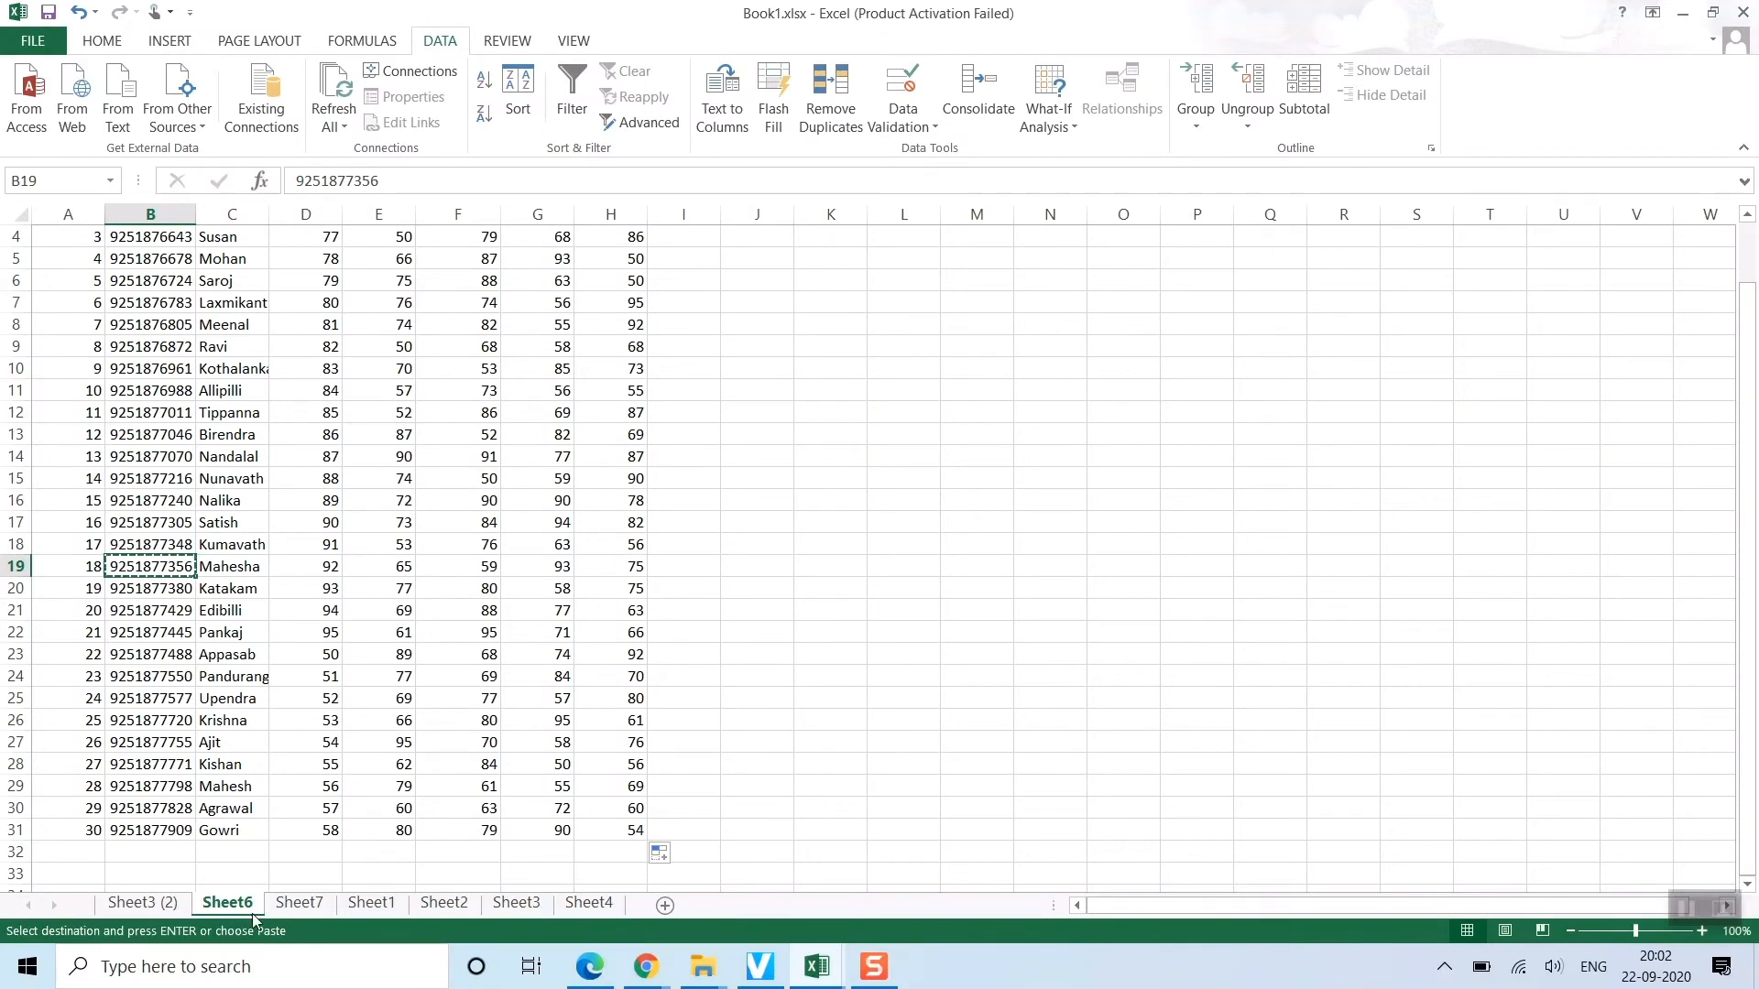
pyautogui.click(142, 905)
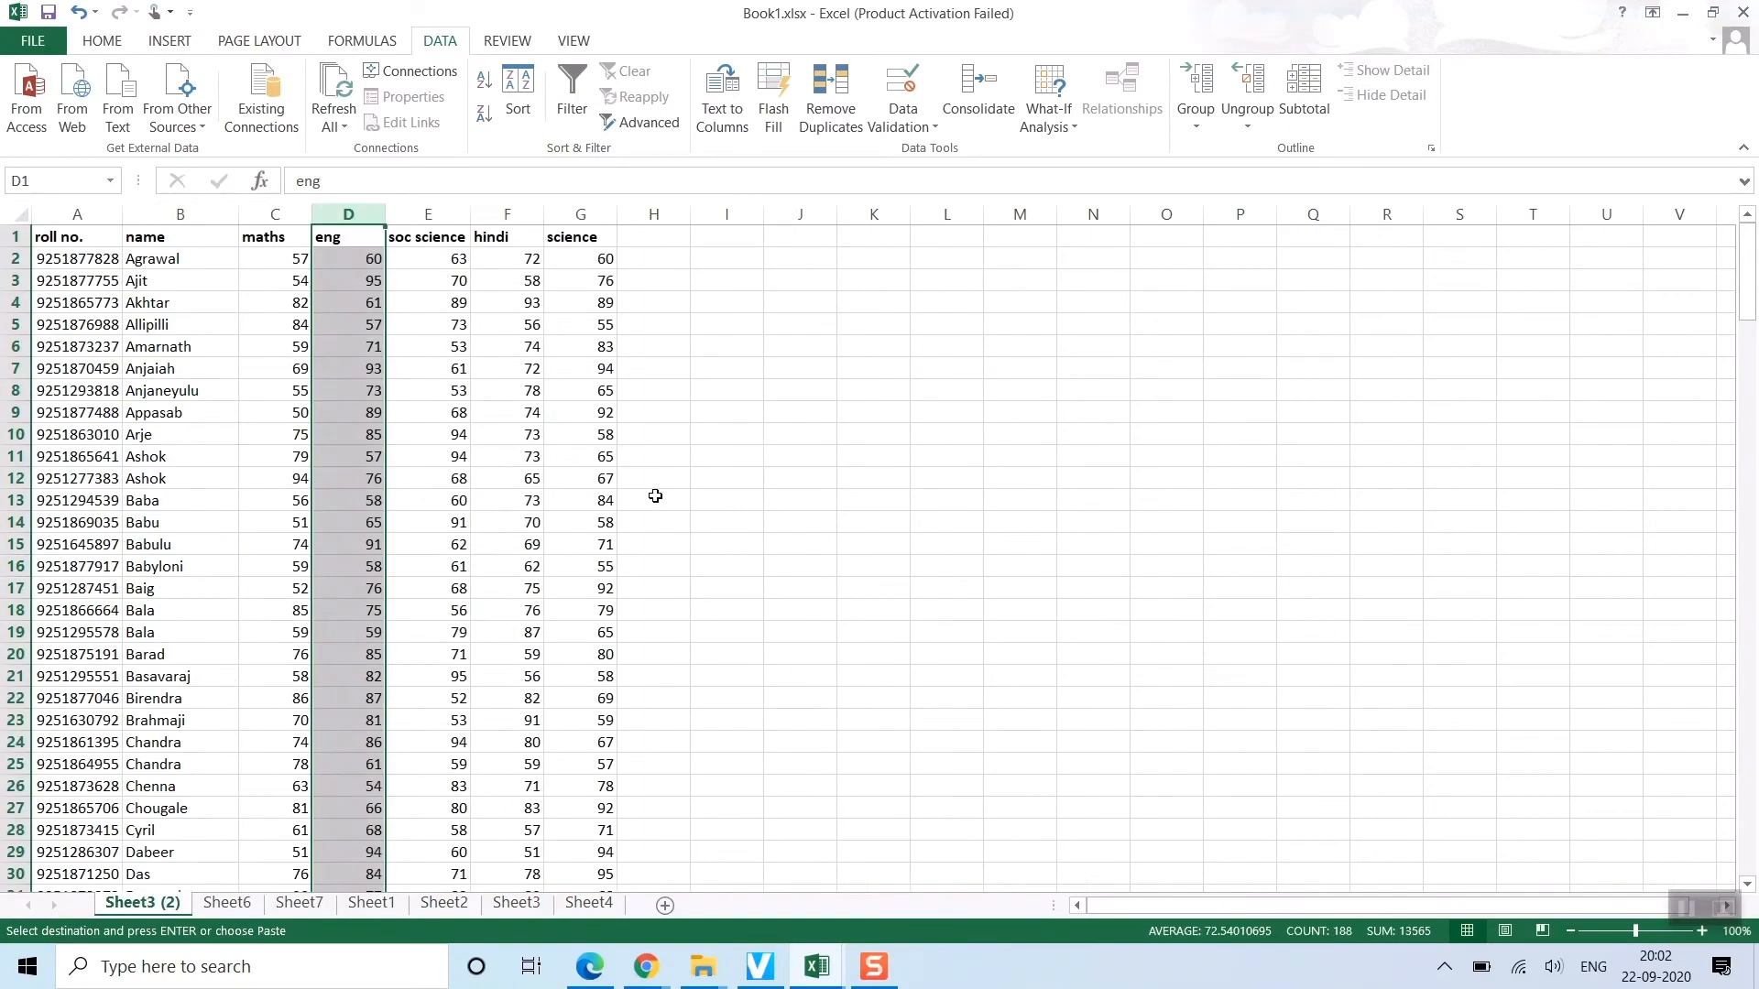
pyautogui.click(858, 475)
pyautogui.hotkey('ctrl', 'f')
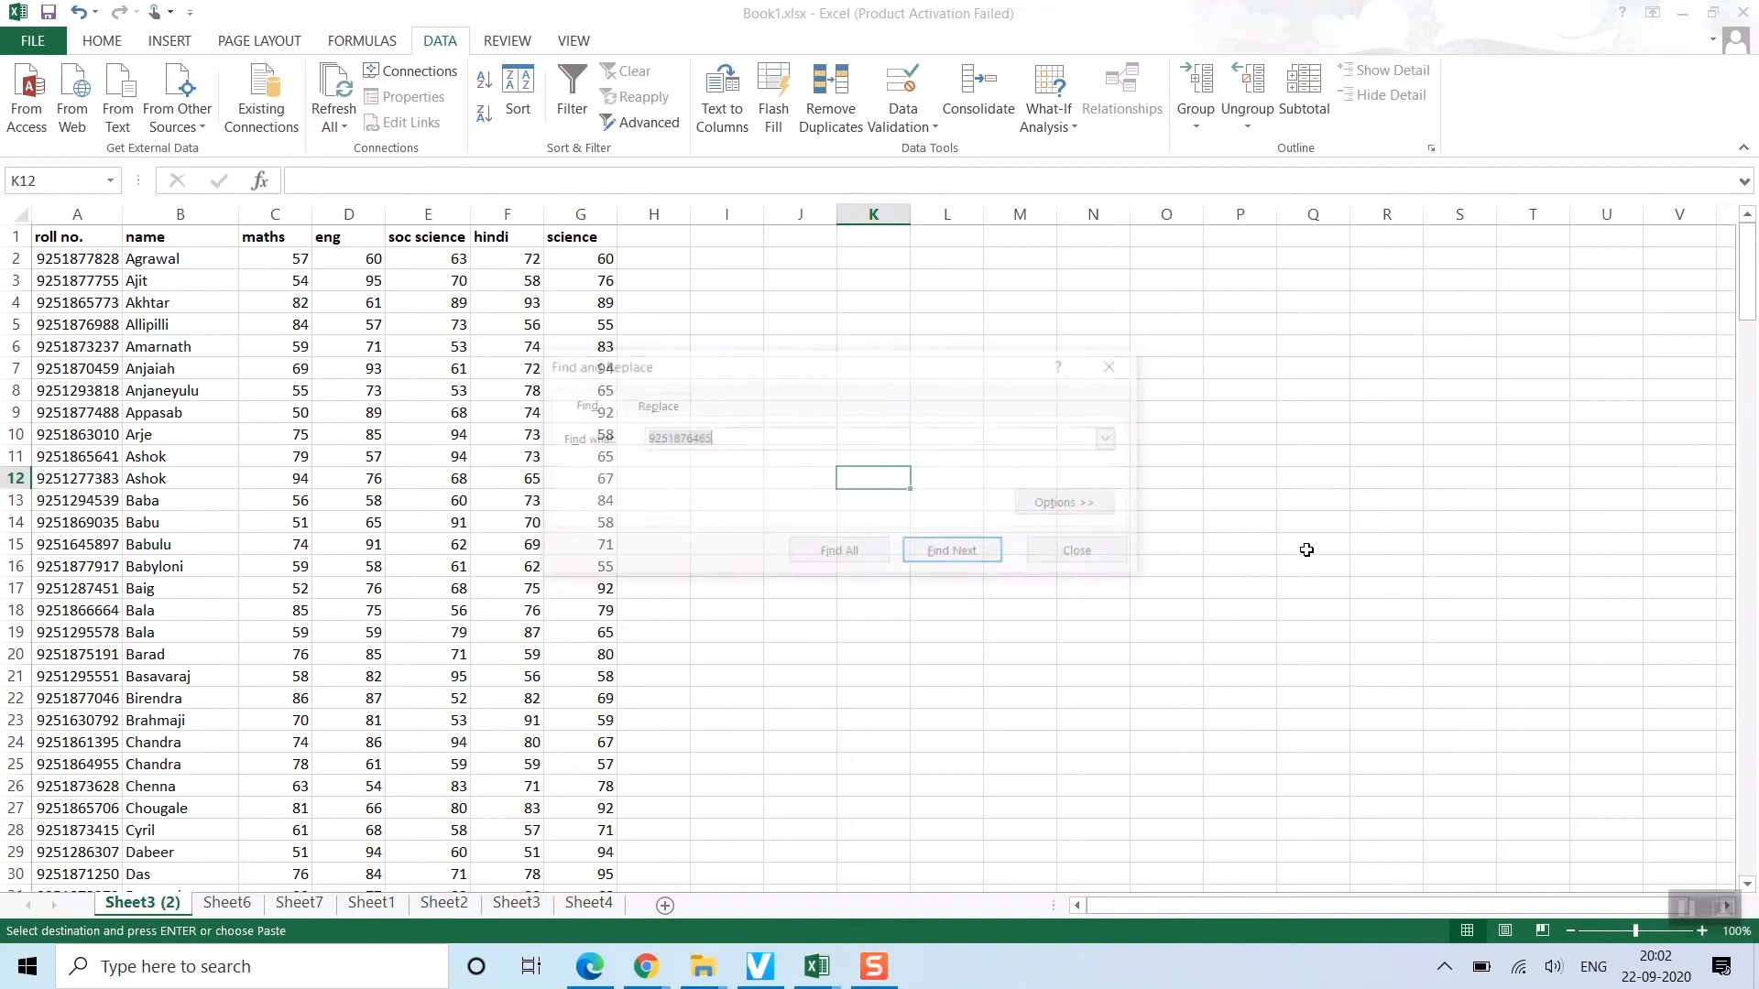
pyautogui.press('Return')
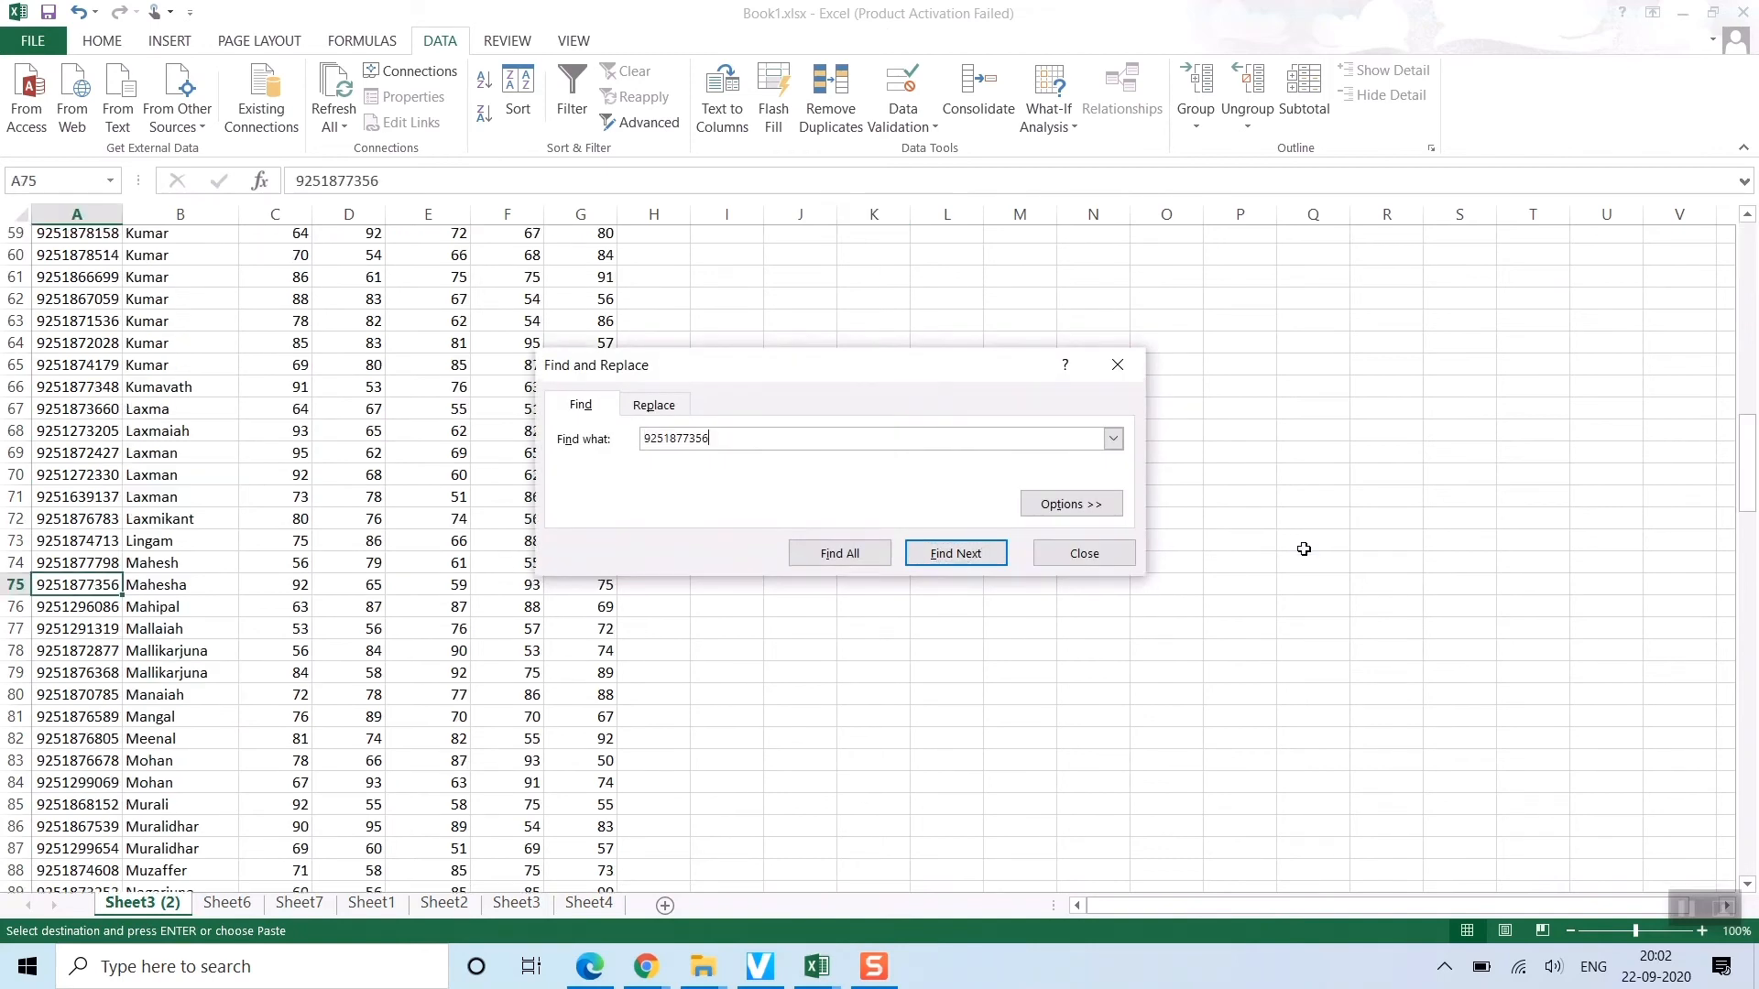
pyautogui.click(1084, 553)
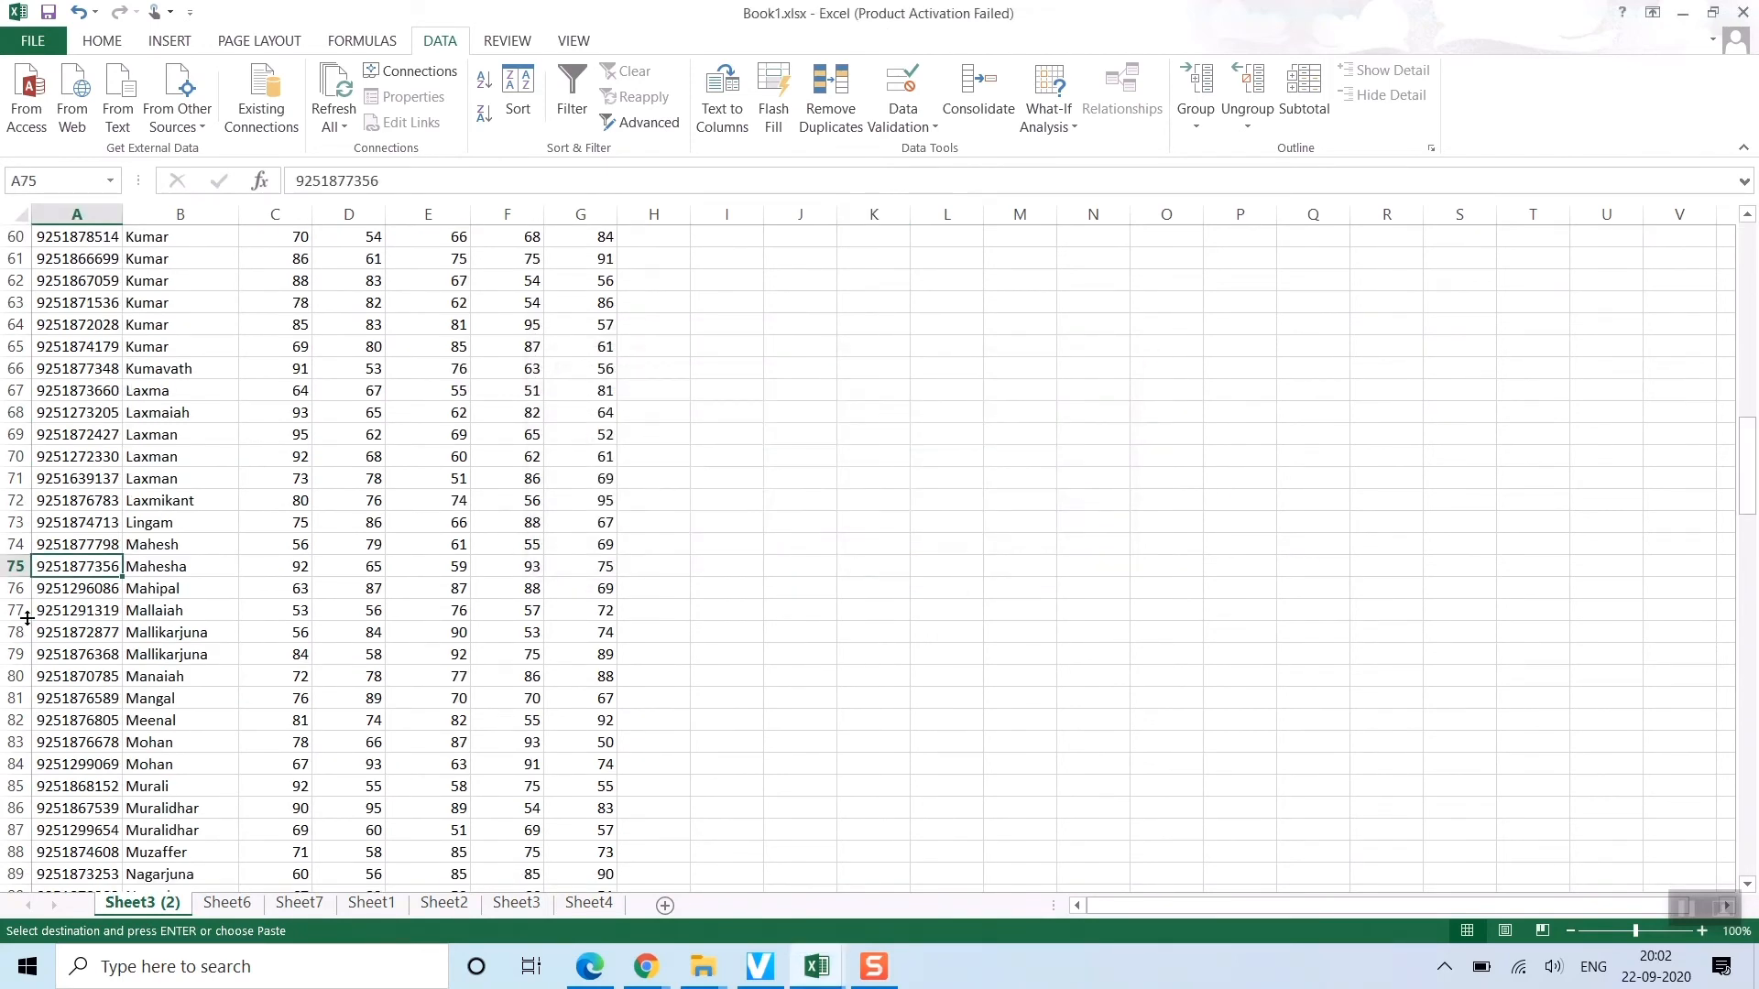
pyautogui.click(16, 575)
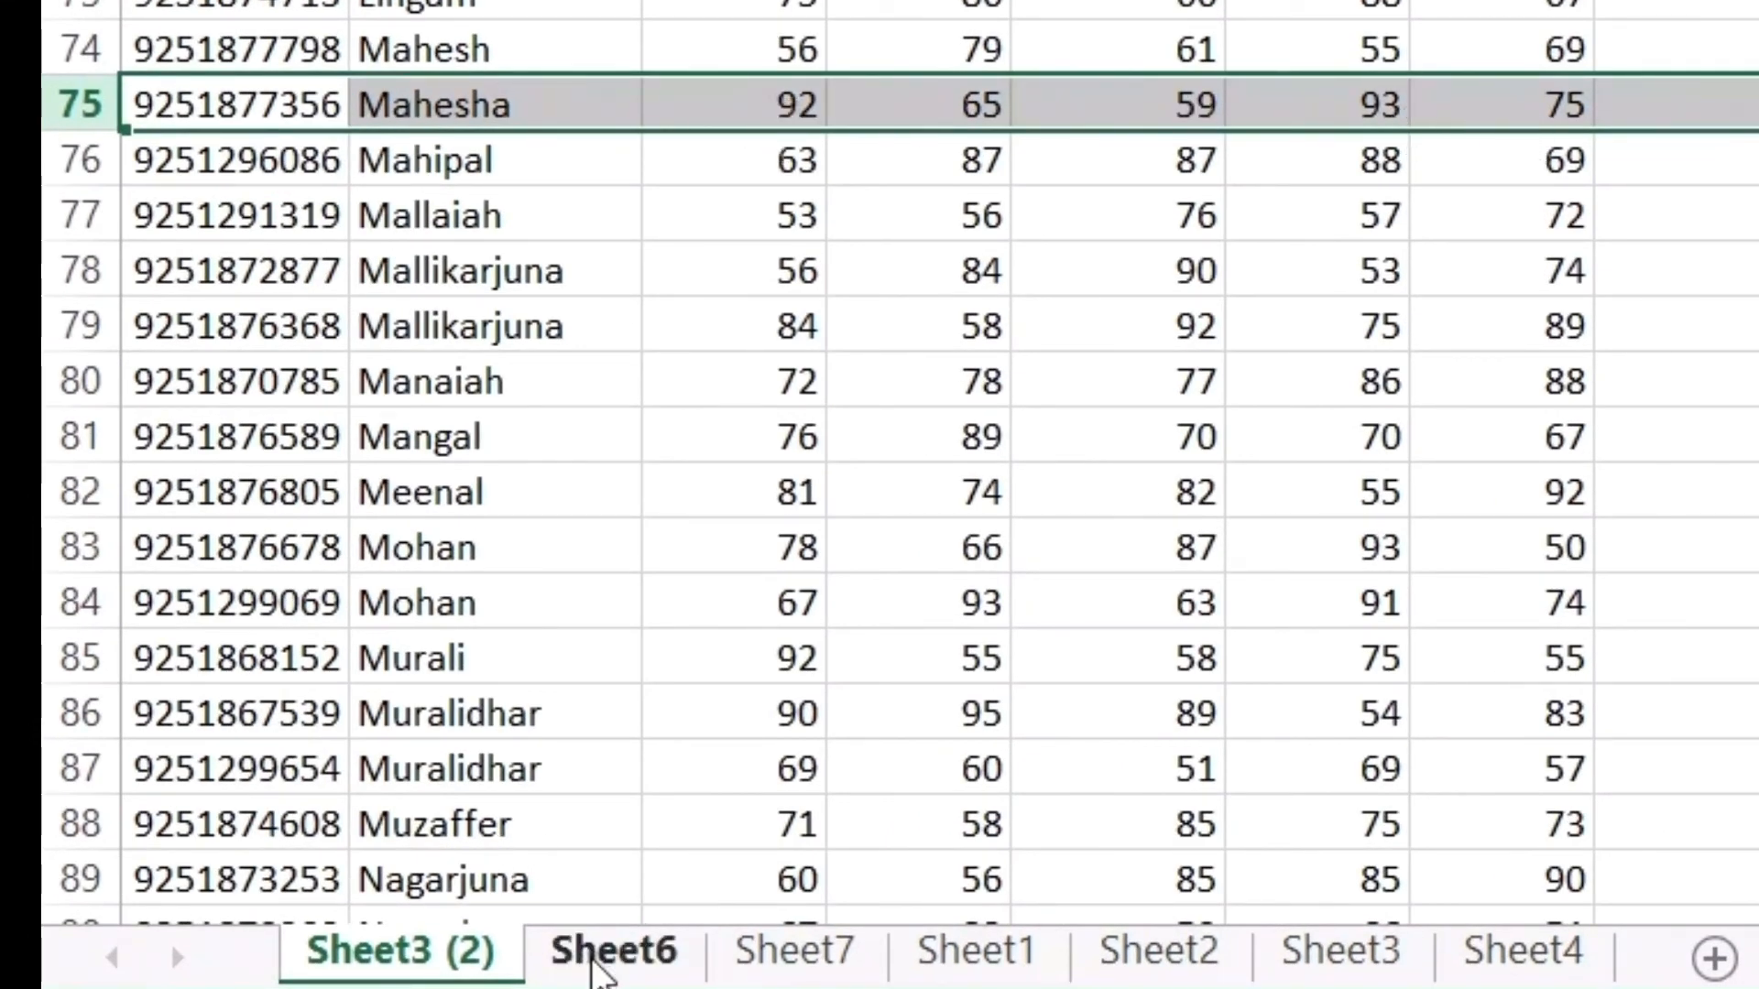
pyautogui.click(595, 960)
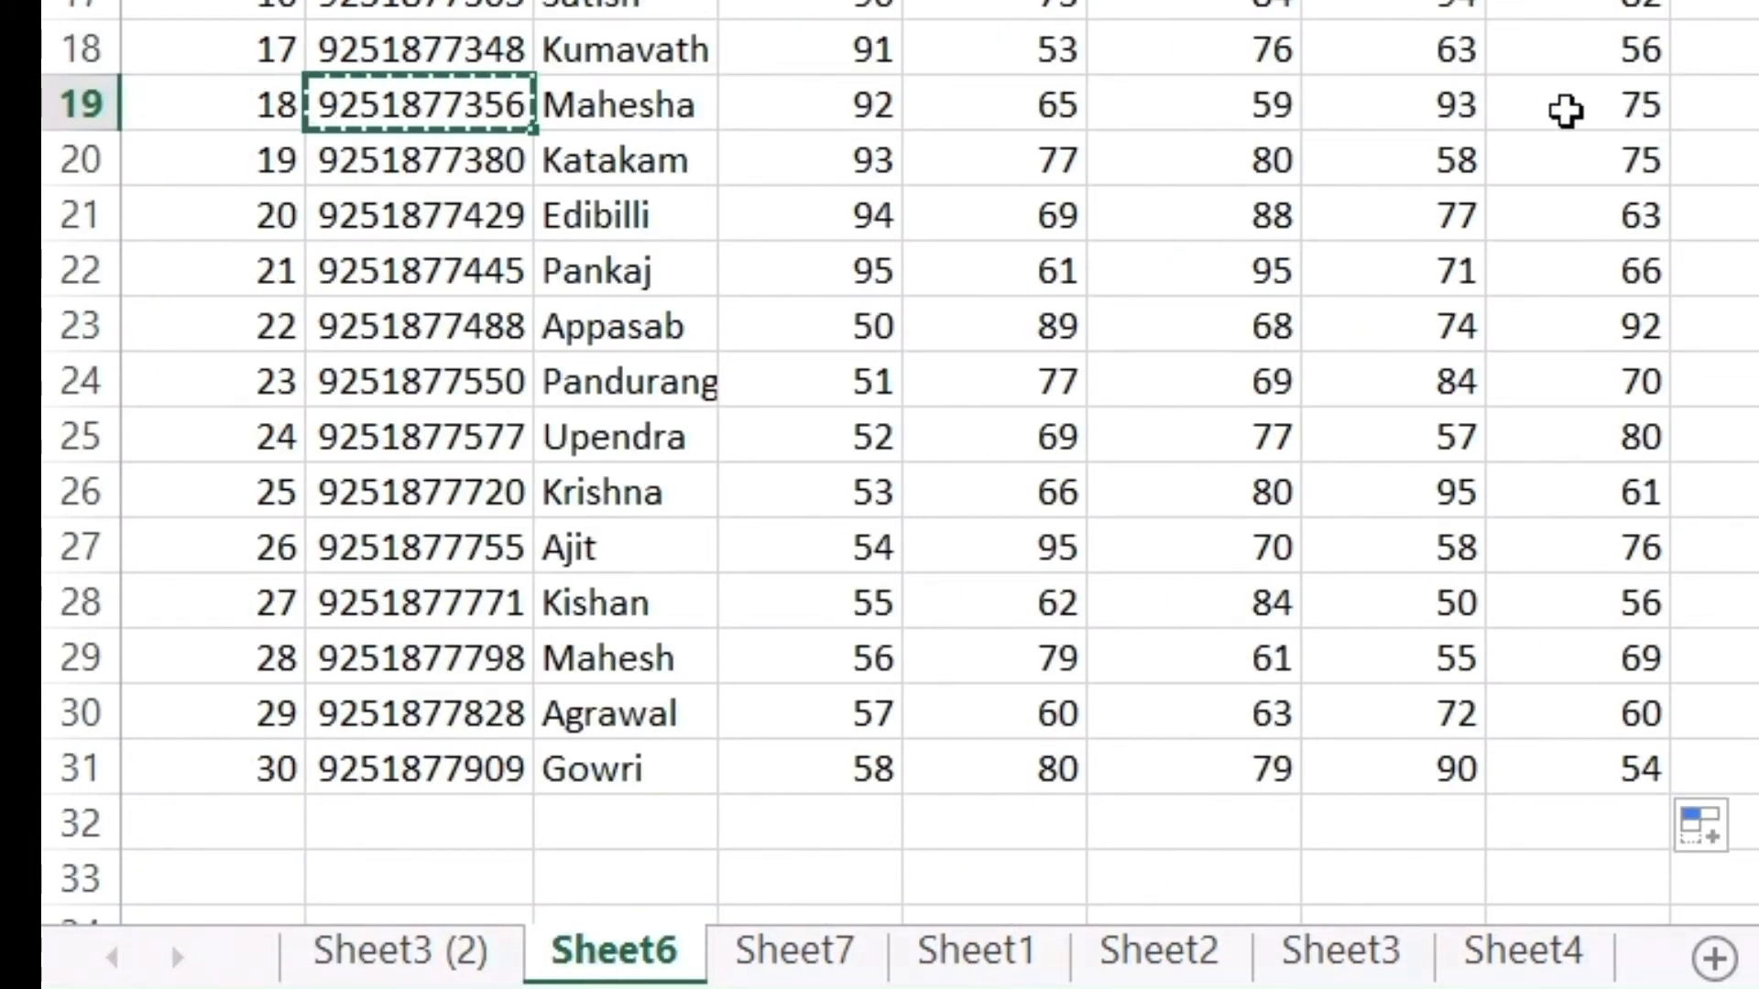
pyautogui.click(353, 948)
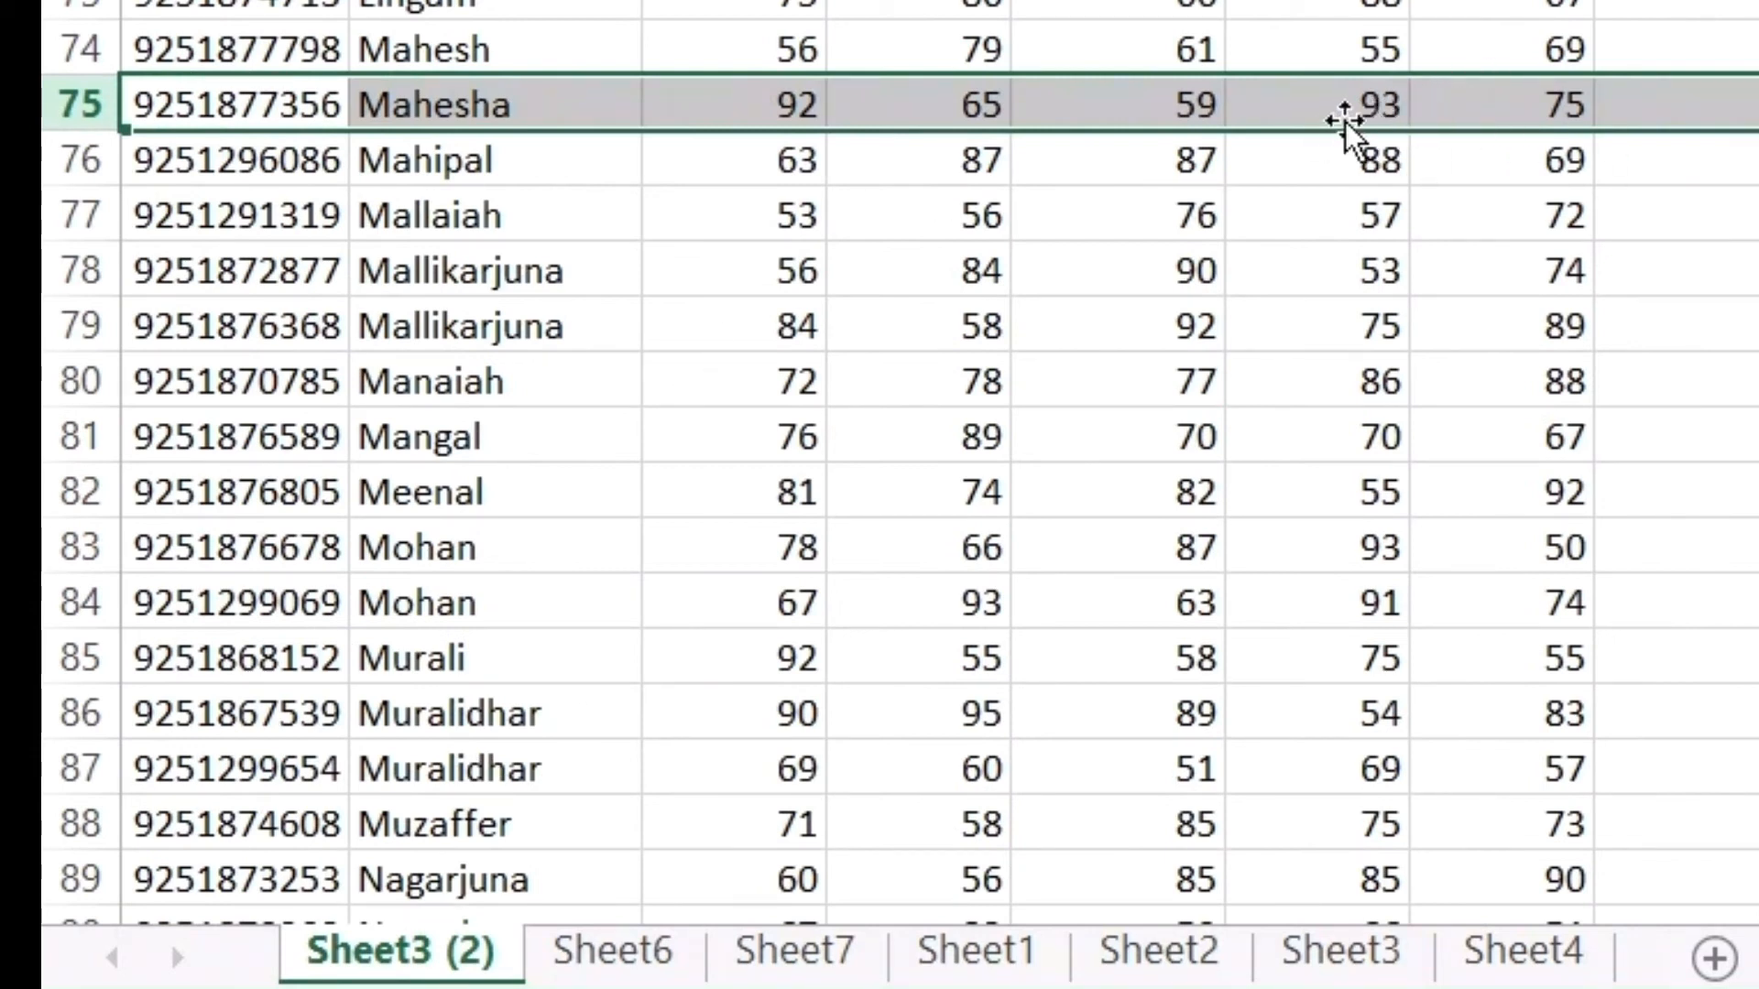
pyautogui.click(612, 949)
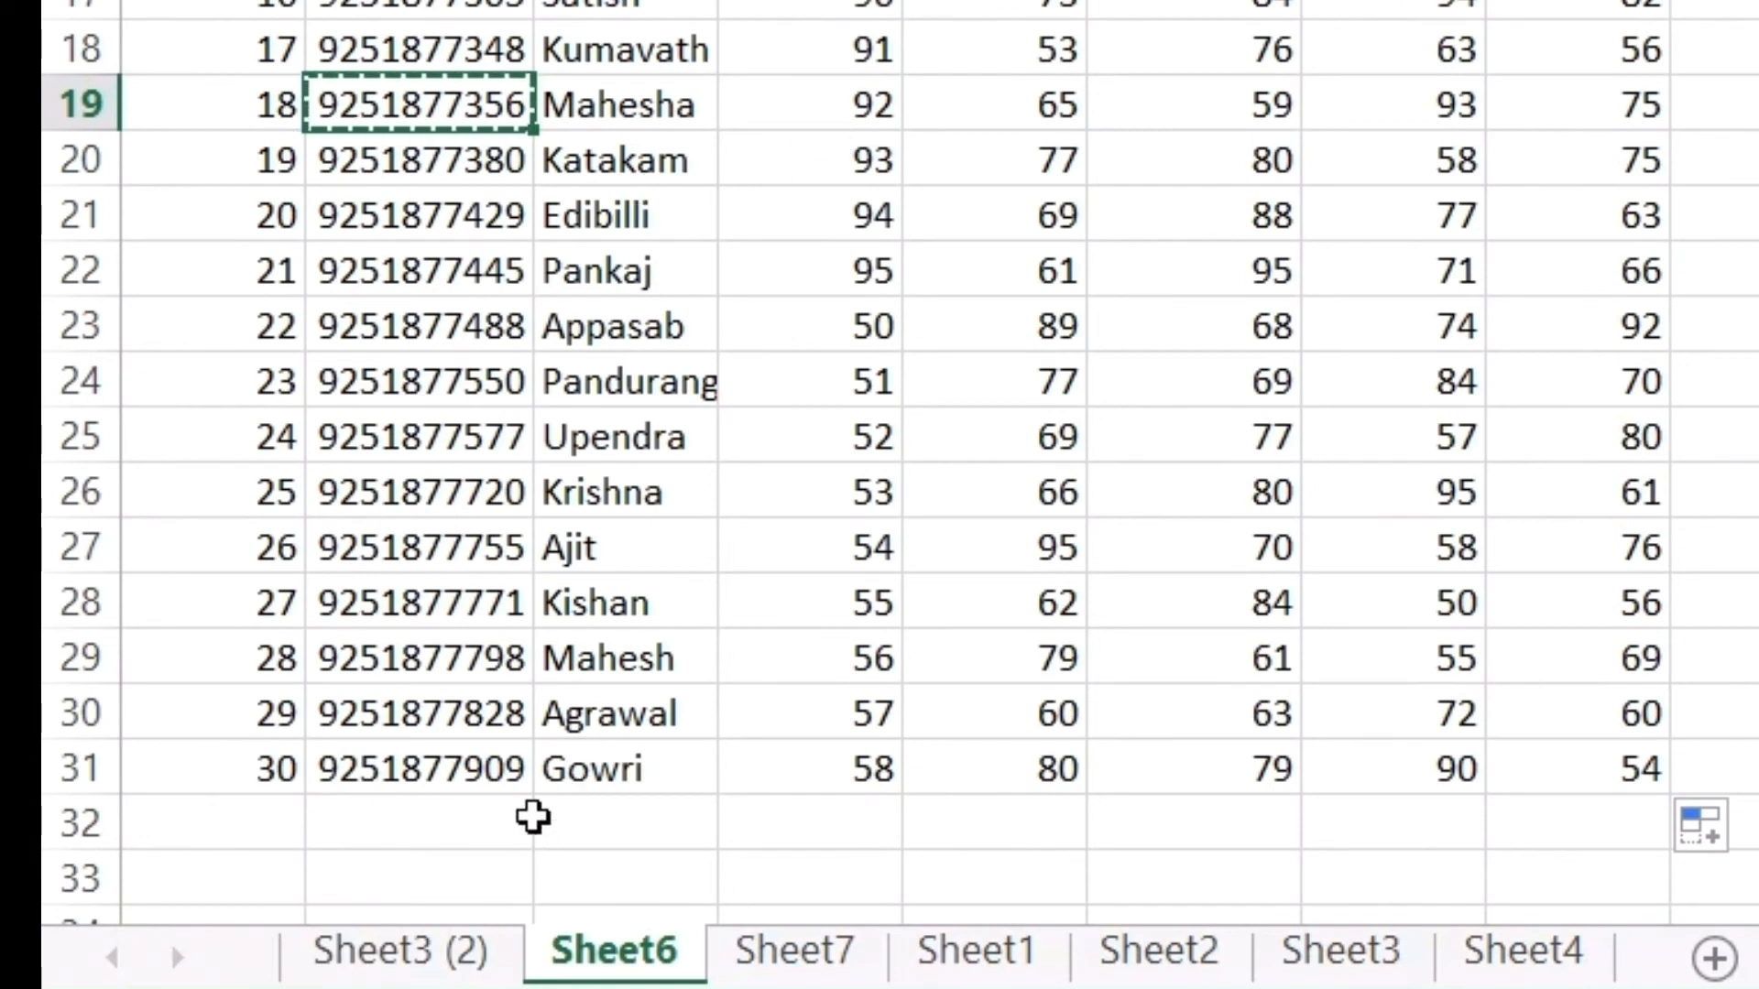
pyautogui.press('Escape')
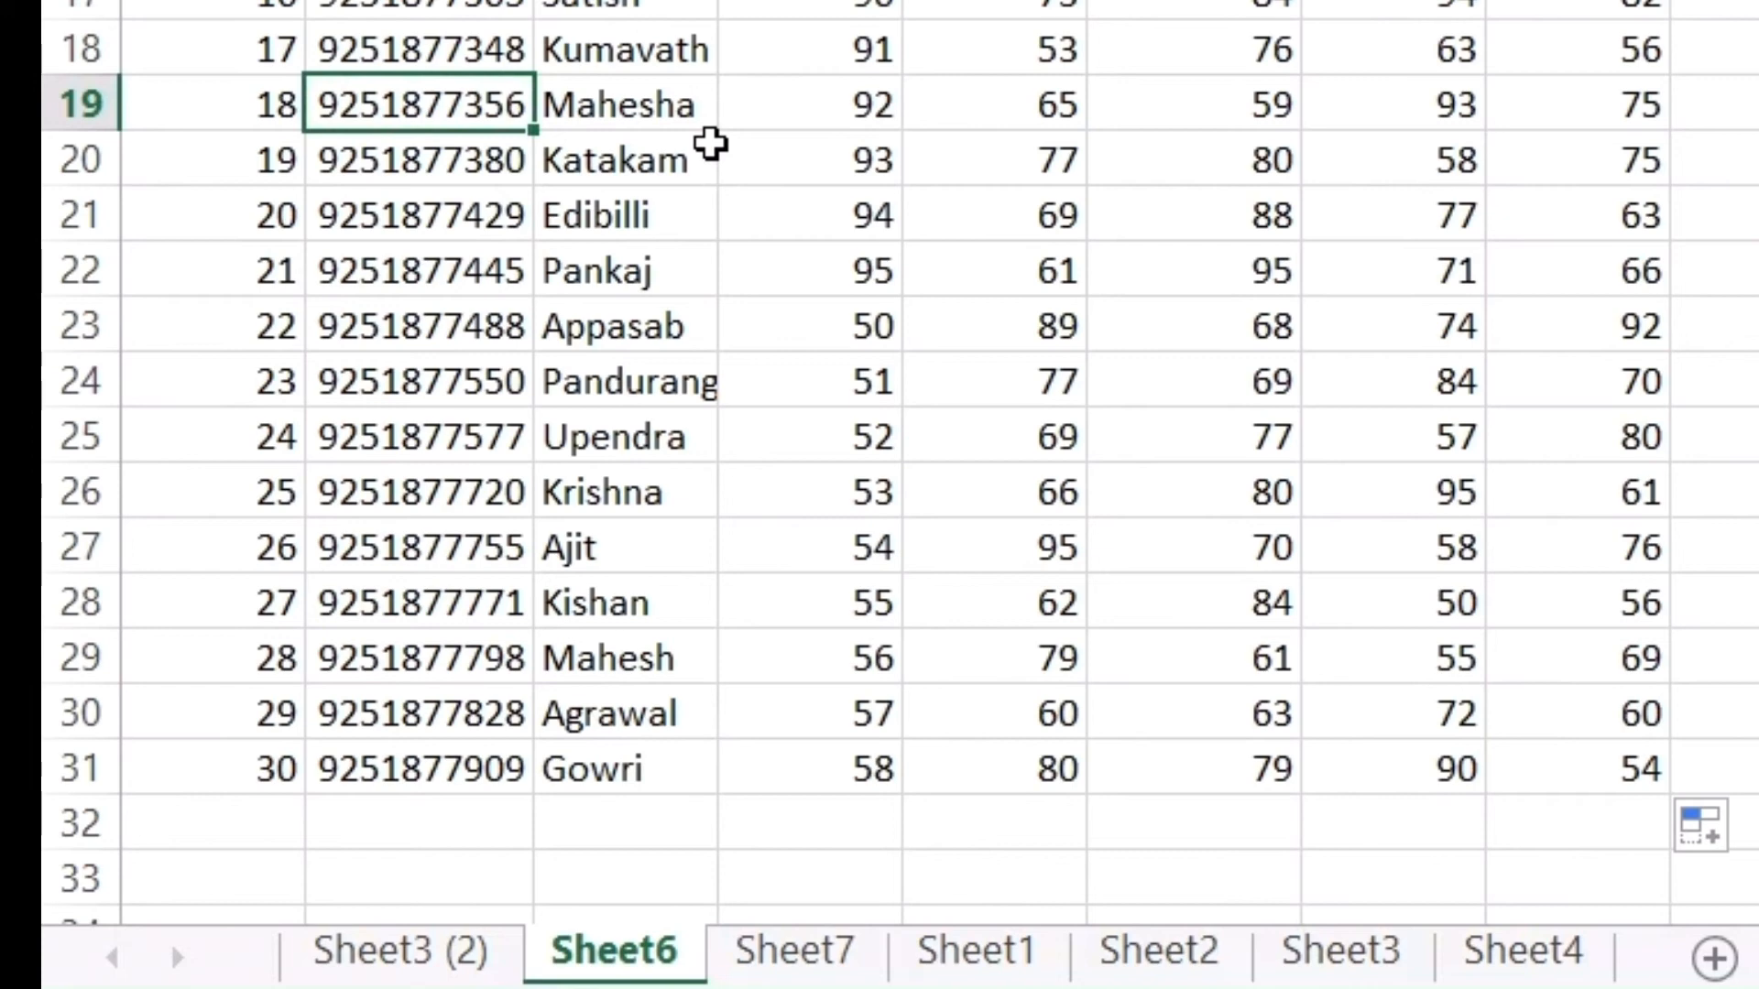
pyautogui.scroll(1, 1204, 147)
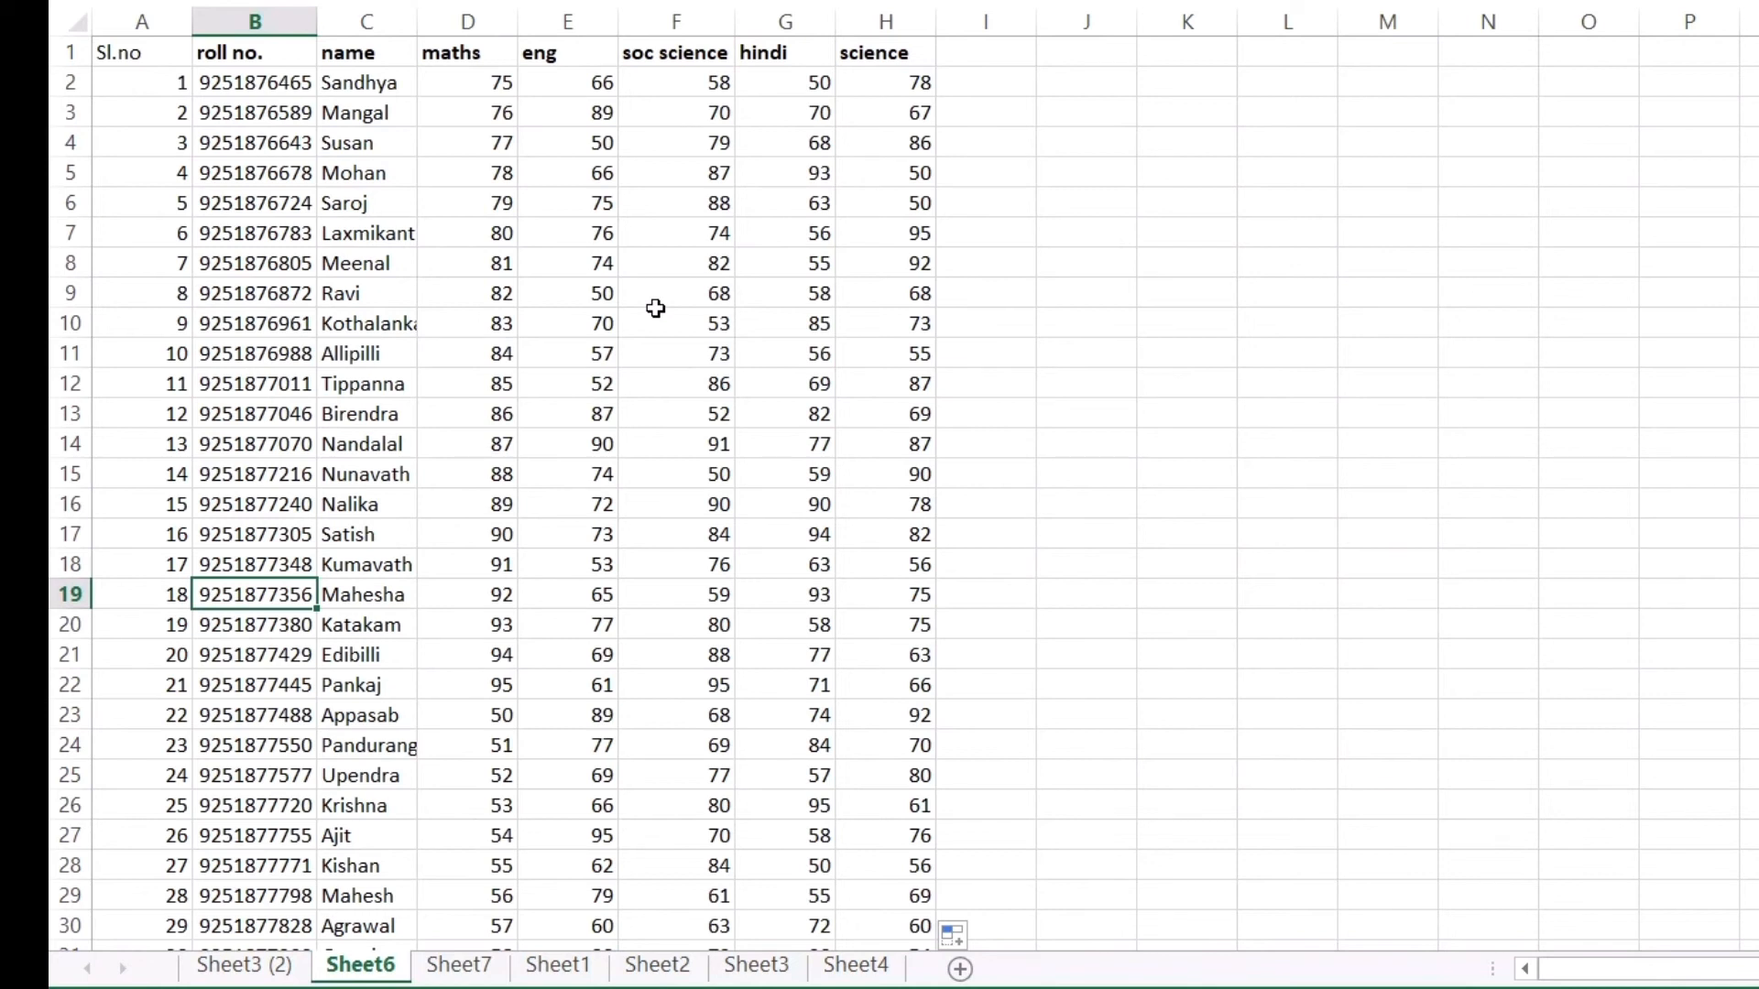
pyautogui.scroll(-4, 580, 390)
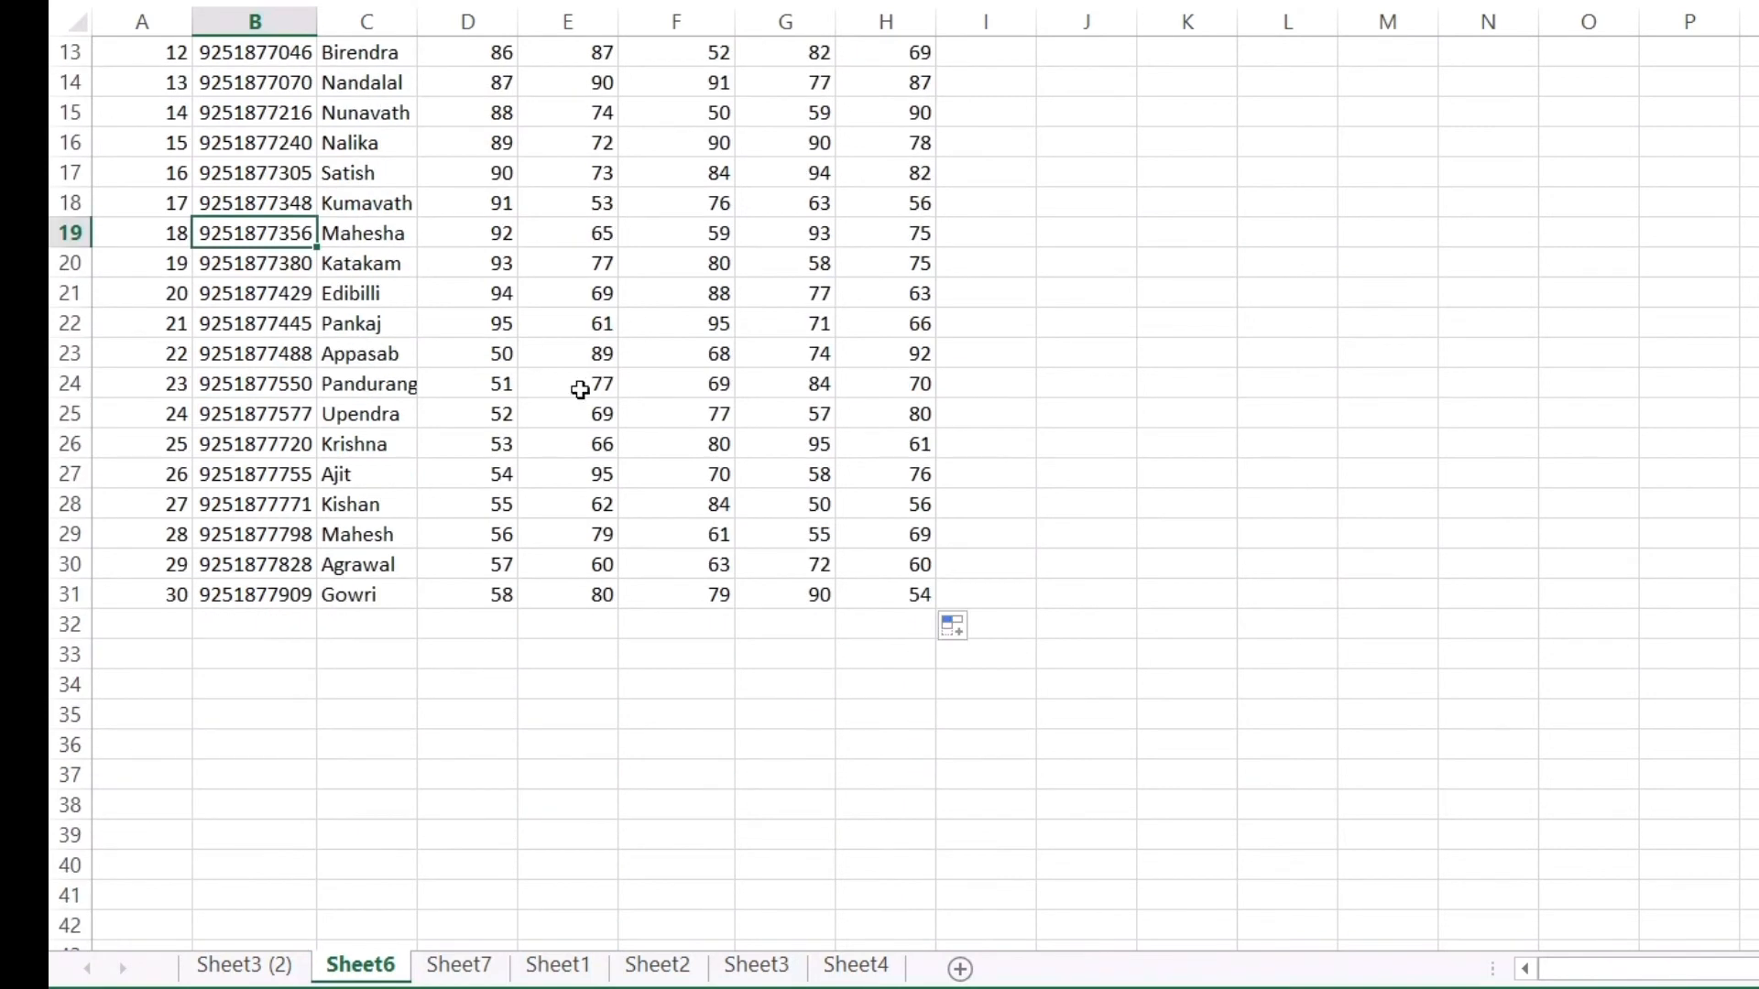
pyautogui.click(159, 596)
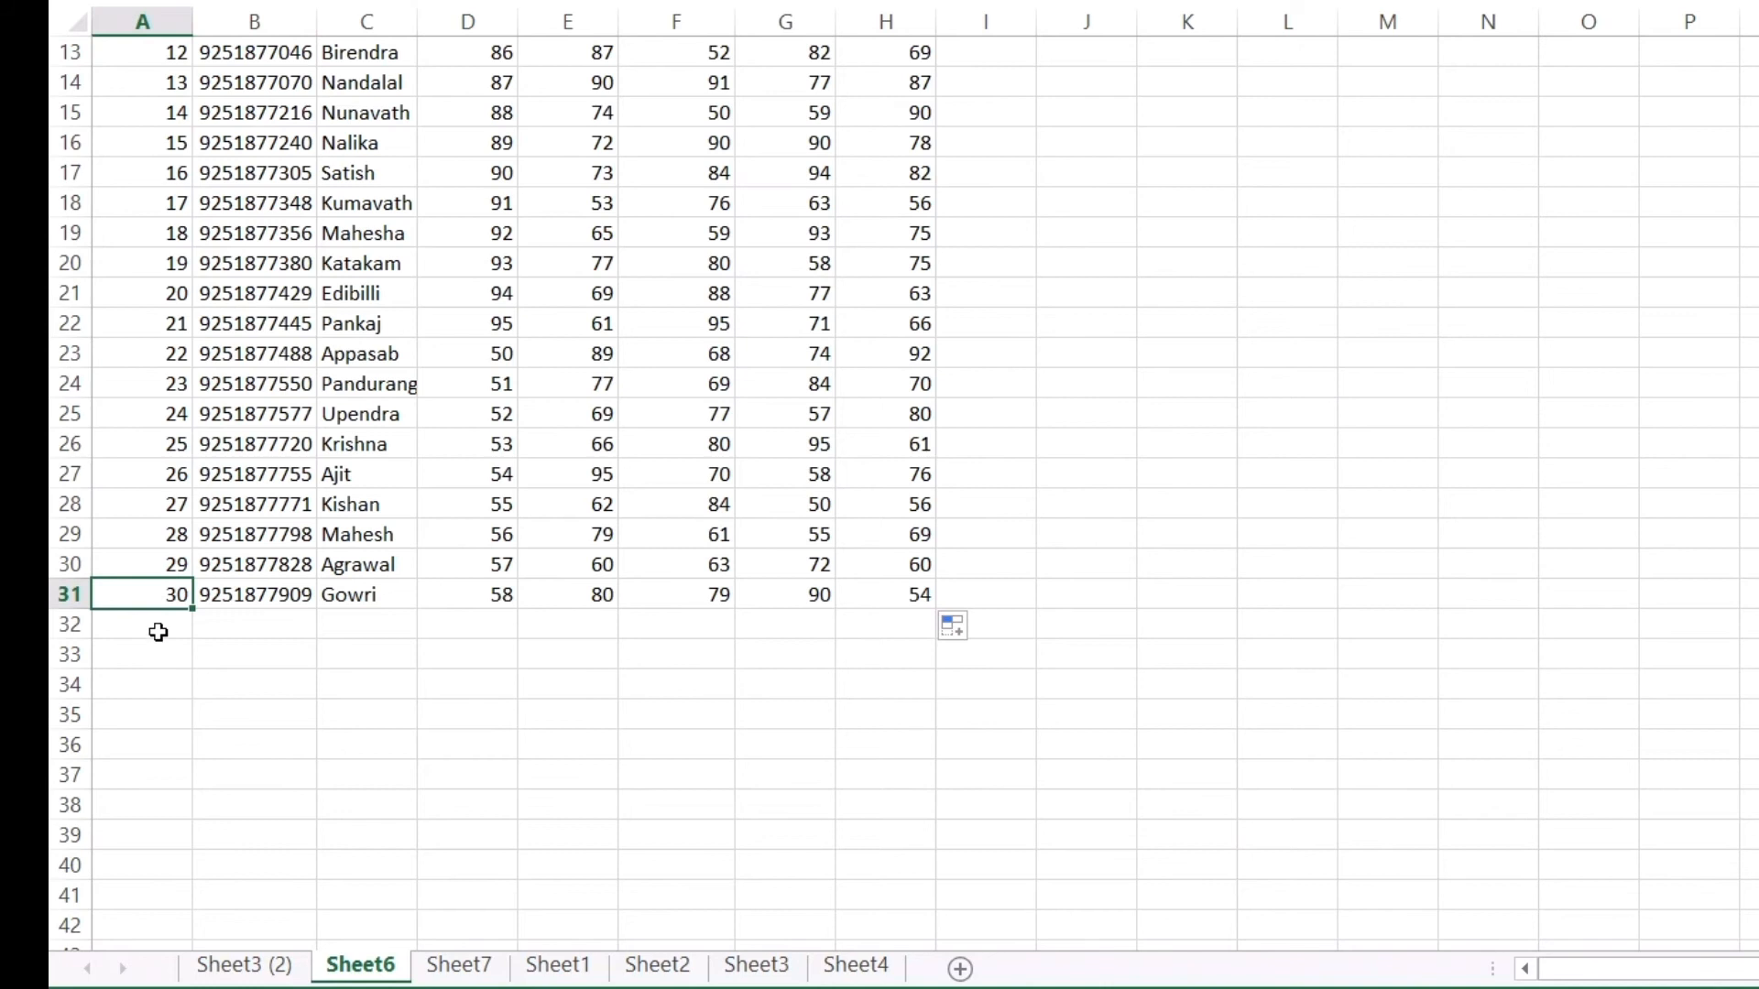
pyautogui.scroll(4, 569, 447)
pyautogui.moveTo(493, 91); pyautogui.dragTo(900, 90)
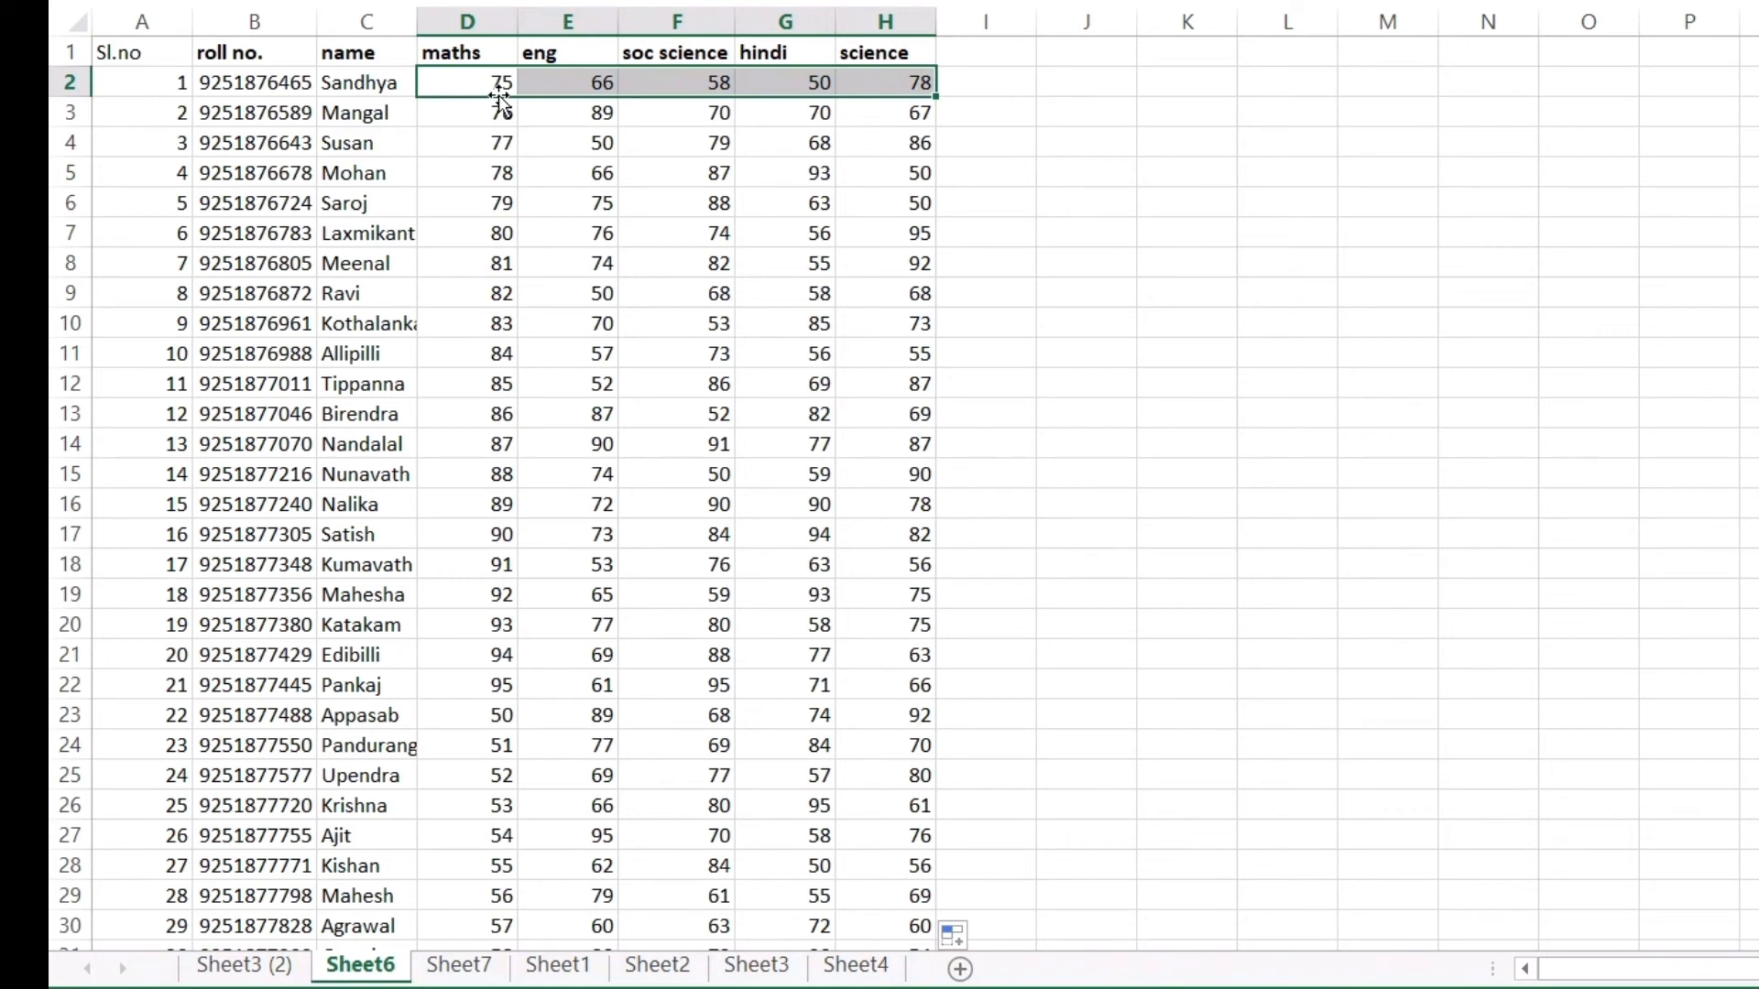
pyautogui.hotkey('ctrl', 'shift', 'Down')
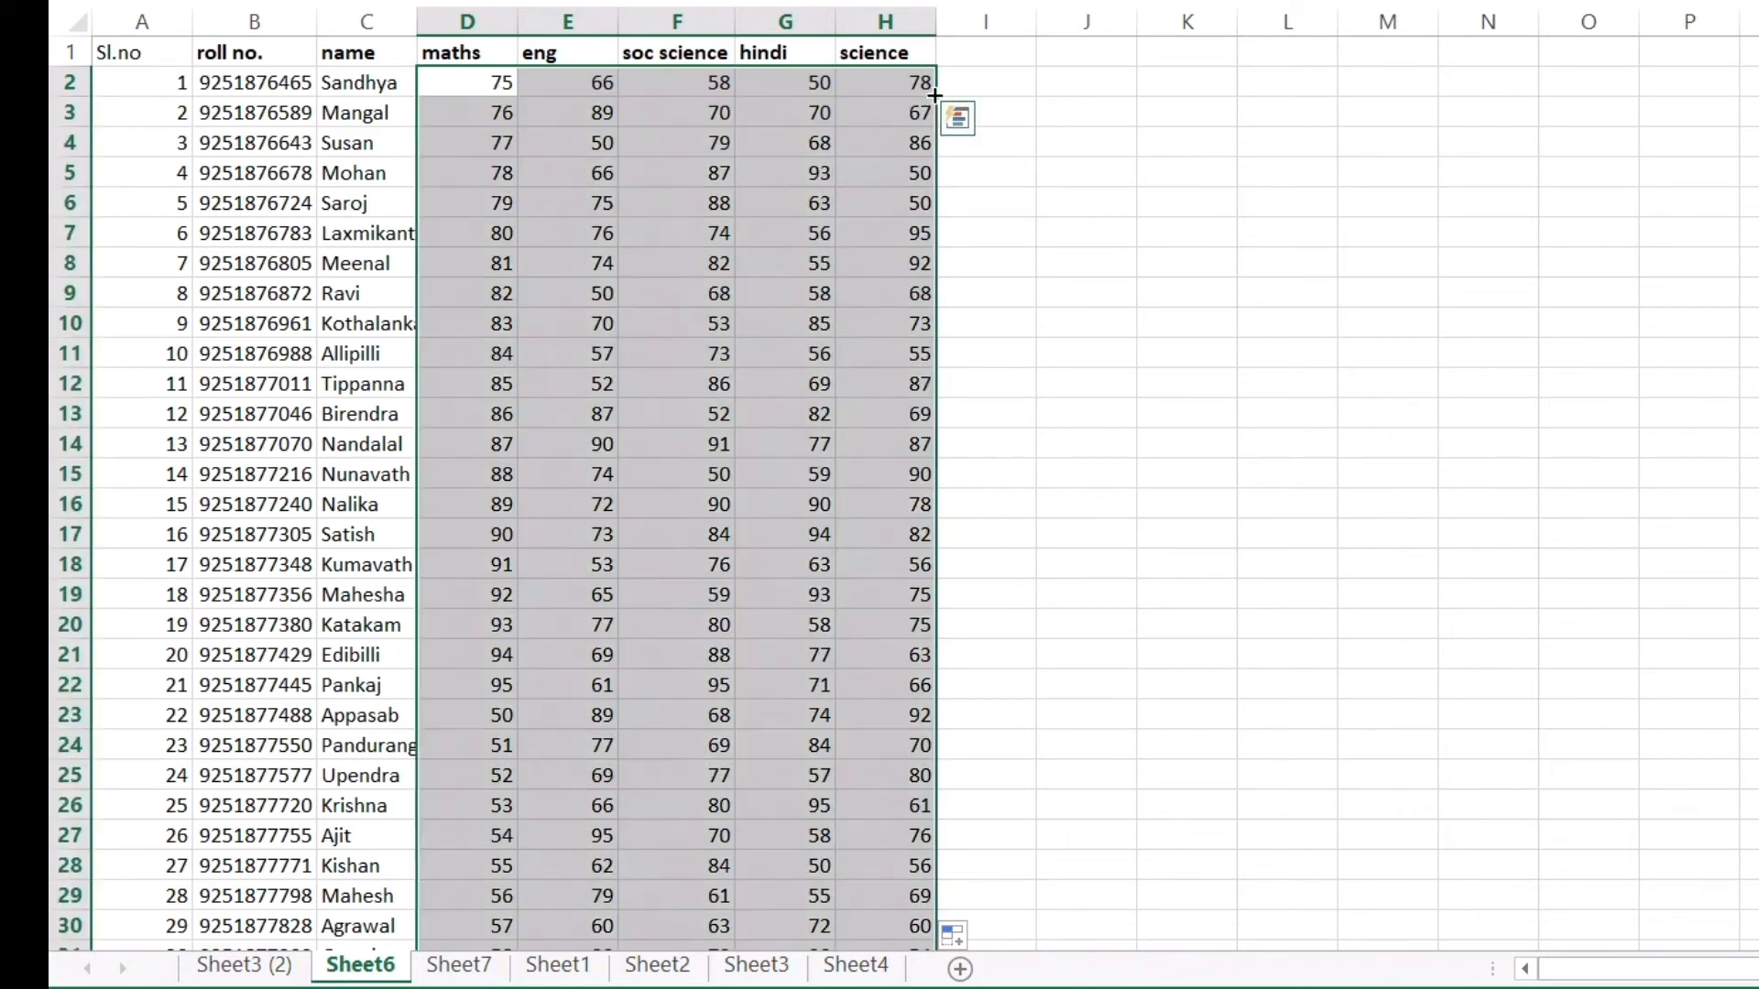
pyautogui.scroll(-10, 779, 323)
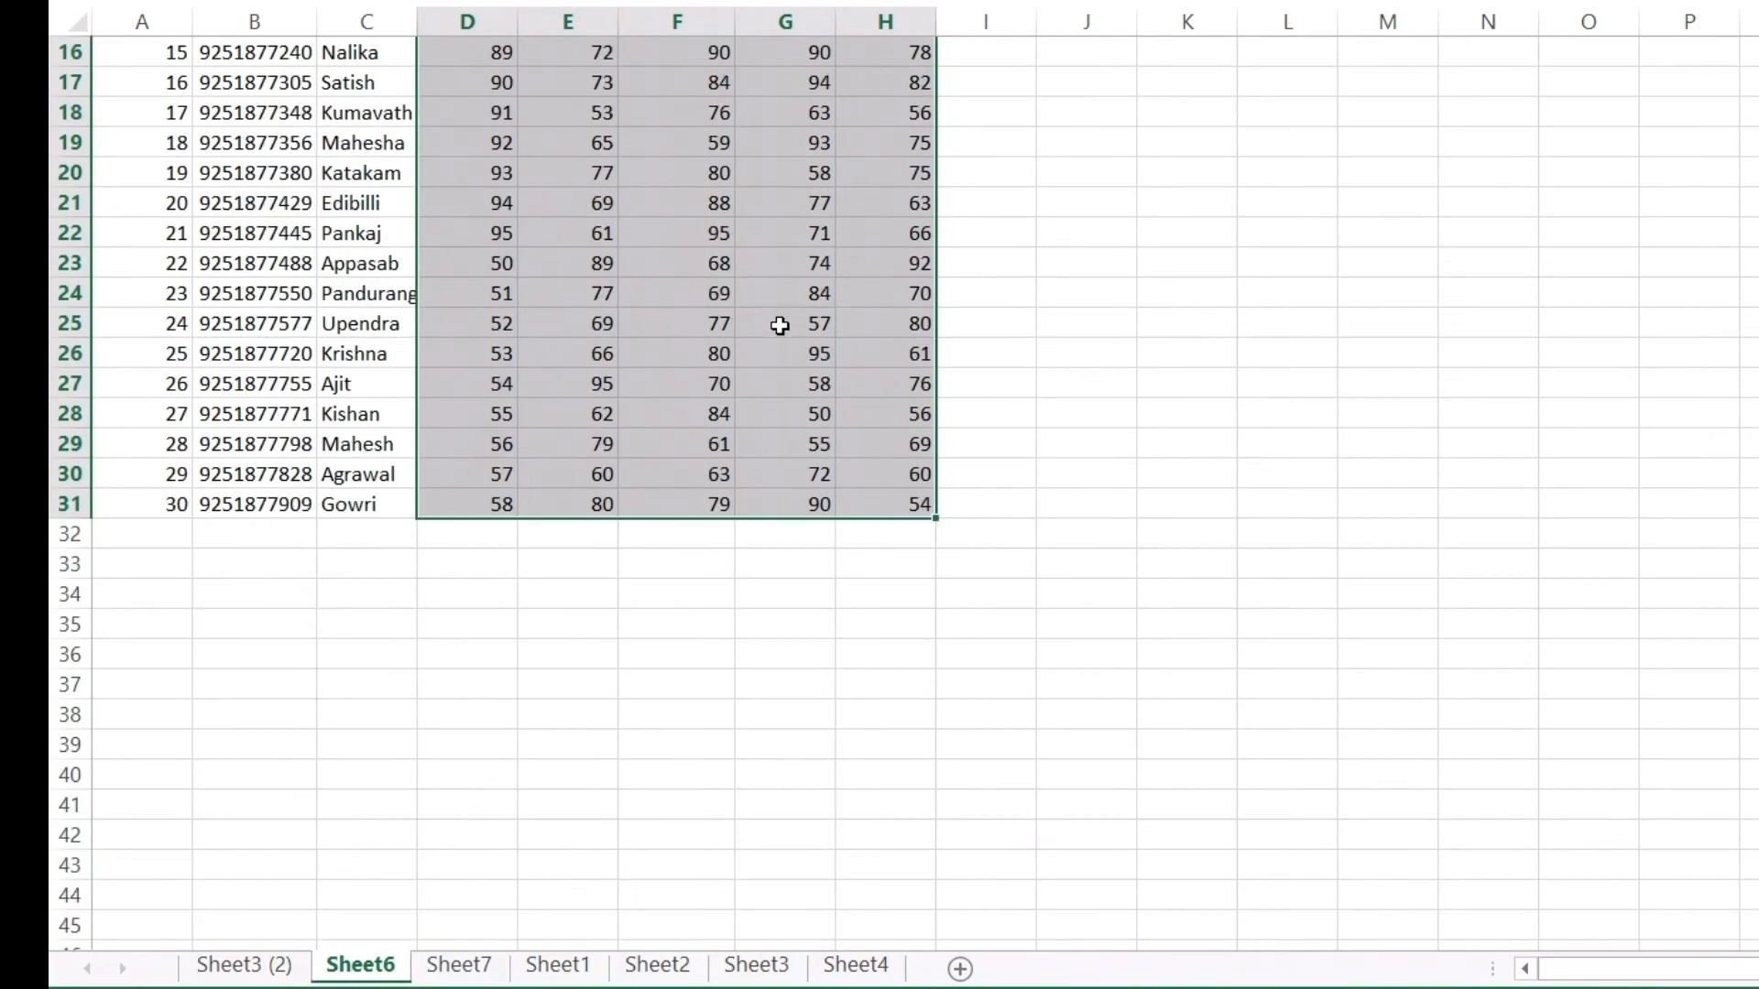
pyautogui.scroll(5, 518, 412)
pyautogui.scroll(-1, 880, 415)
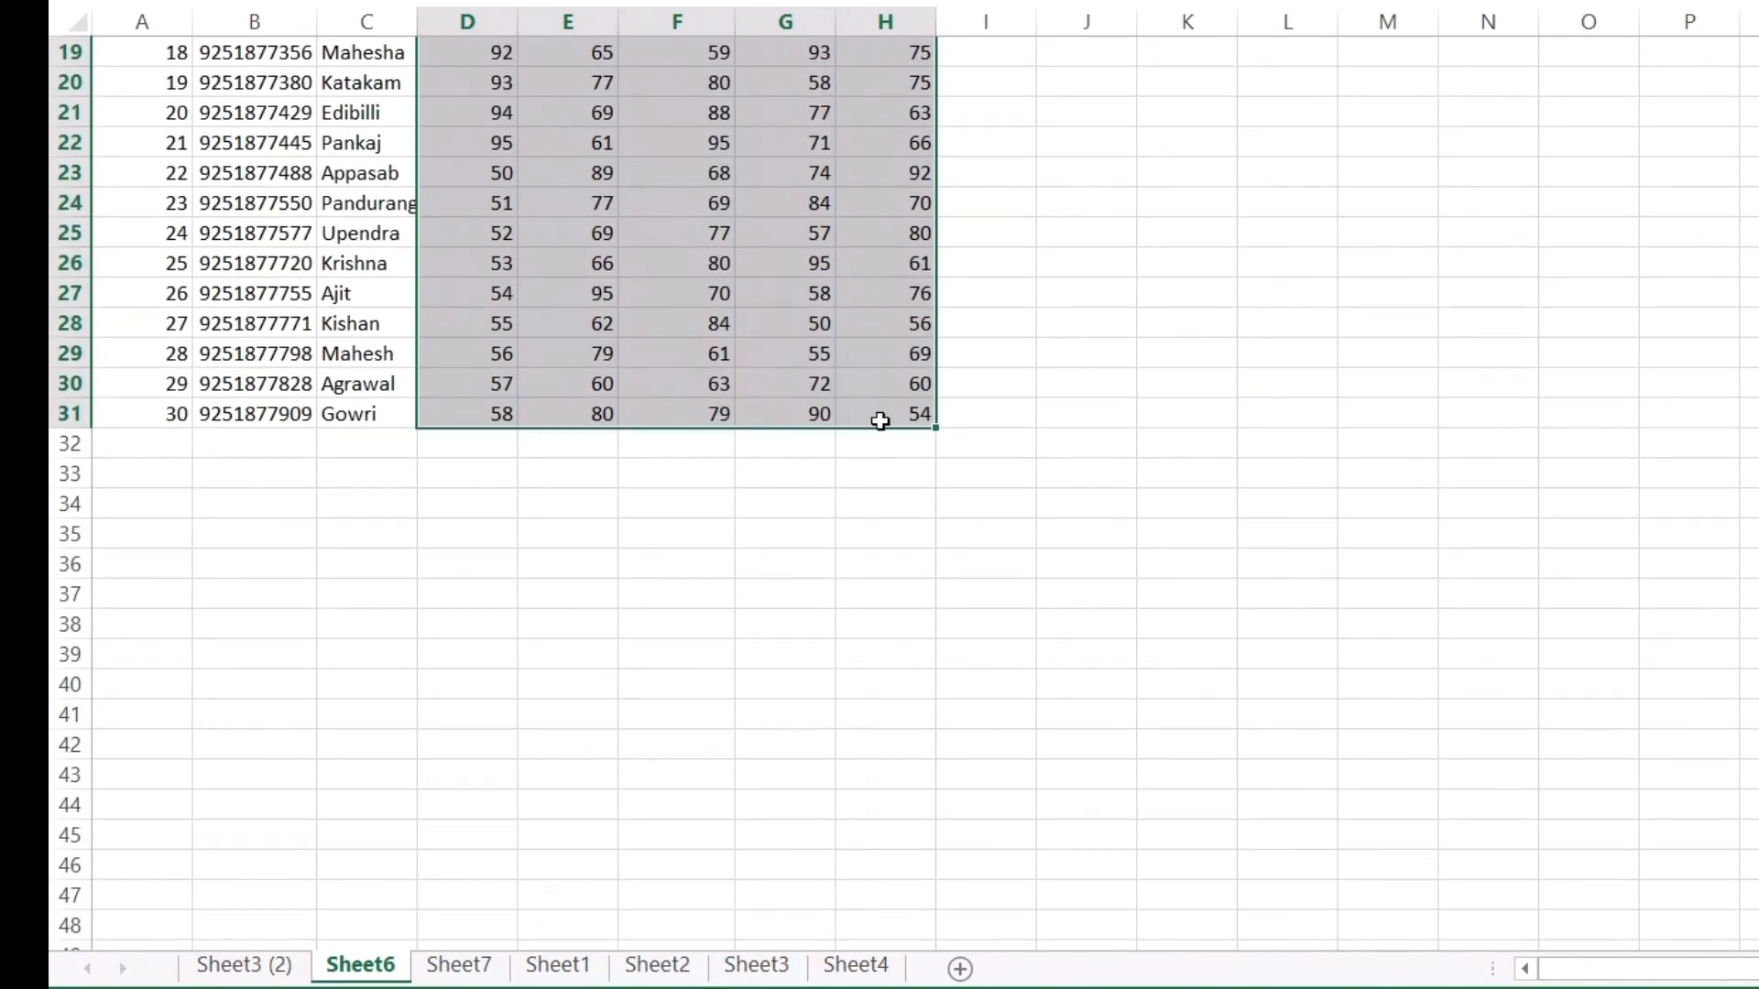
pyautogui.scroll(6, 868, 396)
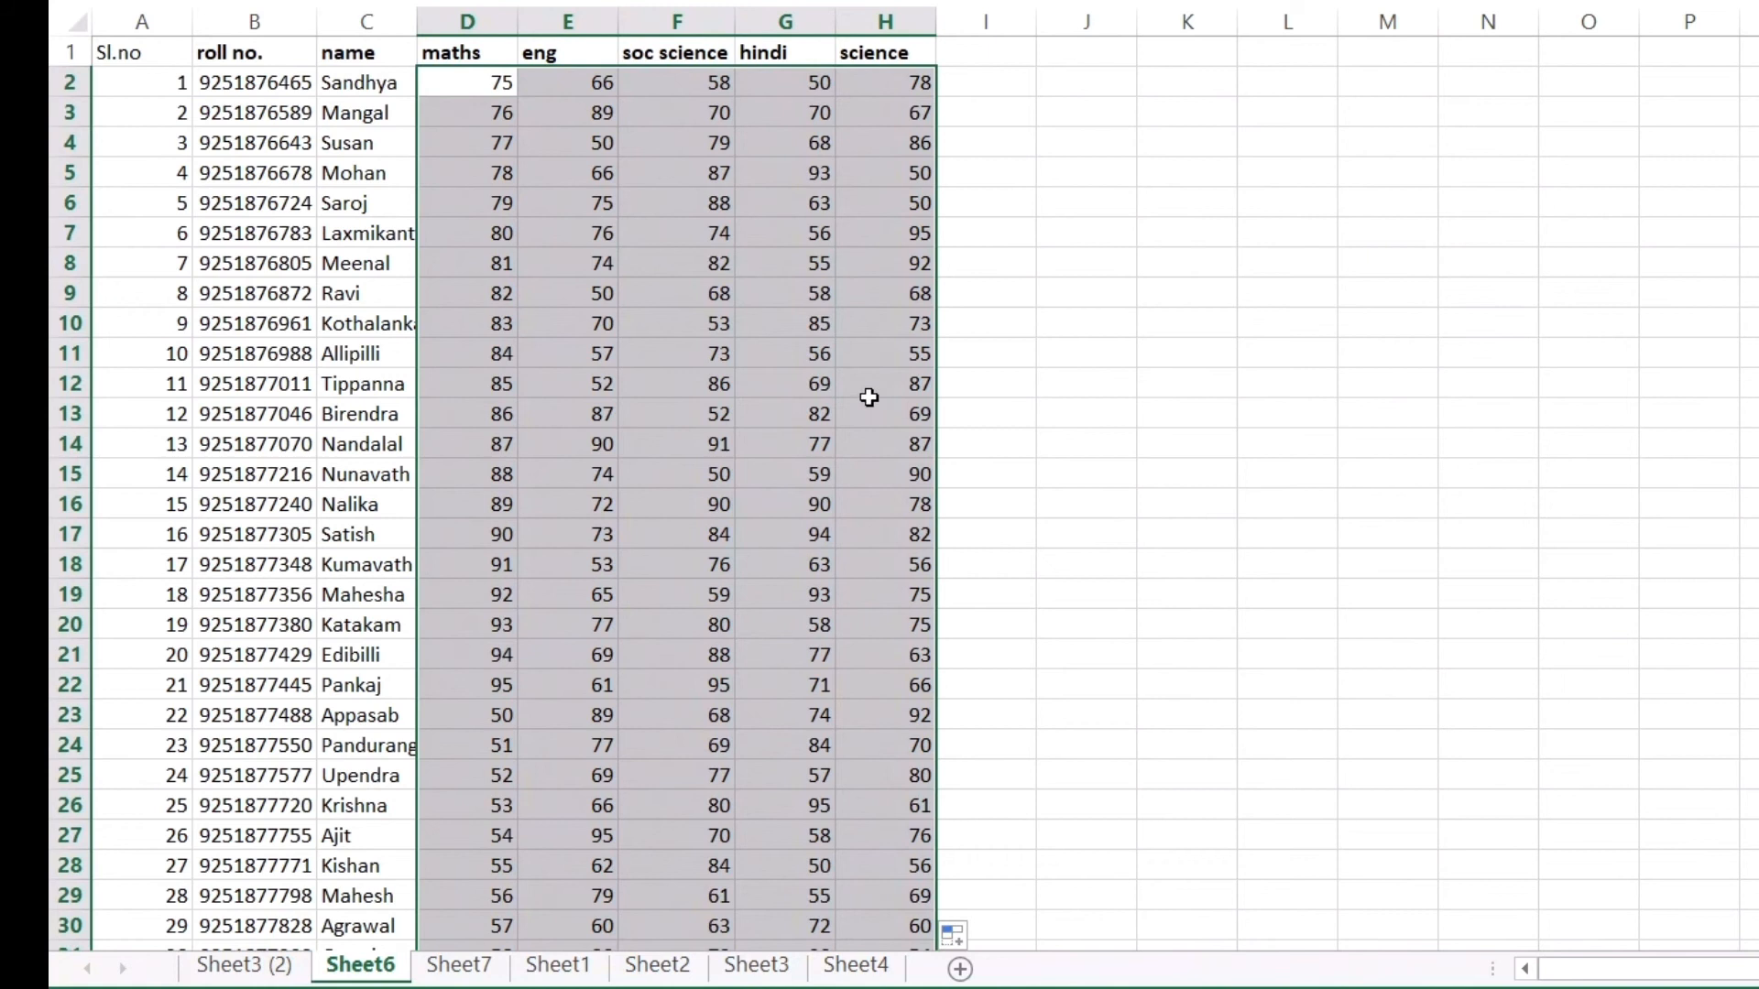
pyautogui.click(1154, 289)
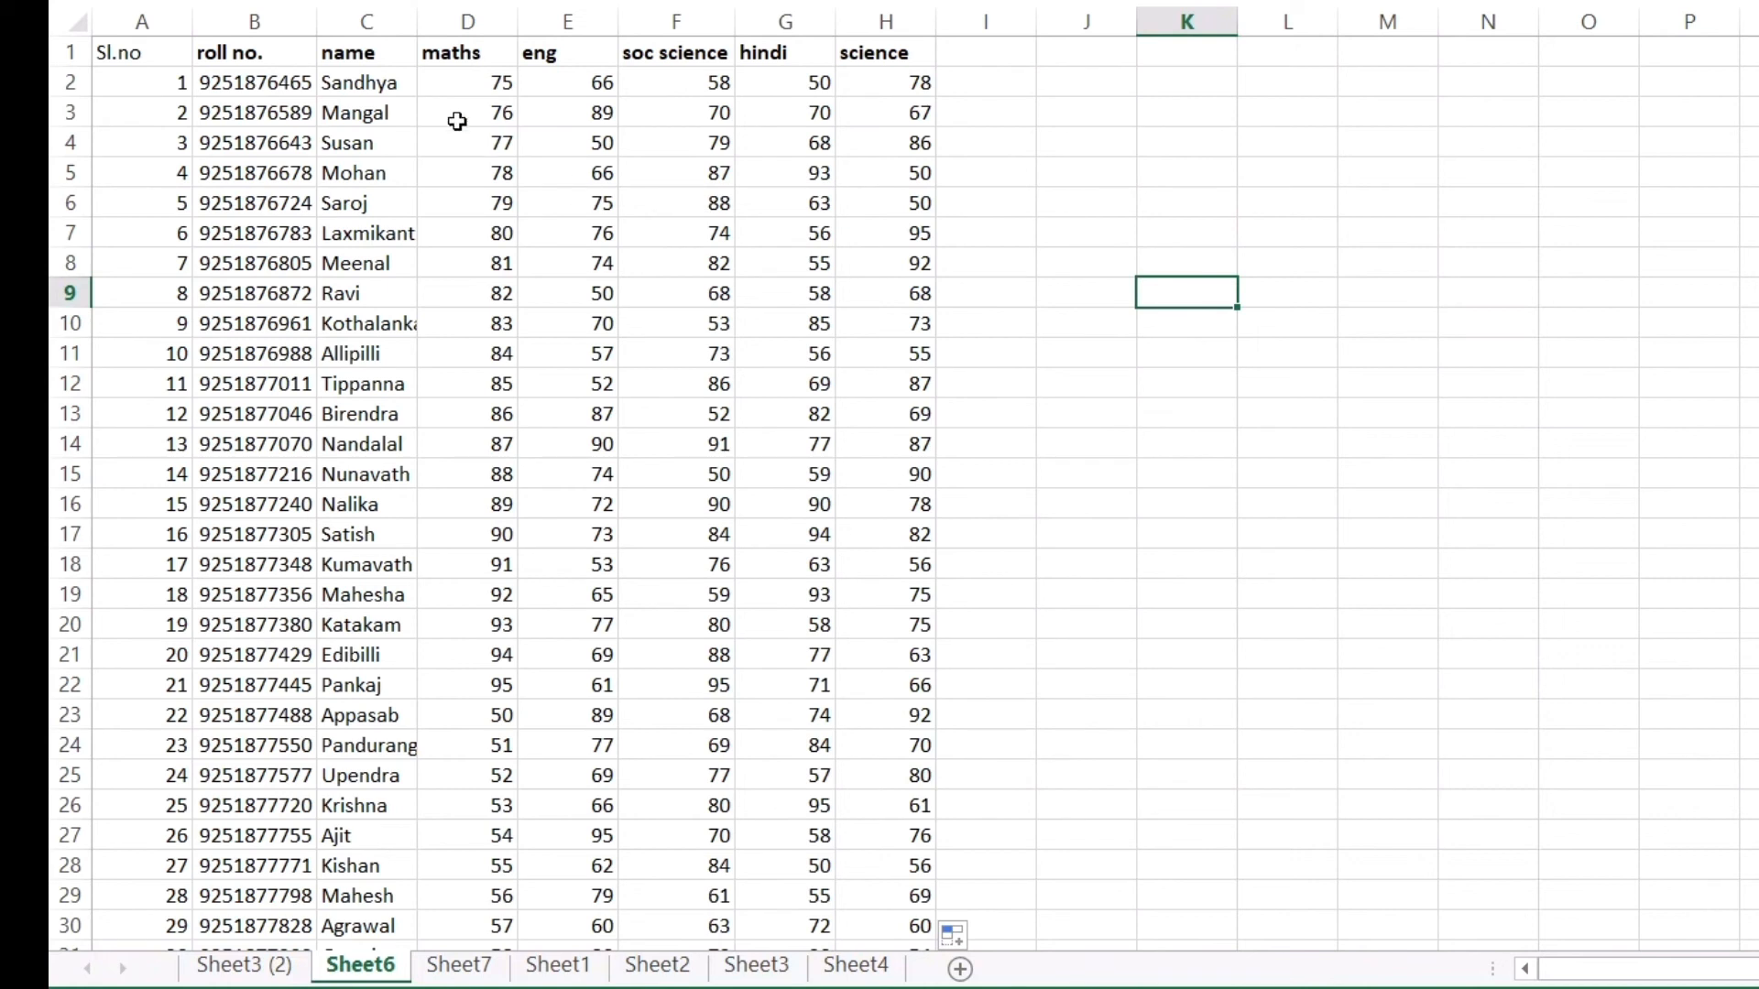
pyautogui.click(471, 83)
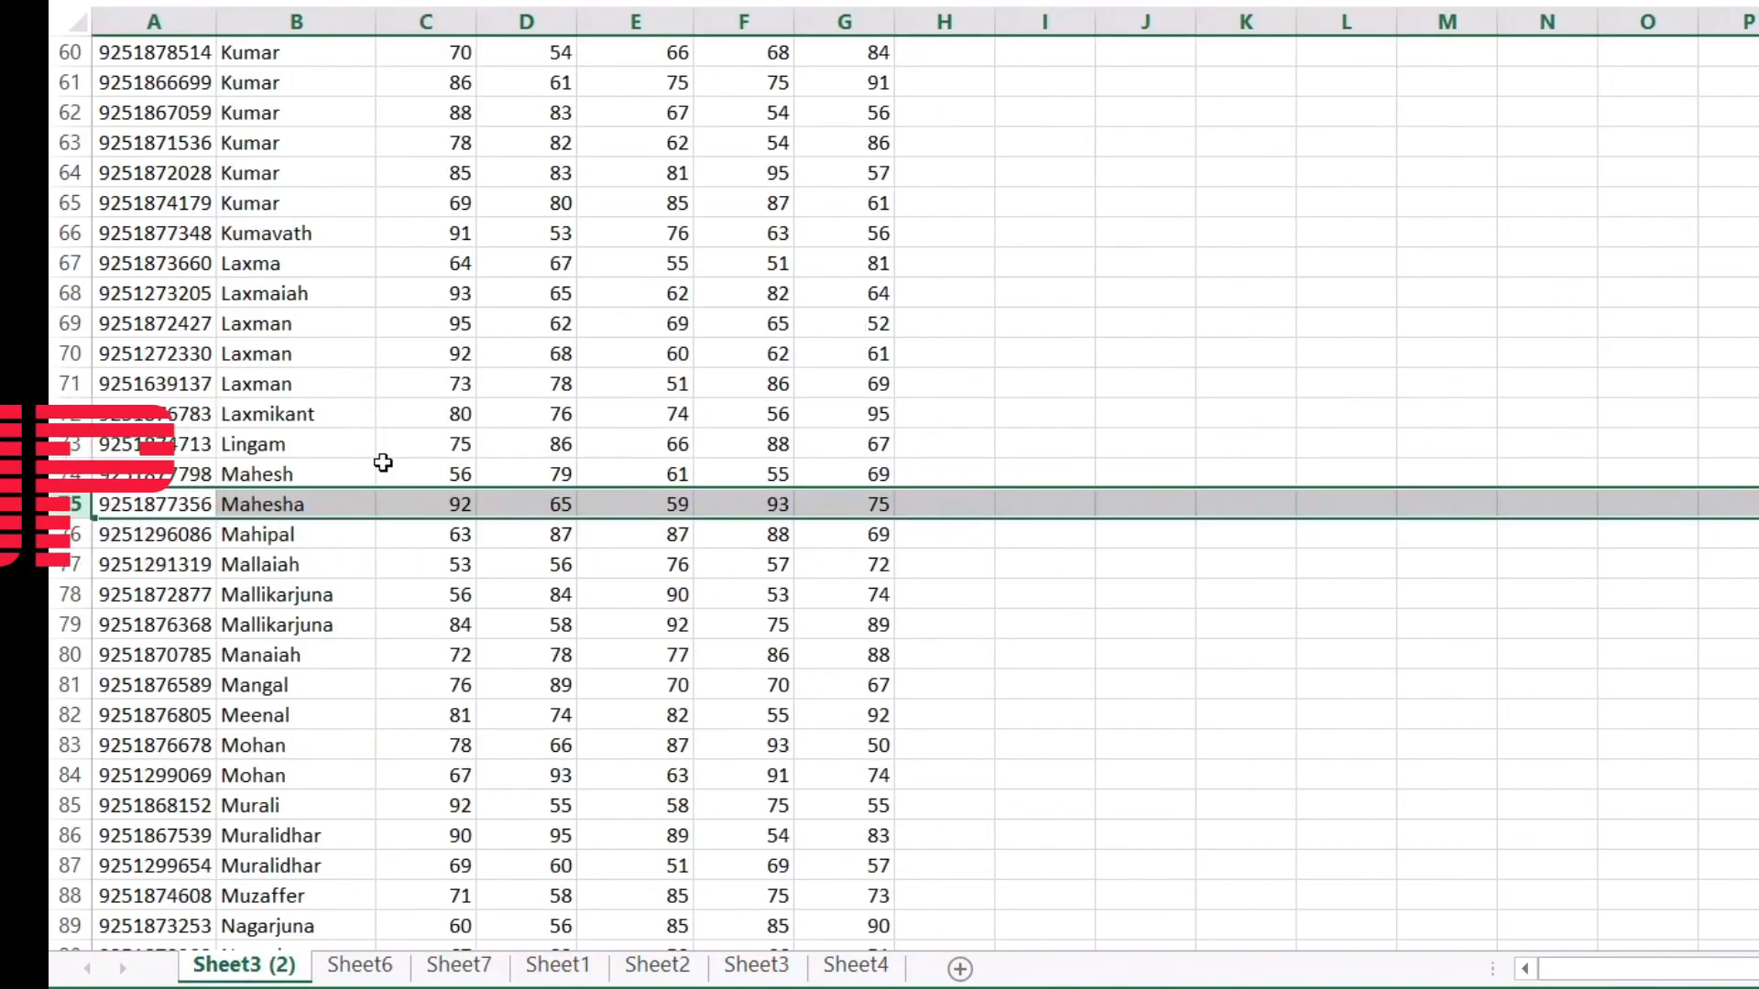
pyautogui.scroll(20, 303, 320)
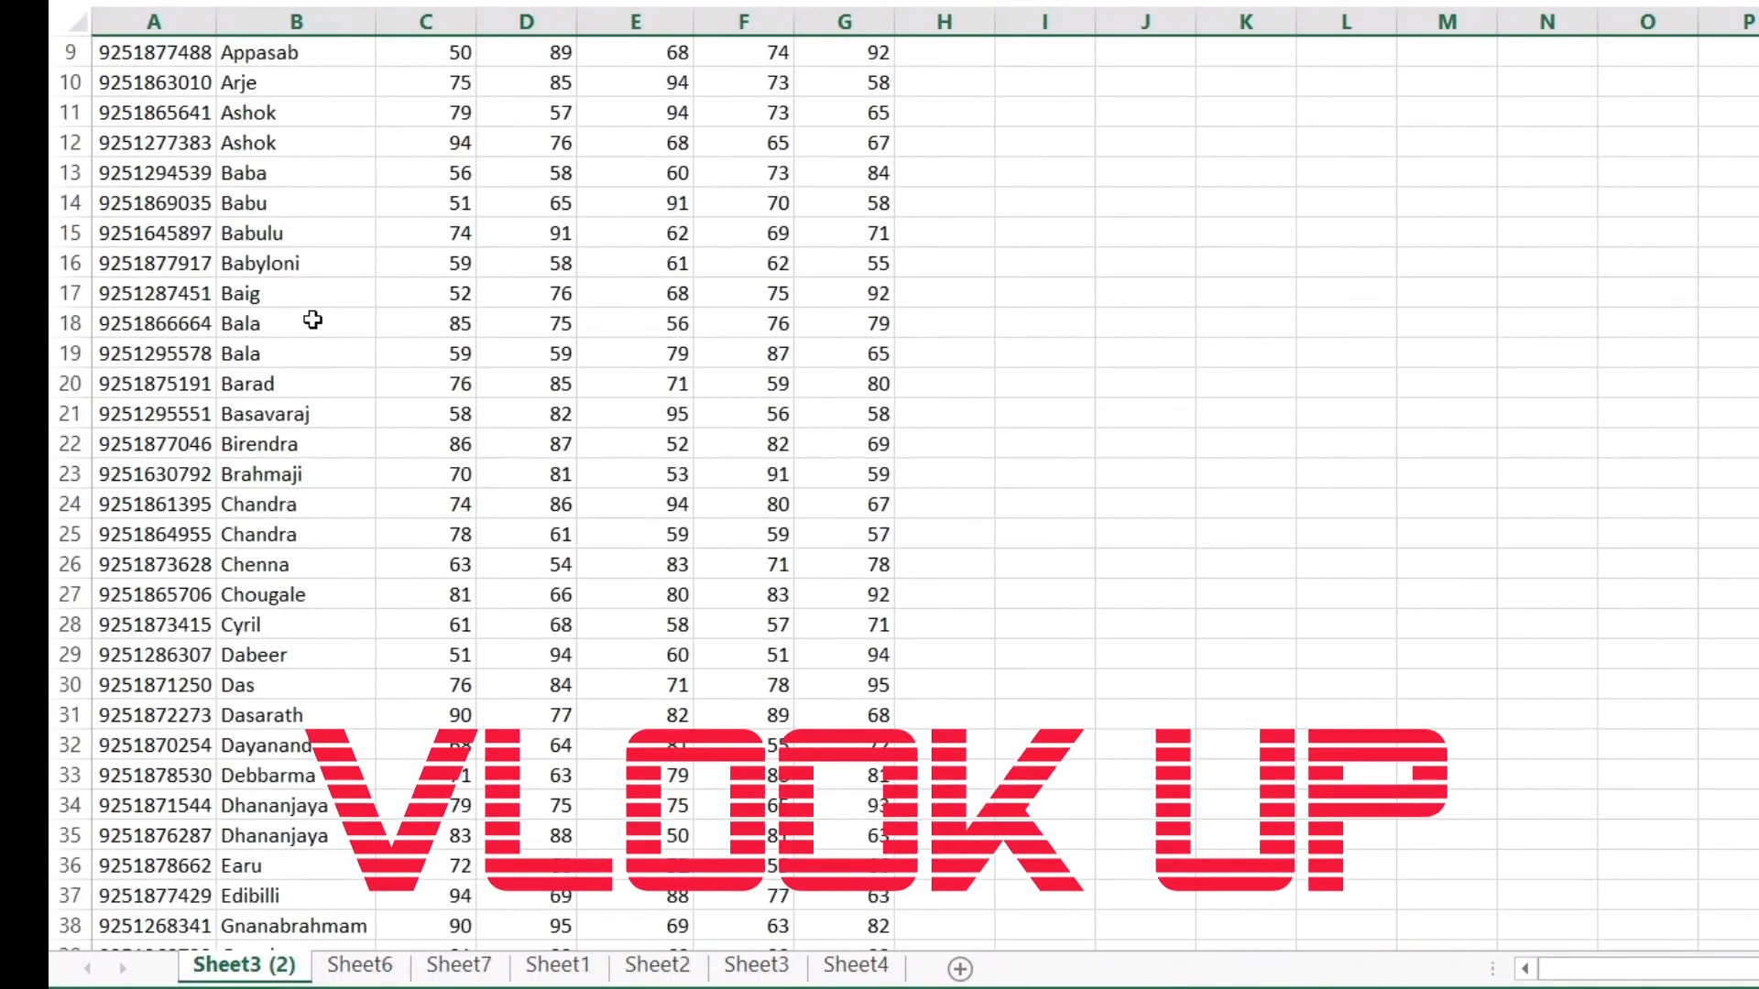
pyautogui.click(360, 965)
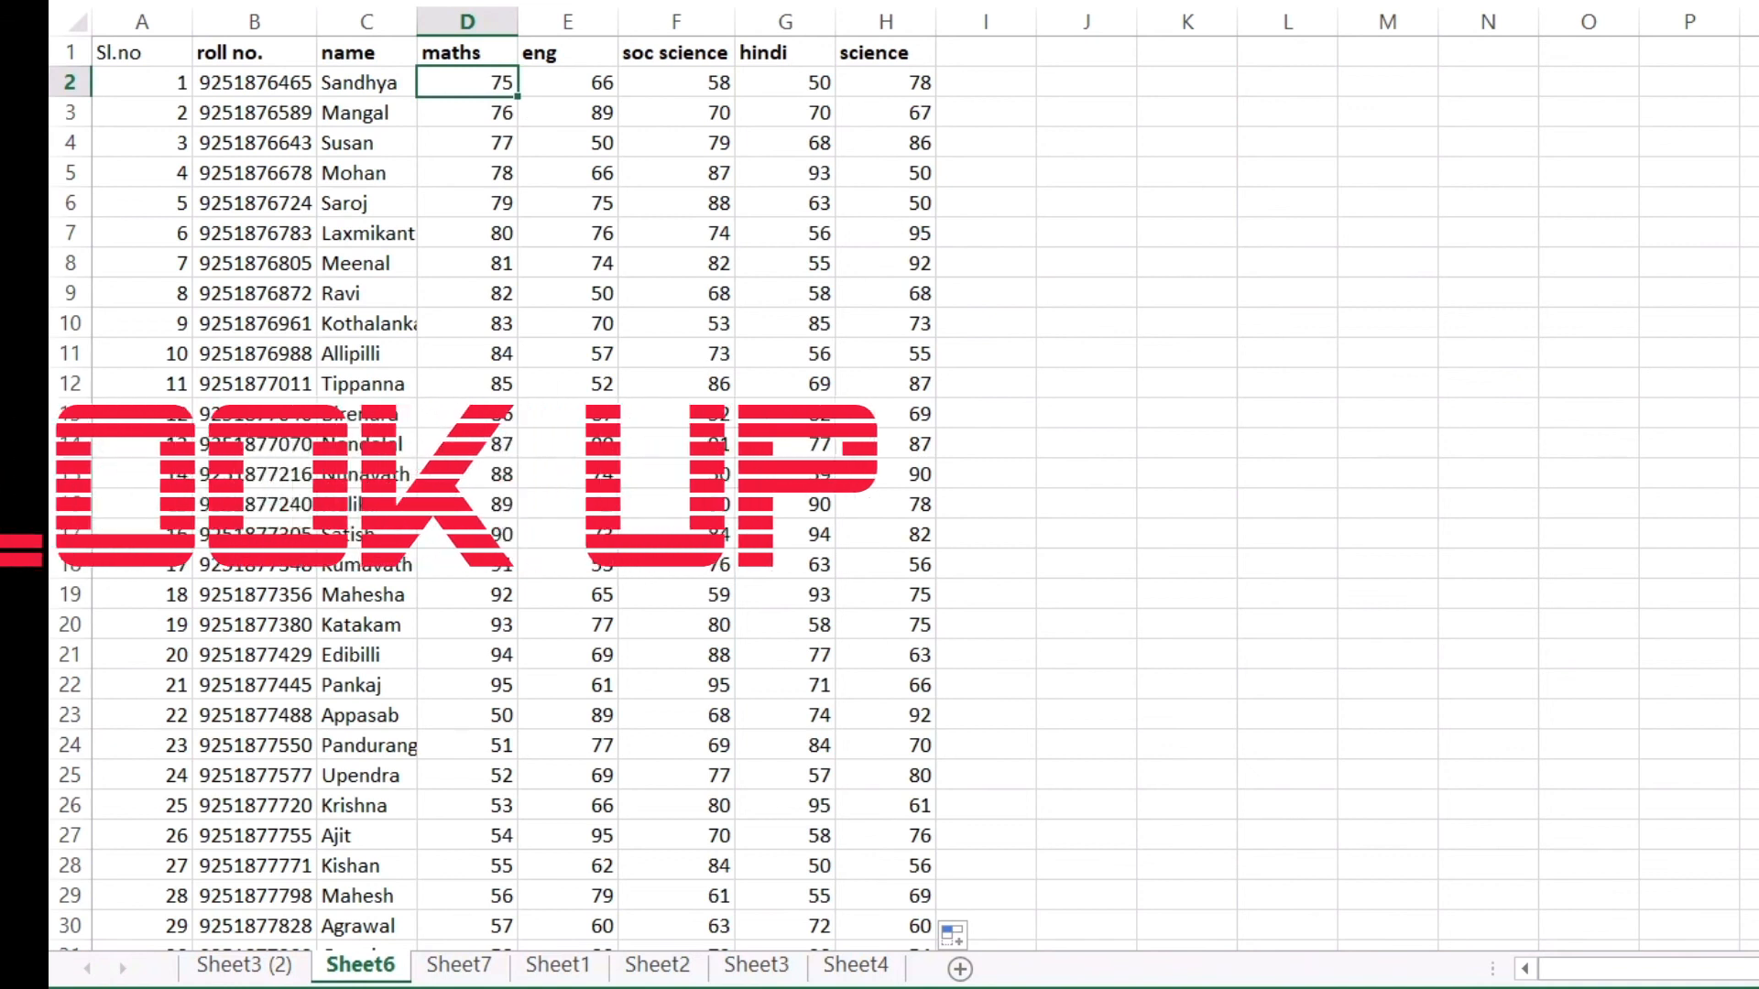
pyautogui.click(1271, 626)
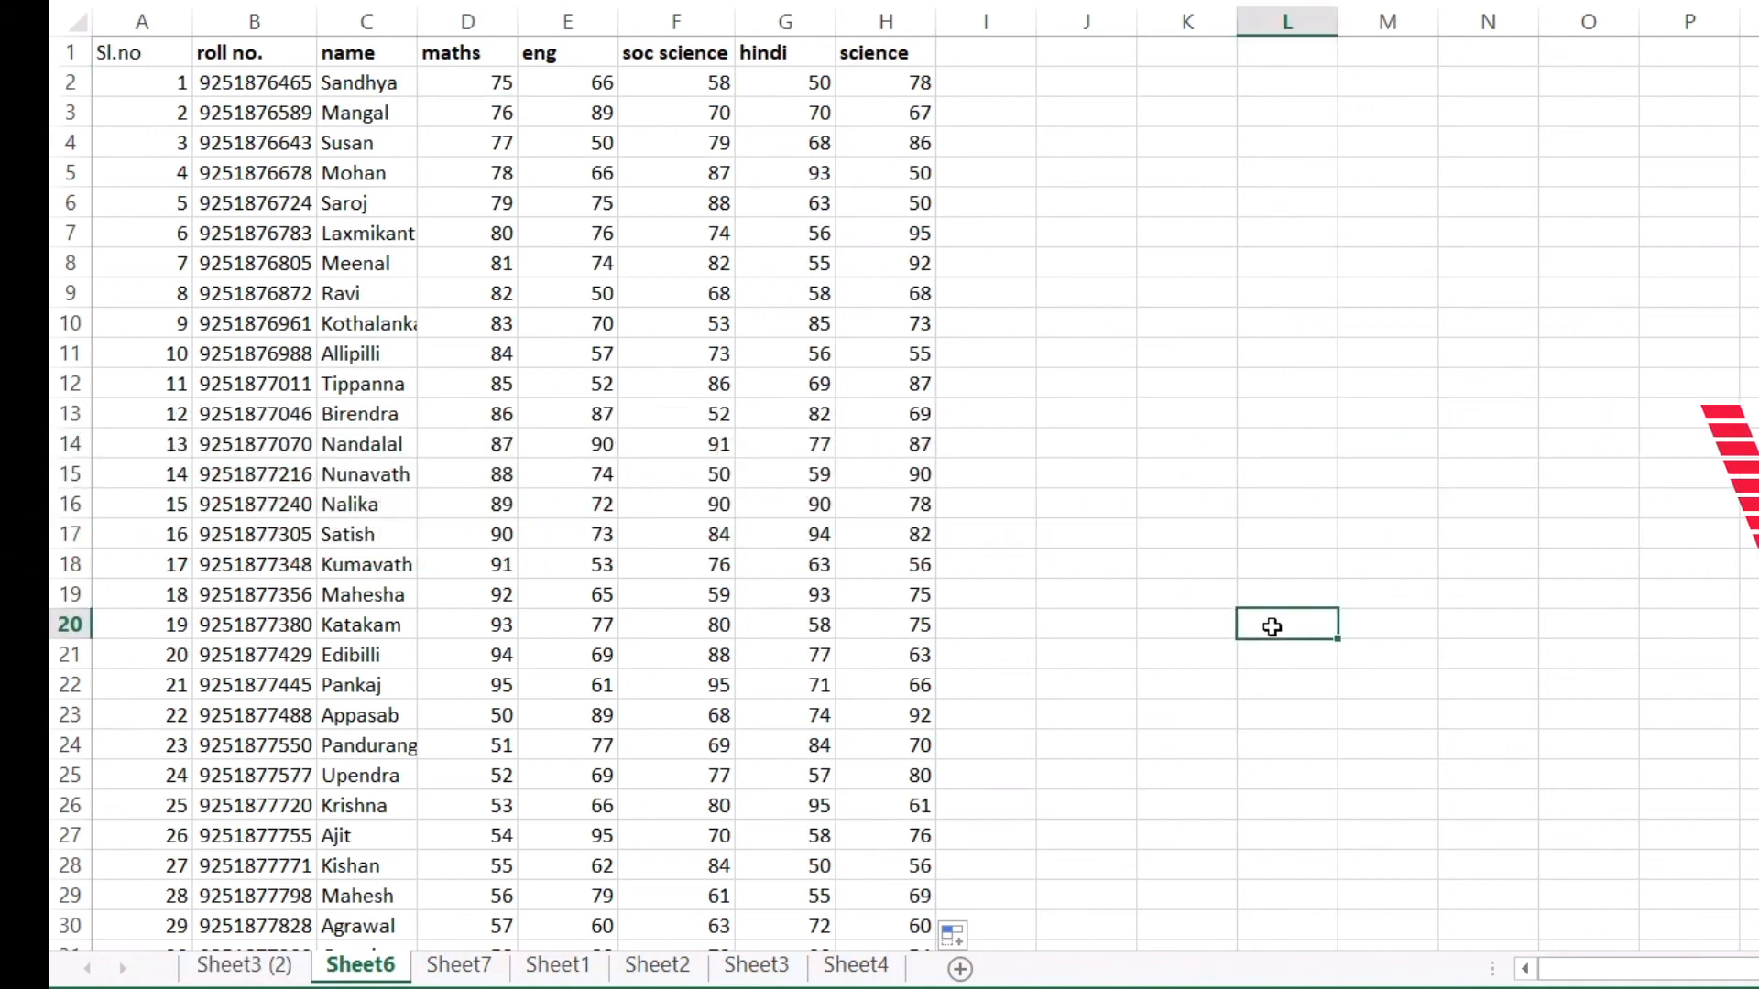